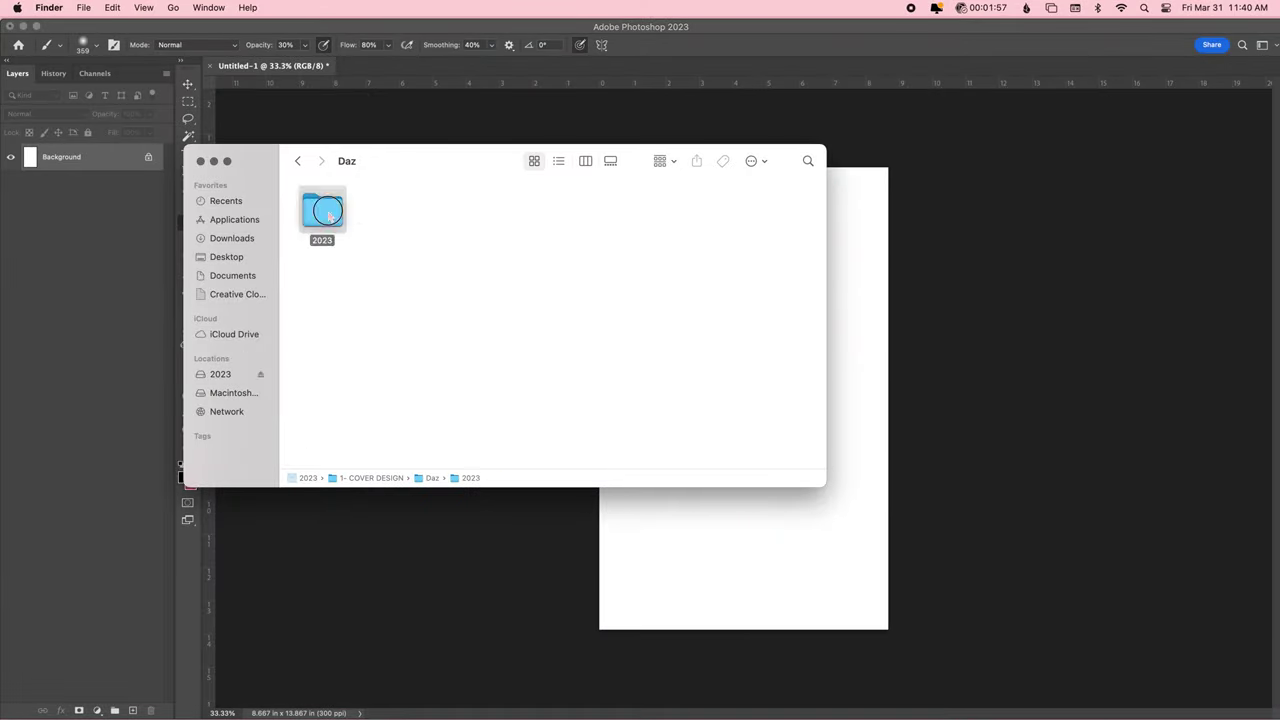
# Drag car girl.png and Depositphotos_27327841_XL.jpg from Finder into the document as layers.
pyautogui.moveTo(322, 208); pyautogui.dragTo(846, 337)
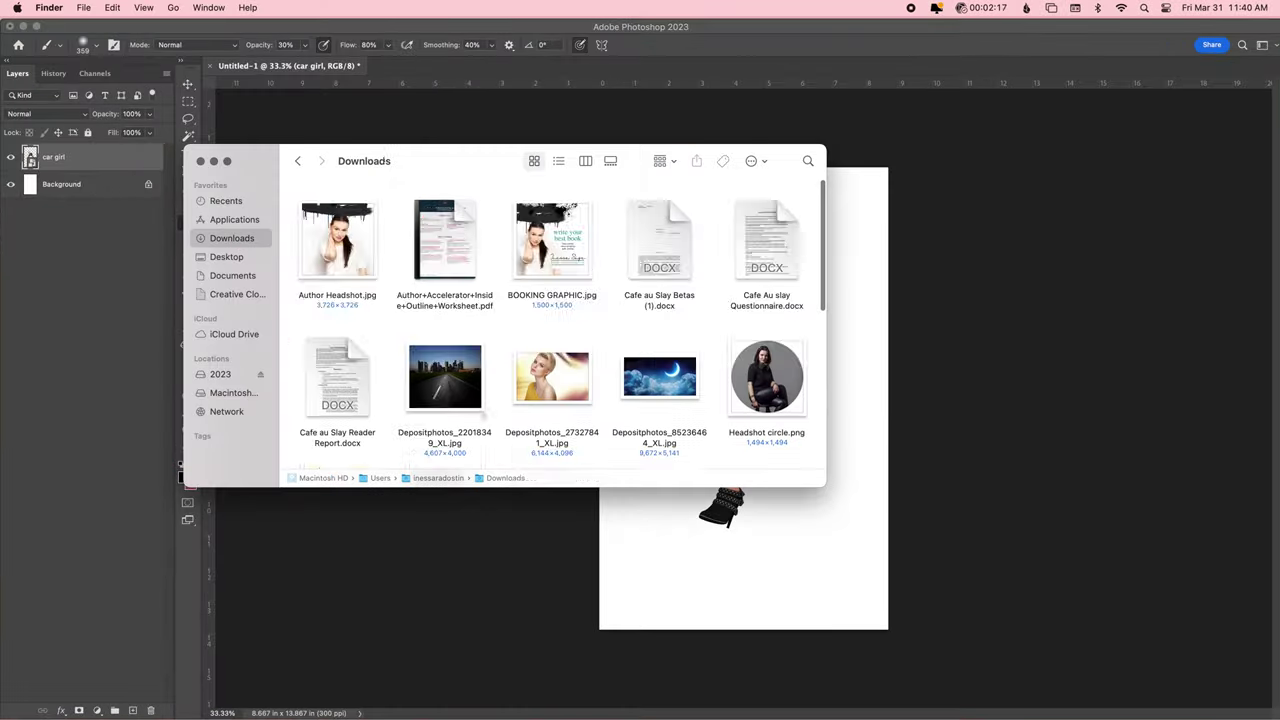
pyautogui.moveTo(552, 205); pyautogui.dragTo(690, 500)
pyautogui.moveTo(866, 266); pyautogui.dragTo(786, 286)
# At 55% opacity, scale and rotate the portrait so its face sits over the woman's head.
pyautogui.press('Return')
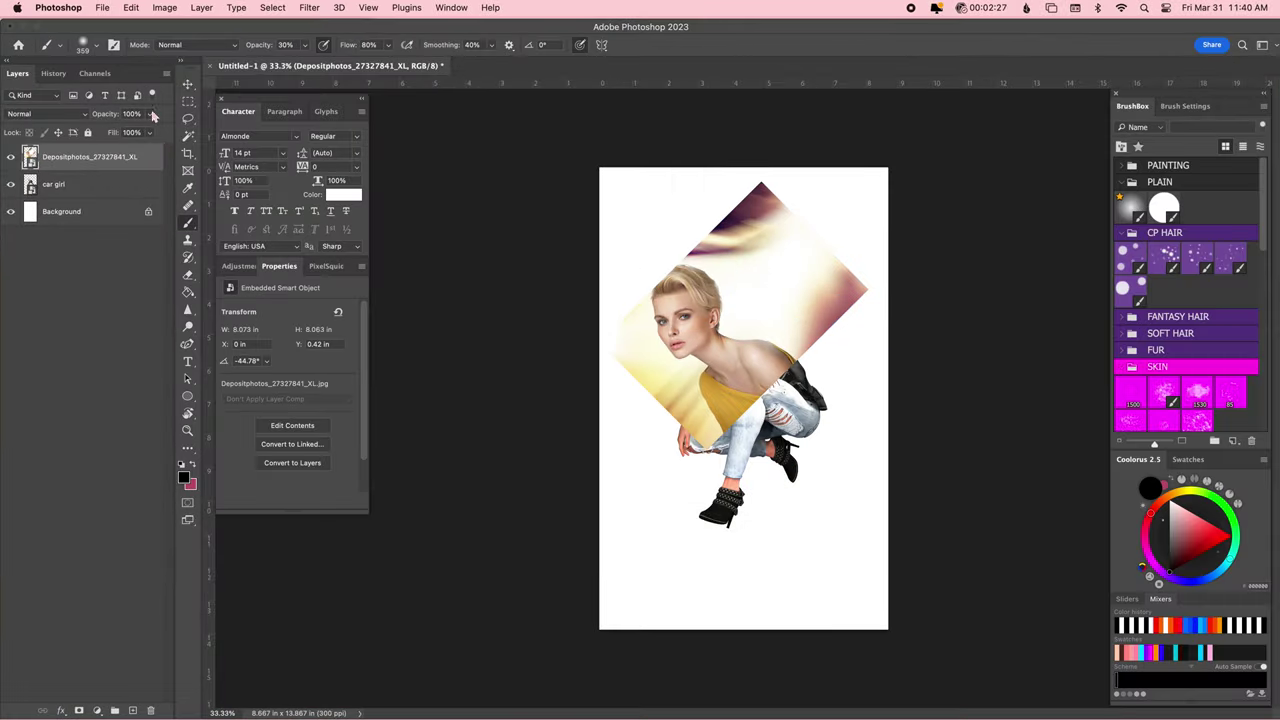
pyautogui.press('5')
pyautogui.press('5')
pyautogui.moveTo(866, 290); pyautogui.dragTo(780, 272)
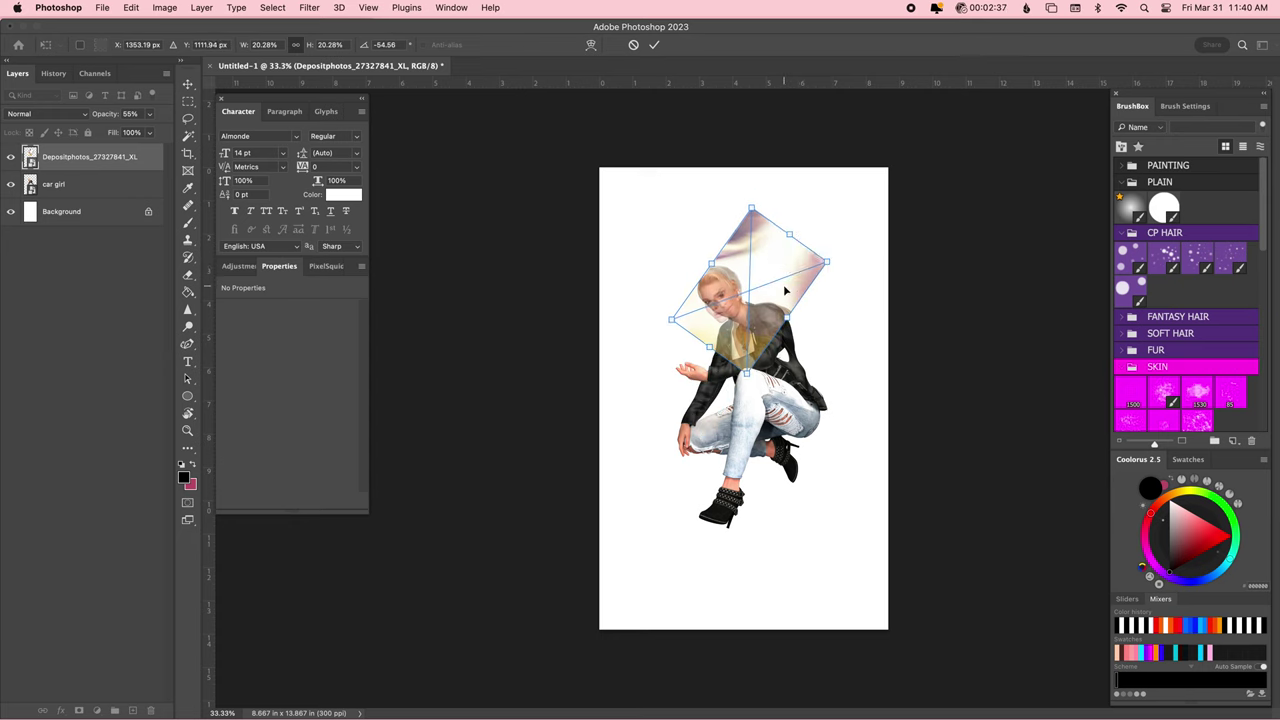
pyautogui.press('super+equal')
pyautogui.press('super+equal')
pyautogui.moveTo(858, 230); pyautogui.dragTo(866, 171)
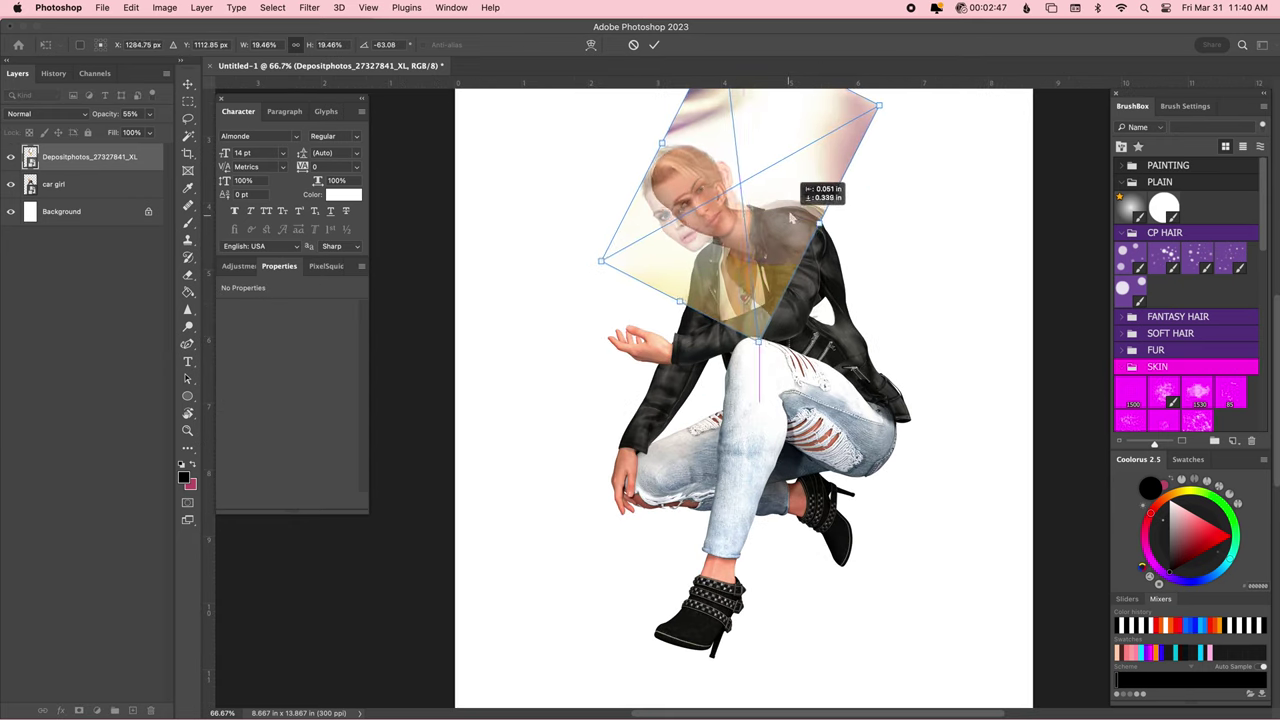
pyautogui.moveTo(782, 219)
pyautogui.mouseDown()
pyautogui.moveTo(797, 220)
pyautogui.moveTo(797, 205)
pyautogui.mouseUp()
pyautogui.press('Return')
pyautogui.press('0')
# Turn the refined portrait selection into a layer mask and paint out the orange spot beside the head.
pyautogui.press('alt+super+r')
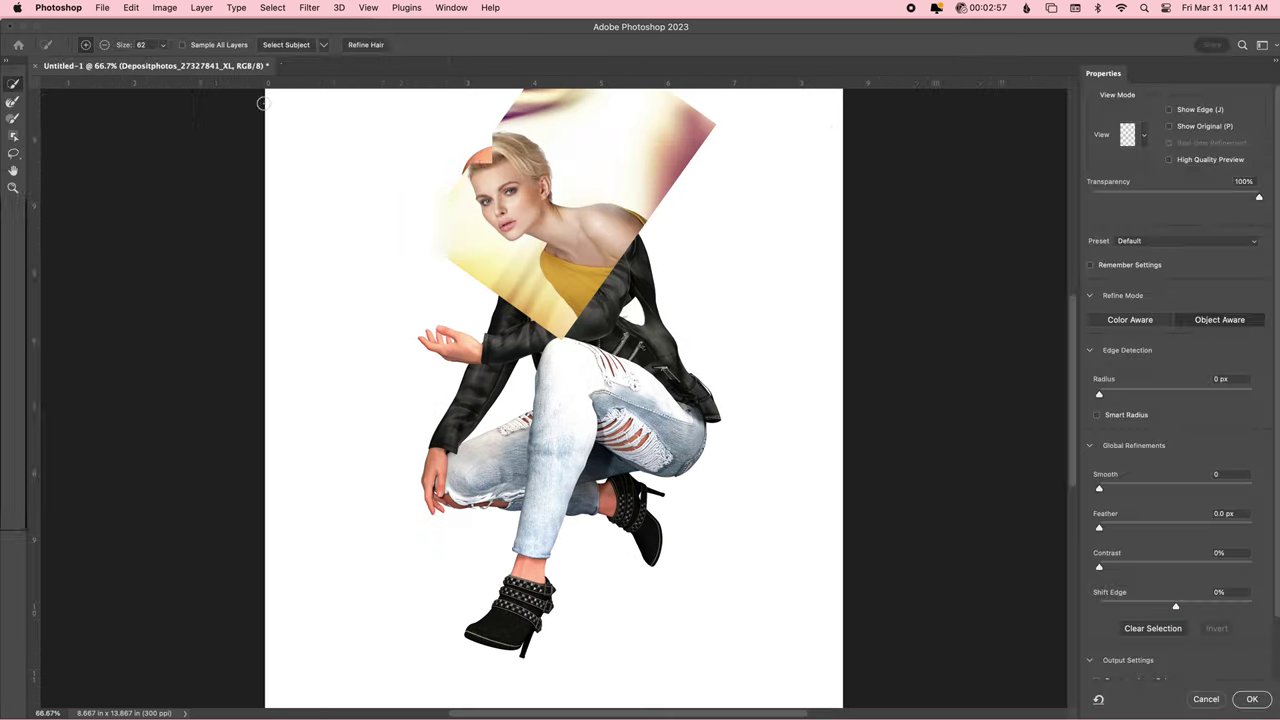
pyautogui.press('Return')
pyautogui.press('super+equal')
pyautogui.press('super+equal')
pyautogui.press('b')
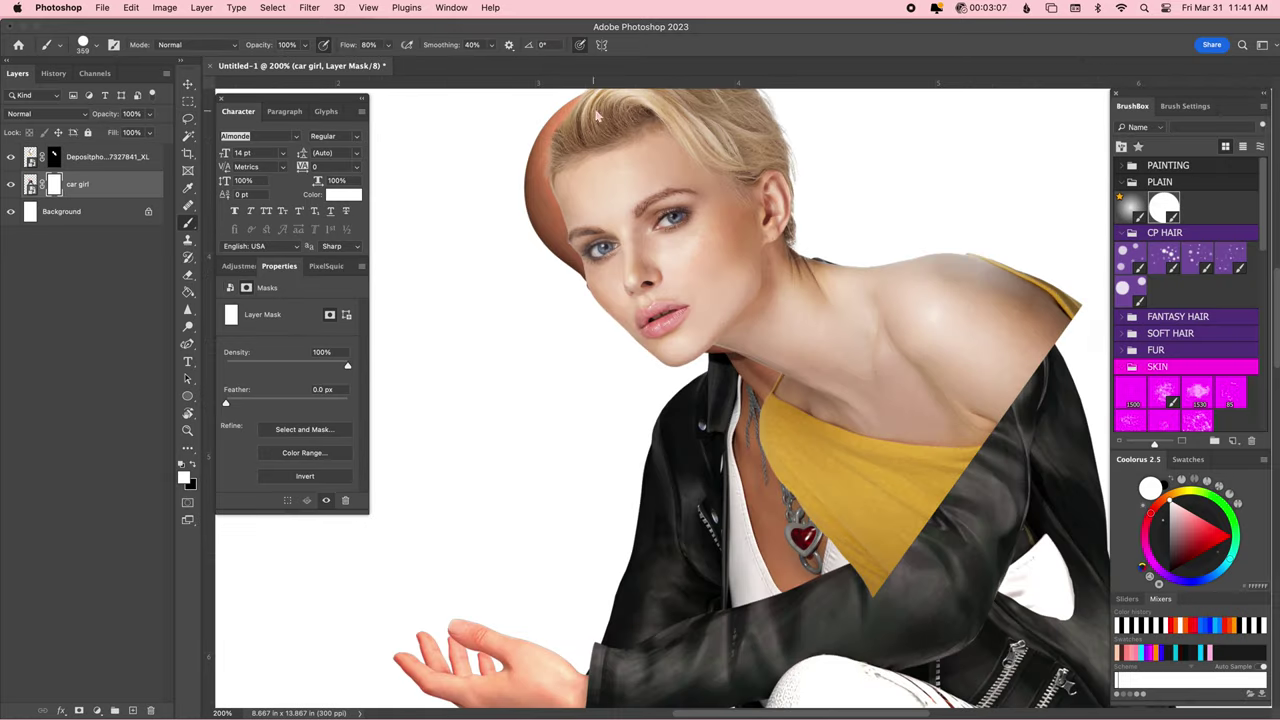
pyautogui.moveTo(474, 348); pyautogui.dragTo(640, 180)
# Enlarge the portrait head slightly and rotate it to fit the neck.
pyautogui.click(88, 157)
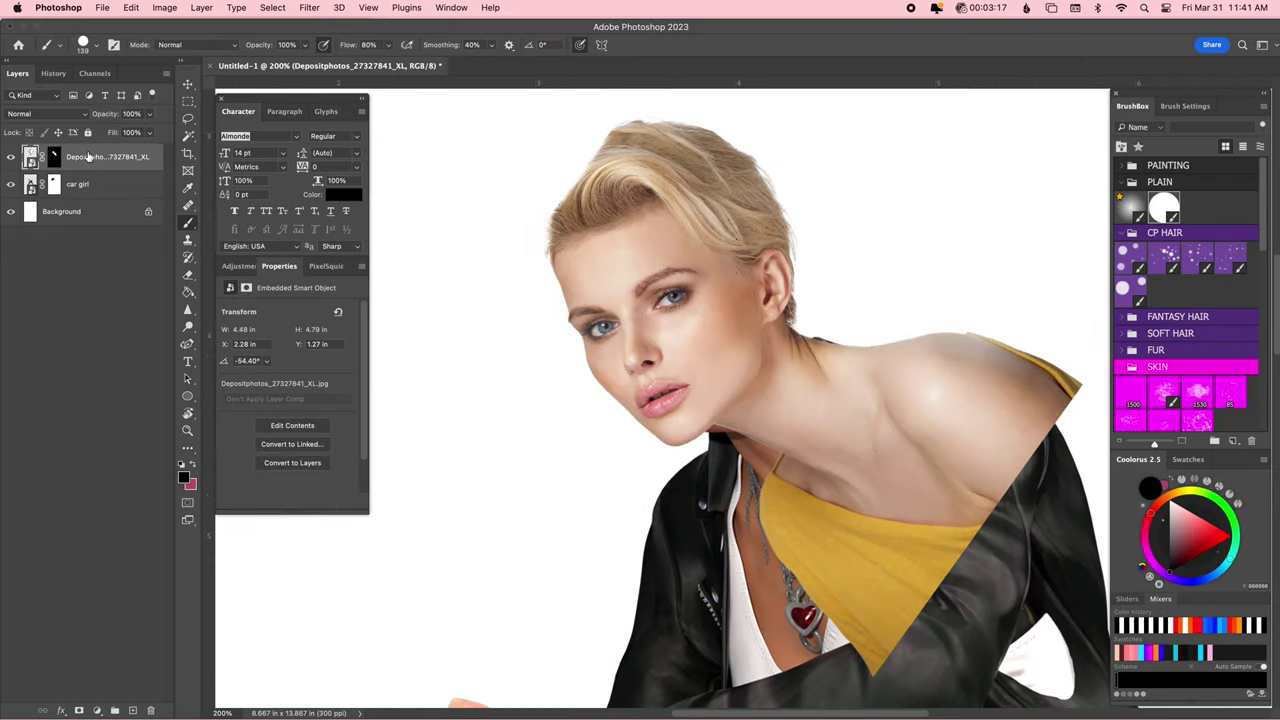
pyautogui.press('super+minus')
pyautogui.press('super+minus')
pyautogui.press('v')
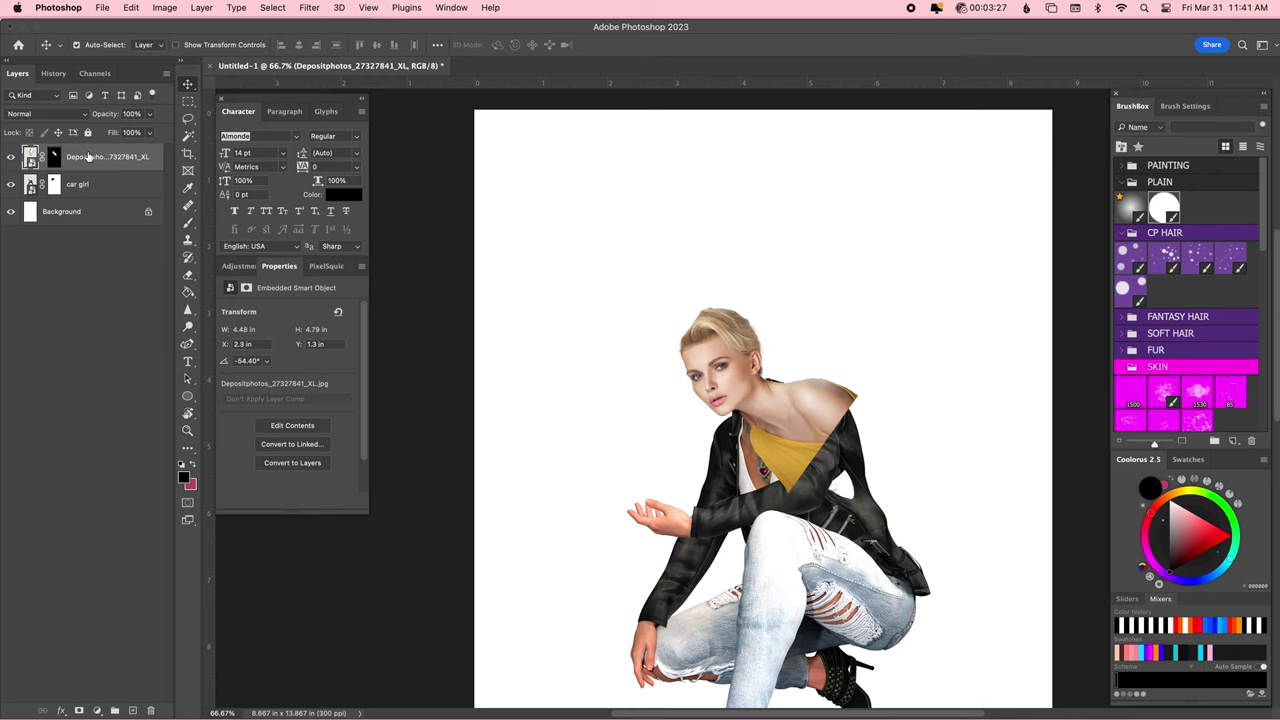
pyautogui.press('super+minus')
pyautogui.press('super+t')
pyautogui.moveTo(770, 252); pyautogui.dragTo(772, 240)
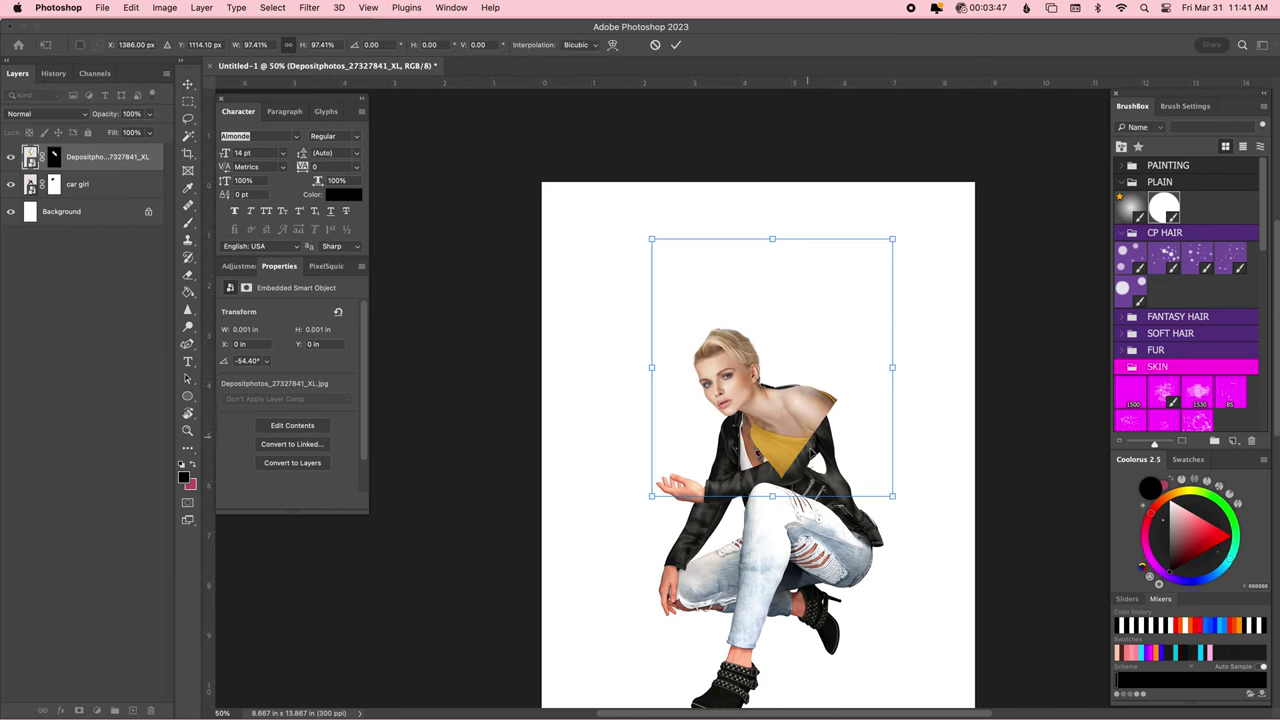
pyautogui.press('Return')
pyautogui.press('super+t')
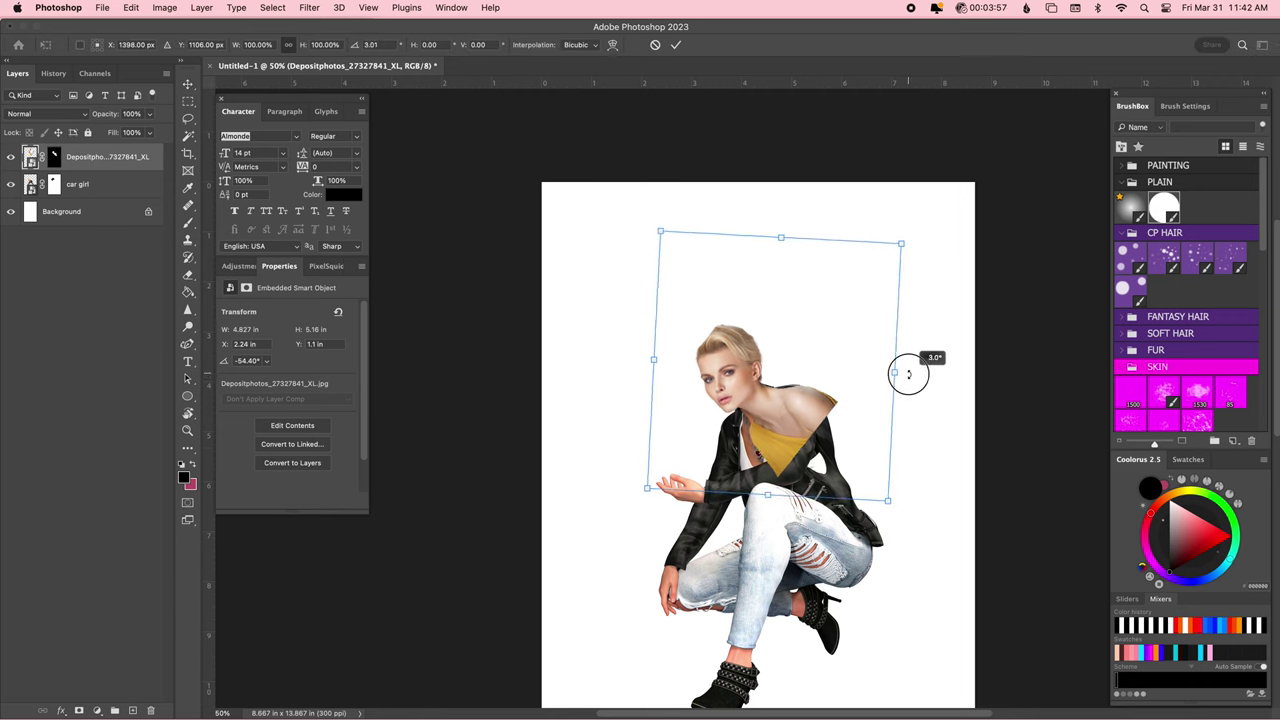
pyautogui.moveTo(900, 378); pyautogui.dragTo(905, 366)
pyautogui.press('Return')
# Paint the portrait mask to hide its yellow top and shoulder and blend the neck edge.
pyautogui.press('super+backslash')
pyautogui.press('b')
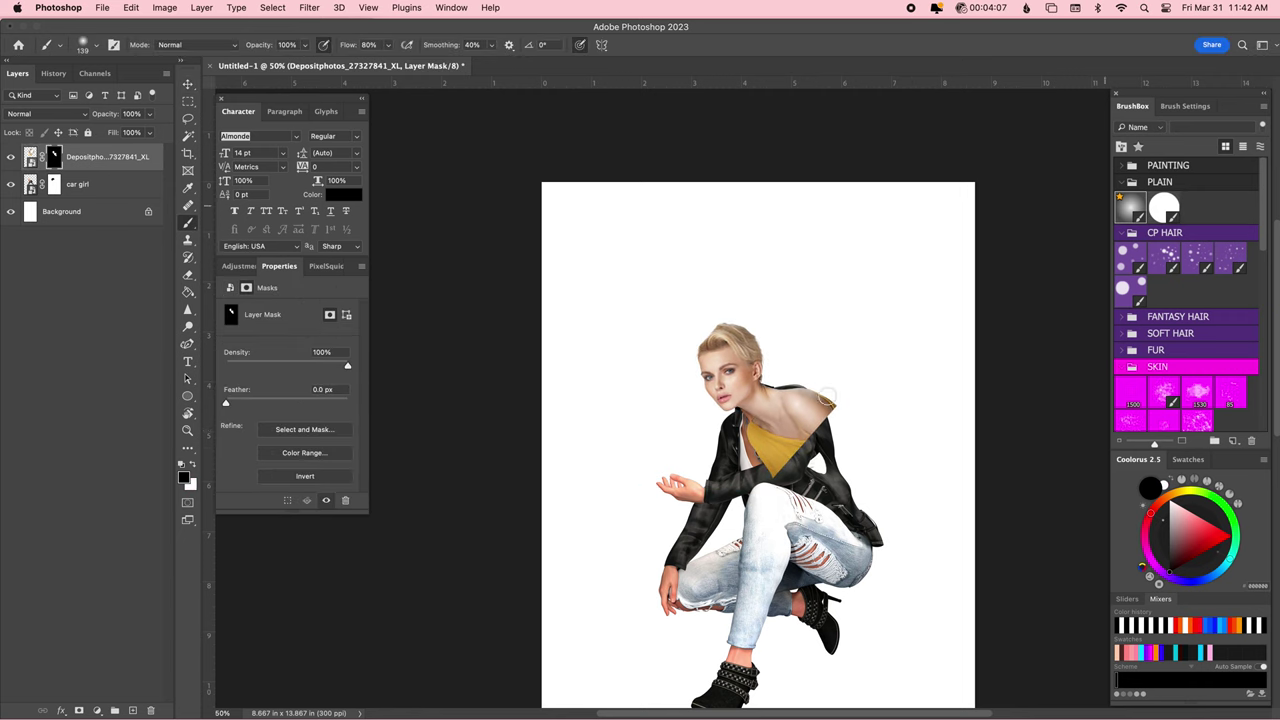
pyautogui.moveTo(830, 395); pyautogui.dragTo(812, 390)
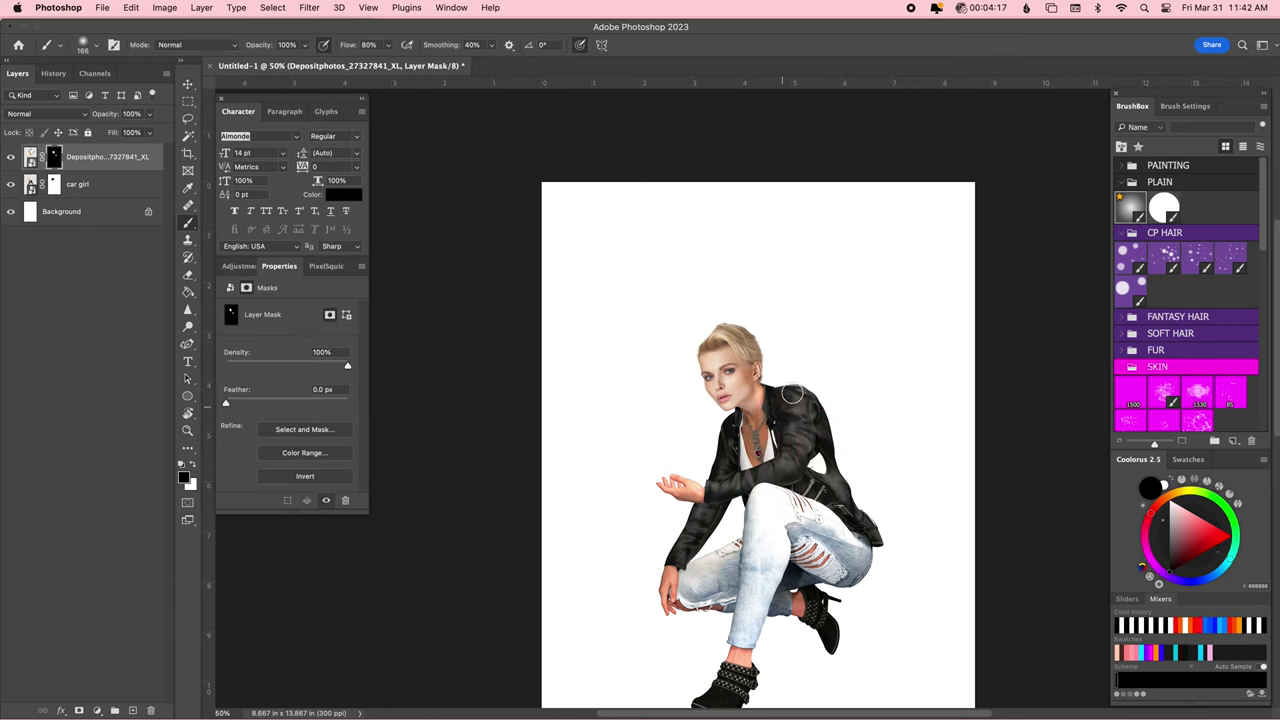
pyautogui.scroll(2, 792, 394)
pyautogui.scroll(1, 805, 380)
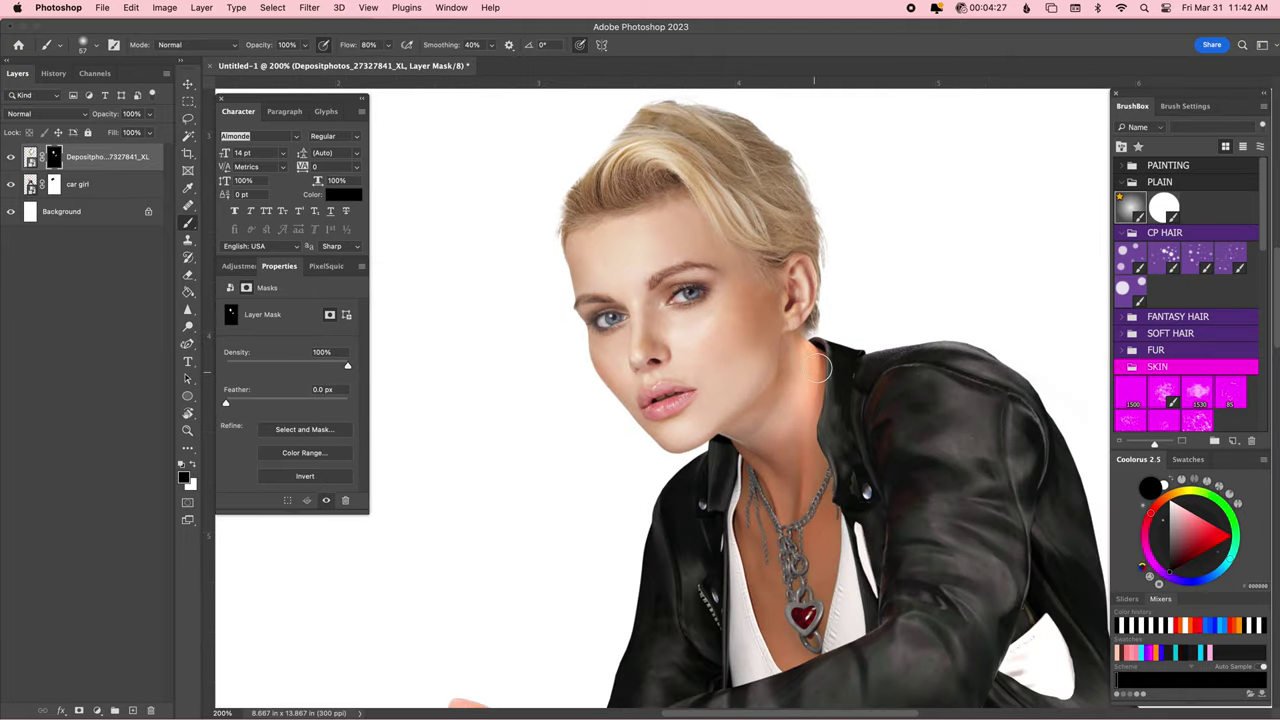
pyautogui.press('[')
pyautogui.press('[')
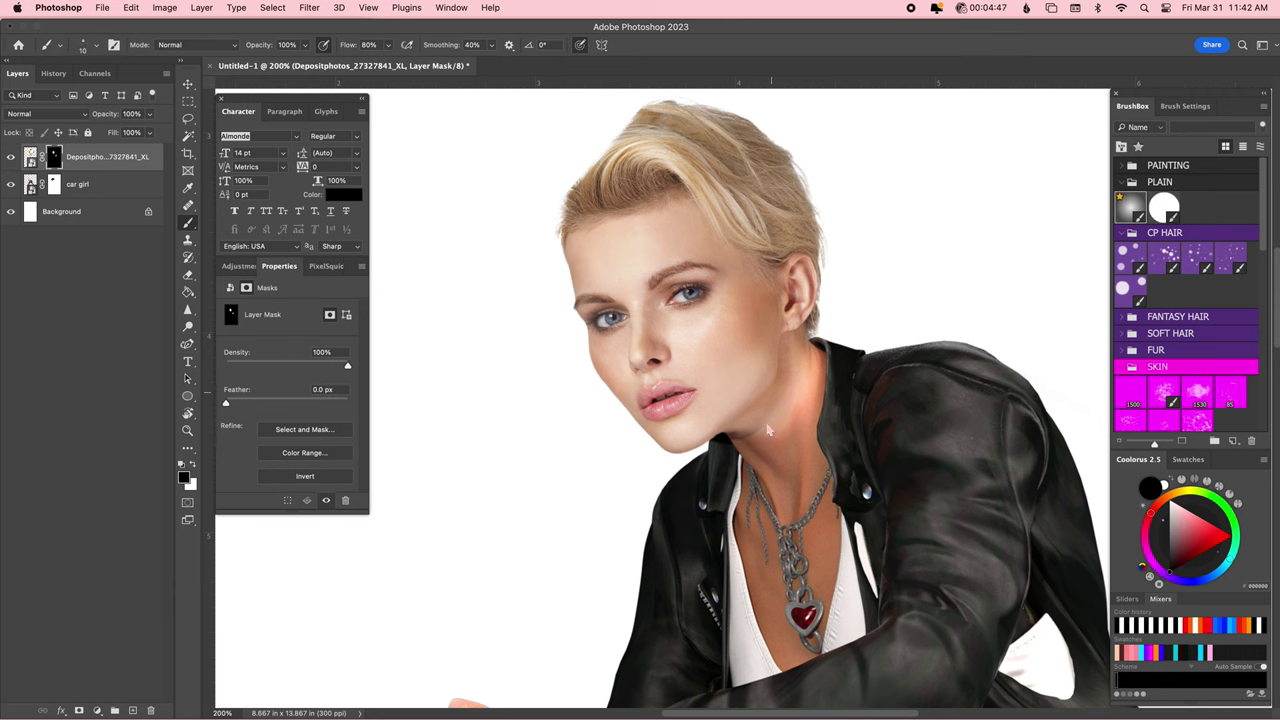
pyautogui.press('x')
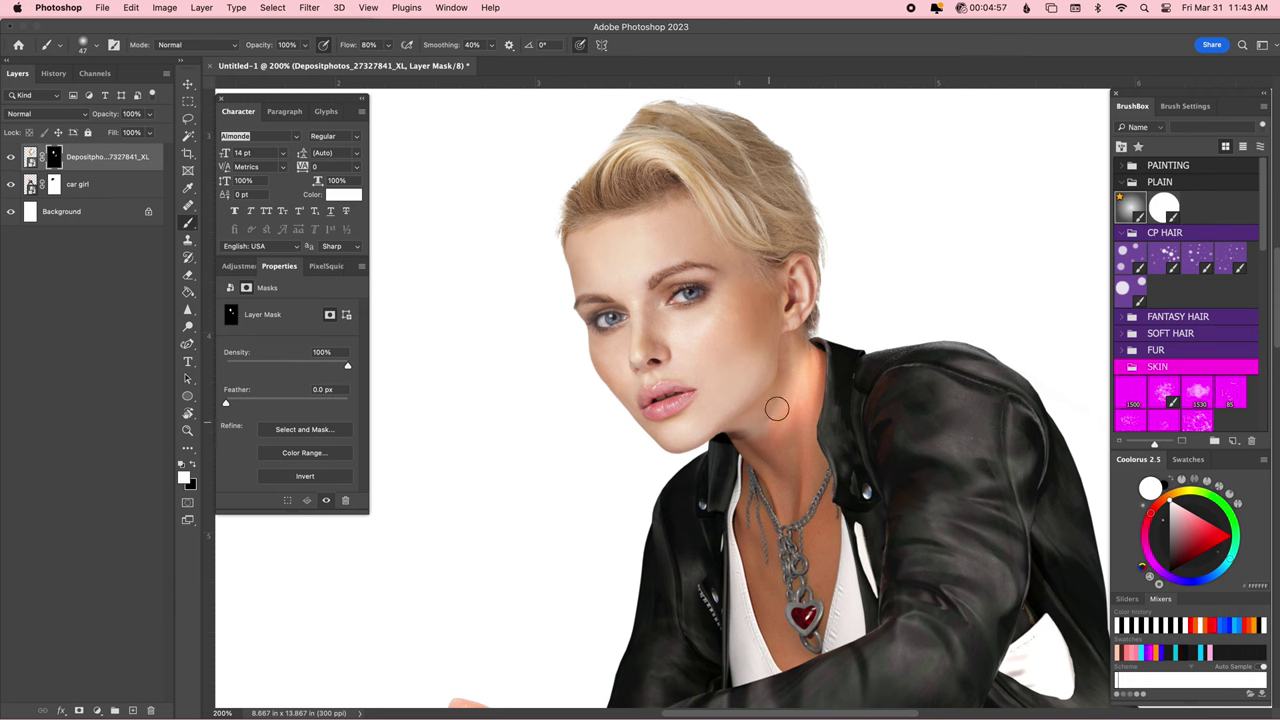
pyautogui.moveTo(808, 345)
pyautogui.mouseDown()
pyautogui.moveTo(815, 330)
pyautogui.moveTo(808, 362)
pyautogui.mouseUp()
pyautogui.press('x')
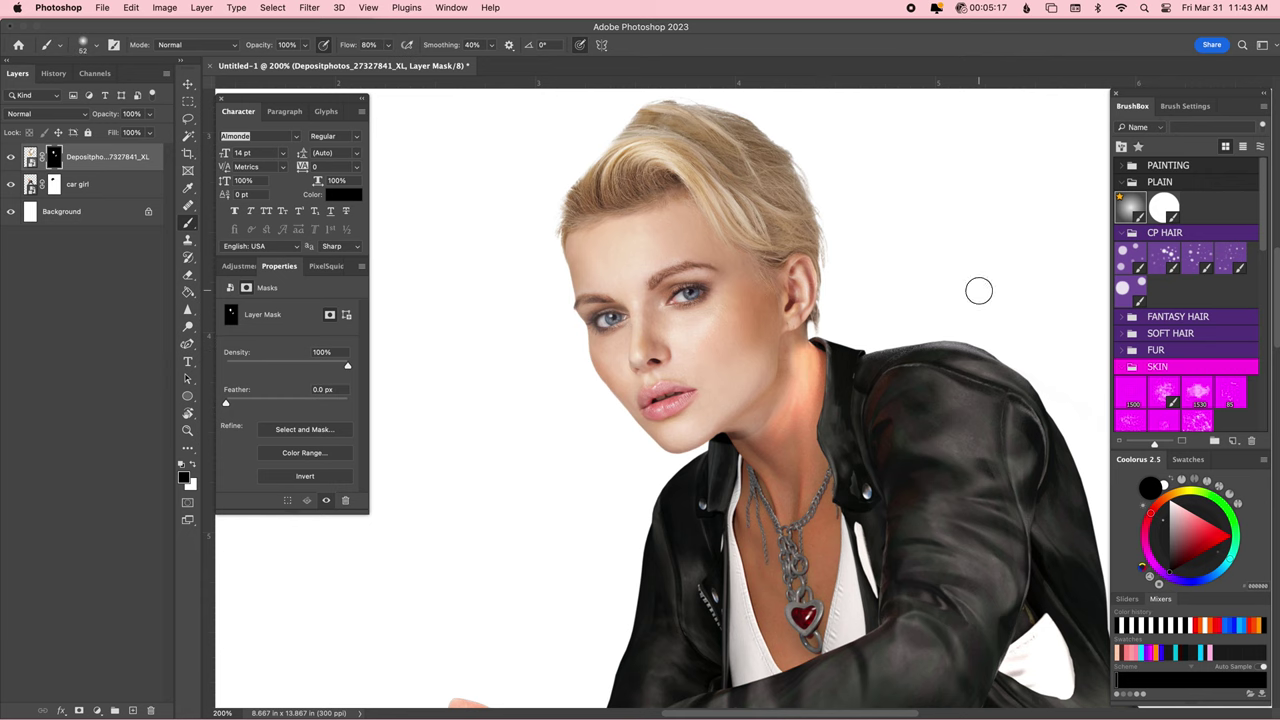
pyautogui.press('super+minus')
pyautogui.press('super+minus')
pyautogui.press('super+minus')
pyautogui.press('super+minus')
pyautogui.press('super+l')
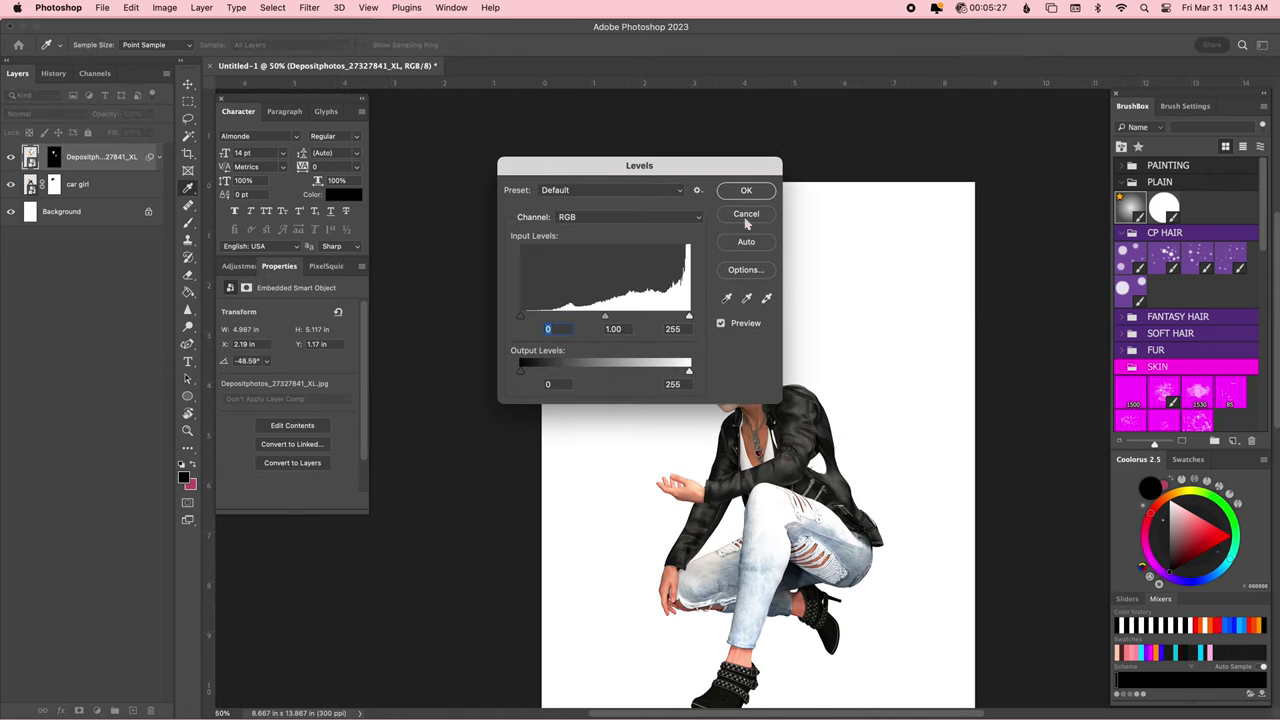
# Apply Levels to the head, raising the black point, darkening midtones and pulling in the white point.
pyautogui.moveTo(972, 268); pyautogui.dragTo(982, 270)
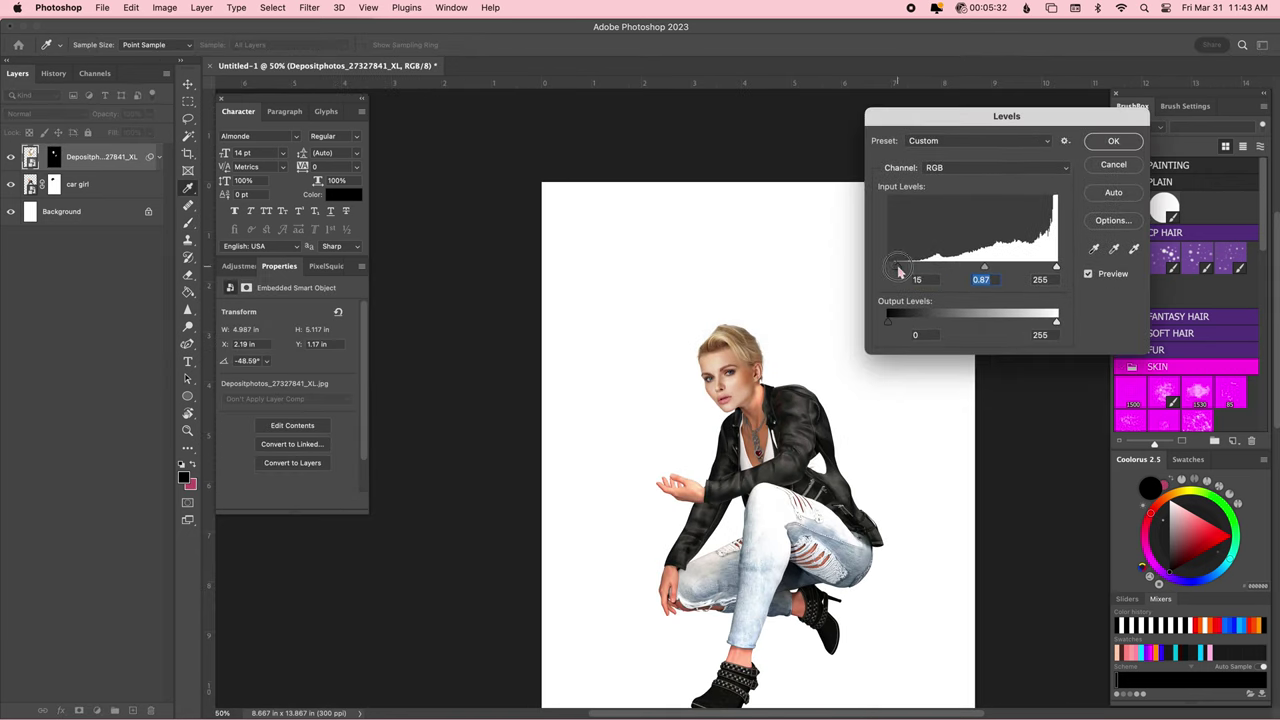
pyautogui.moveTo(899, 270); pyautogui.dragTo(900, 270)
pyautogui.moveTo(1056, 268); pyautogui.dragTo(1044, 272)
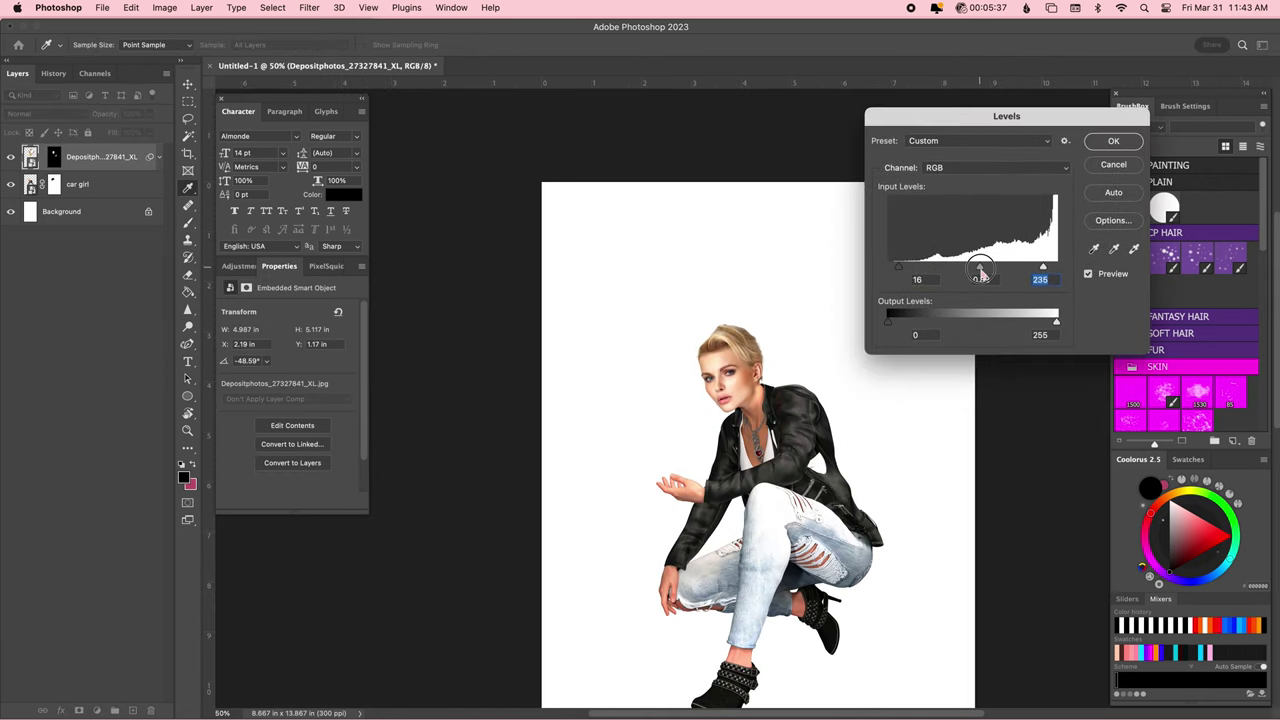
pyautogui.press('Return')
# Match the body to the head with Levels midtones and a slight blue Color Balance shift.
pyautogui.click(77, 222)
pyautogui.hotkey('ctrl', 'l')
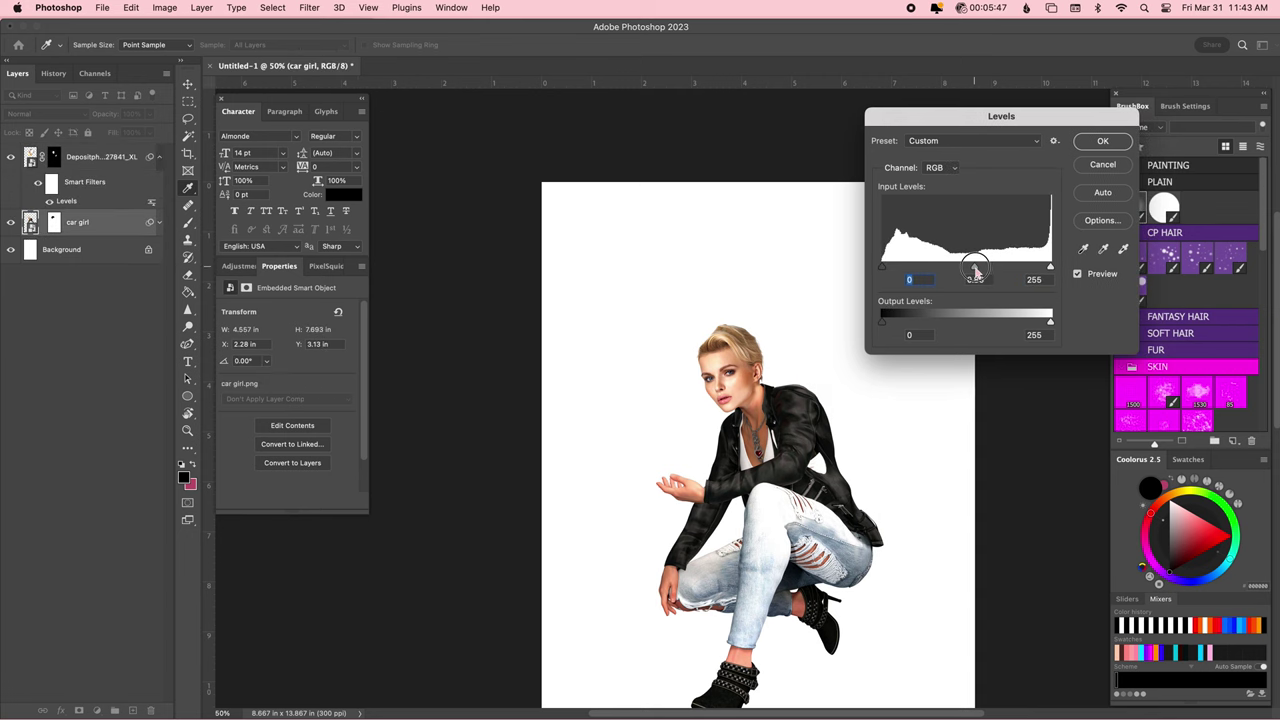
pyautogui.moveTo(1046, 268); pyautogui.dragTo(969, 275)
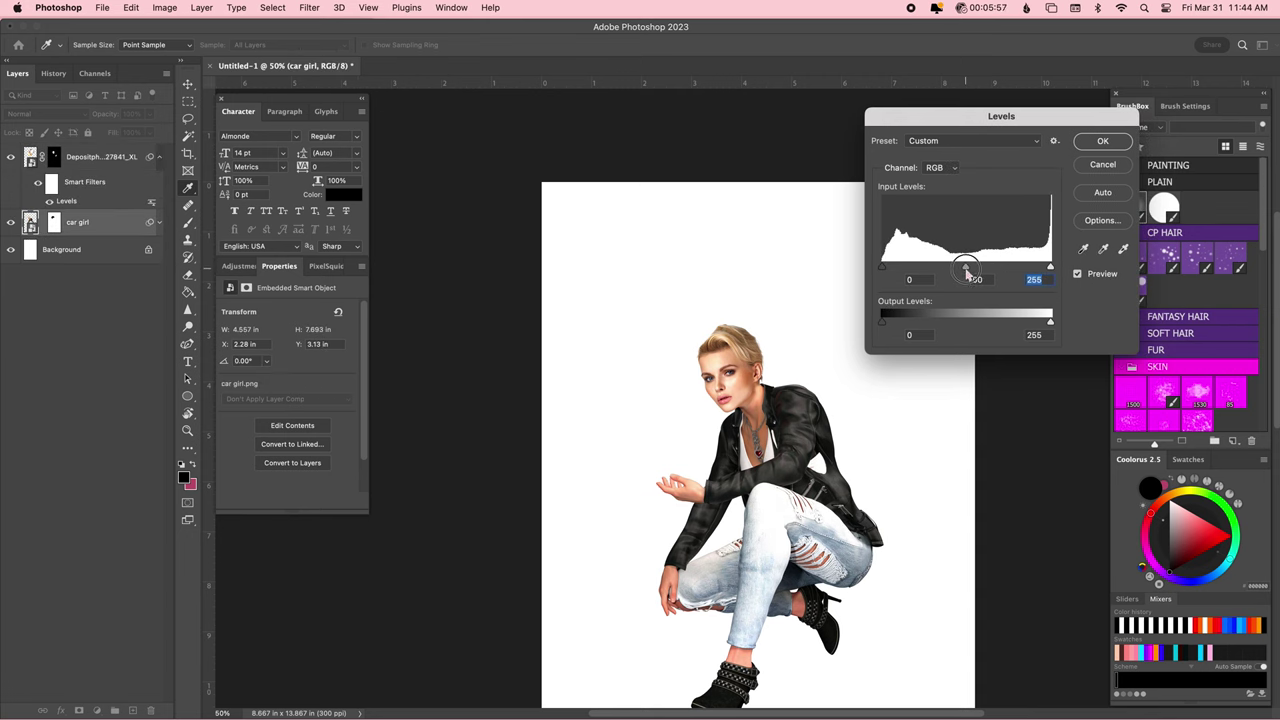
pyautogui.click(1103, 142)
pyautogui.hotkey('ctrl', 'b')
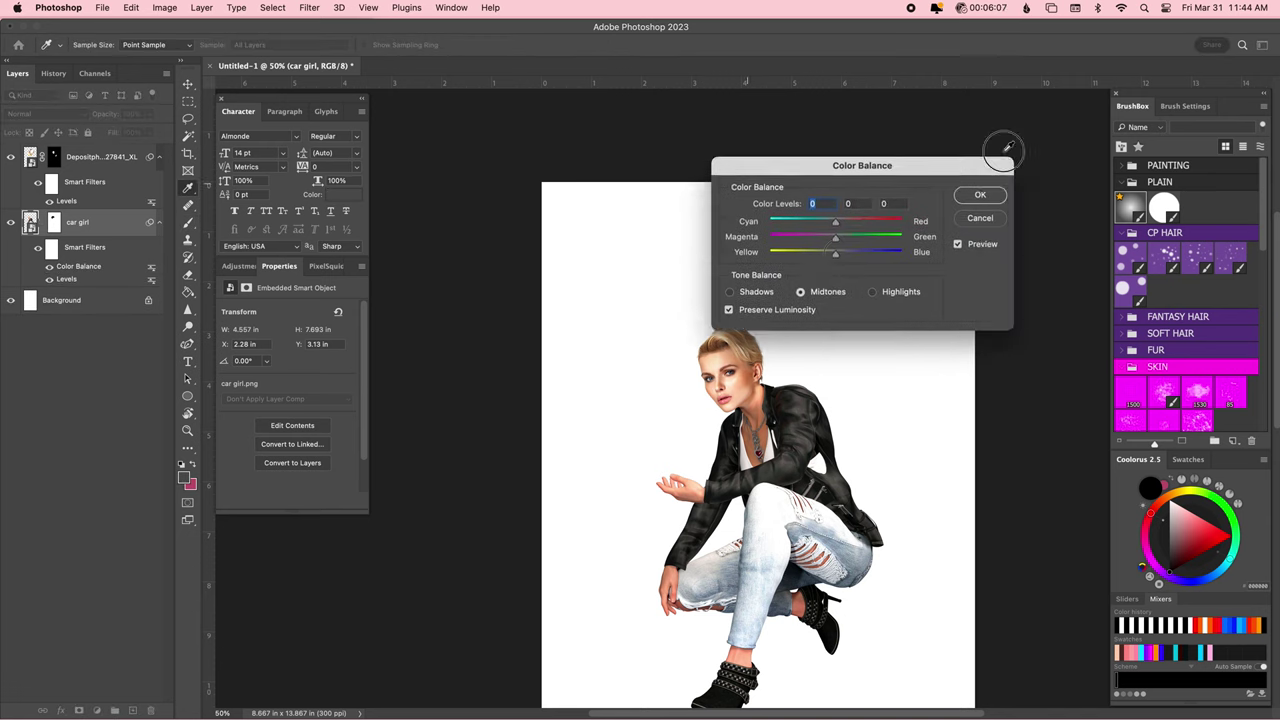
pyautogui.moveTo(996, 185); pyautogui.dragTo(1000, 188)
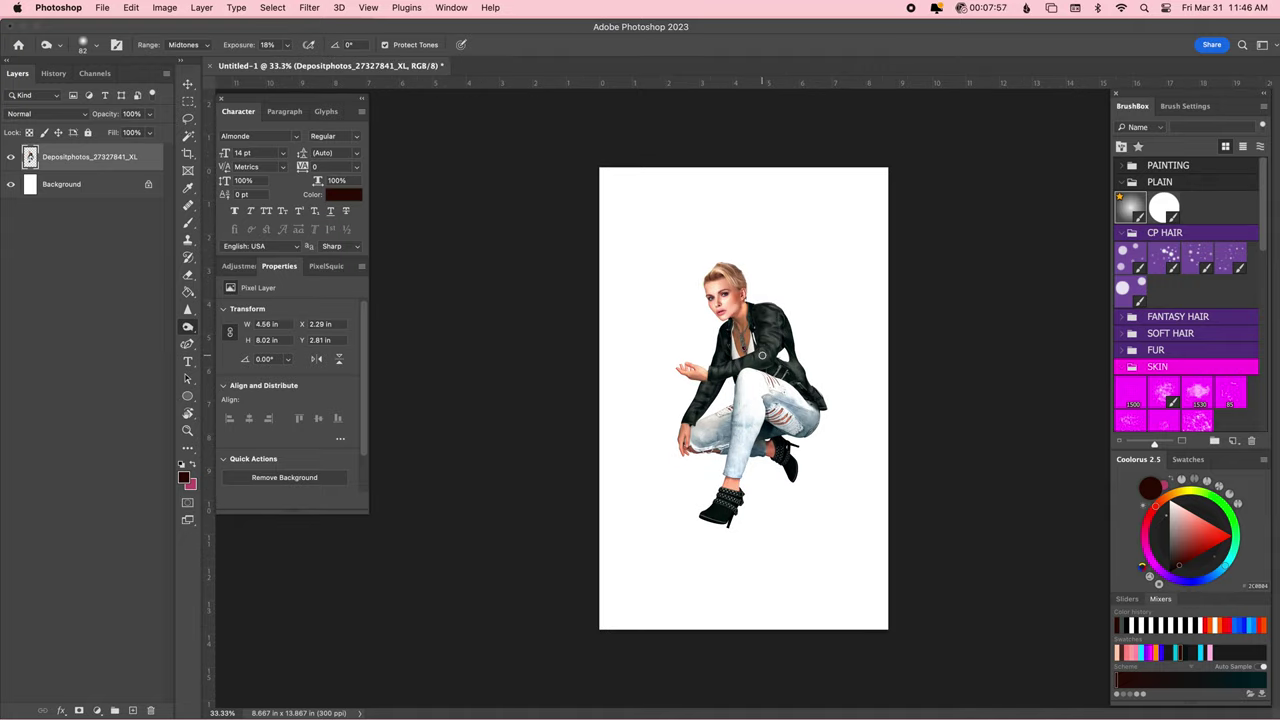
# Save the composite locally as Rebel Souls.psd, then open PixelSquid with Background selected.
pyautogui.click(102, 7)
pyautogui.click(130, 170)
pyautogui.click(380, 541)
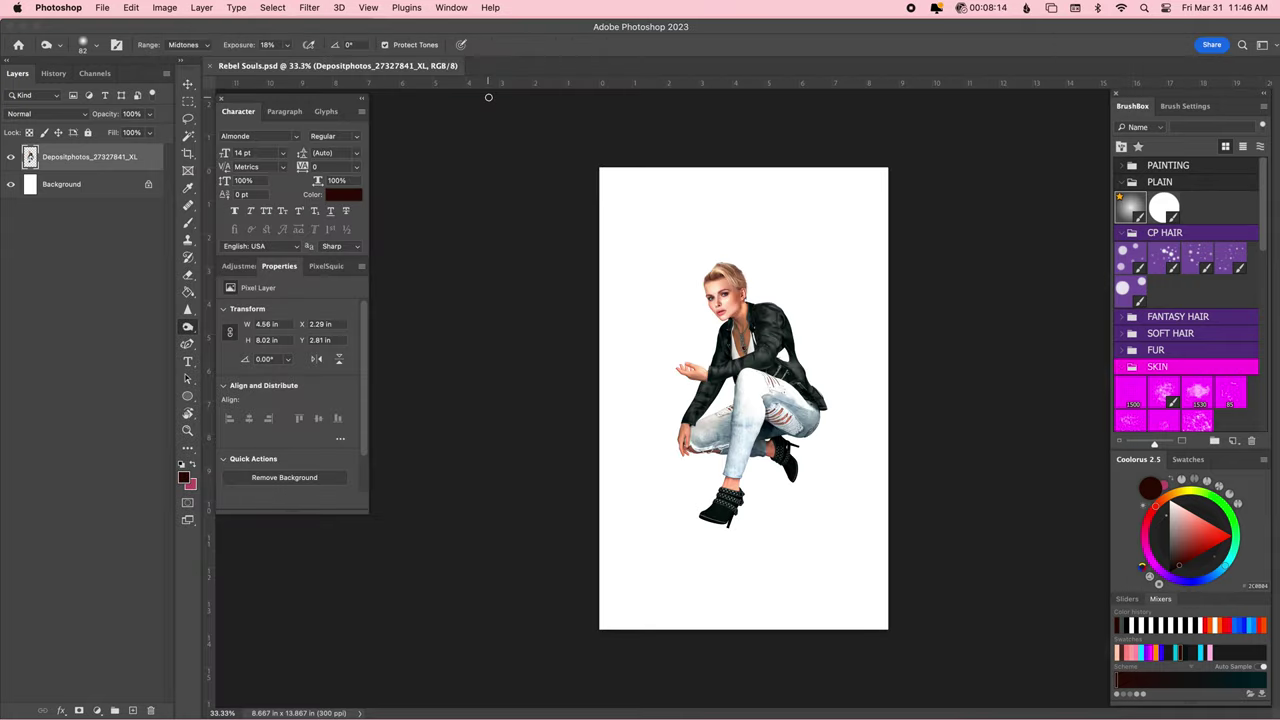
pyautogui.click(107, 186)
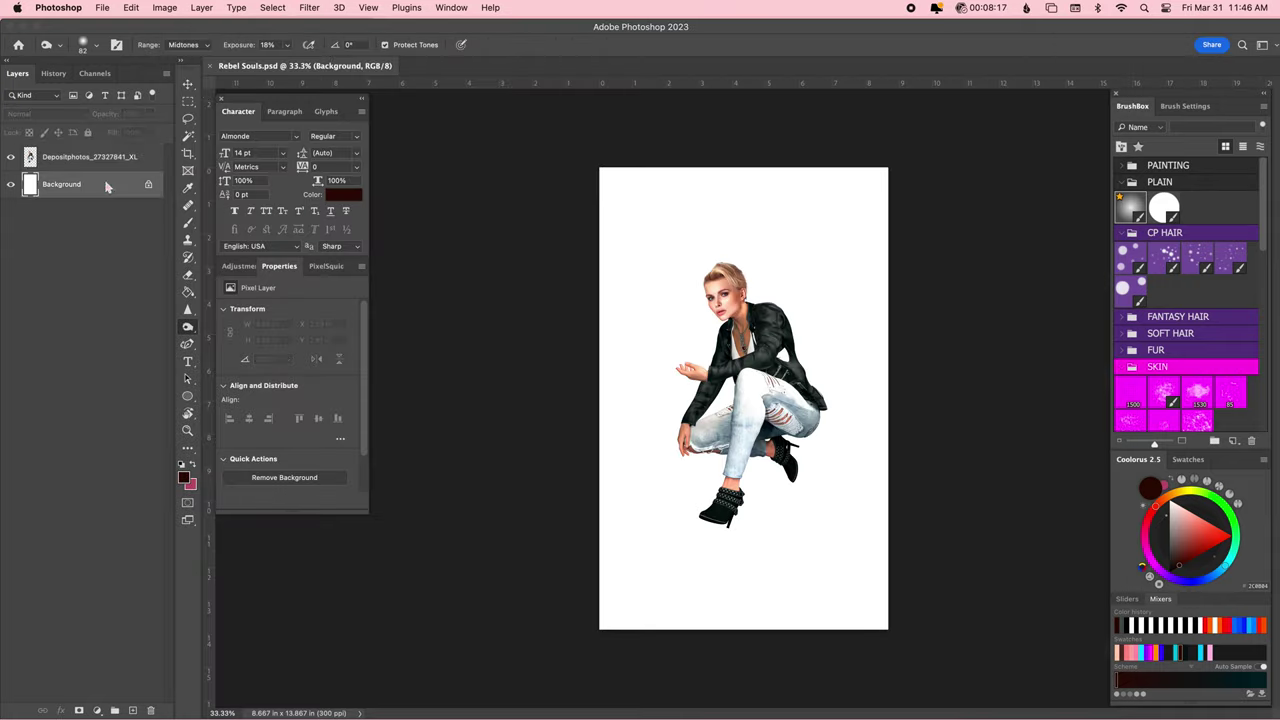
pyautogui.click(327, 266)
# Search PixelSquid for 'car' and place the red Dodge Challenger, enlarged beneath the woman.
pyautogui.write('car')
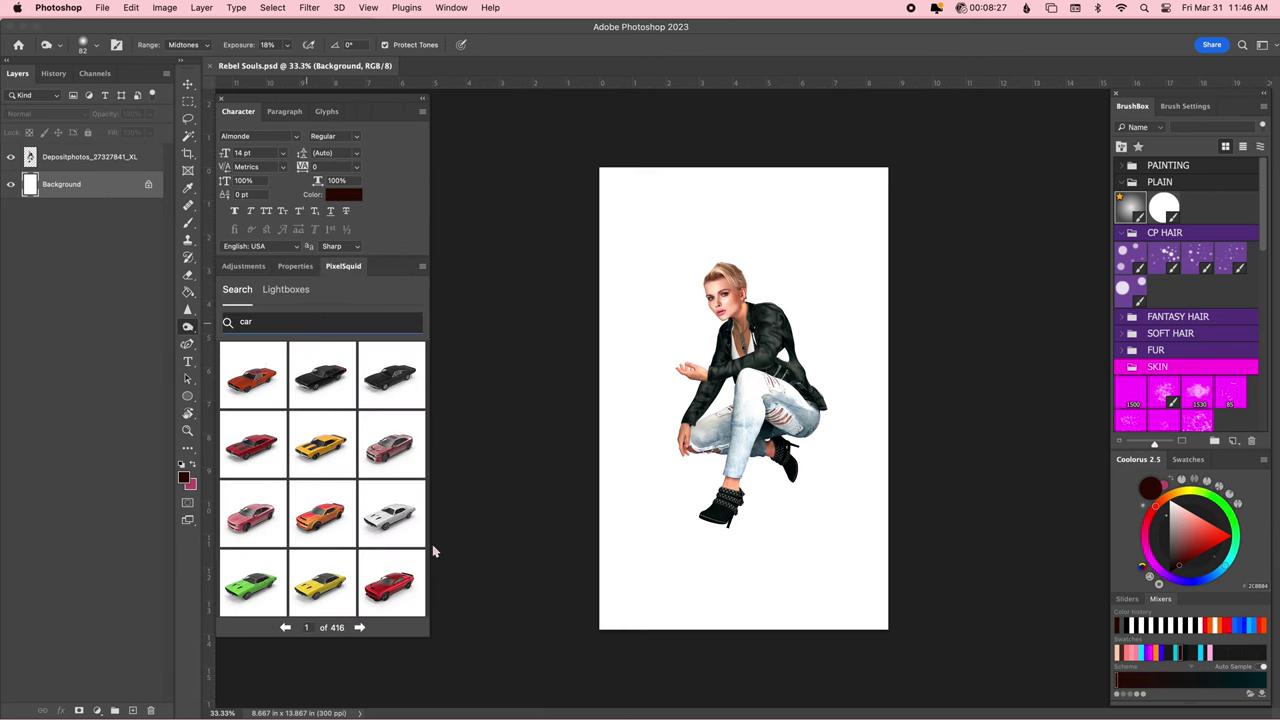
pyautogui.click(389, 443)
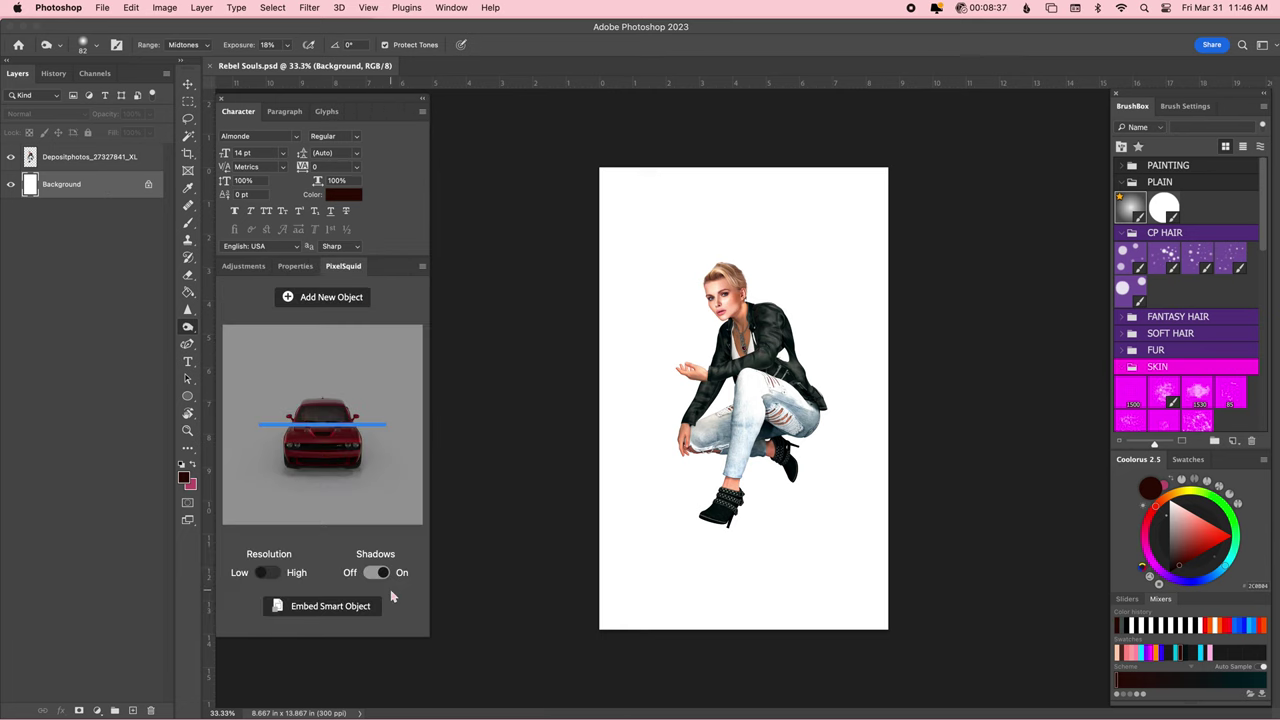
pyautogui.moveTo(310, 440); pyautogui.dragTo(390, 500)
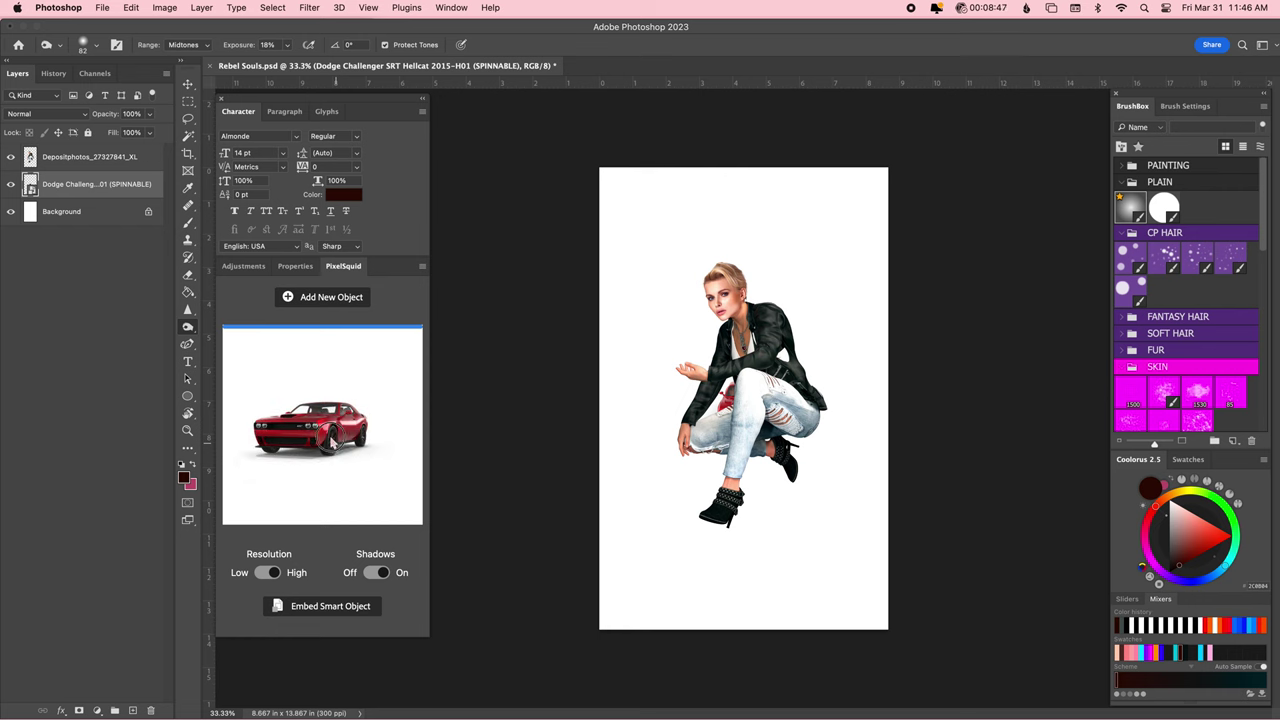
pyautogui.hotkey('ctrl', 't')
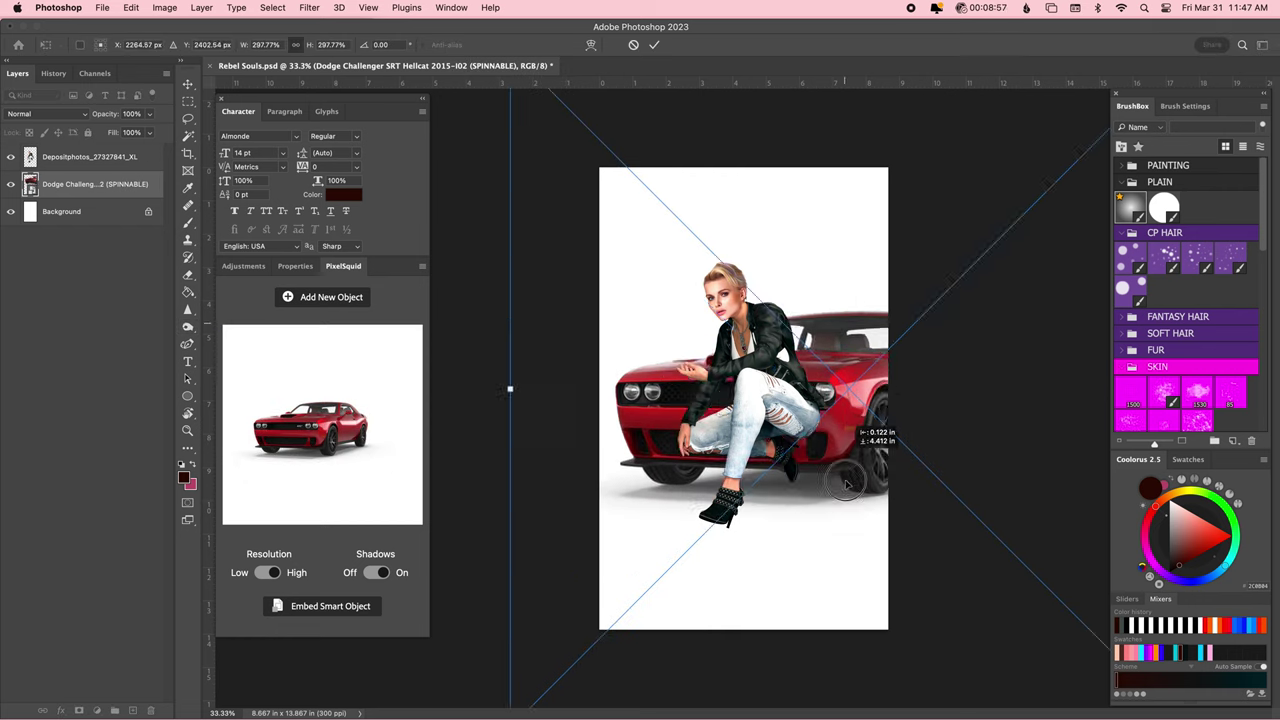
pyautogui.moveTo(509, 389); pyautogui.dragTo(526, 457)
pyautogui.moveTo(830, 470); pyautogui.dragTo(855, 485)
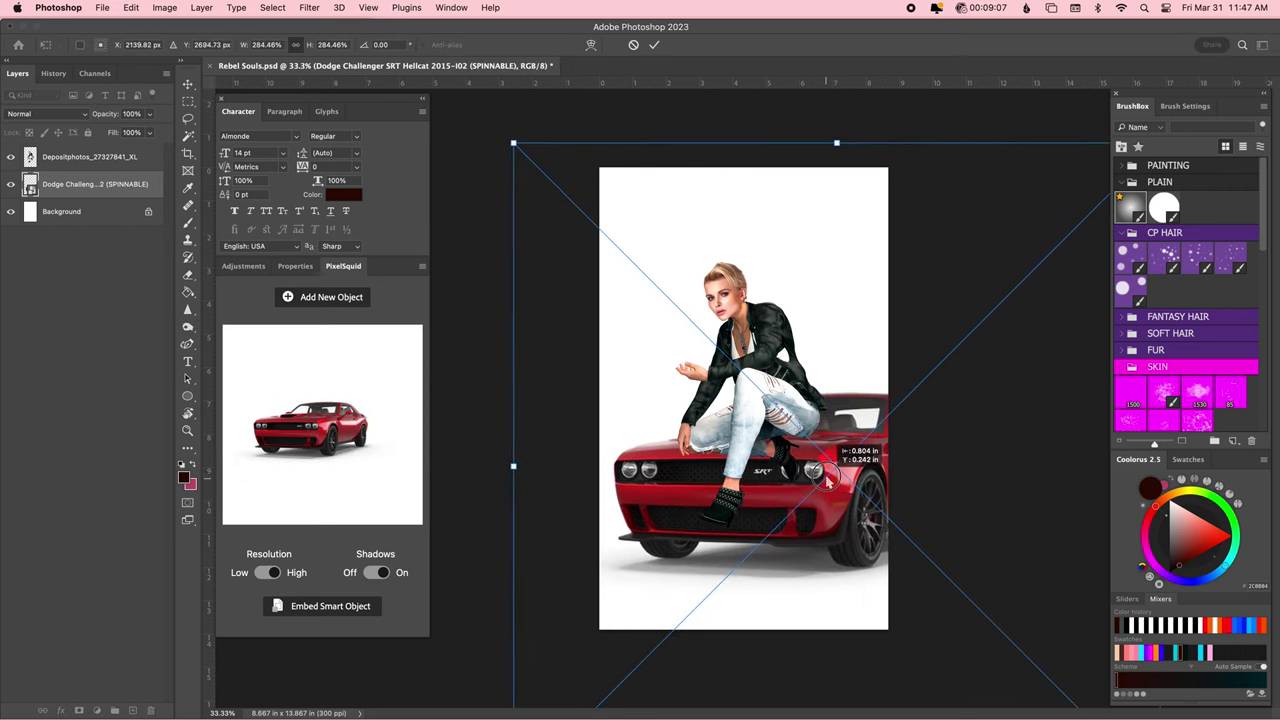
# Turn the car to a new angle, enlarge and lower it, and embed it as a Smart Object.
pyautogui.moveTo(285, 425); pyautogui.dragTo(313, 425)
pyautogui.hotkey('ctrl', 't')
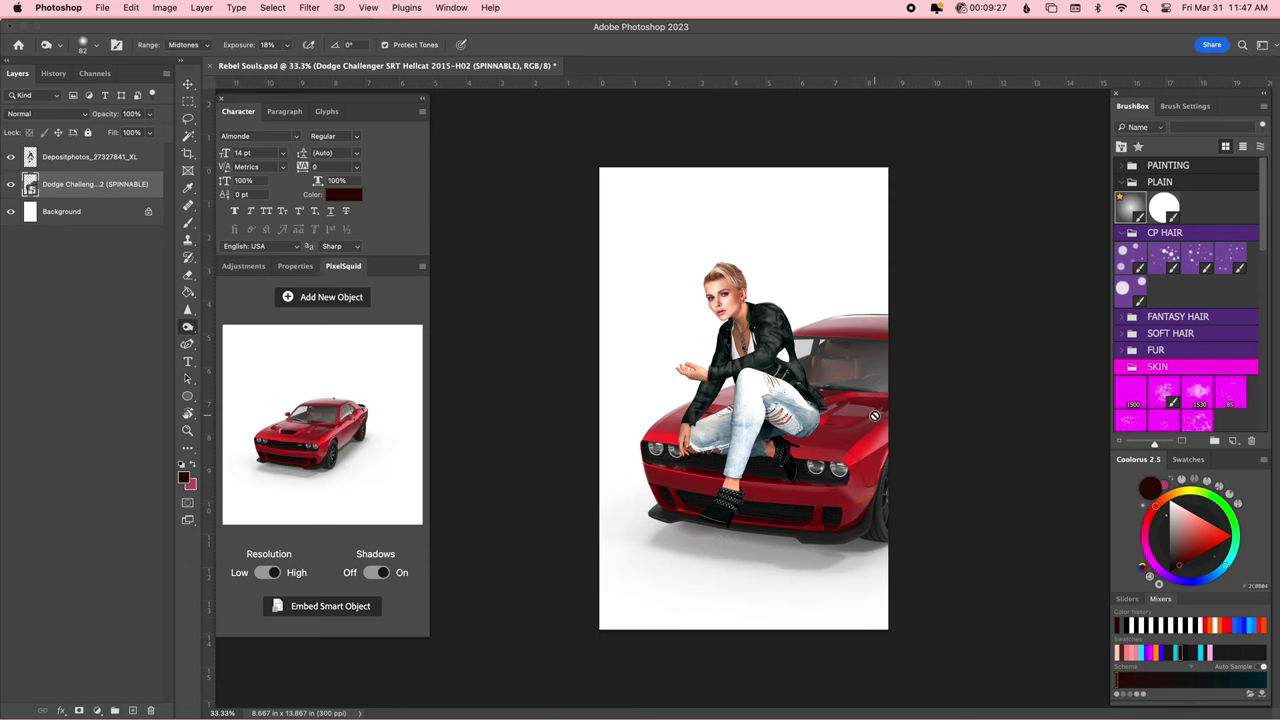
pyautogui.moveTo(874, 414); pyautogui.dragTo(862, 447)
pyautogui.moveTo(861, 119); pyautogui.dragTo(874, 108)
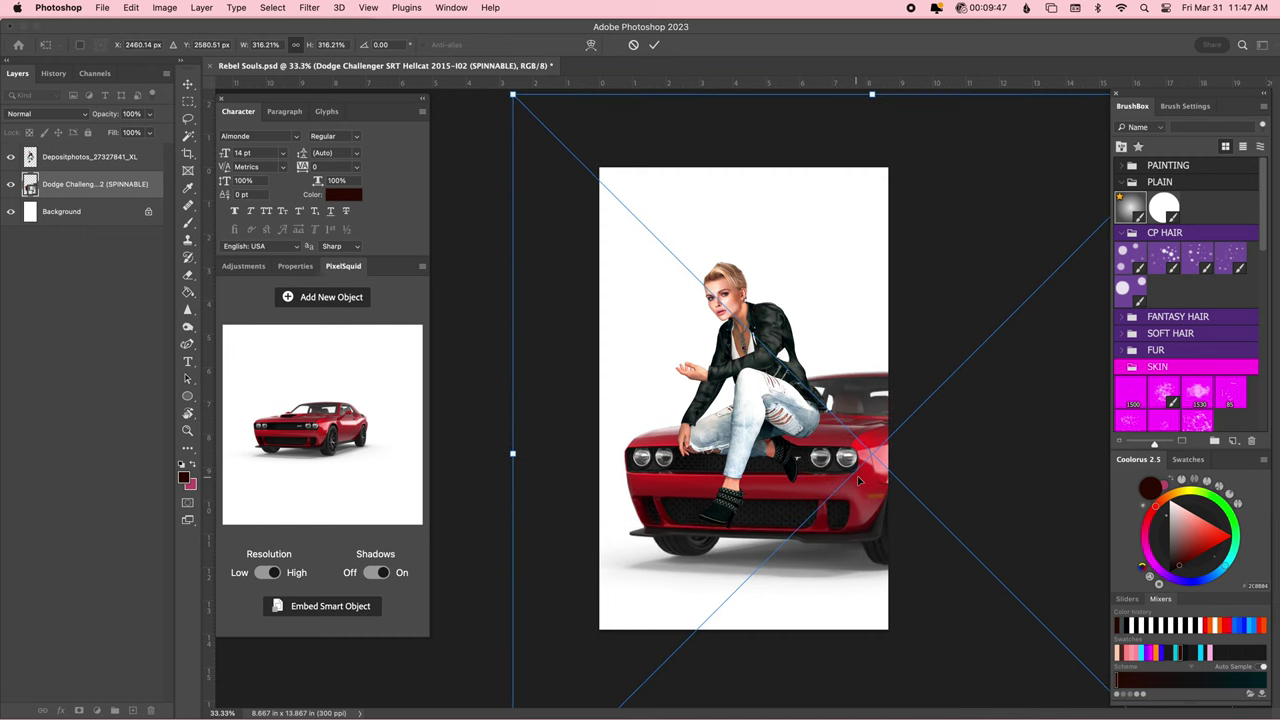
pyautogui.press('Return')
pyautogui.press('o')
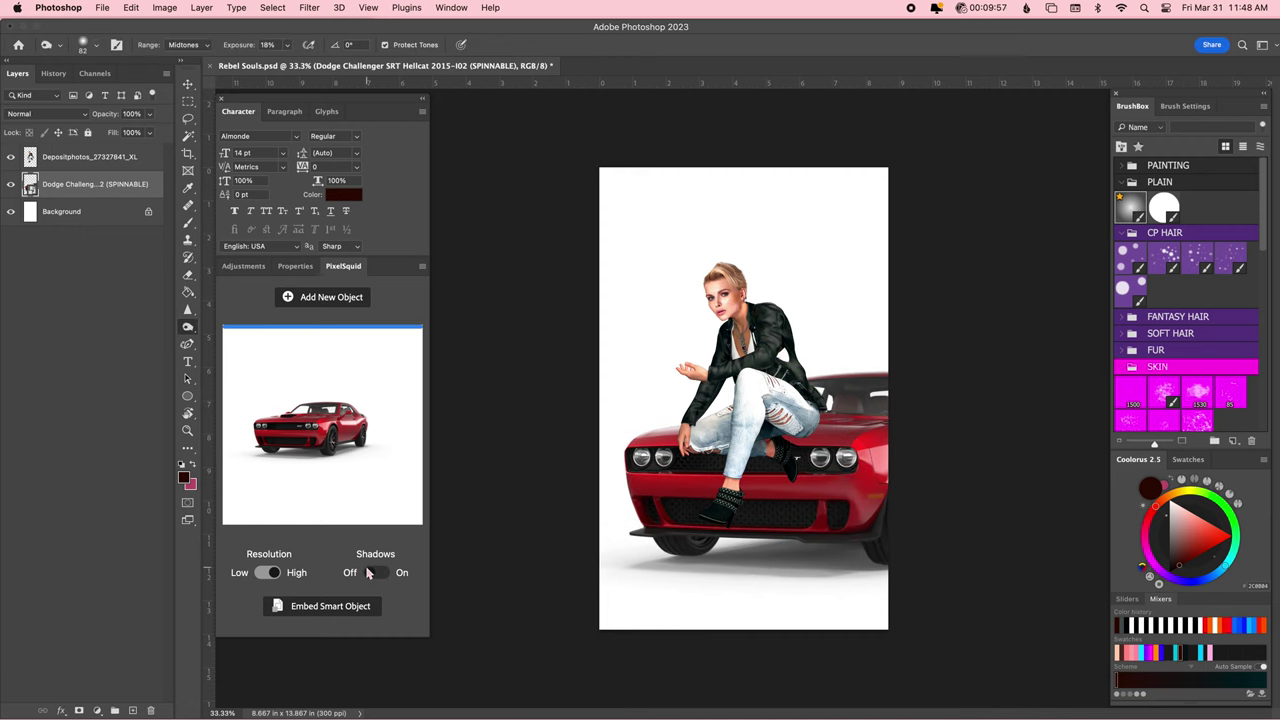
pyautogui.click(342, 614)
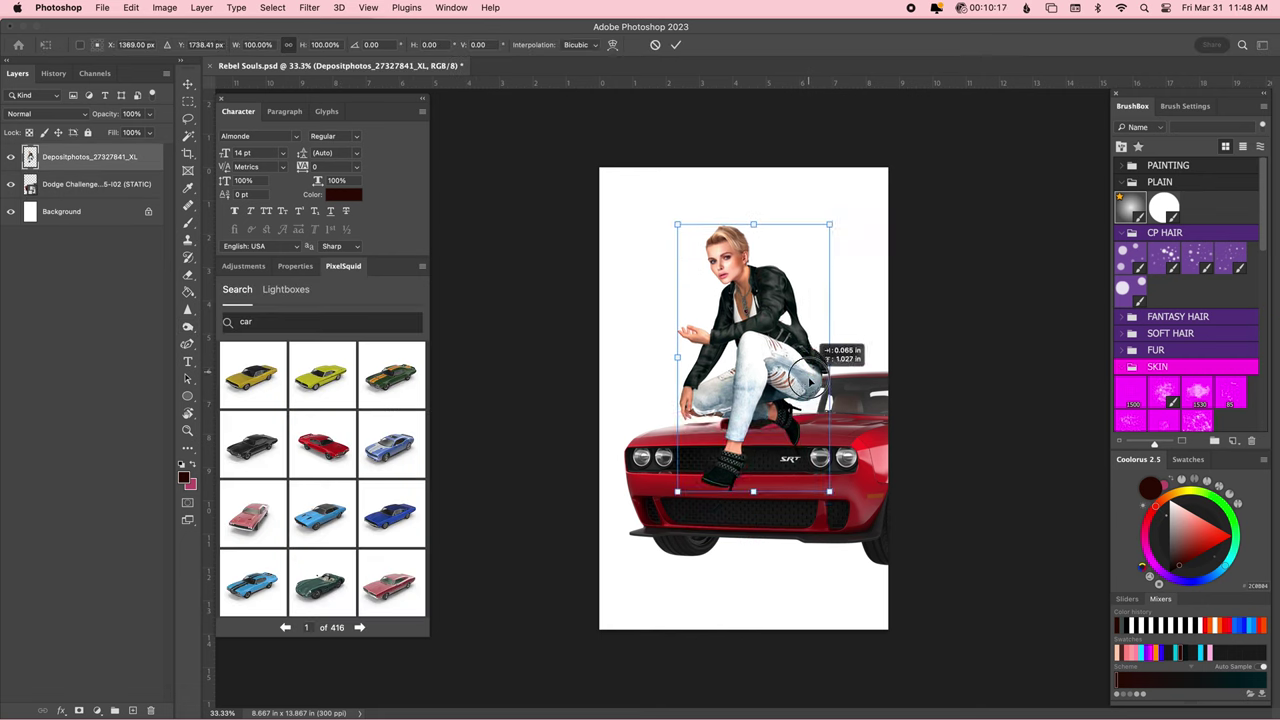
# Move, tilt and enlarge the woman so she sits on the car's hood.
pyautogui.moveTo(806, 377); pyautogui.dragTo(812, 403)
pyautogui.moveTo(759, 252); pyautogui.dragTo(771, 214)
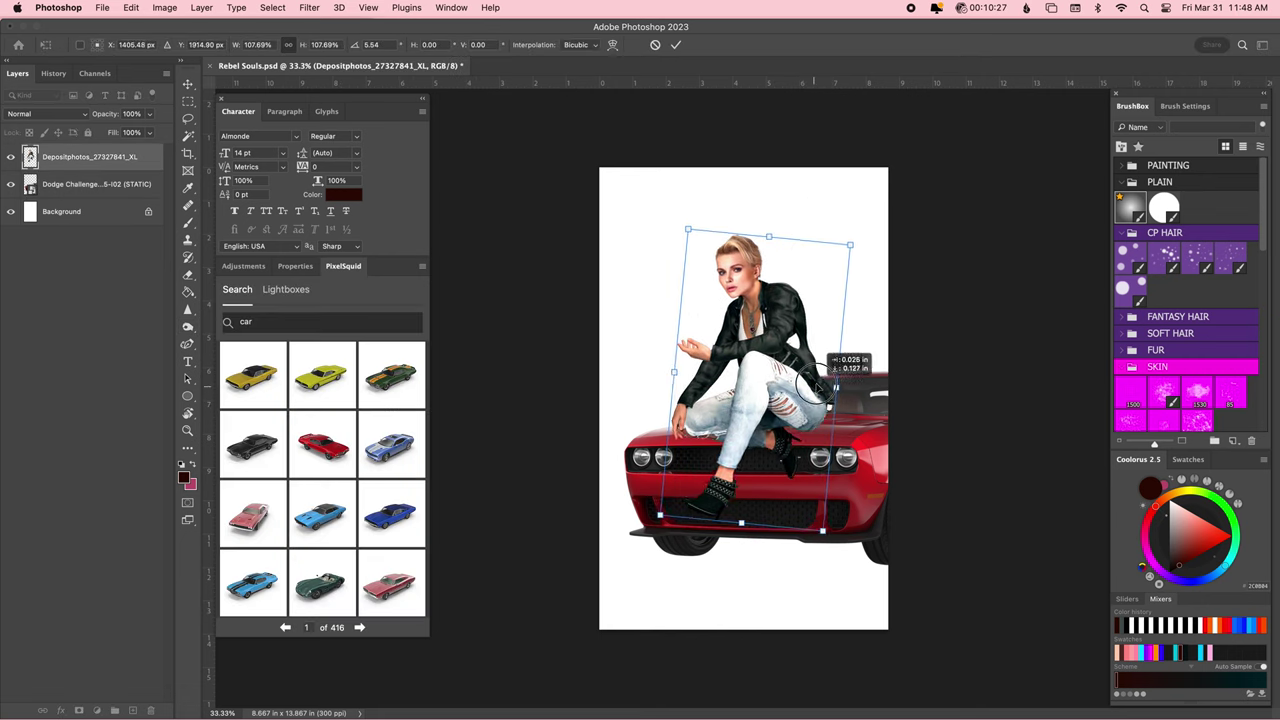
pyautogui.moveTo(814, 371); pyautogui.dragTo(810, 383)
pyautogui.press('Return')
# Nudge the car's position, and straighten the woman slightly while shifting her right.
pyautogui.click(96, 184)
pyautogui.hotkey('ctrl', 't')
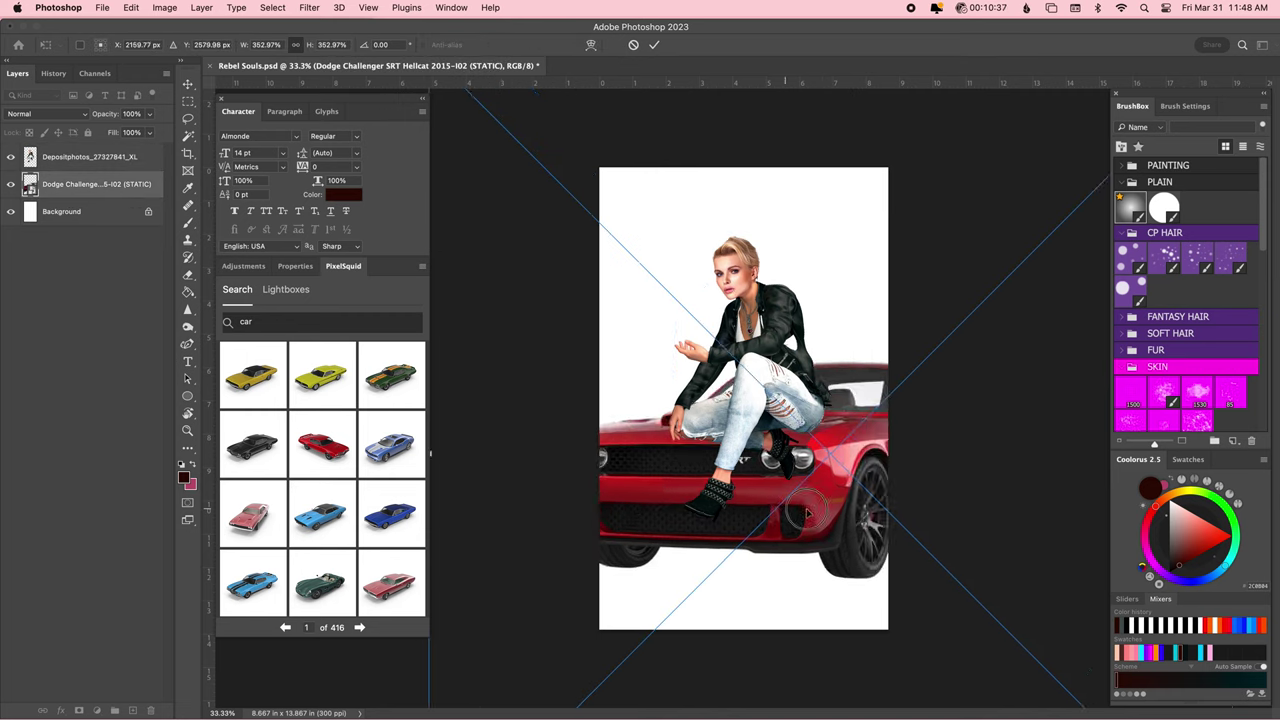
pyautogui.moveTo(847, 516)
pyautogui.mouseDown()
pyautogui.moveTo(865, 518)
pyautogui.moveTo(849, 518)
pyautogui.mouseUp()
pyautogui.press('Return')
pyautogui.press('o')
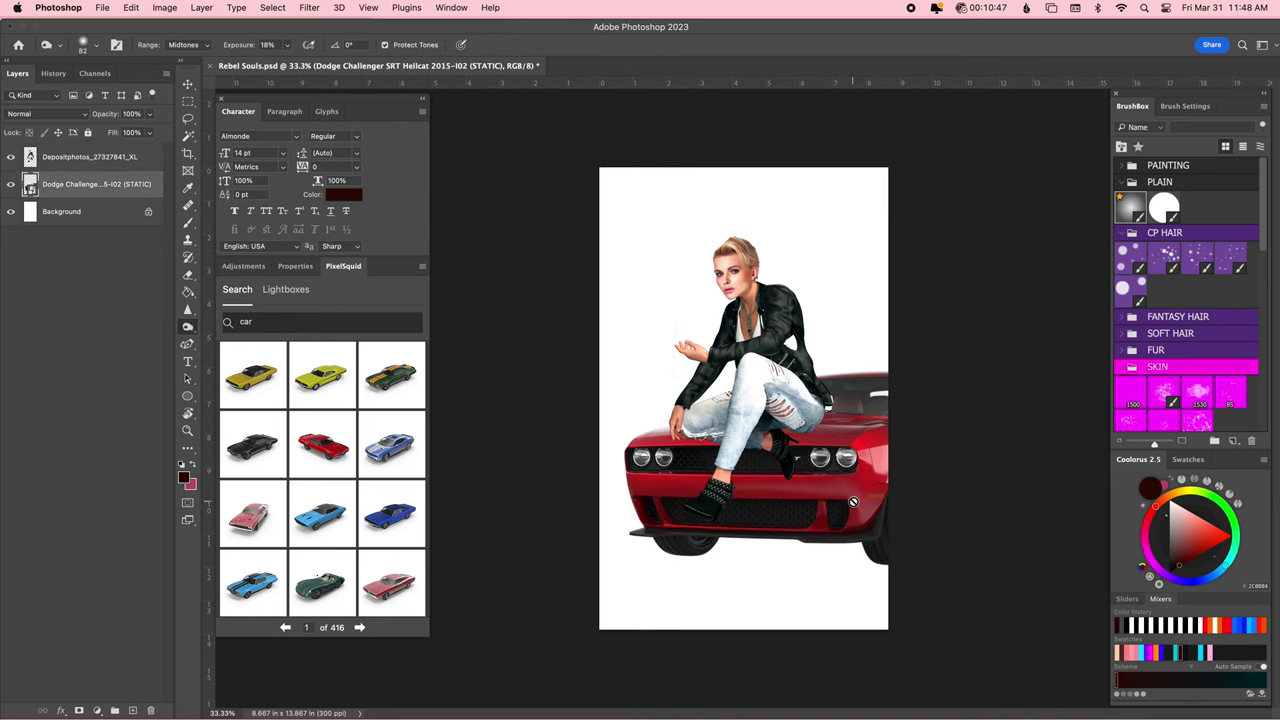
pyautogui.hotkey('alt', ']')
pyautogui.hotkey('ctrl', 't')
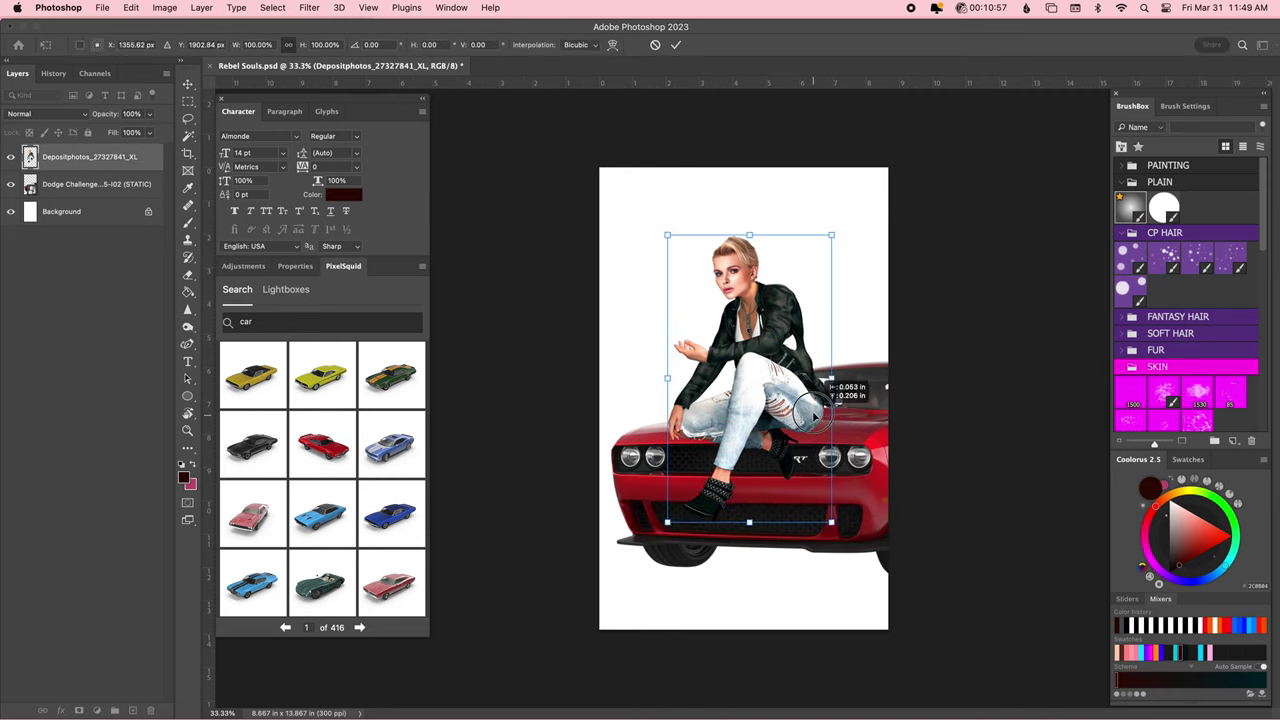
pyautogui.moveTo(818, 385); pyautogui.dragTo(823, 408)
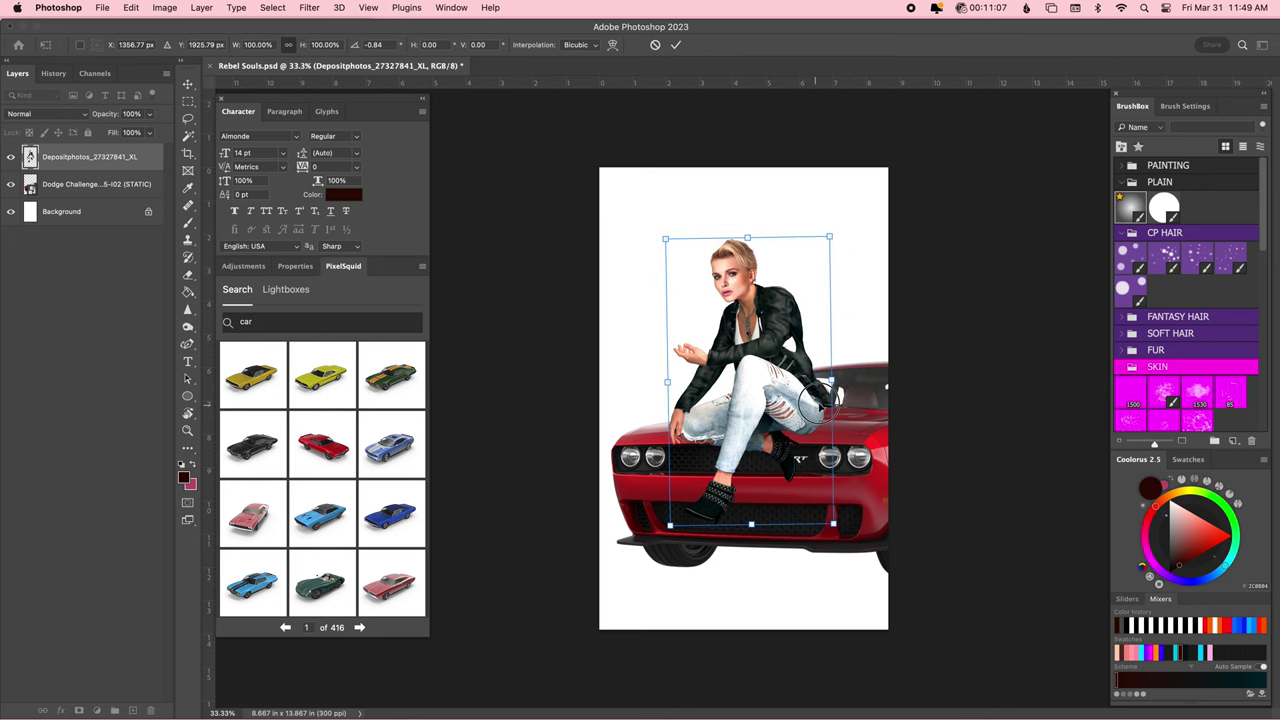
pyautogui.press('Return')
# Place the city night road photo behind the woman and car.
pyautogui.hotkey('alt', ',')
pyautogui.hotkey('ctrl', 'Up')
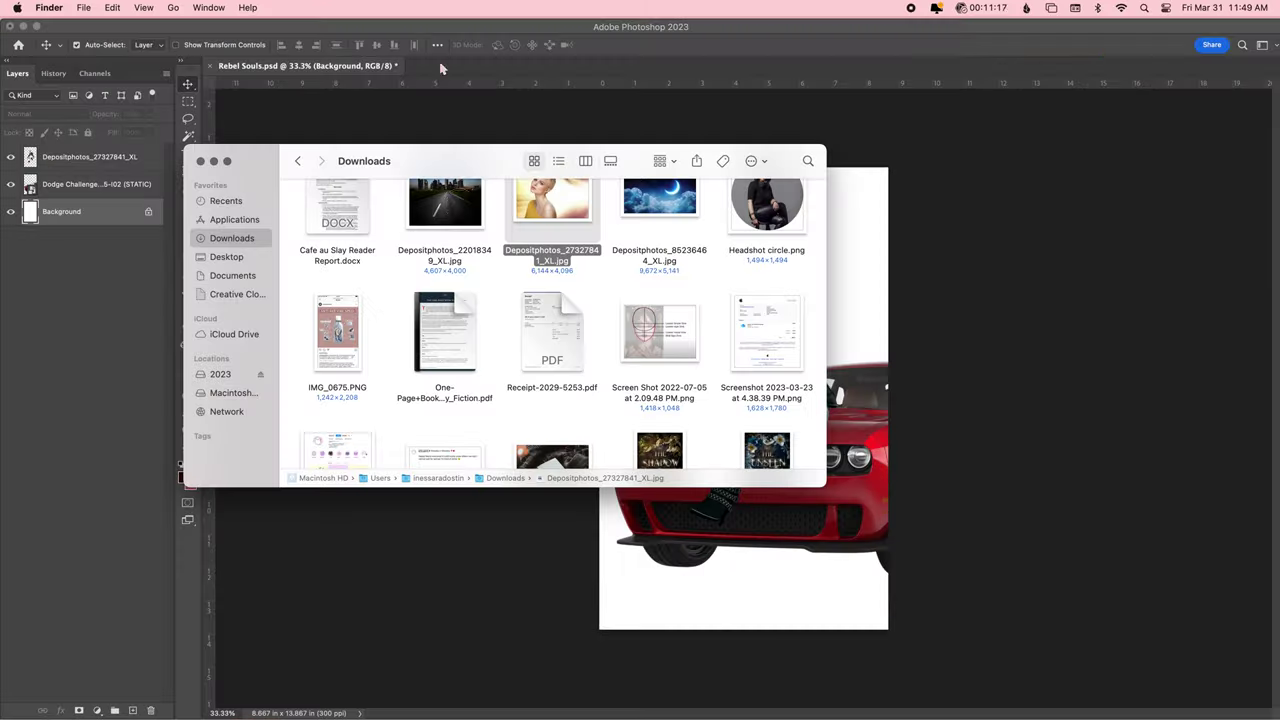
pyautogui.click(838, 545)
pyautogui.moveTo(819, 253)
pyautogui.mouseDown()
pyautogui.moveTo(880, 295)
pyautogui.moveTo(866, 372)
pyautogui.mouseUp()
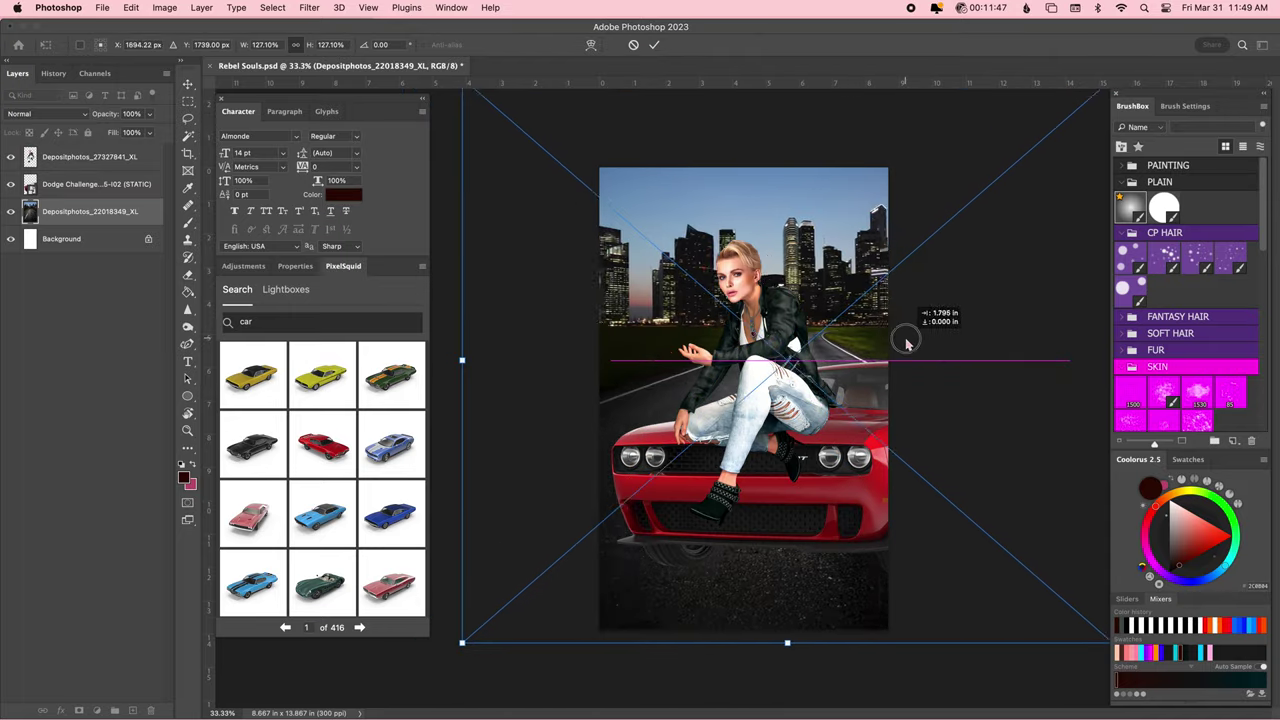
# Position the city photo and quick-select the sky above the skyline.
pyautogui.moveTo(866, 372)
pyautogui.mouseDown()
pyautogui.moveTo(917, 344)
pyautogui.moveTo(874, 348)
pyautogui.mouseUp()
pyautogui.press('Return')
pyautogui.press('s')
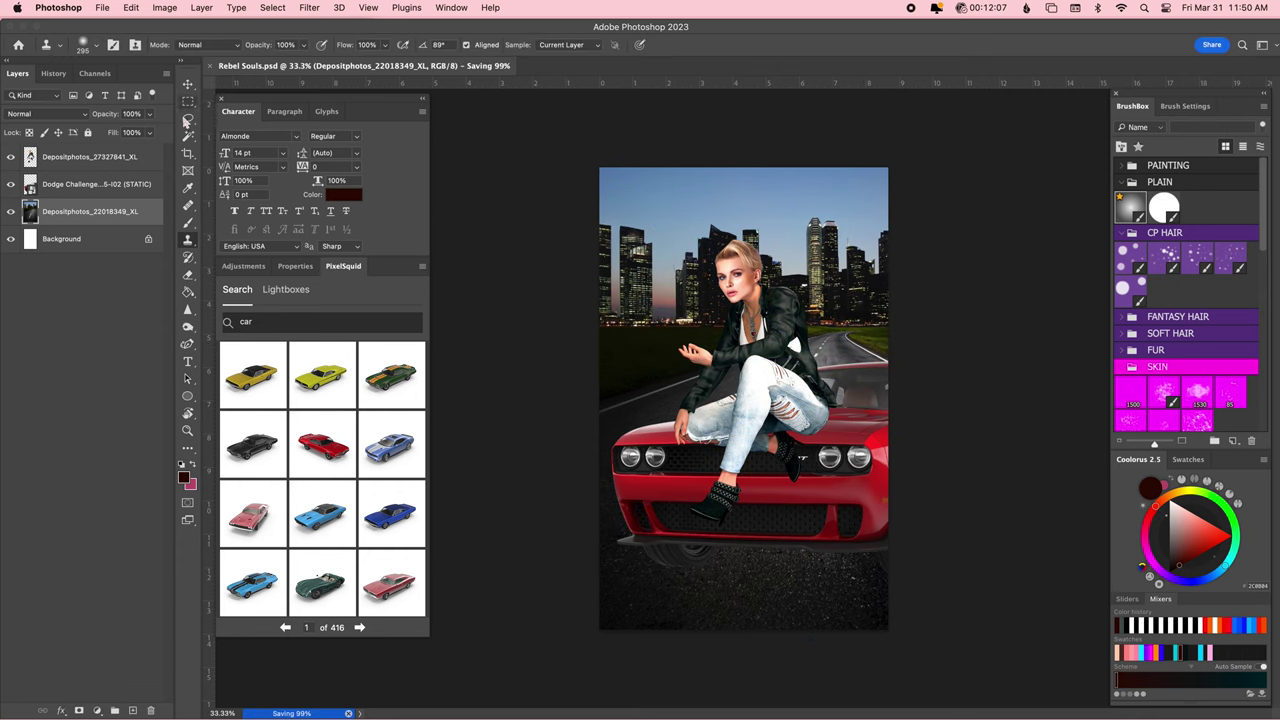
pyautogui.click(187, 136)
pyautogui.click(255, 146)
pyautogui.moveTo(640, 230); pyautogui.dragTo(870, 250)
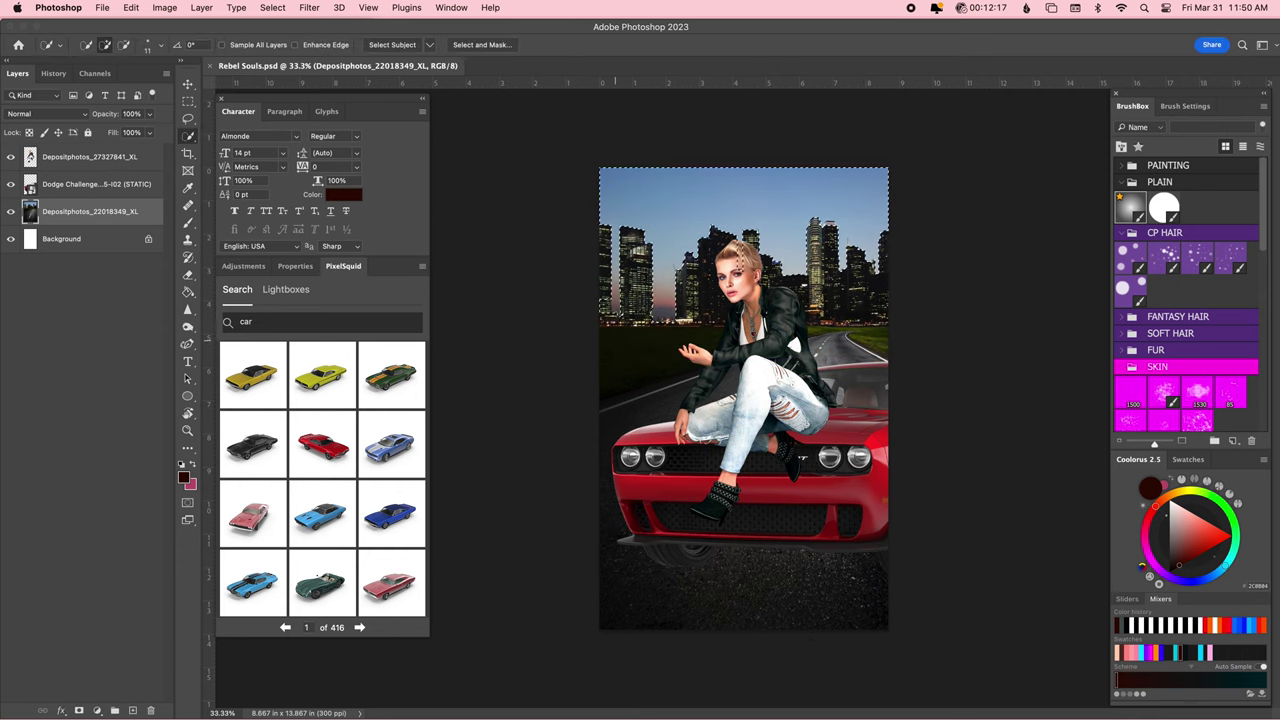
# Refine the sky selection with the Lasso, excluding the woman's head, and mask the sky out.
pyautogui.click(187, 118)
pyautogui.click(250, 118)
pyautogui.scroll(2, 620, 360)
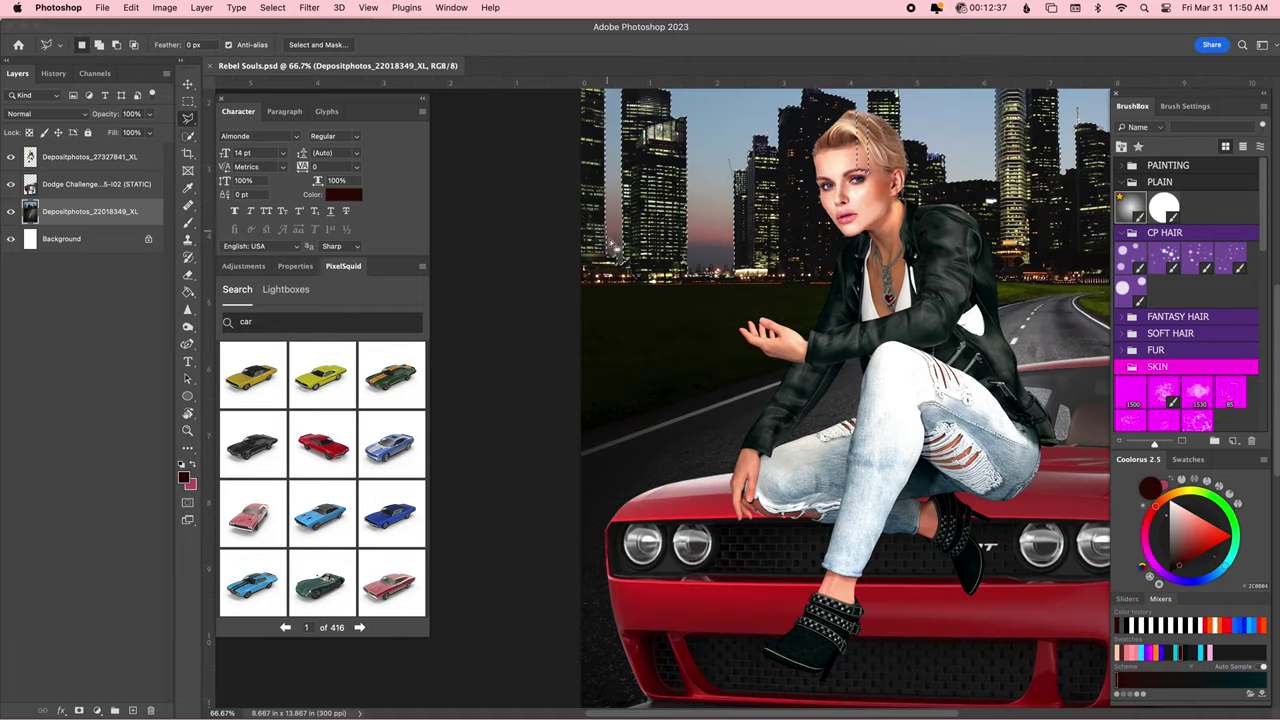
pyautogui.click(187, 118)
pyautogui.click(250, 118)
pyautogui.press('alt')
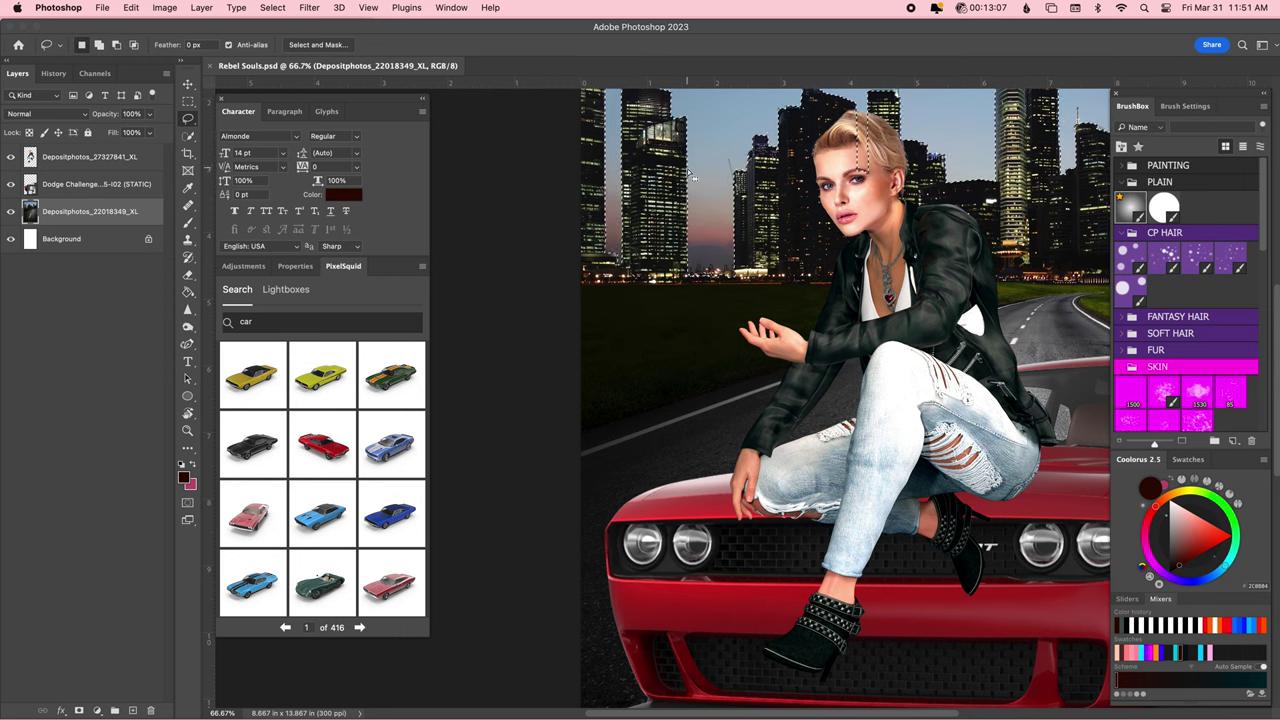
pyautogui.hscroll(5, 800, 180)
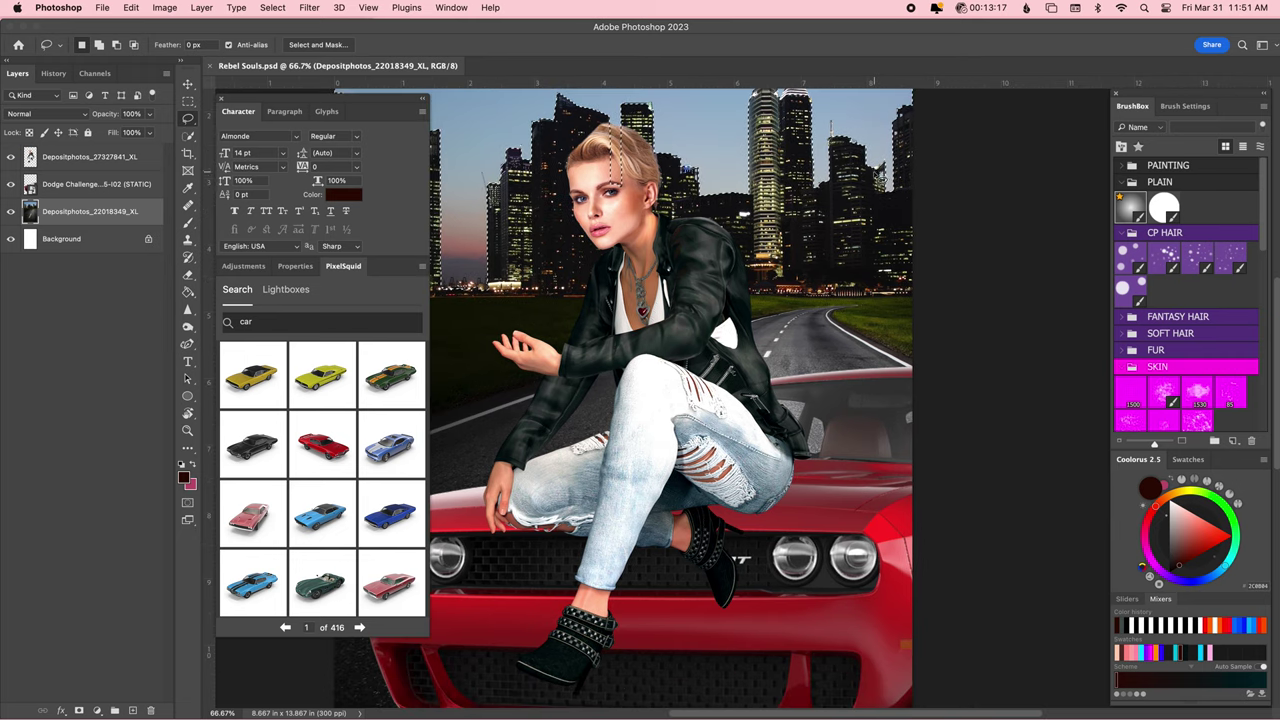
pyautogui.press('shift')
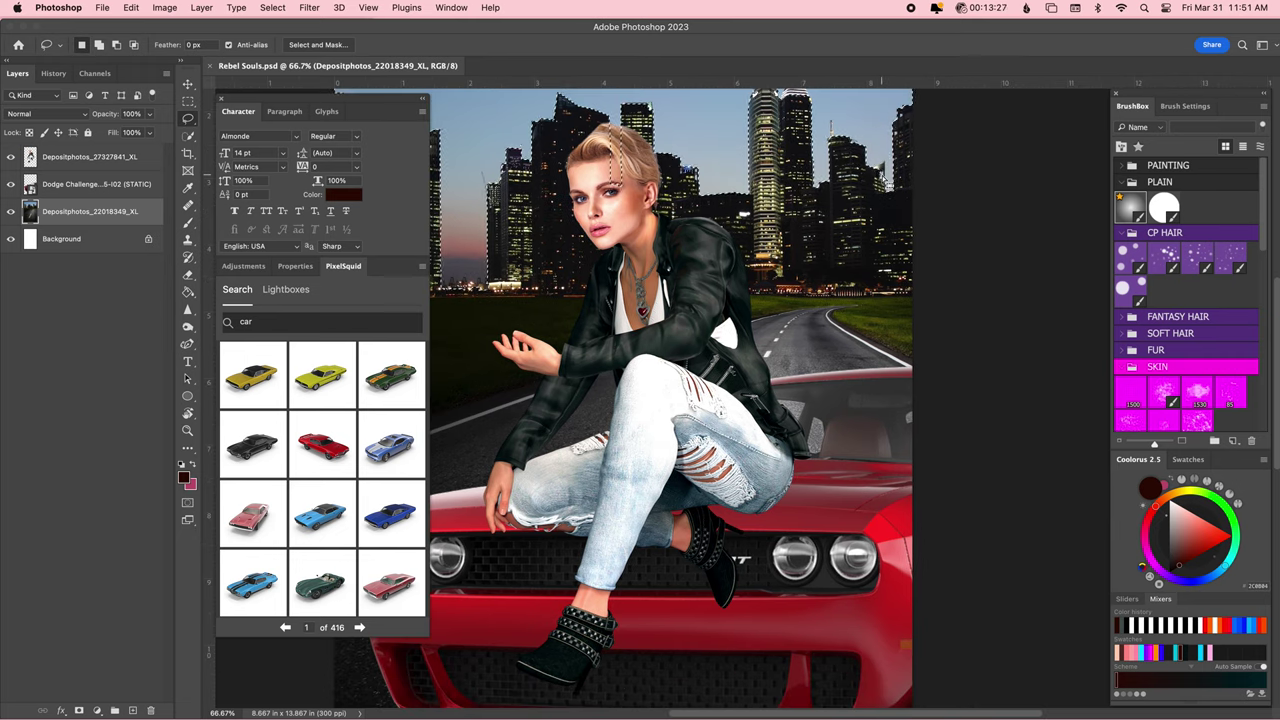
pyautogui.press('super+minus')
pyautogui.press('super+minus')
pyautogui.click(78, 710)
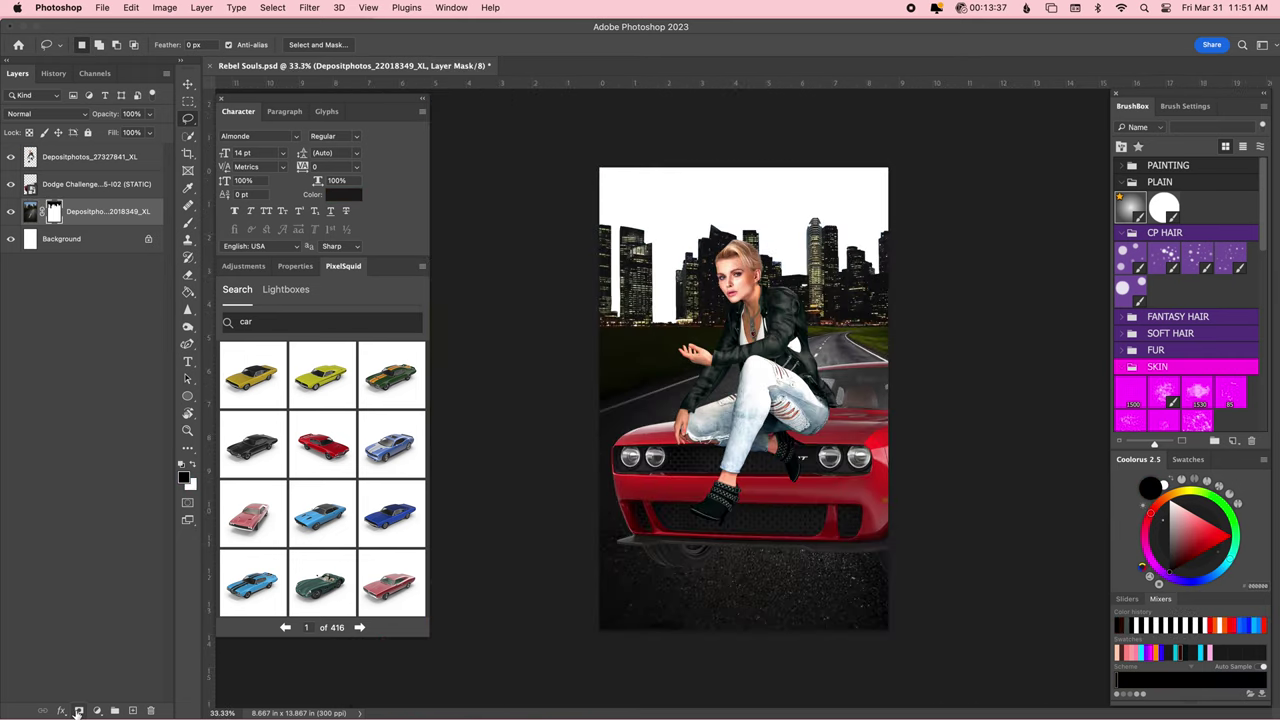
pyautogui.hotkey('ctrl', 'Up')
# Place the moonlit sky image, flipped and fitted across the top of the canvas.
pyautogui.click(191, 186)
pyautogui.moveTo(680, 200); pyautogui.dragTo(790, 307)
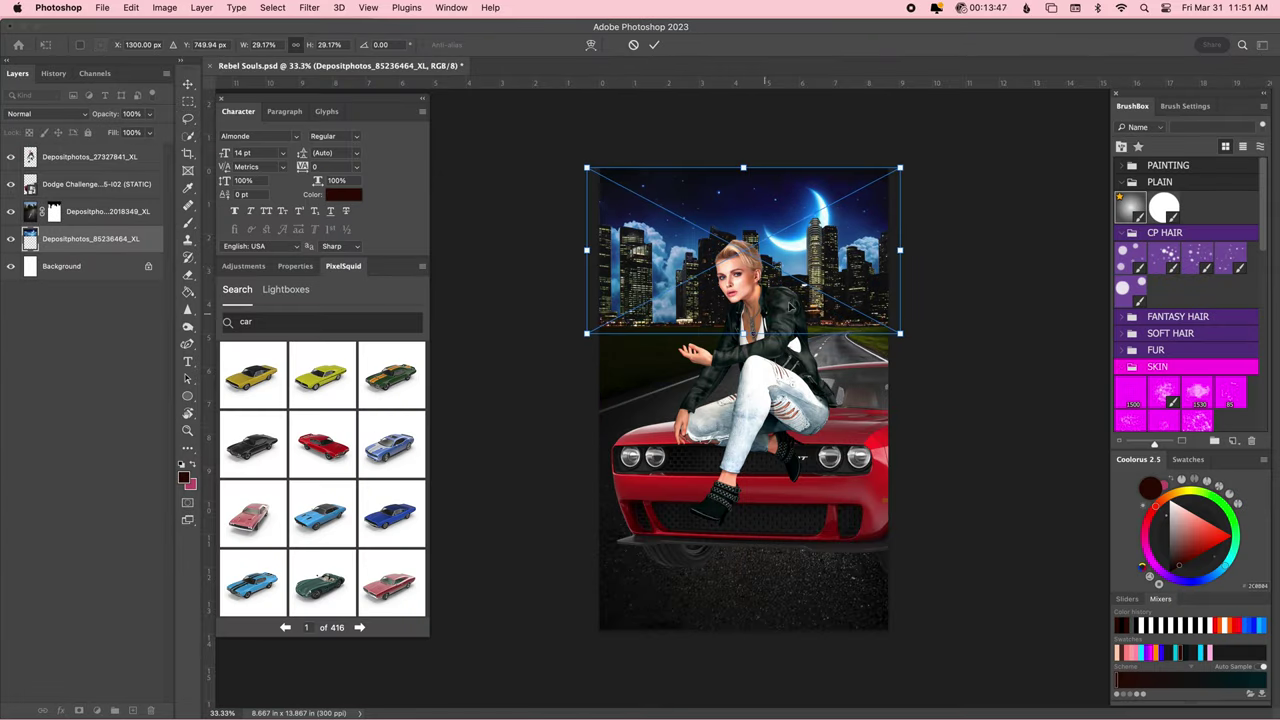
pyautogui.moveTo(743, 177); pyautogui.dragTo(765, 215)
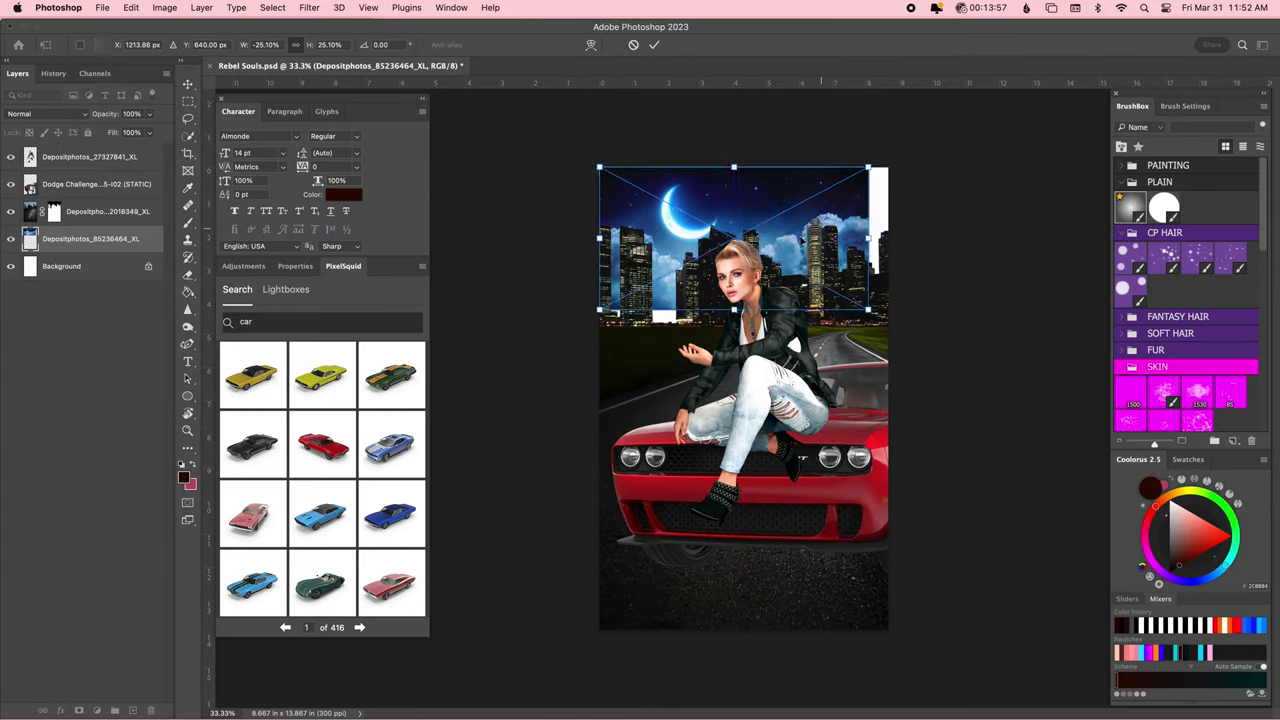
pyautogui.press('Return')
pyautogui.click(61, 266)
# Place a second moonlit sky copy with a mask and black brush, then open the city's Color Balance.
pyautogui.hotkey('ctrl', 'Up')
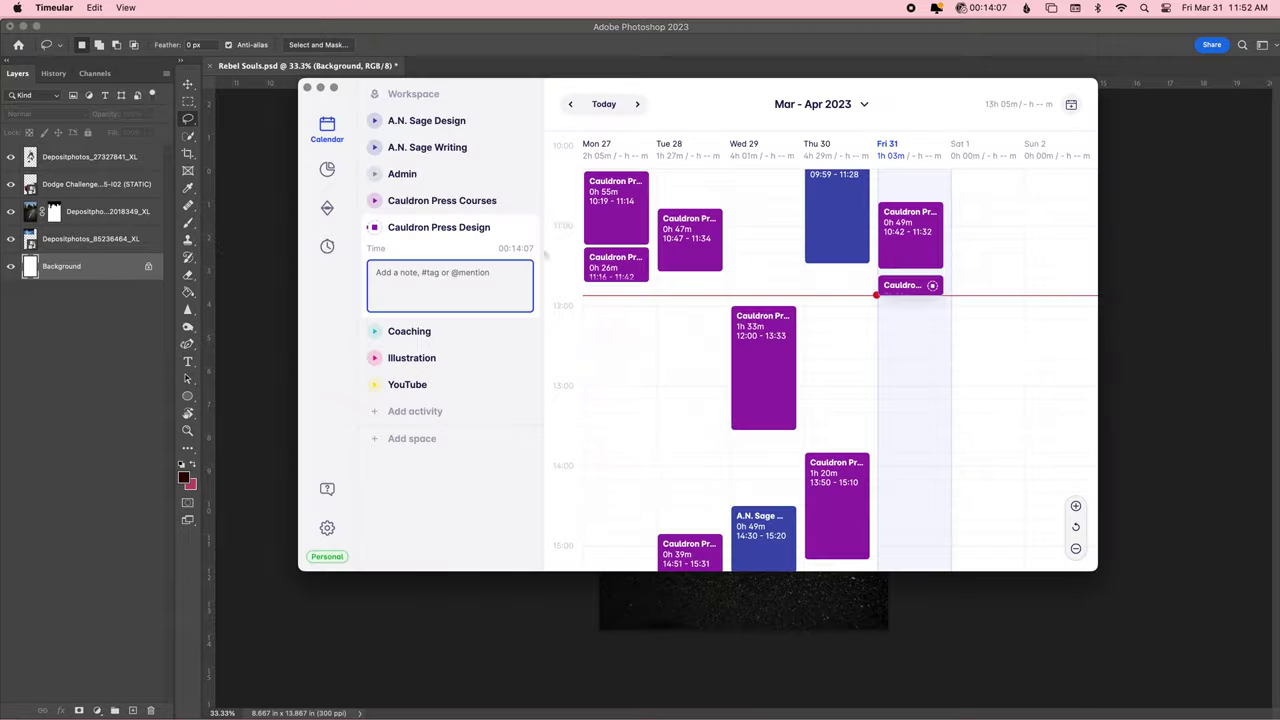
pyautogui.moveTo(434, 271)
pyautogui.mouseDown()
pyautogui.moveTo(745, 398)
pyautogui.moveTo(757, 325)
pyautogui.mouseUp()
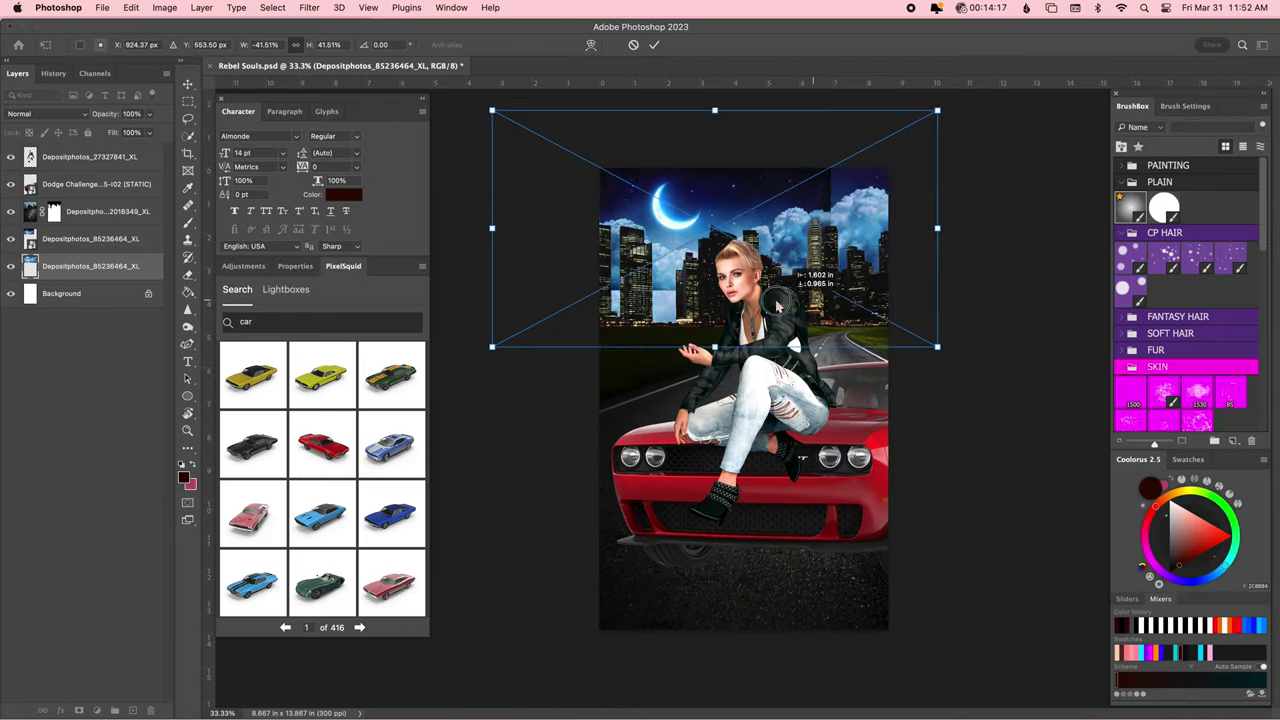
pyautogui.press('Return')
pyautogui.click(79, 710)
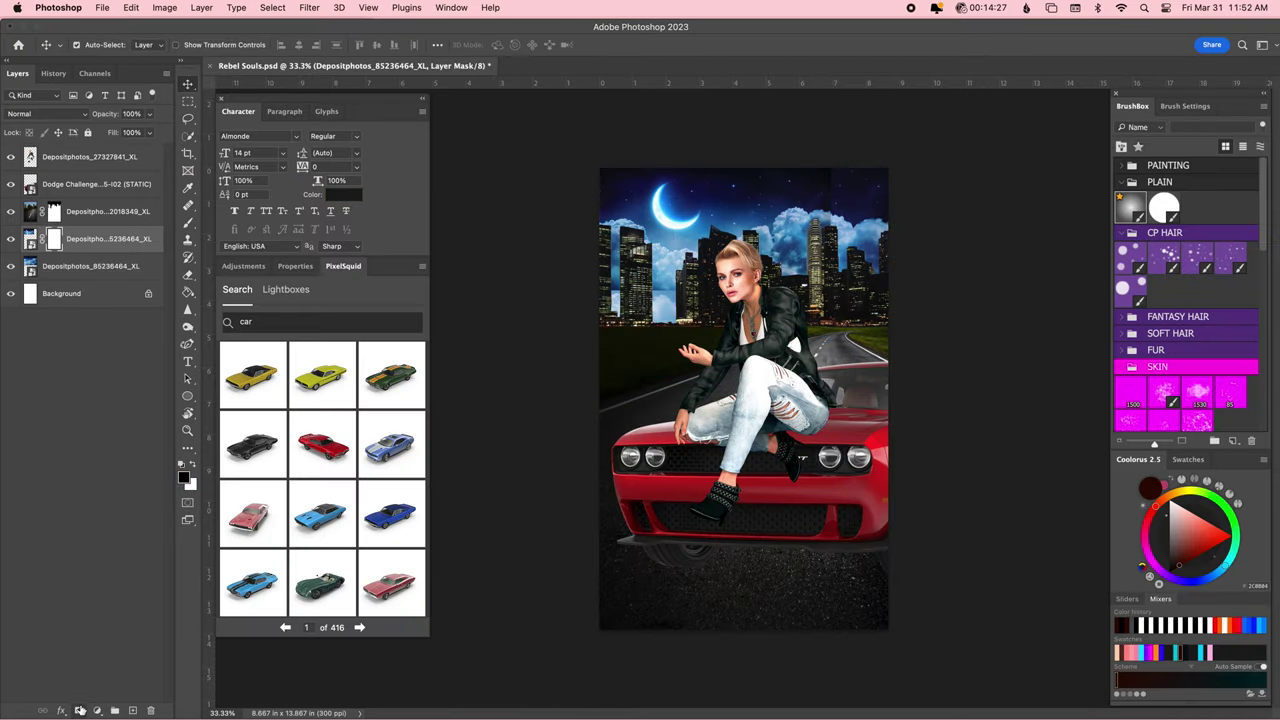
pyautogui.press('b')
pyautogui.press('d')
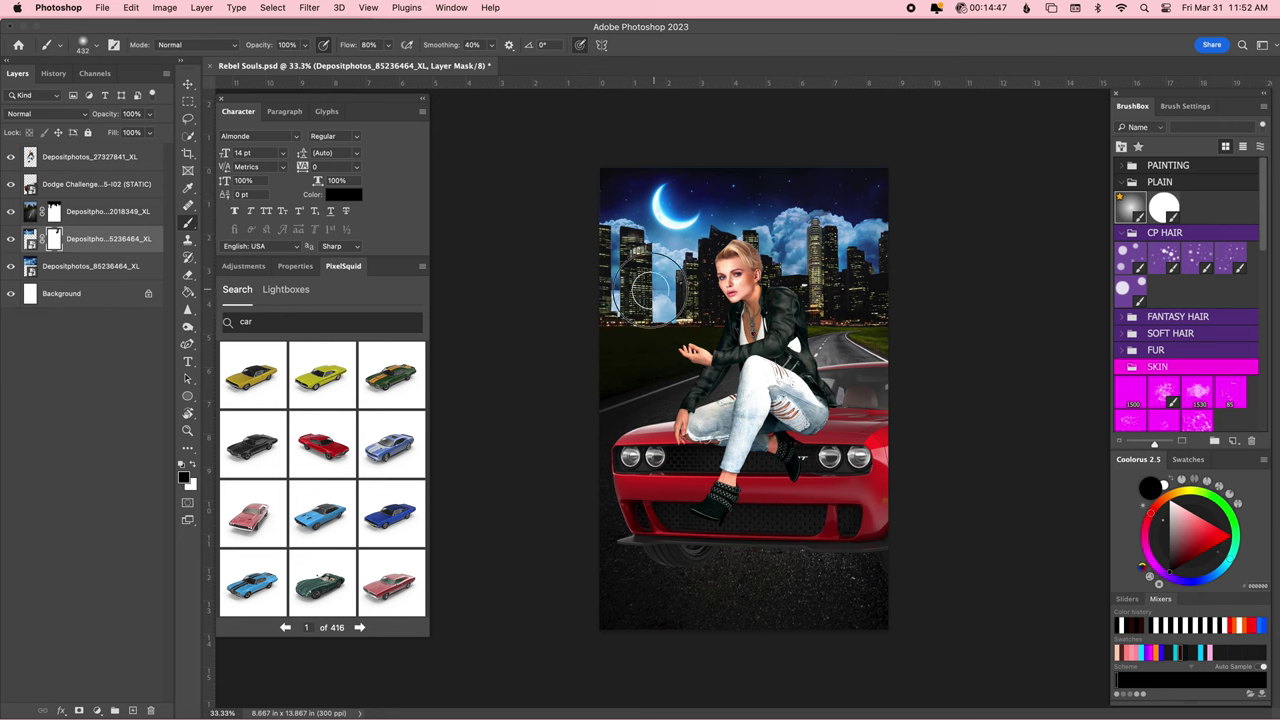
pyautogui.click(30, 212)
pyautogui.hotkey('ctrl', 'b')
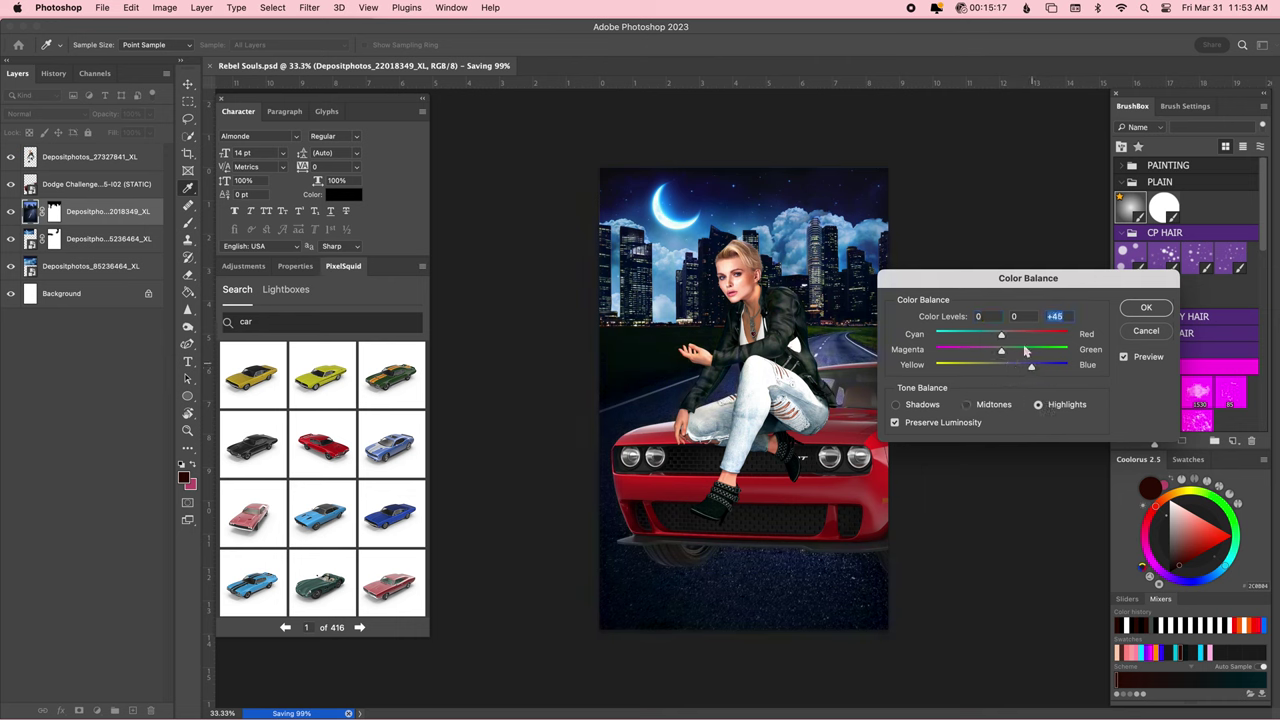
# Apply the city's Color Balance and push the moonlit sky's midtones toward blue.
pyautogui.press('Return')
pyautogui.hotkey('alt', '[')
pyautogui.hotkey('ctrl', 'b')
pyautogui.moveTo(1001, 366); pyautogui.dragTo(1023, 371)
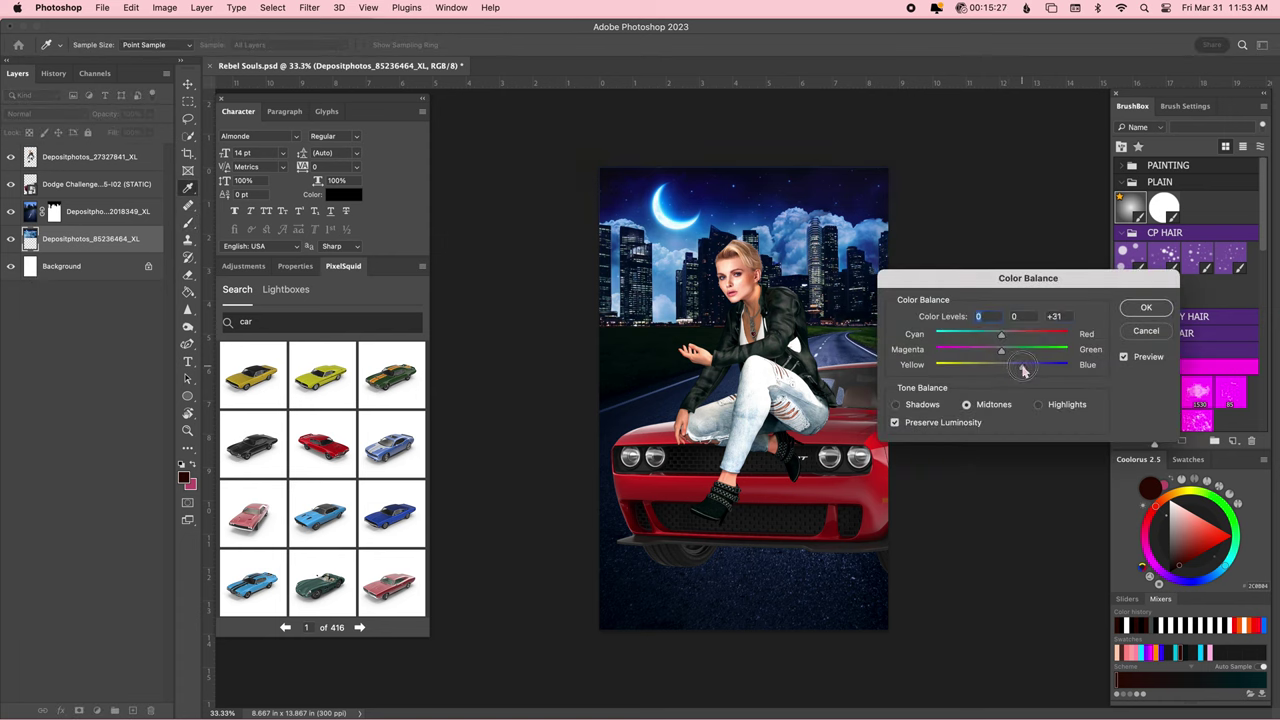
pyautogui.click(1146, 307)
# On a new layer, paint navy and sky-blue tones with a ~1000 px brush, then add an empty layer.
pyautogui.press('b')
pyautogui.click(132, 710)
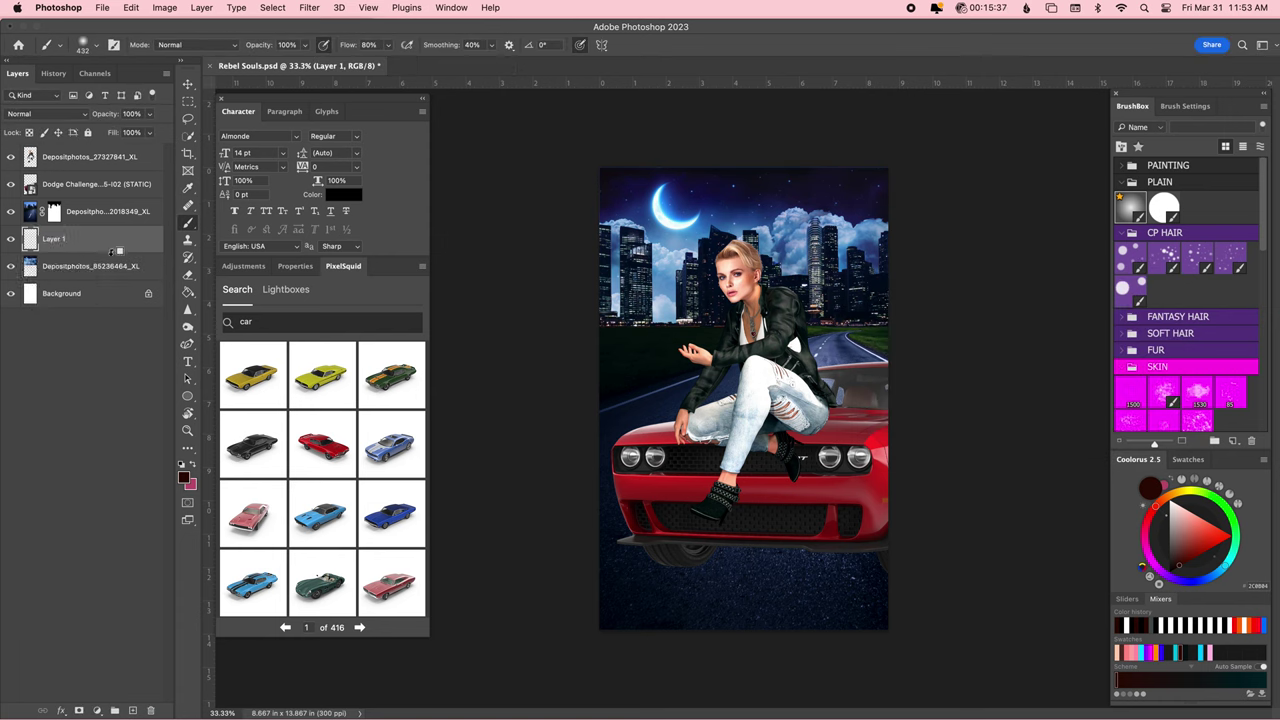
pyautogui.keyDown('alt'); pyautogui.click(689, 328); pyautogui.keyUp('alt')
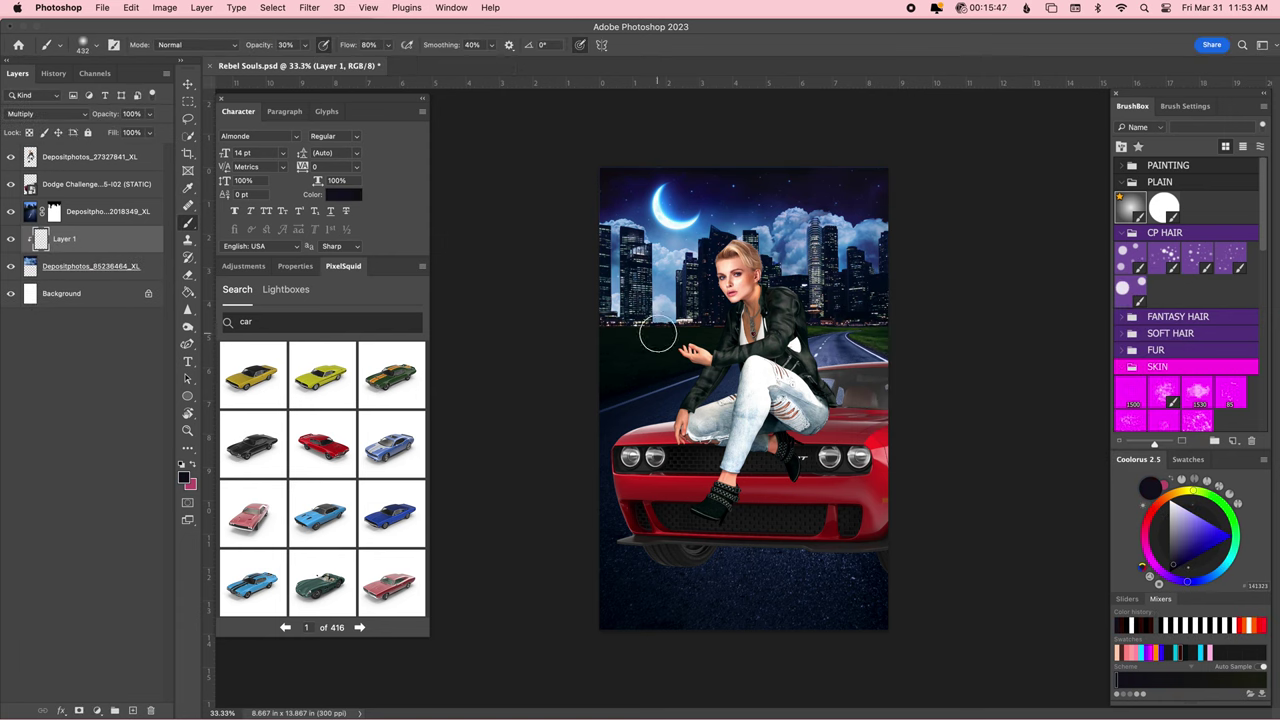
pyautogui.moveTo(658, 336); pyautogui.dragTo(605, 229)
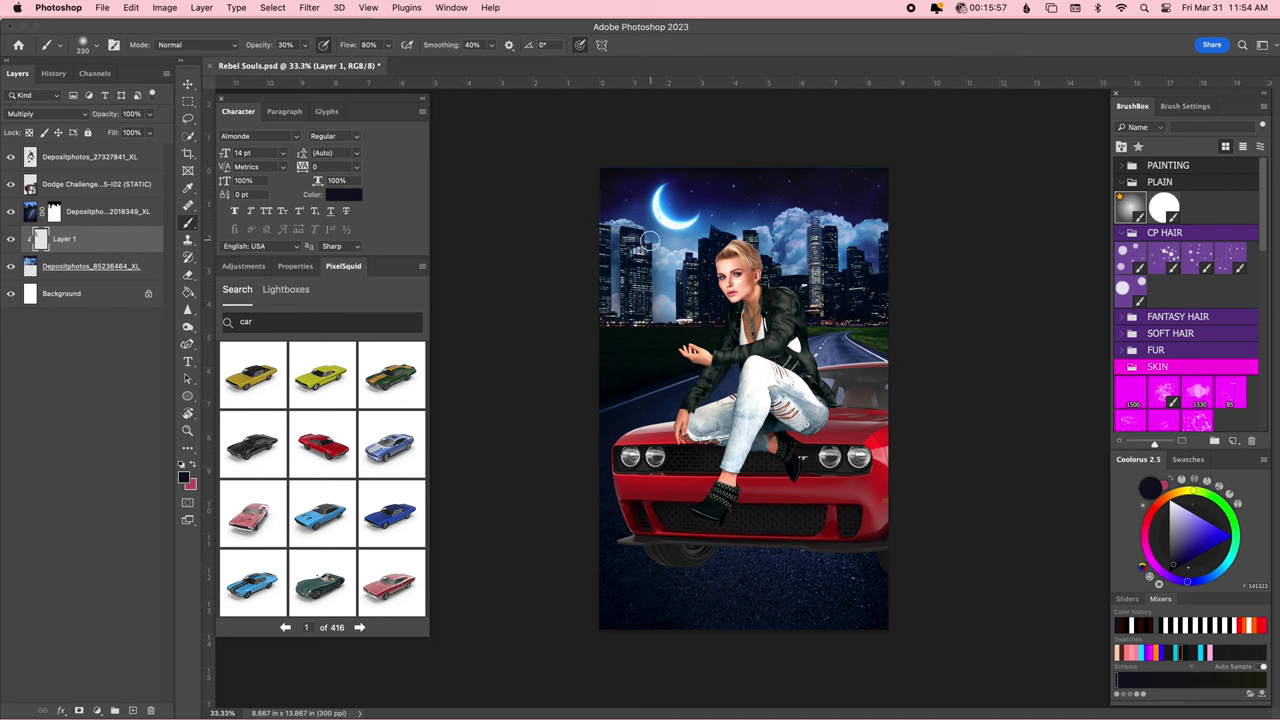
pyautogui.keyDown('alt'); pyautogui.click(697, 255); pyautogui.keyUp('alt')
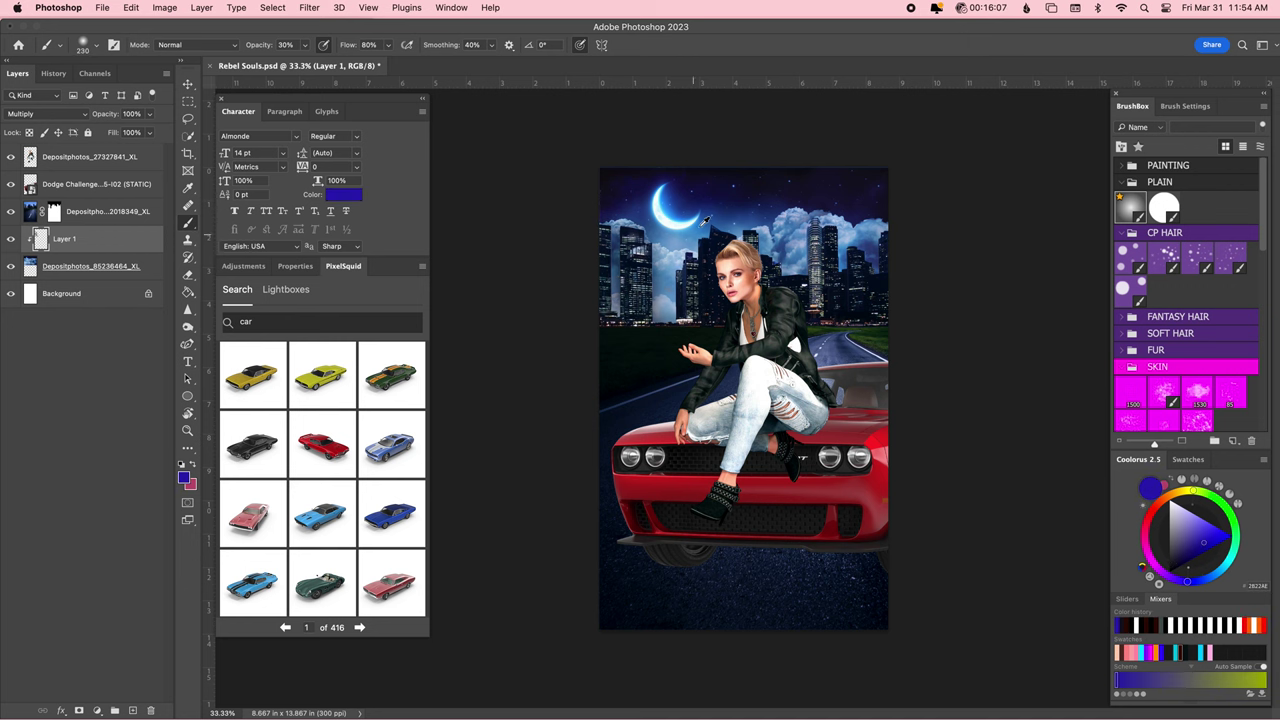
pyautogui.keyDown('alt'); pyautogui.click(676, 260); pyautogui.keyUp('alt')
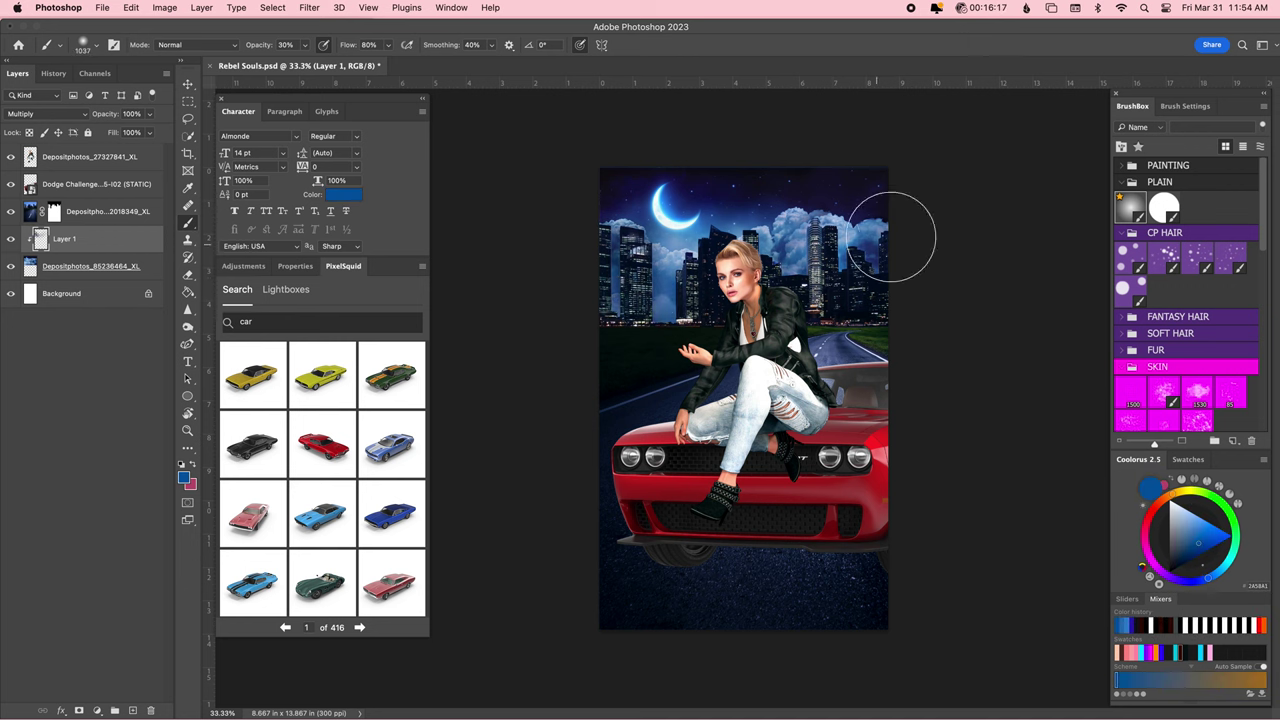
pyautogui.moveTo(700, 305)
pyautogui.mouseDown()
pyautogui.moveTo(655, 300)
pyautogui.moveTo(653, 262)
pyautogui.mouseUp()
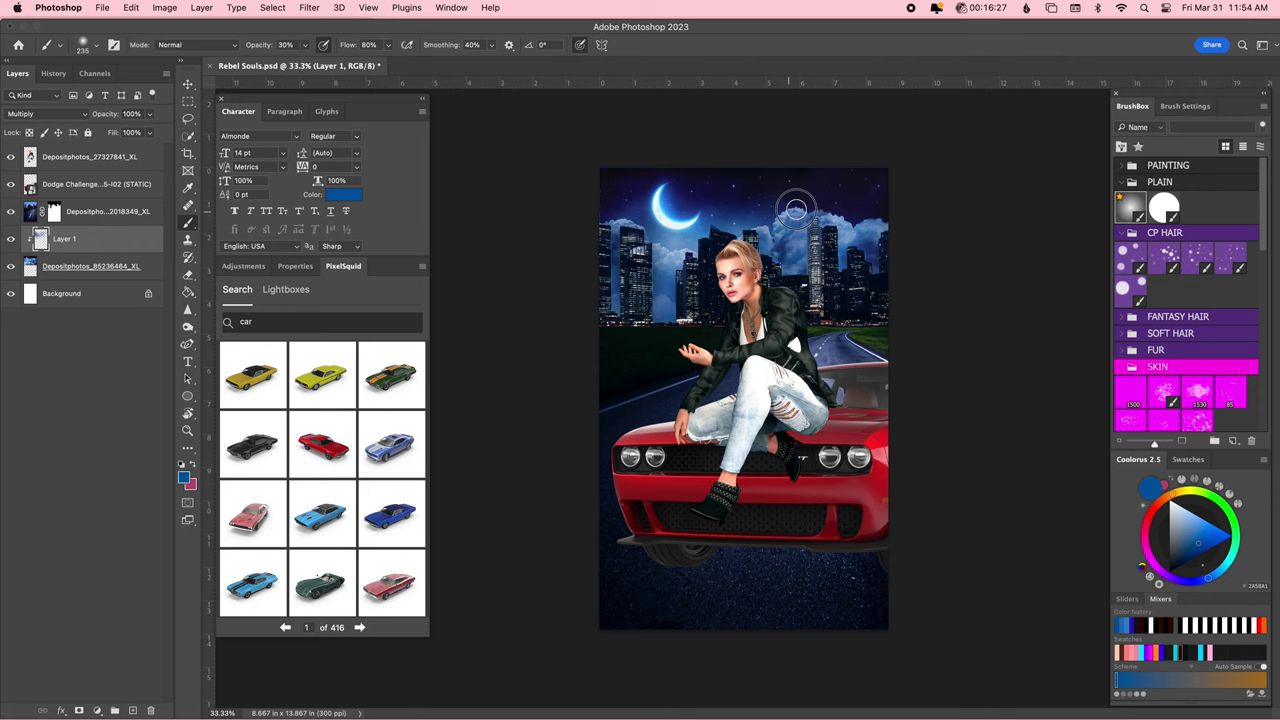
pyautogui.press('super+shift+alt+n')
pyautogui.scroll(-5, 1185, 300)
# Paint light blue clouds over the skyline on Layer 2 with cloud brush 1593 at about 509 px.
pyautogui.click(1164, 294)
pyautogui.click(1201, 544)
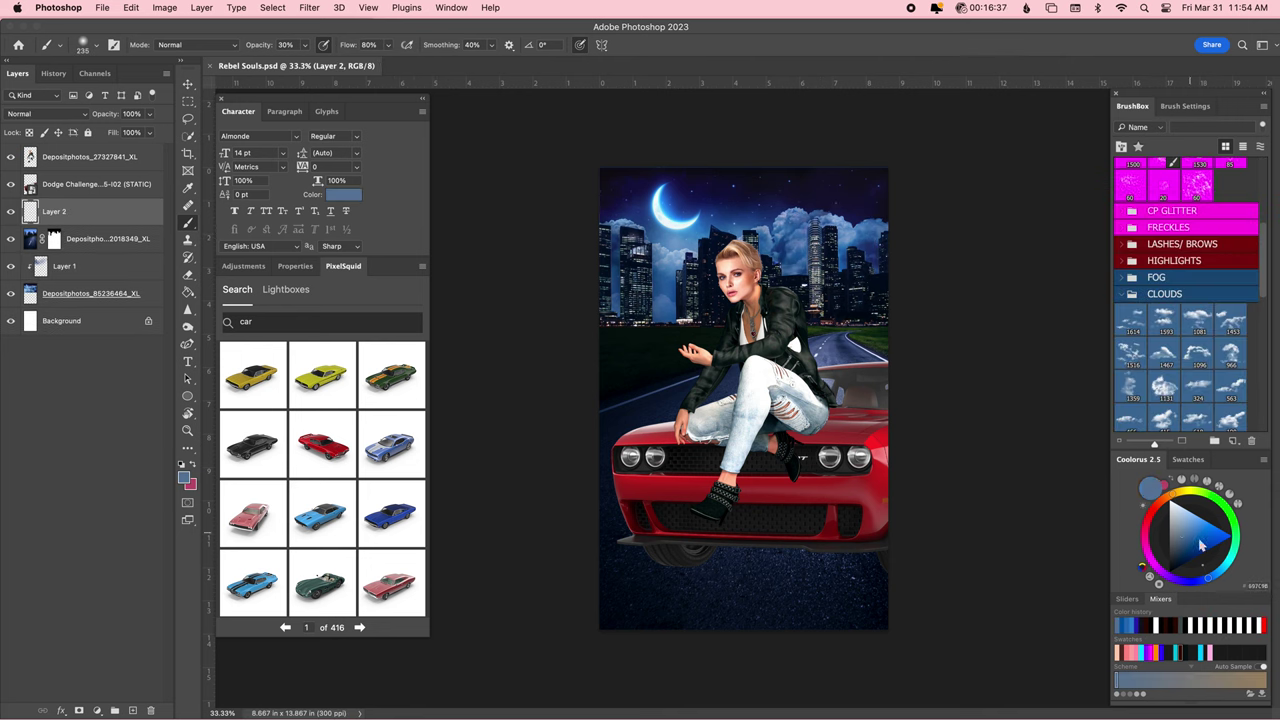
pyautogui.click(1188, 513)
pyautogui.click(1164, 320)
pyautogui.moveTo(705, 292); pyautogui.dragTo(636, 280)
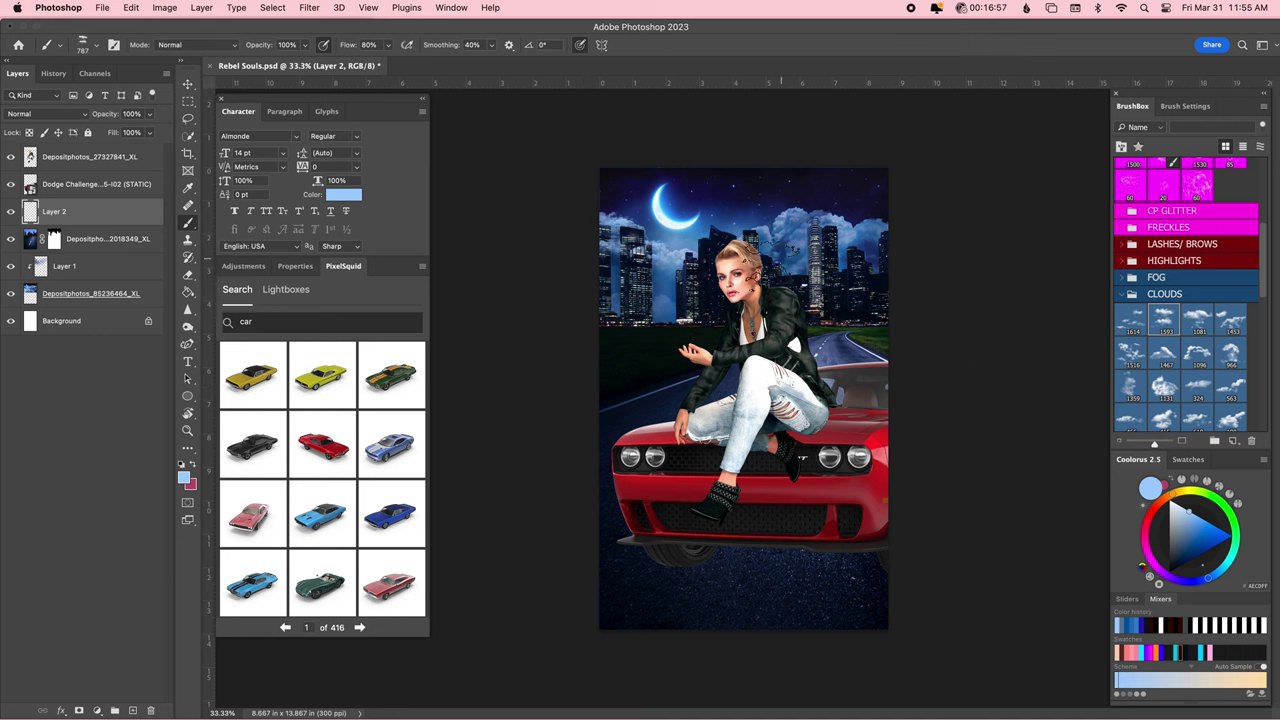
pyautogui.moveTo(1097, 308); pyautogui.dragTo(925, 220)
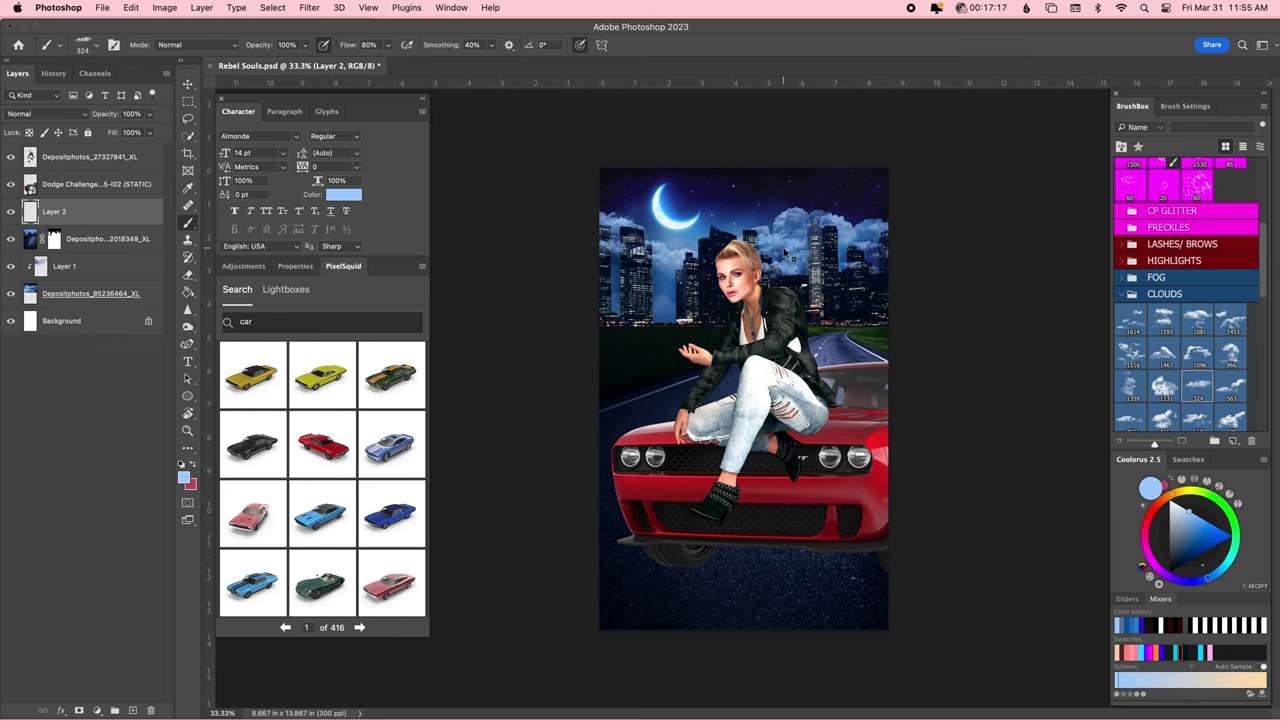
pyautogui.moveTo(677, 268); pyautogui.dragTo(620, 280)
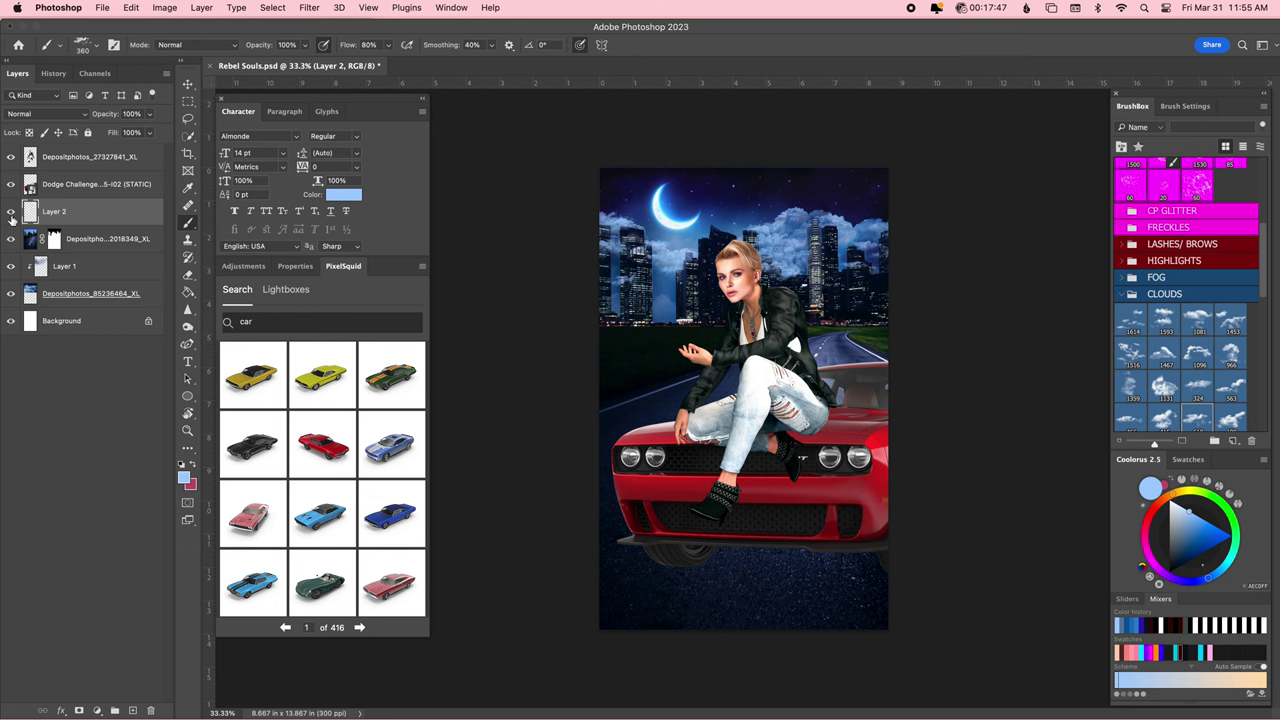
pyautogui.hotkey('ctrl', 'l')
# Adjust the Levels midtone, leave Hue/Saturation unchanged, and save the document.
pyautogui.moveTo(430, 340); pyautogui.dragTo(330, 340)
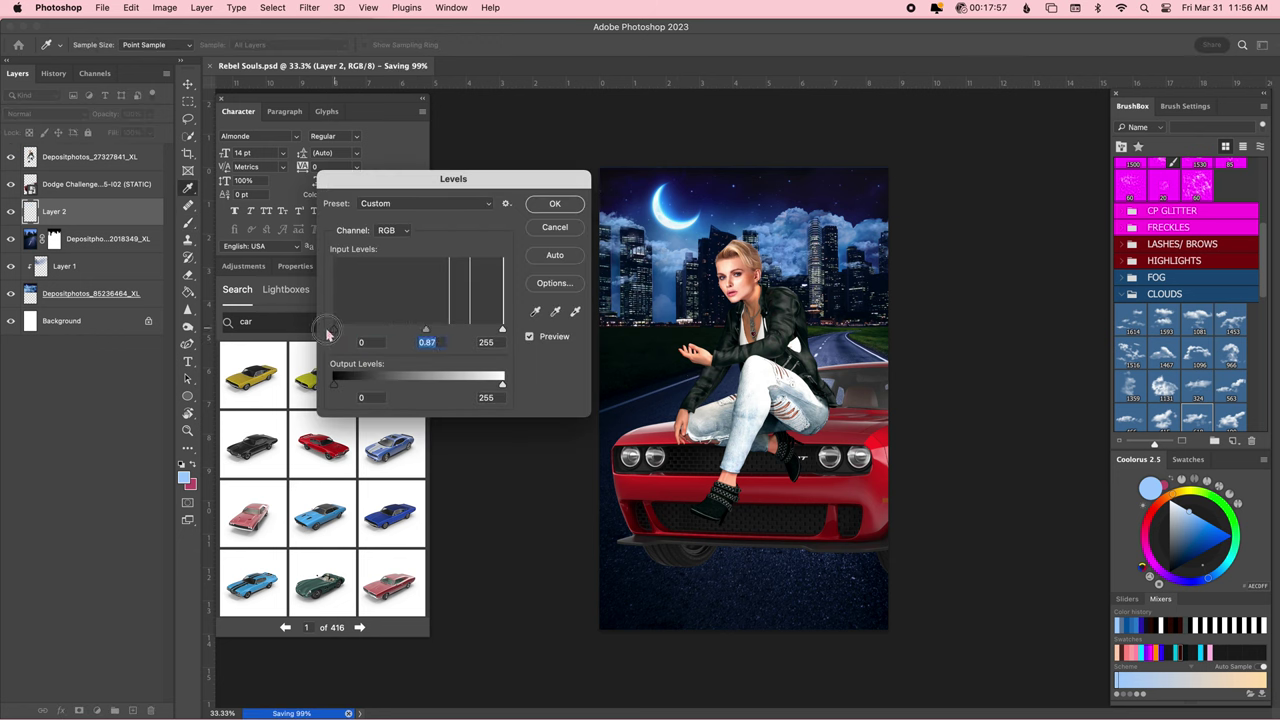
pyautogui.click(540, 230)
pyautogui.hotkey('ctrl', 'u')
pyautogui.press('Escape')
pyautogui.hotkey('ctrl', 's')
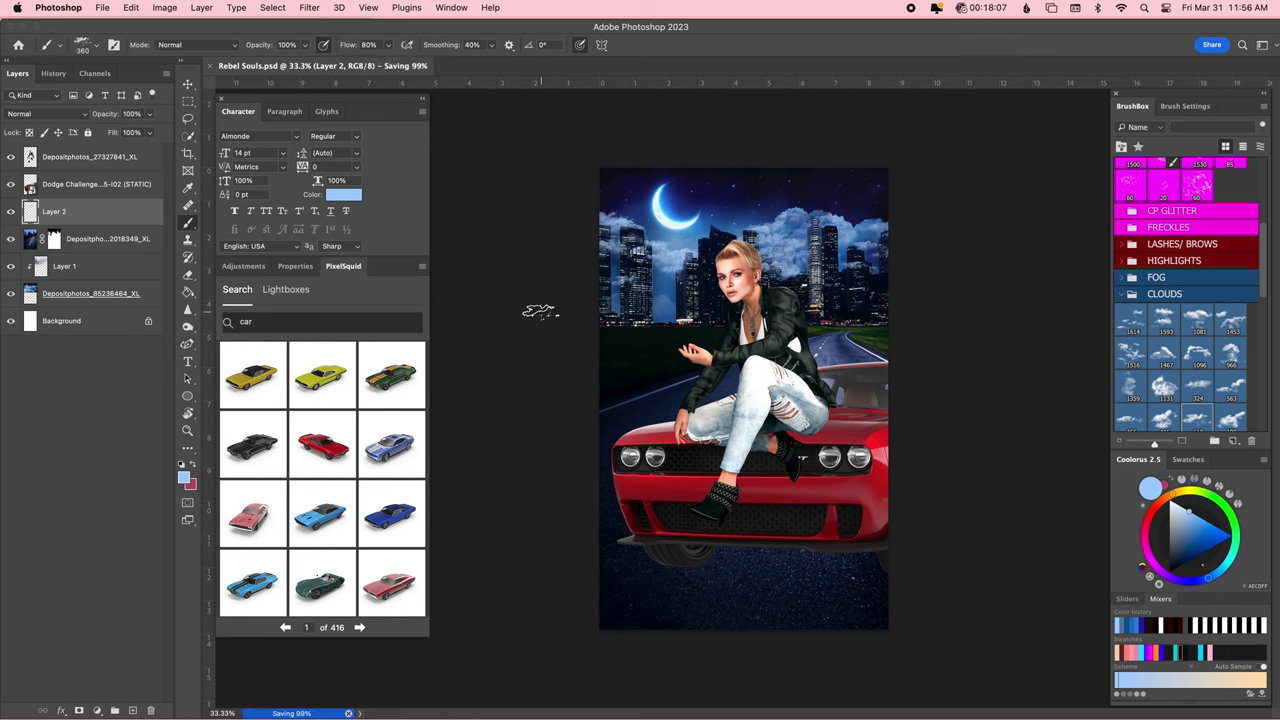
# Brighten the Dodge Challenger layer's midtones and highlights with Levels.
pyautogui.hotkey('alt', ']')
pyautogui.hotkey('ctrl', 'l')
pyautogui.moveTo(1050, 267); pyautogui.dragTo(1044, 267)
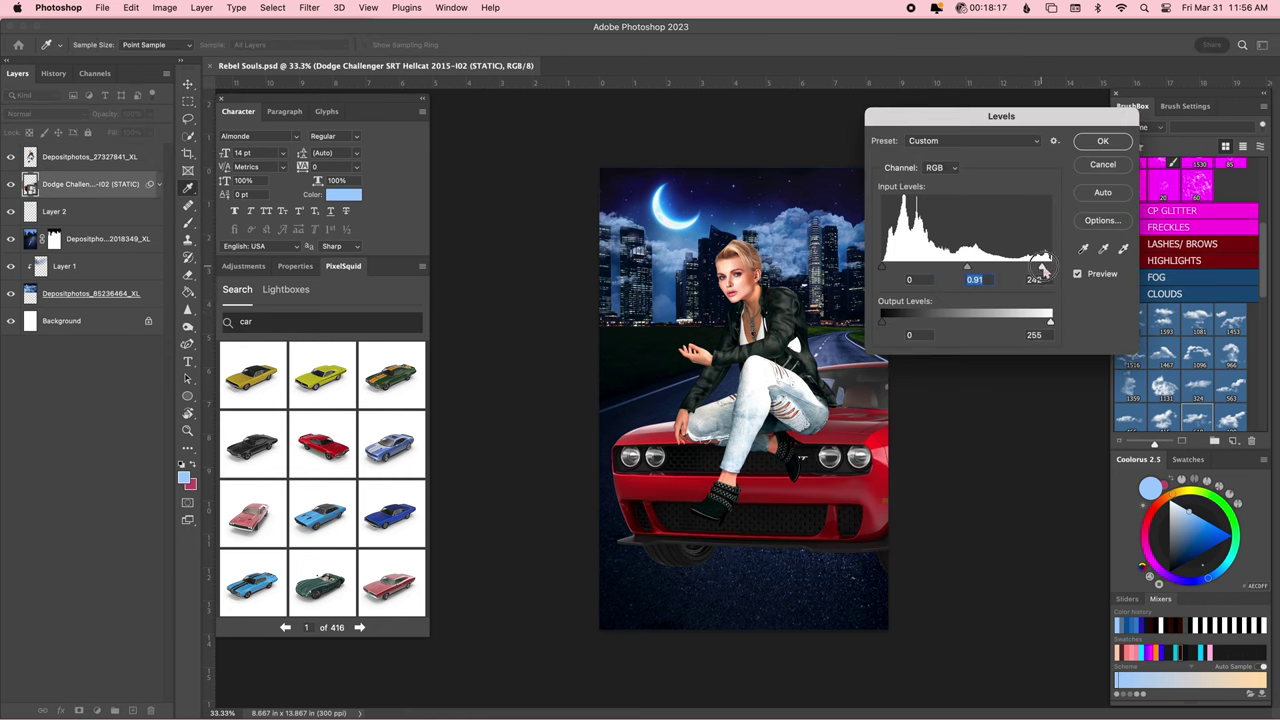
pyautogui.click(1102, 141)
# Add Hue/Saturation (Saturation -53) and Selective Color layers, reducing black in the Blacks.
pyautogui.click(245, 314)
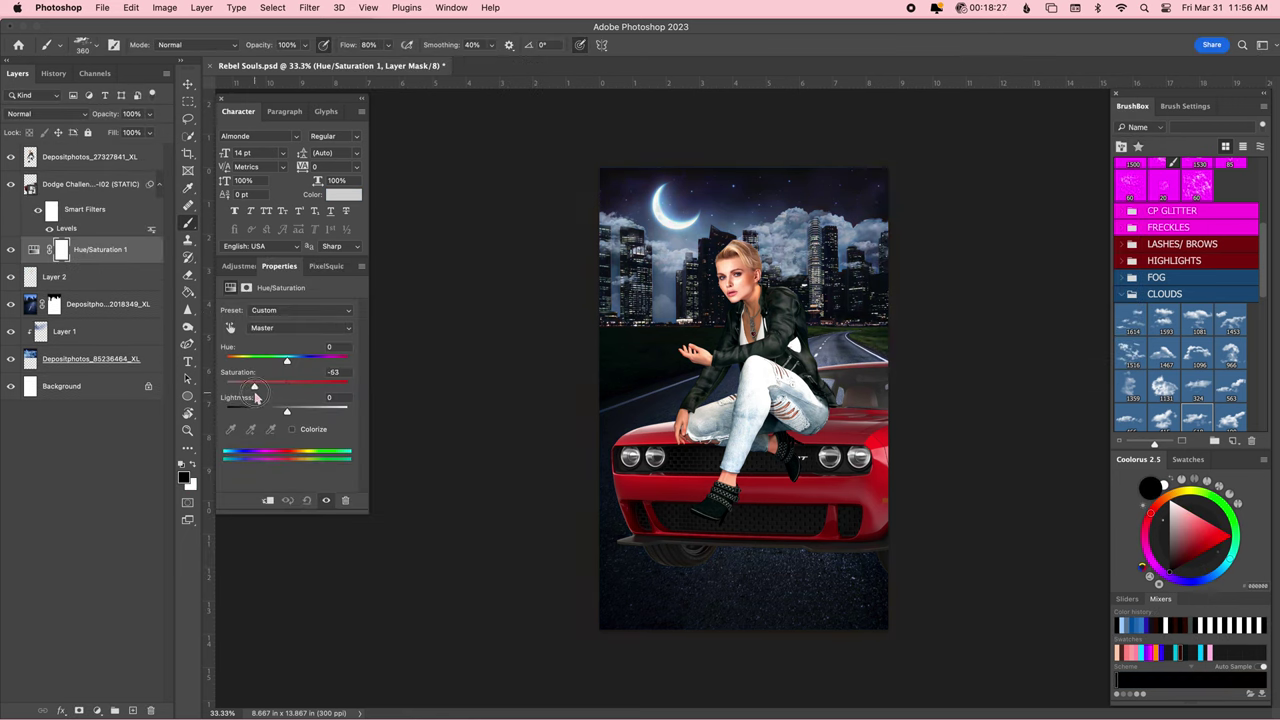
pyautogui.click(317, 332)
pyautogui.click(300, 325)
pyautogui.click(270, 414)
pyautogui.moveTo(287, 430)
pyautogui.mouseDown()
pyautogui.moveTo(284, 406)
pyautogui.moveTo(279, 435)
pyautogui.mouseUp()
# Reduce cyan in the Selective Color whites and set it to 65% opacity.
pyautogui.click(300, 325)
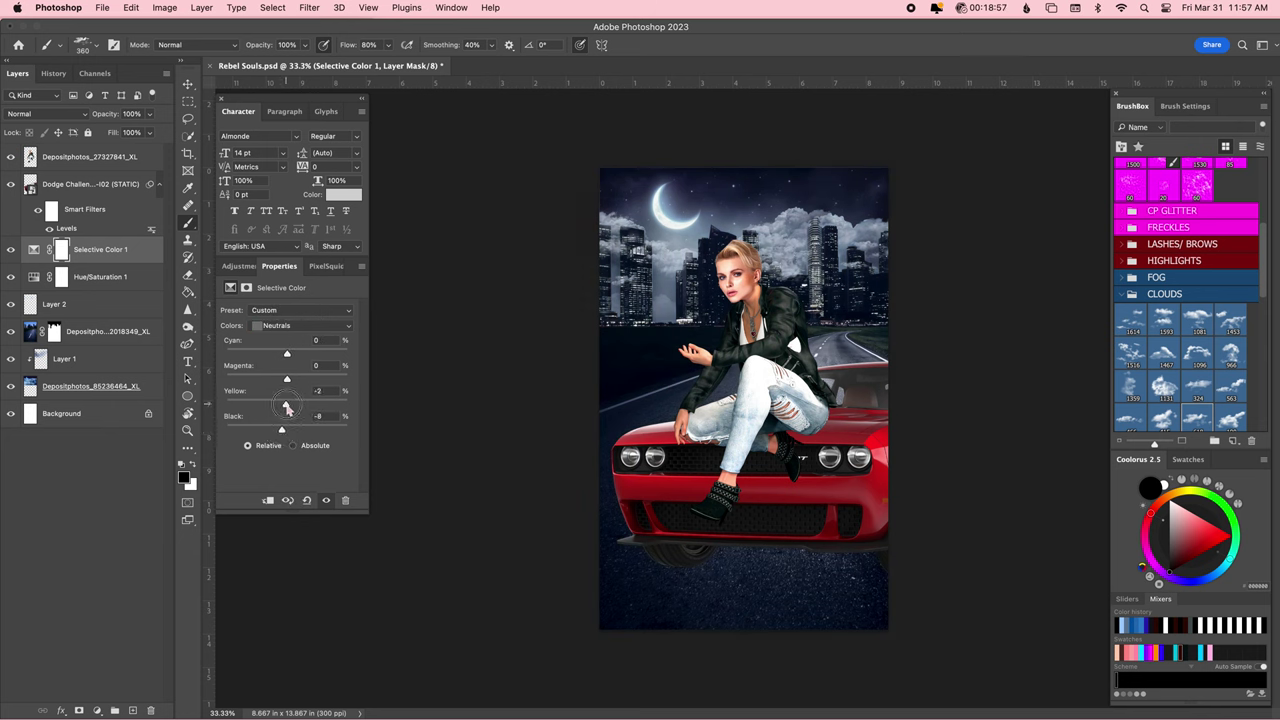
pyautogui.click(300, 325)
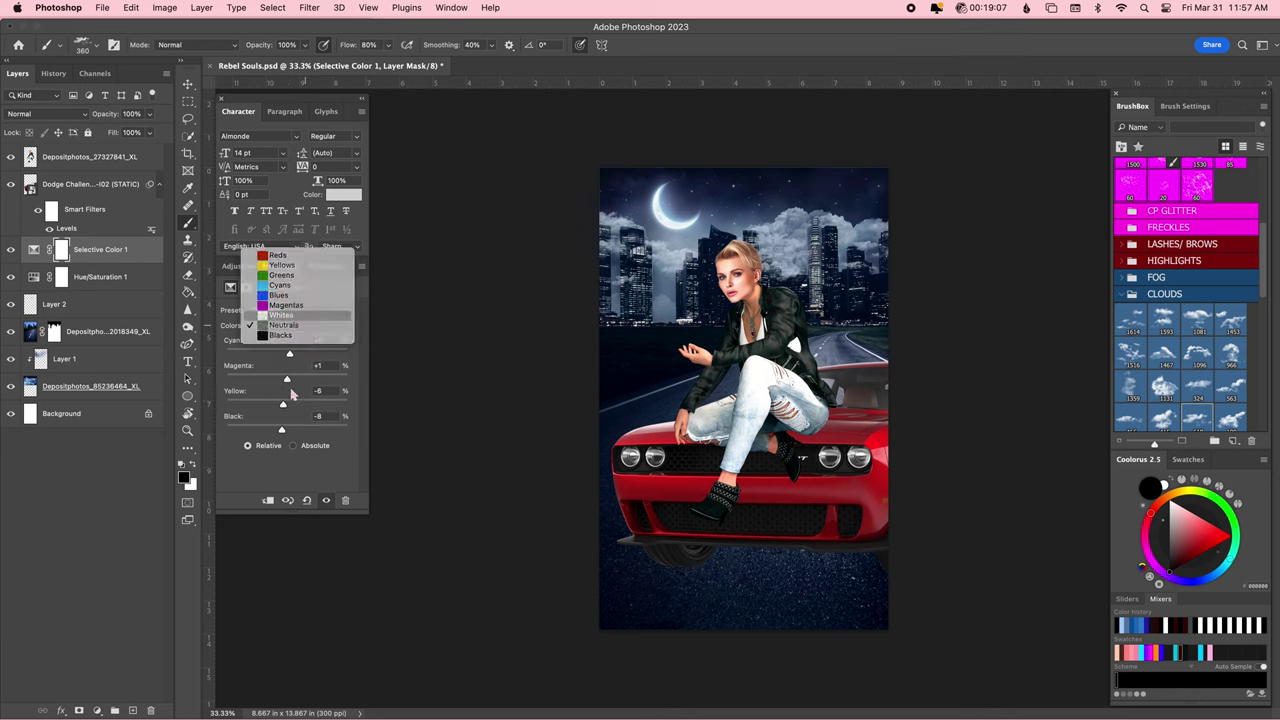
pyautogui.moveTo(287, 355); pyautogui.dragTo(270, 355)
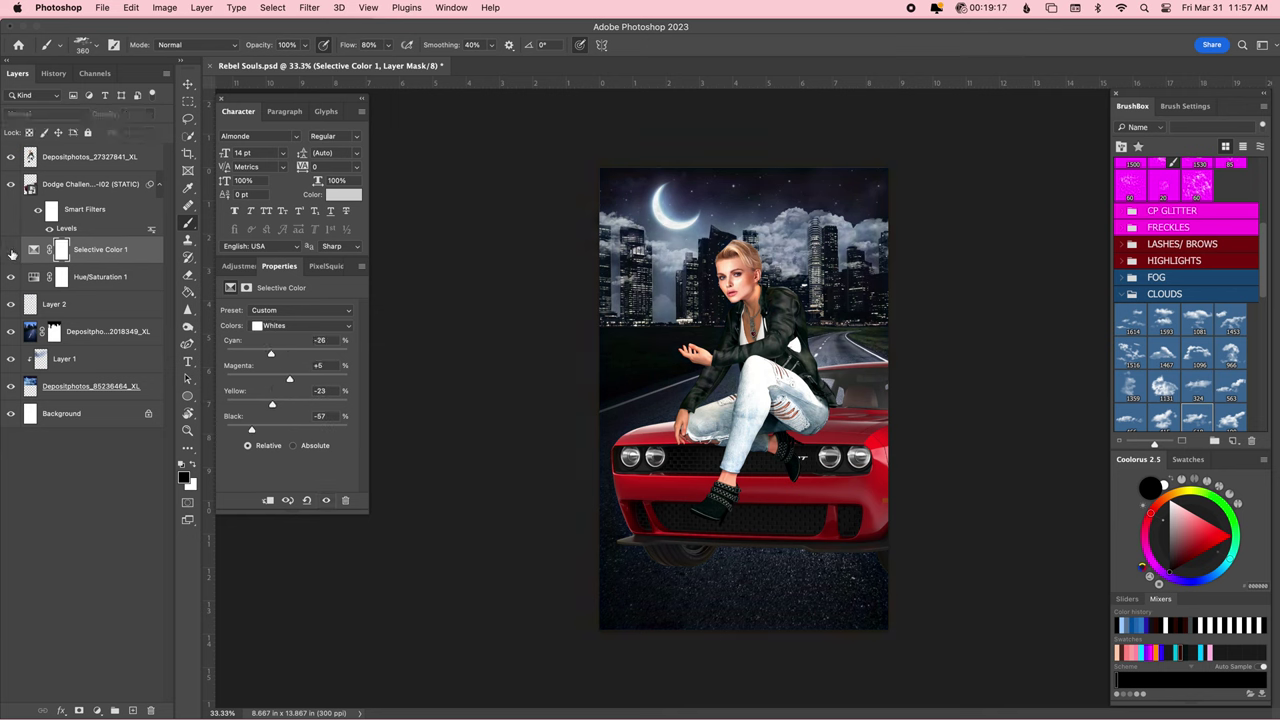
pyautogui.hotkey('ctrl', 's')
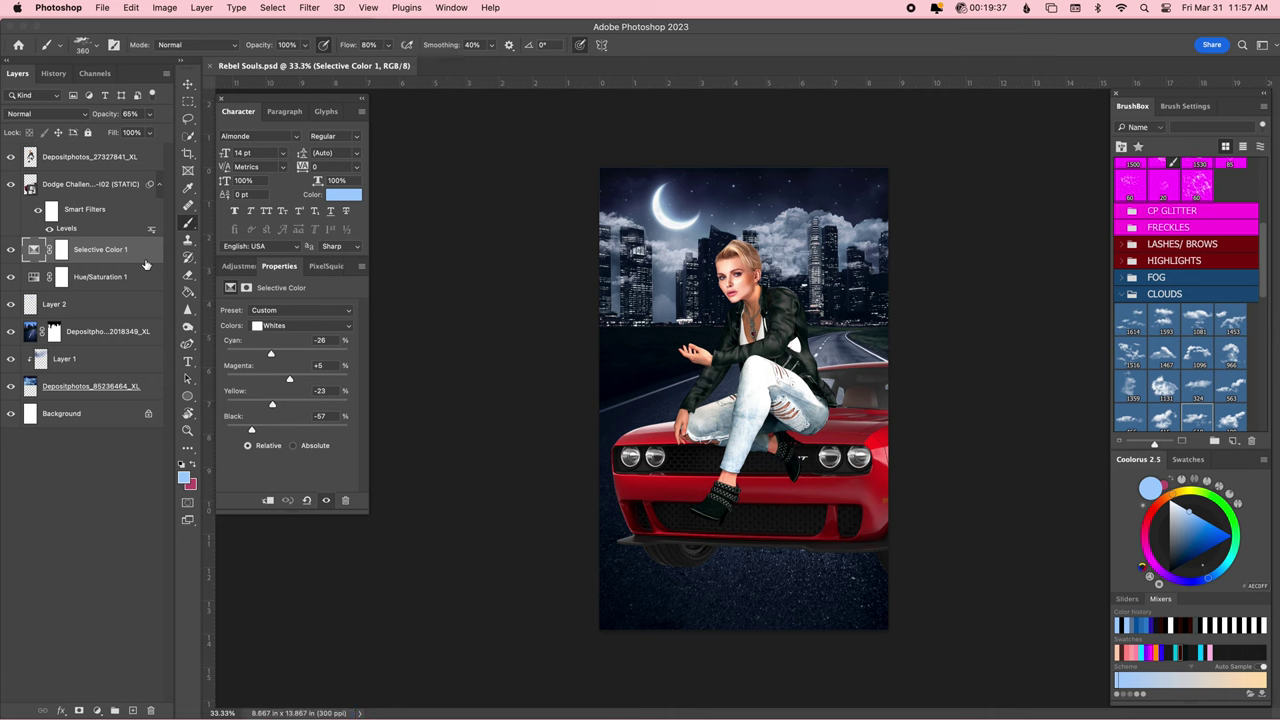
pyautogui.hotkey('ctrl', 'shift', 'alt', 'n')
# Paint a 50% black shadow under the car on a Multiply layer.
pyautogui.hotkey('shift', 'alt', 'm')
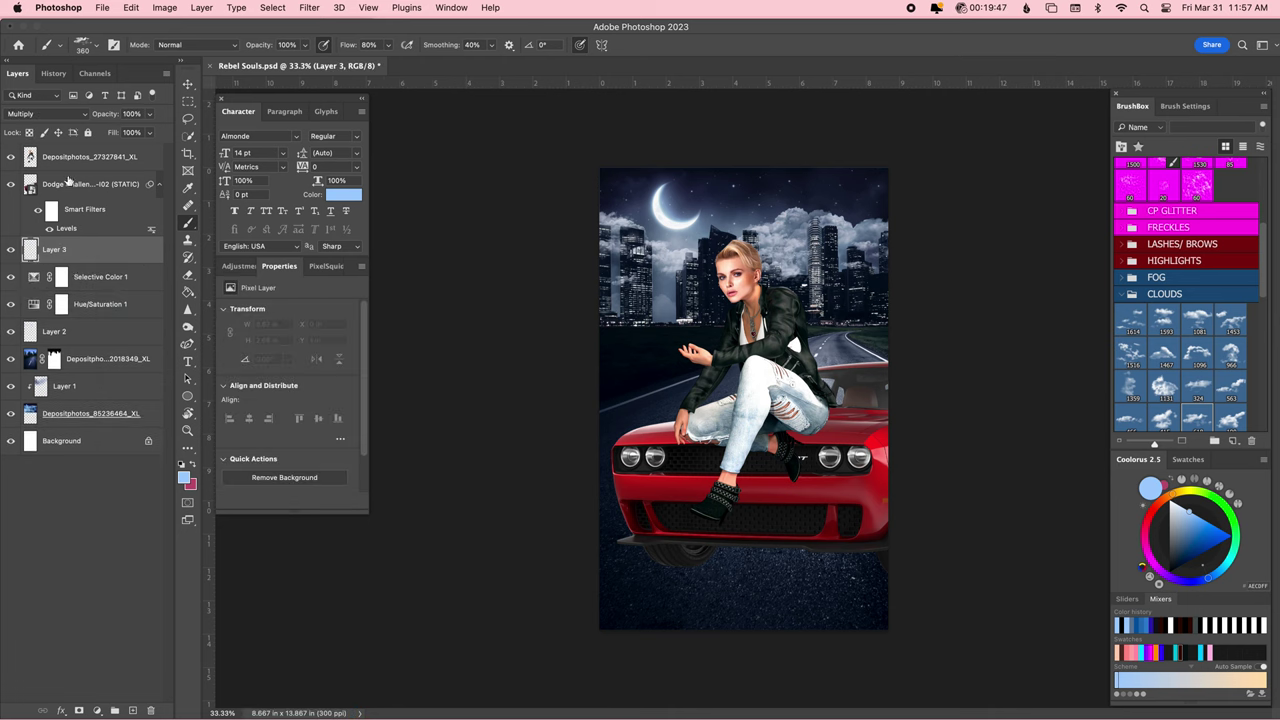
pyautogui.press('d')
pyautogui.scroll(5, 1190, 300)
pyautogui.press('5')
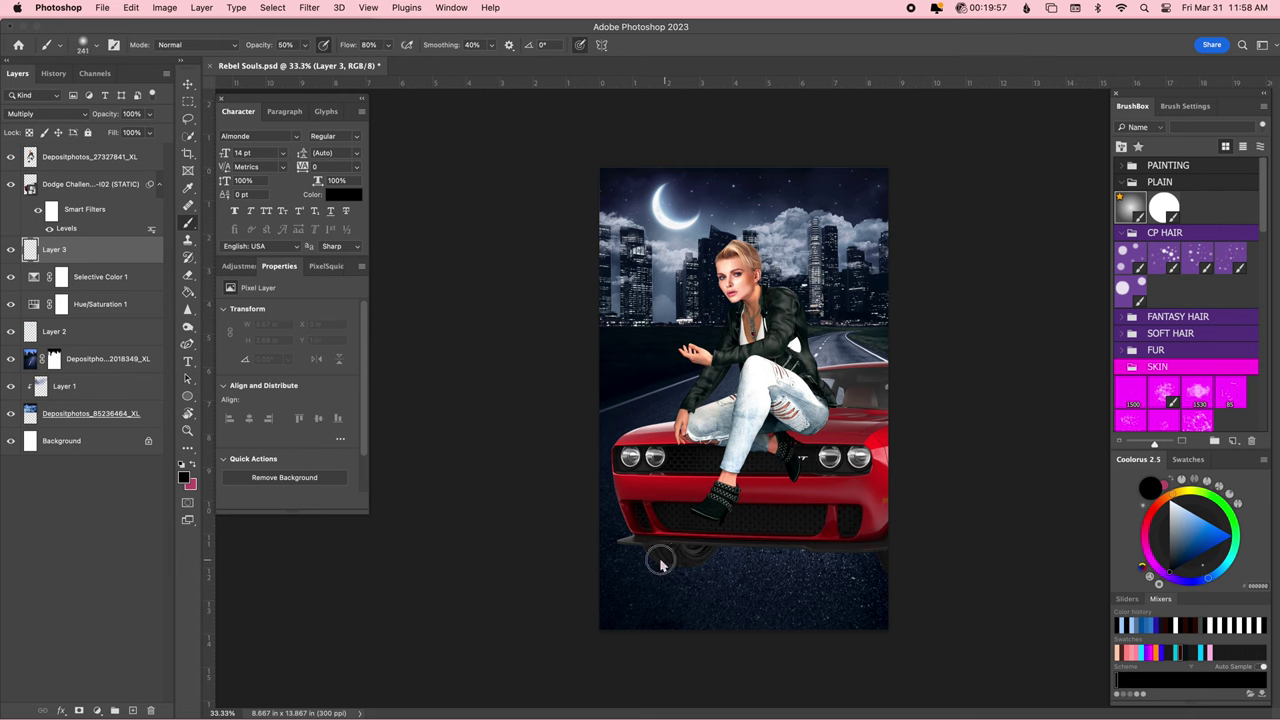
pyautogui.moveTo(654, 557)
pyautogui.mouseDown()
pyautogui.moveTo(887, 568)
pyautogui.moveTo(857, 543)
pyautogui.mouseUp()
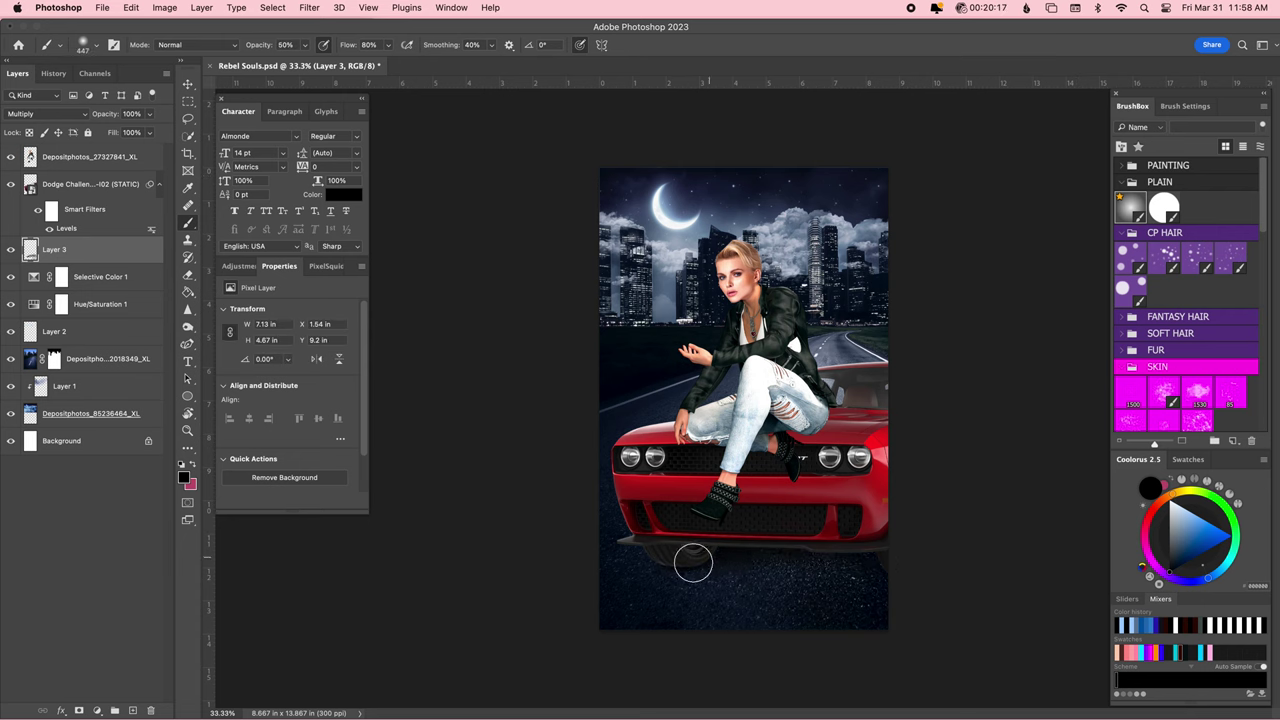
pyautogui.moveTo(680, 557); pyautogui.dragTo(682, 527)
pyautogui.press('super+z')
# Duplicate the car, apply Poster Edges, mask the copy and merge it into the car.
pyautogui.press('super+shift+alt+n')
pyautogui.press('super+bracketright')
pyautogui.click(118, 213)
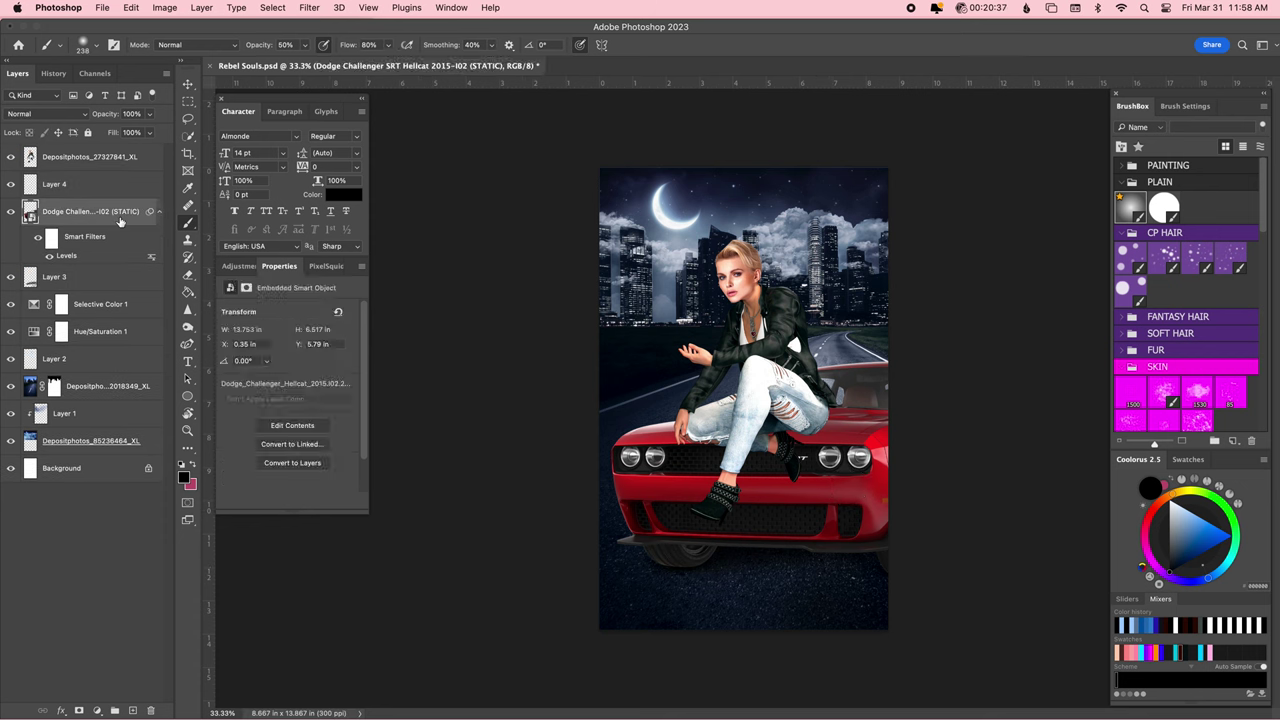
pyautogui.press('super+j')
pyautogui.click(309, 7)
pyautogui.click(343, 29)
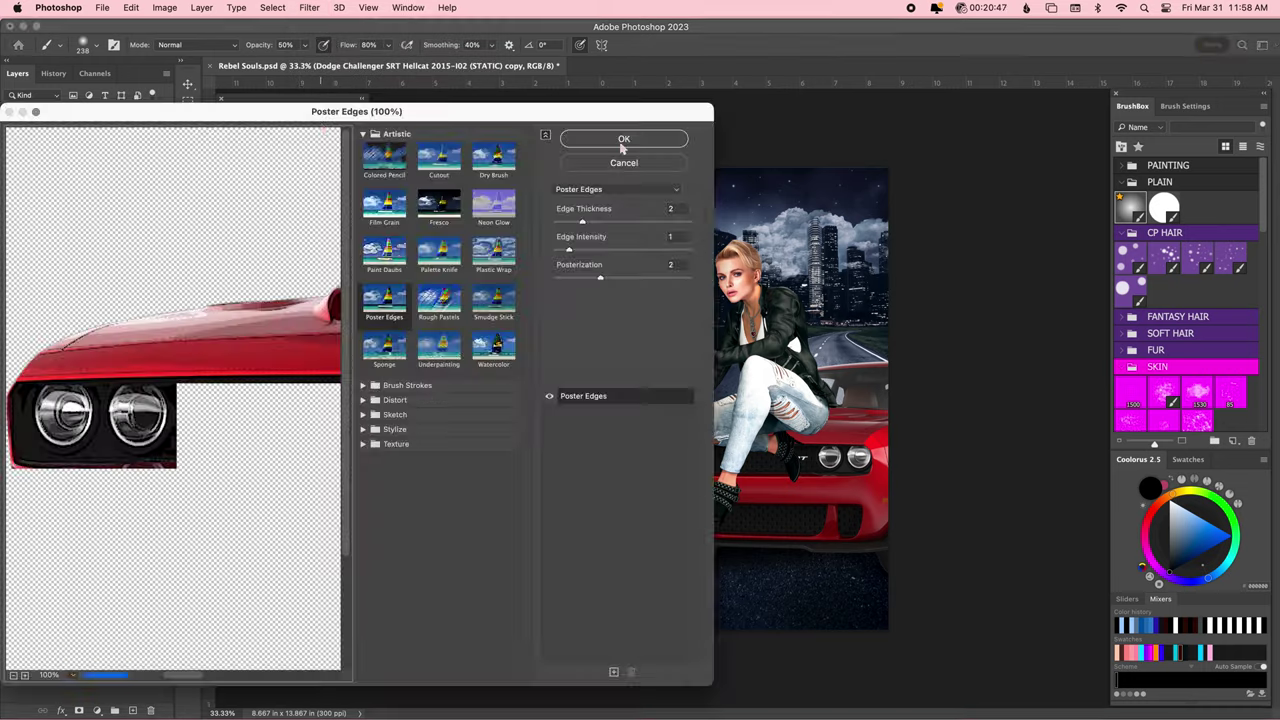
pyautogui.click(623, 137)
pyautogui.click(79, 710)
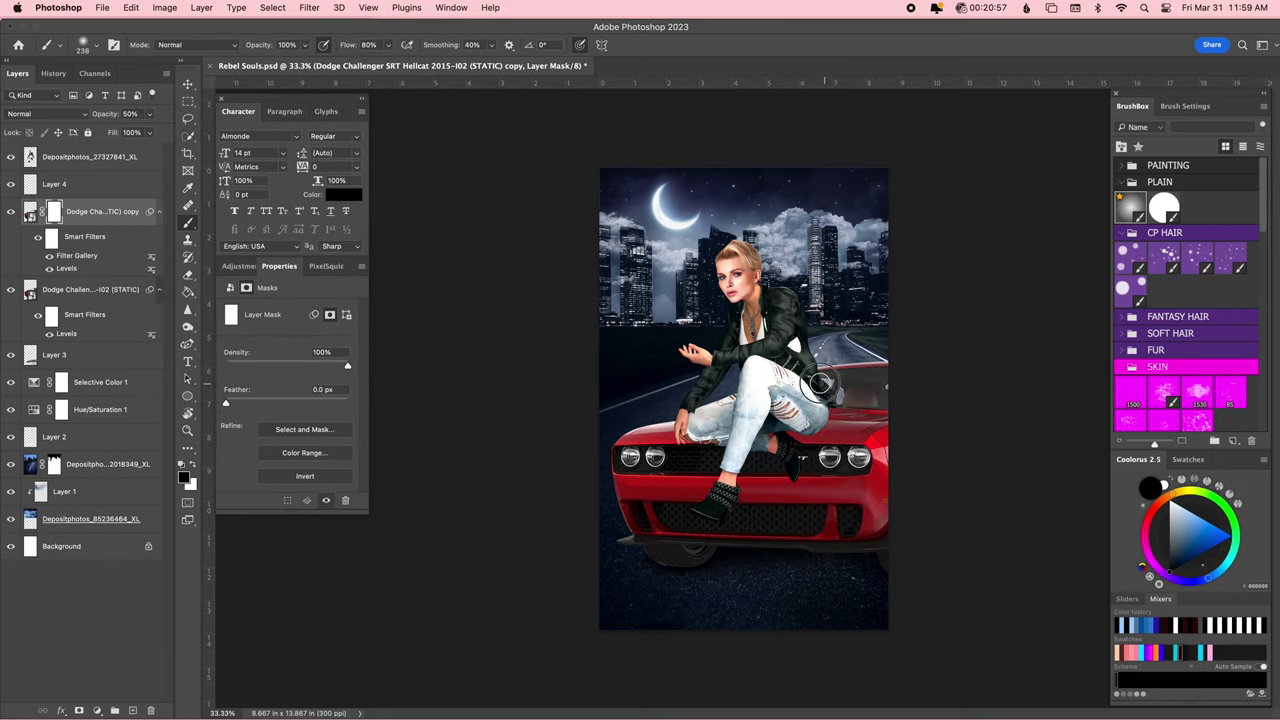
pyautogui.press('super+e')
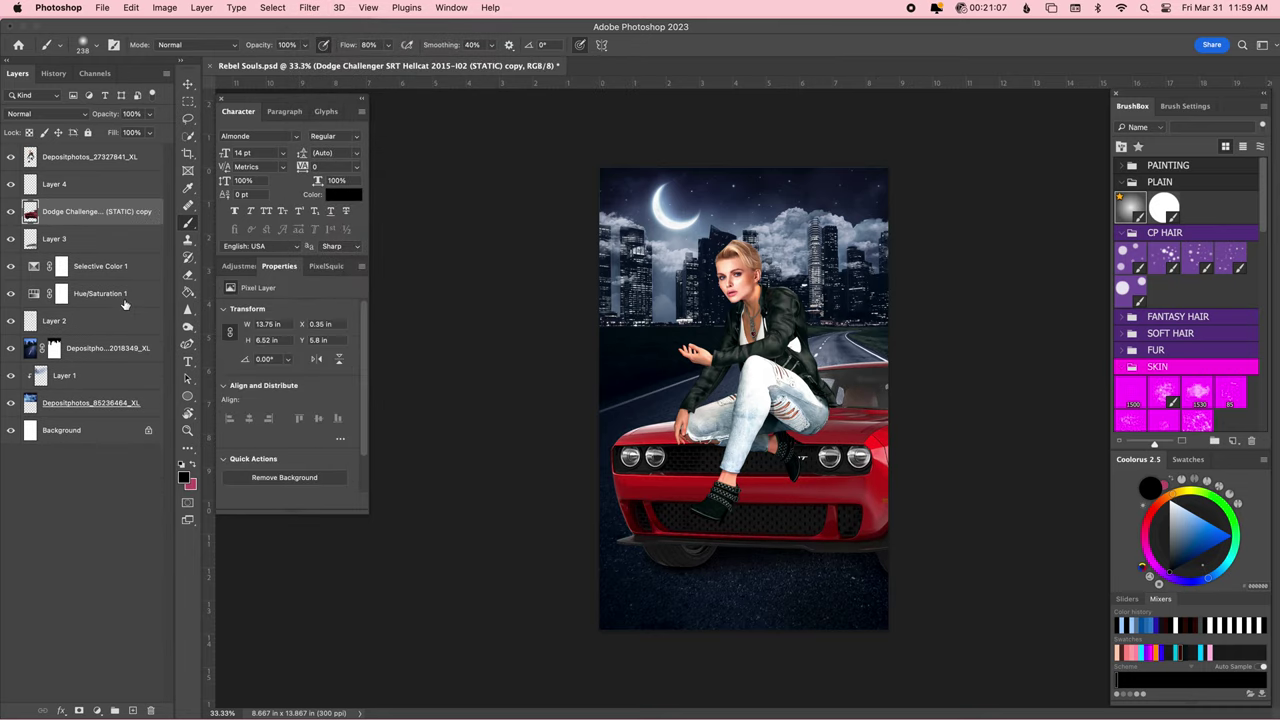
# Set Layer 4 to Multiply and paint shading near the knee, grille and shoe.
pyautogui.click(65, 184)
pyautogui.click(47, 113)
pyautogui.click(40, 156)
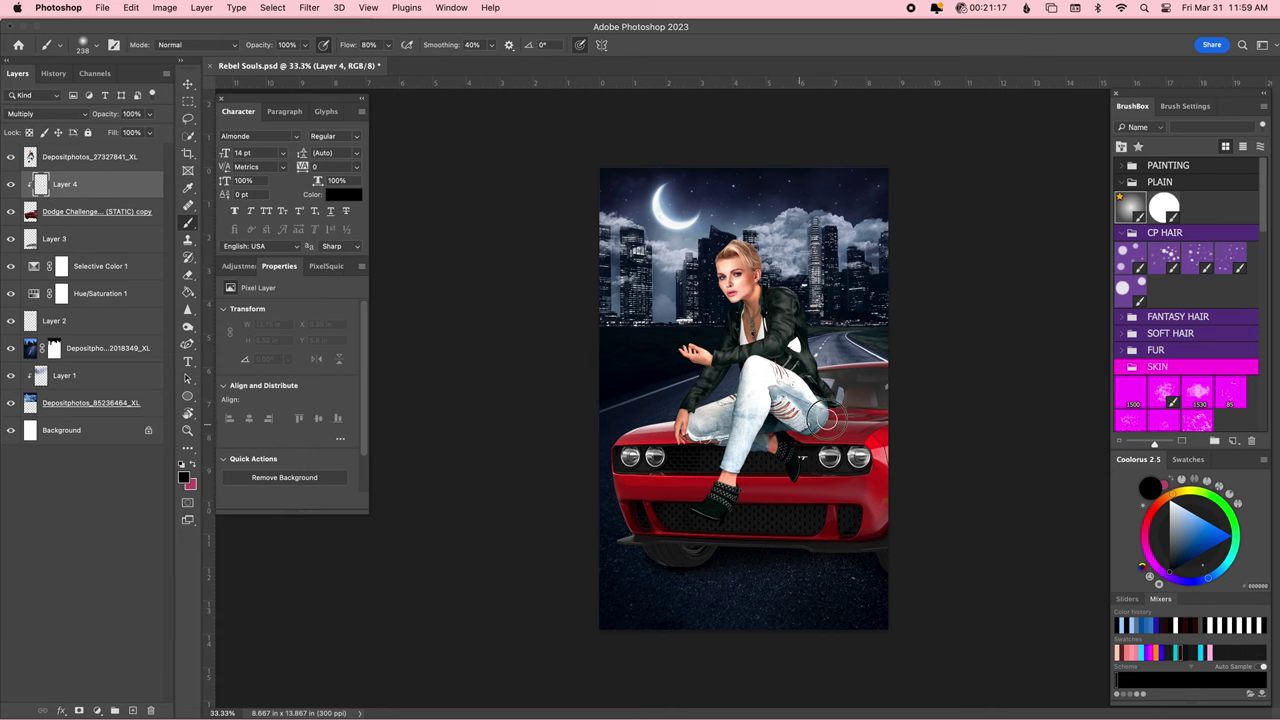
pyautogui.moveTo(714, 446); pyautogui.dragTo(676, 452)
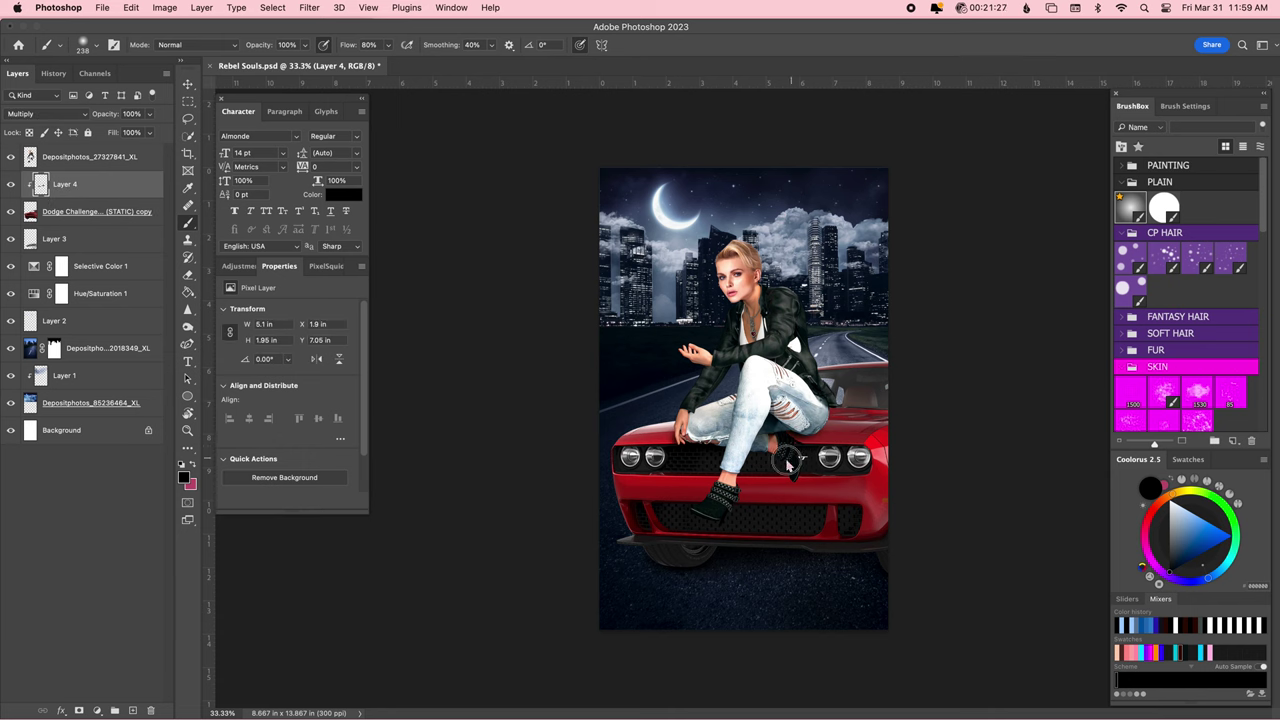
pyautogui.moveTo(807, 437); pyautogui.dragTo(801, 453)
pyautogui.moveTo(725, 501)
pyautogui.mouseDown()
pyautogui.moveTo(792, 490)
pyautogui.moveTo(723, 537)
pyautogui.mouseUp()
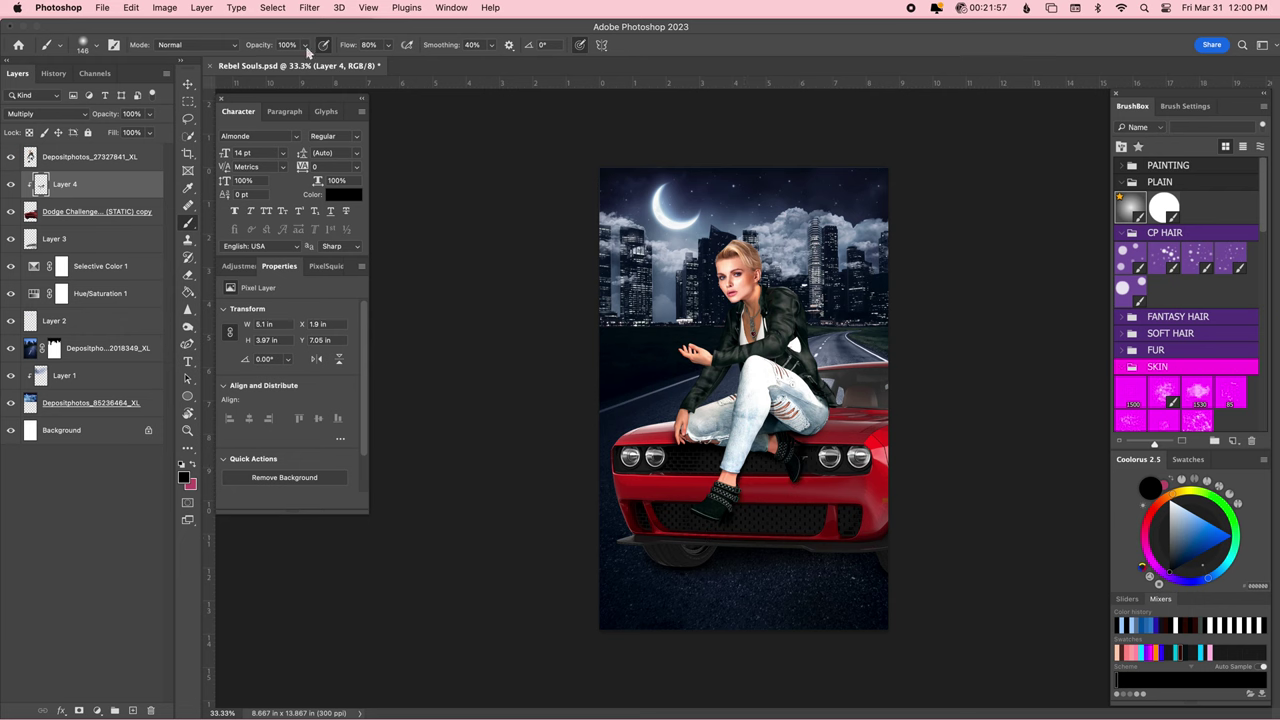
# Lower Layer 4 to 82% opacity and set an 80%, roughly 200 px brush.
pyautogui.moveTo(149, 114)
pyautogui.mouseDown()
pyautogui.moveTo(130, 135)
pyautogui.moveTo(141, 137)
pyautogui.mouseUp()
pyautogui.press('8')
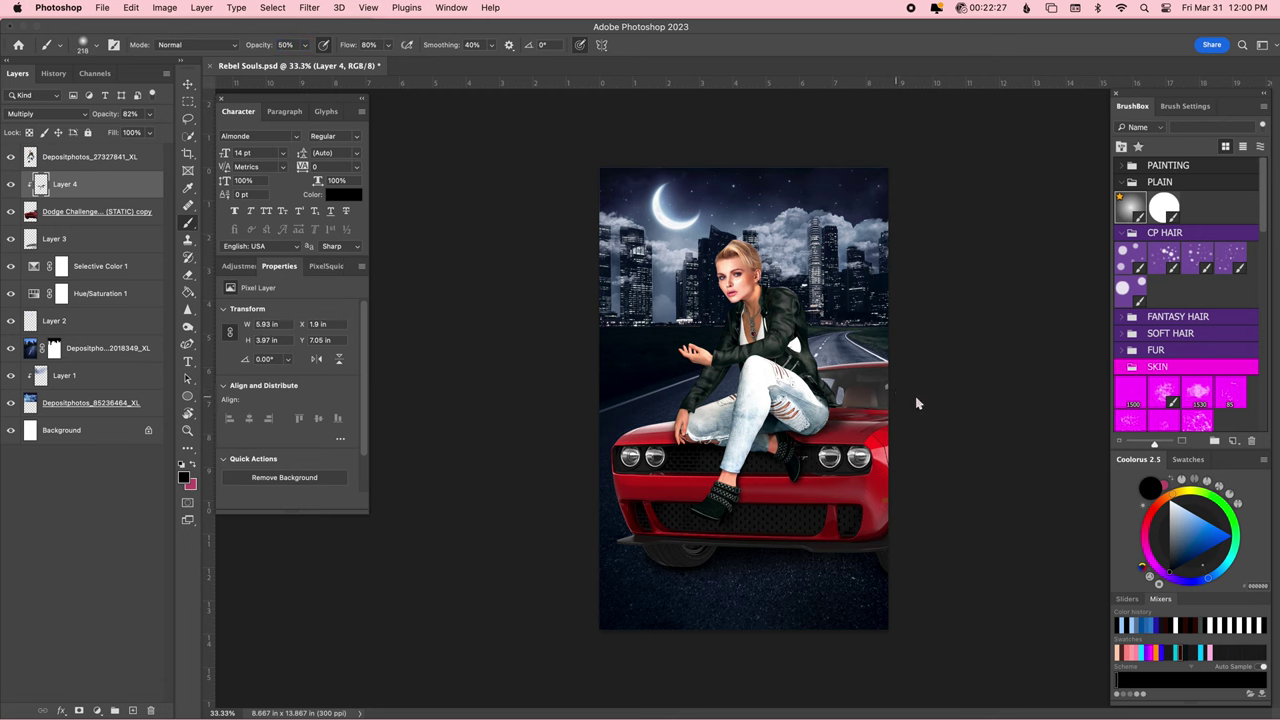
pyautogui.moveTo(813, 430); pyautogui.dragTo(861, 408)
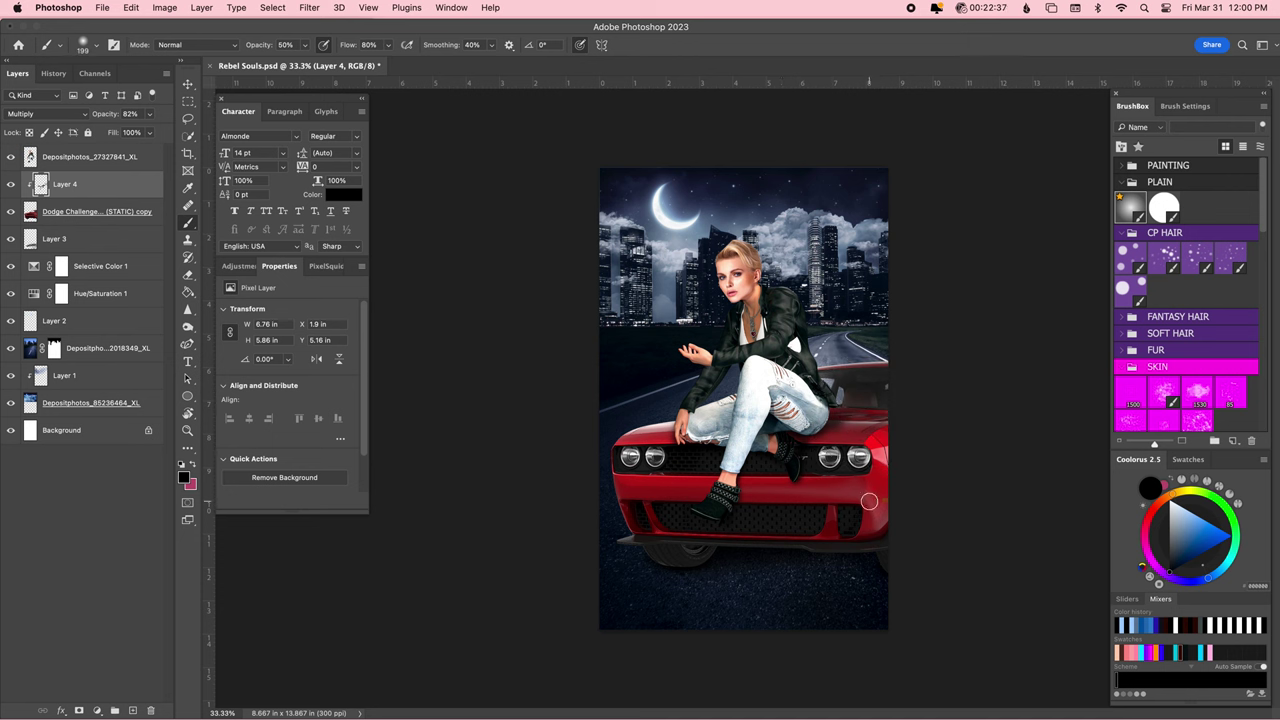
pyautogui.click(113, 156)
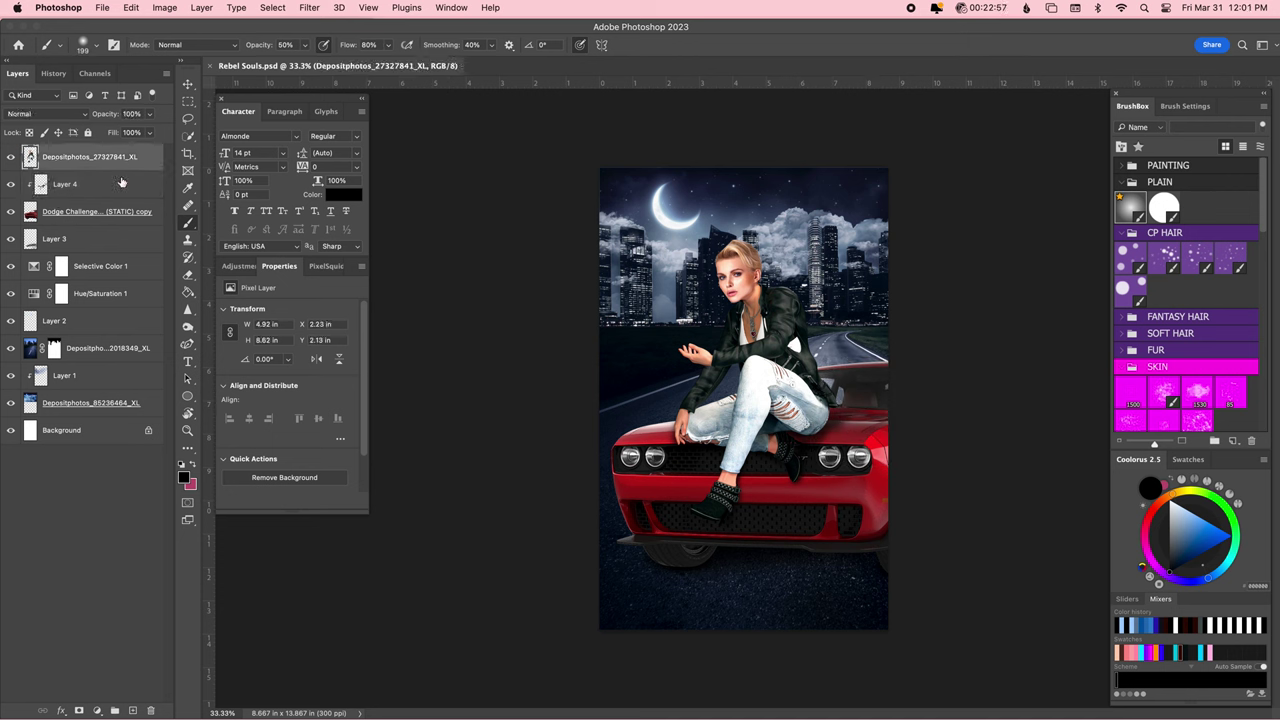
pyautogui.click(121, 183)
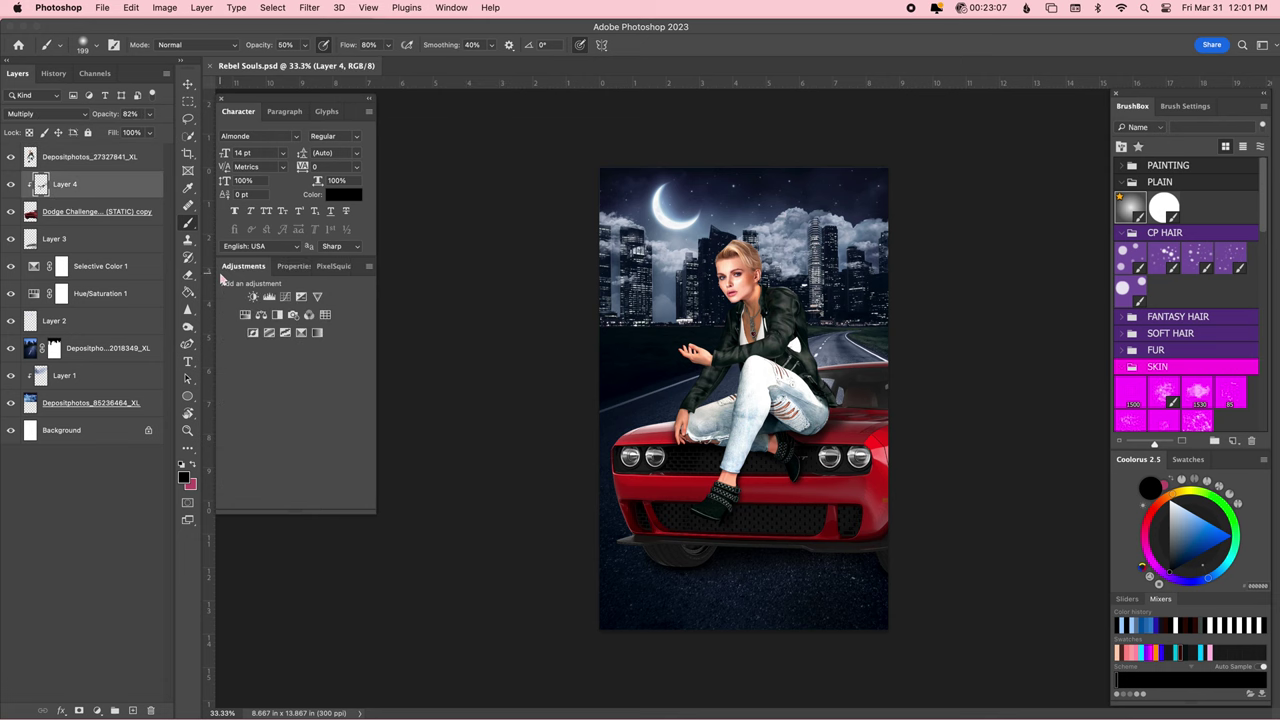
# Enlarge the background layers from Layer 3 down beyond the canvas edges.
pyautogui.click(104, 239)
pyautogui.keyDown('shift'); pyautogui.click(90, 402); pyautogui.keyUp('shift')
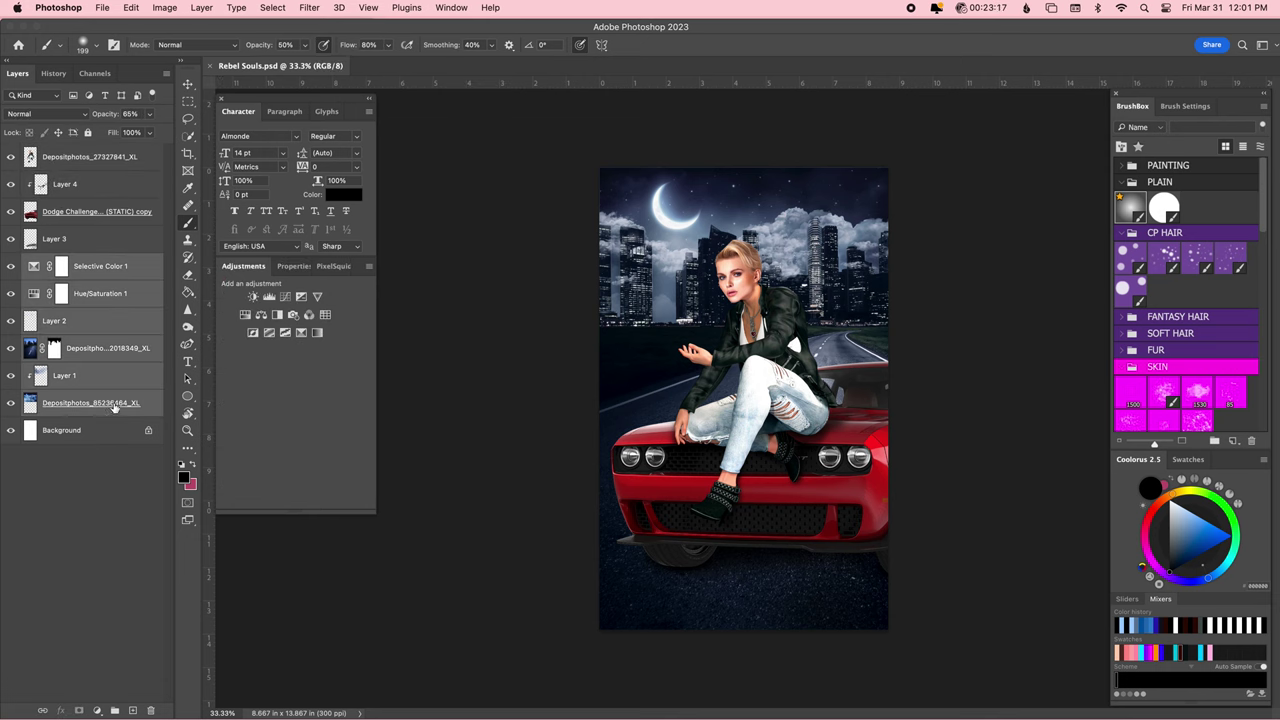
pyautogui.press('super+t')
pyautogui.moveTo(414, 374)
pyautogui.mouseDown()
pyautogui.moveTo(582, 379)
pyautogui.moveTo(416, 406)
pyautogui.mouseUp()
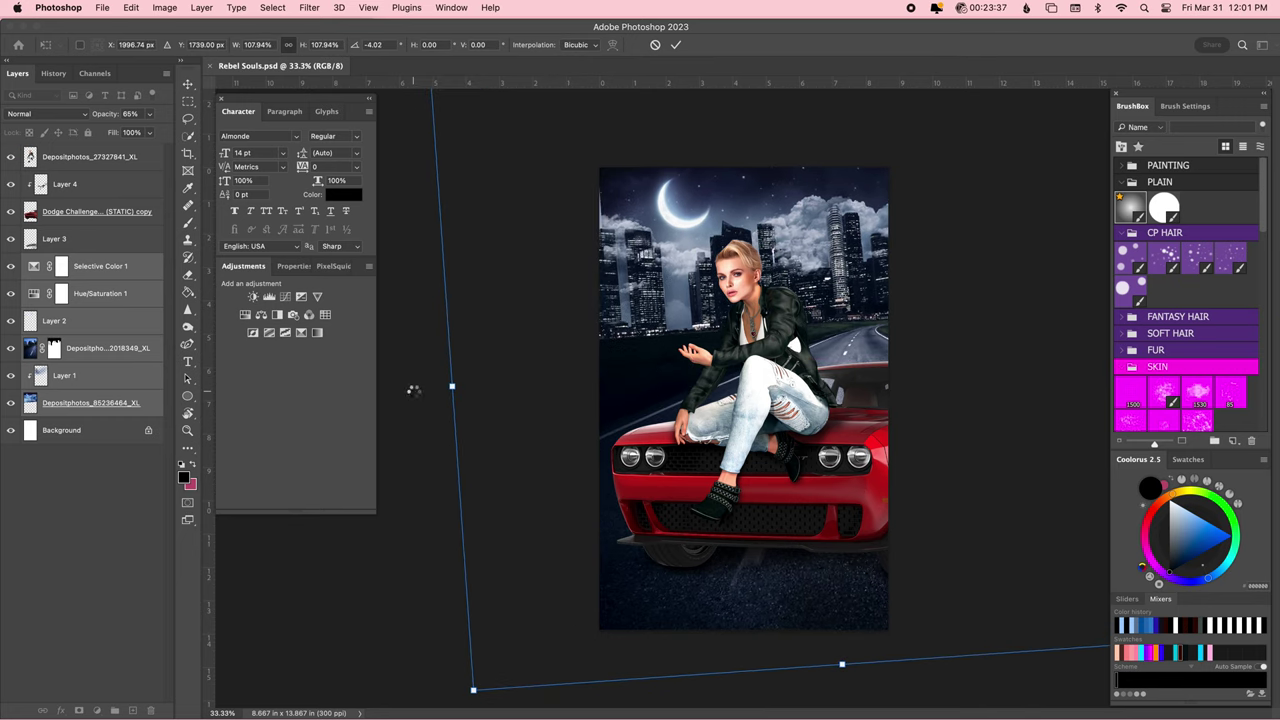
pyautogui.press('Return')
pyautogui.click(108, 348)
# Target the Depositphotos_22018349_XL layer mask and swap colours, cancelling a stray text box.
pyautogui.press('s')
pyautogui.hotkey('alt', ']')
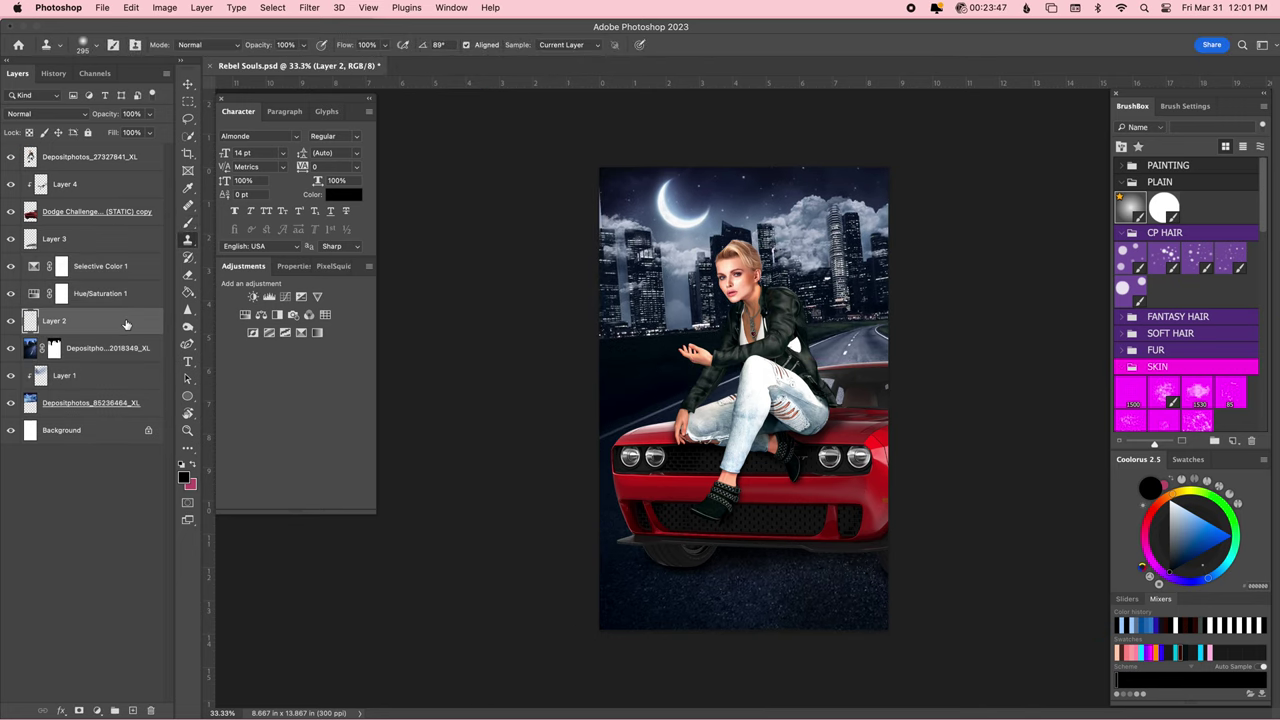
pyautogui.press('t')
pyautogui.moveTo(599, 187); pyautogui.dragTo(626, 340)
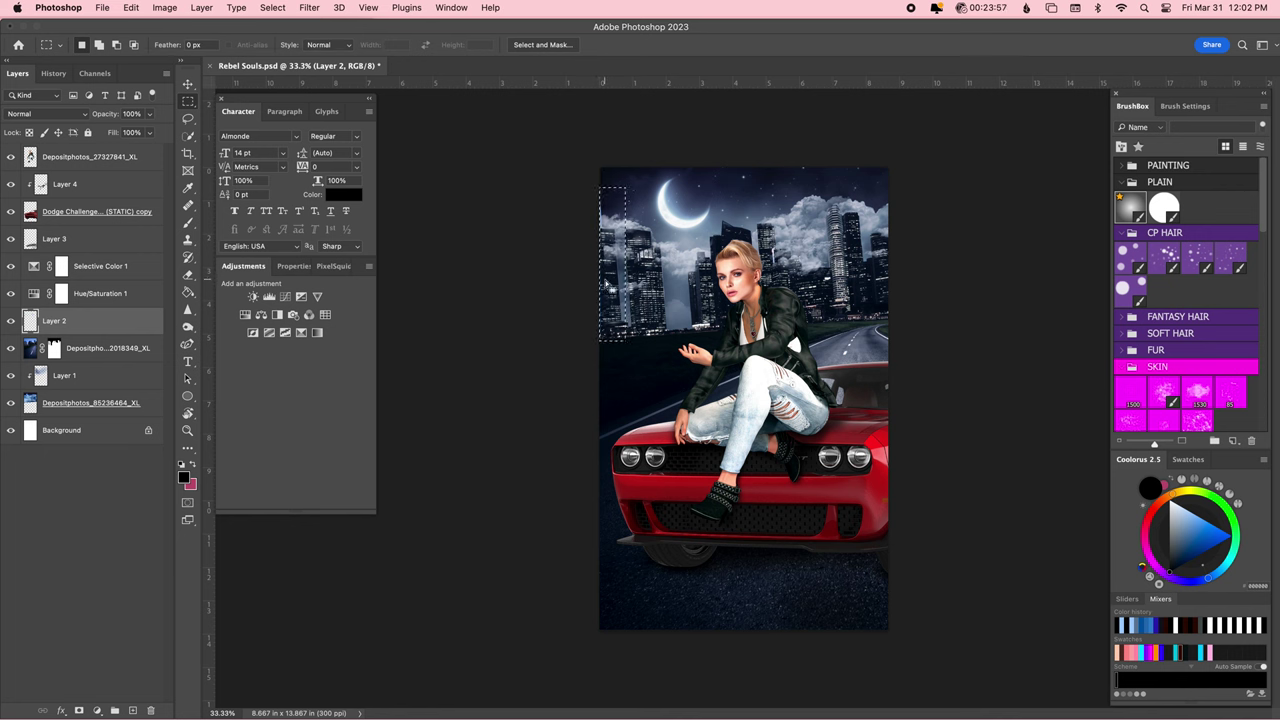
pyautogui.press('Escape')
pyautogui.press('m')
pyautogui.click(30, 403)
pyautogui.click(54, 348)
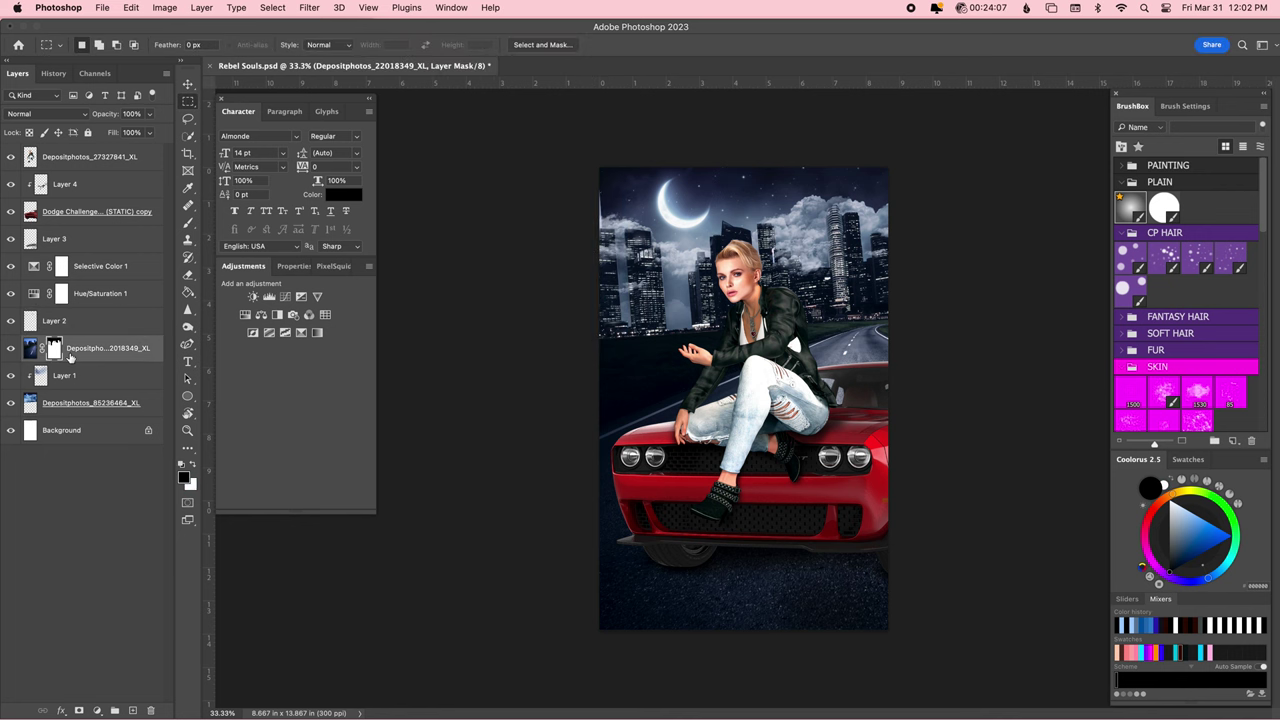
pyautogui.press('b')
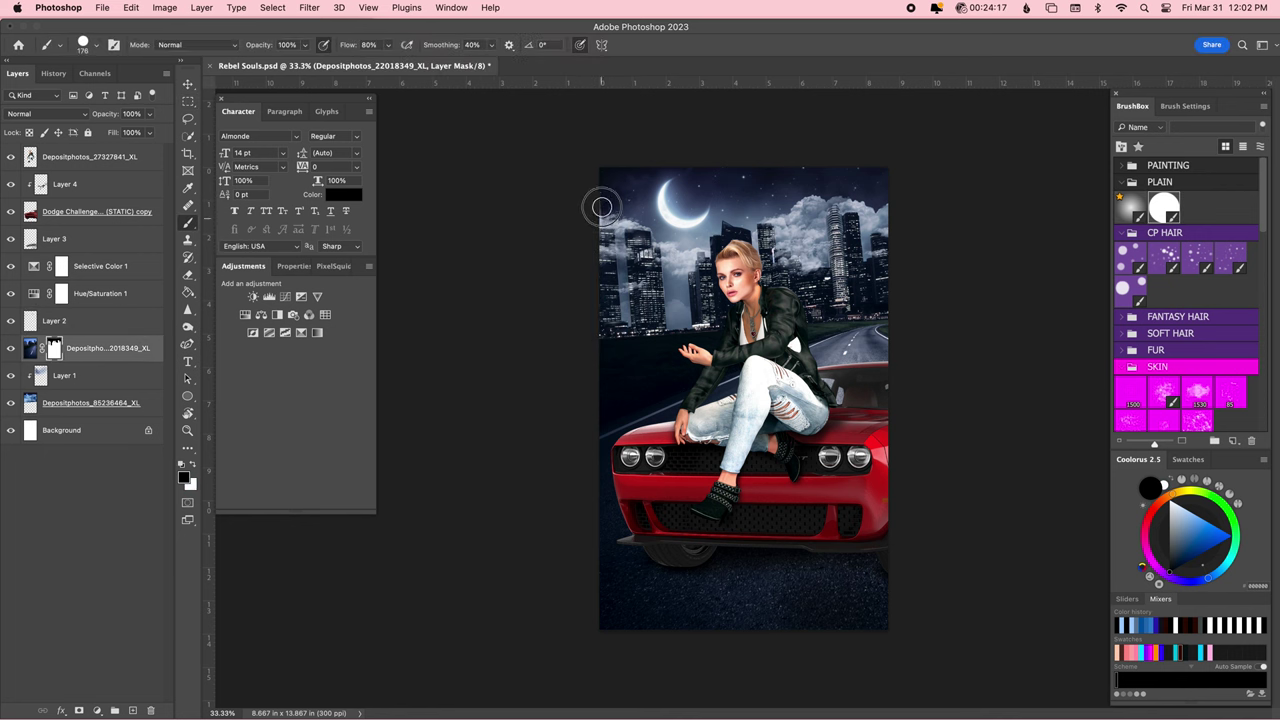
pyautogui.hotkey('alt', '[')
pyautogui.hotkey('alt', '[')
pyautogui.press('s')
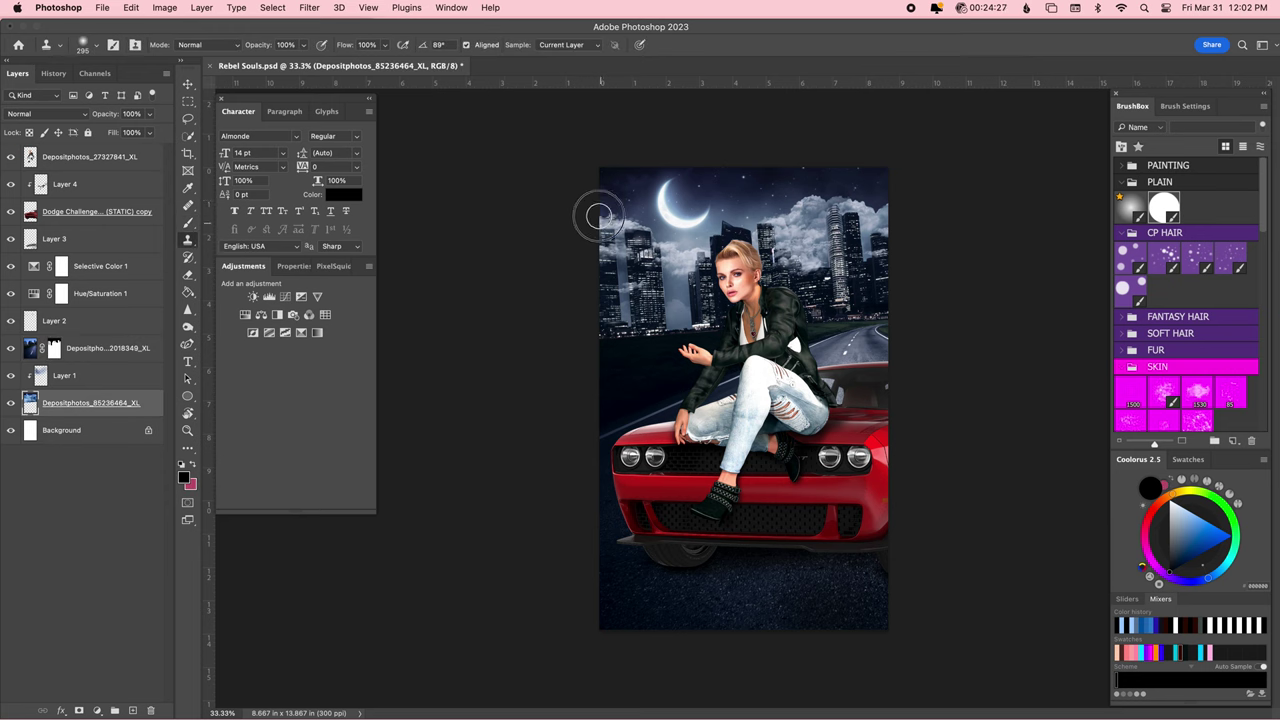
# Add a Selective Color layer above Layer 4 adjusting Blacks (Yellow -8, Black +2).
pyautogui.click(317, 332)
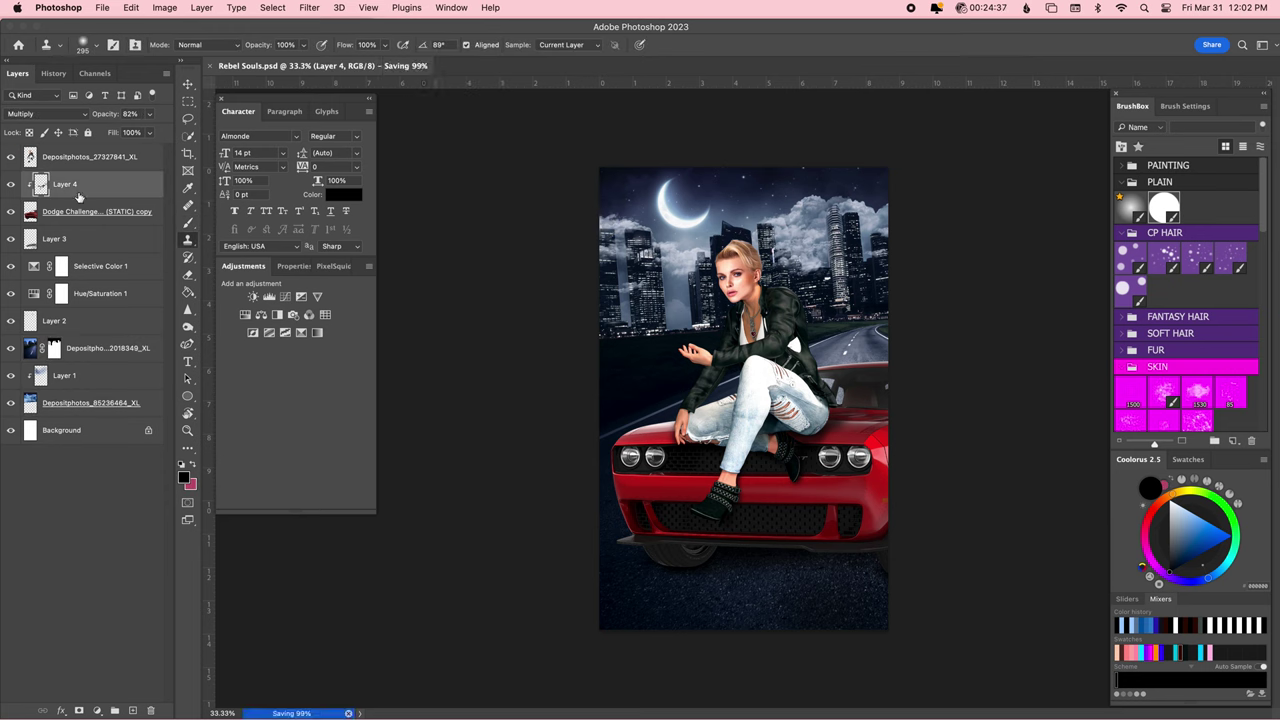
pyautogui.click(300, 325)
pyautogui.click(300, 352)
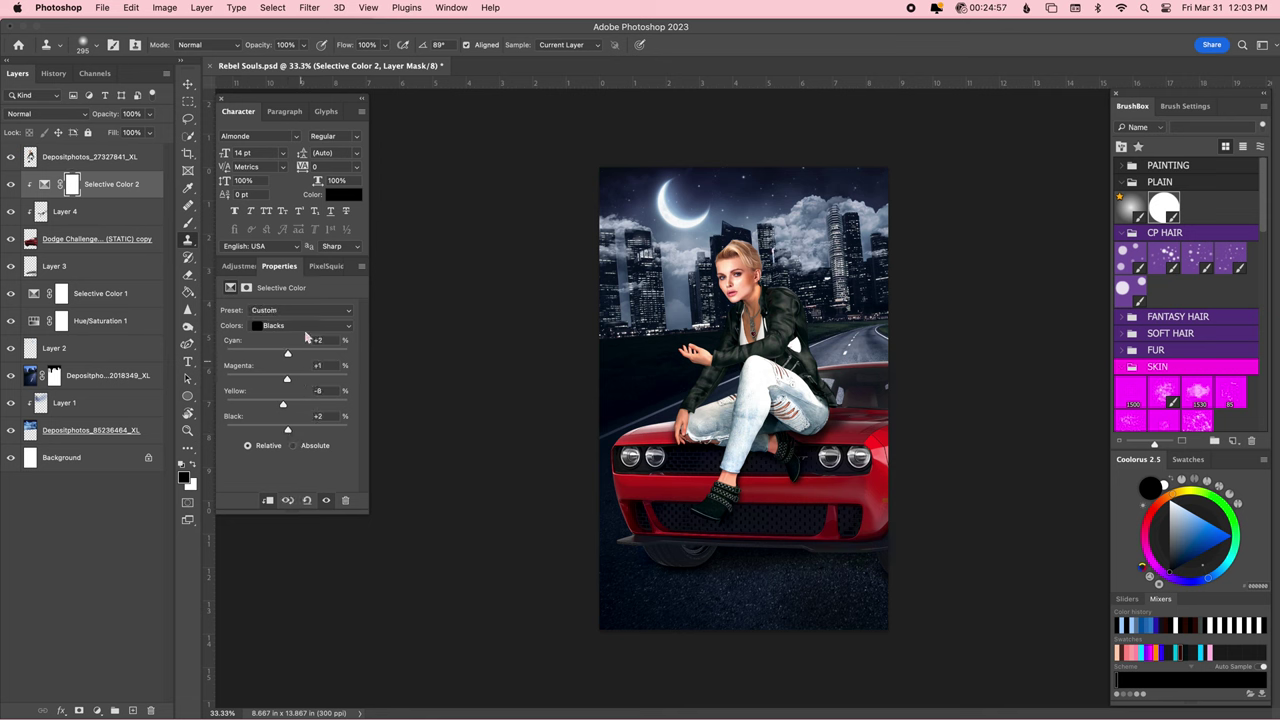
# Tweak Selective Color 2, then group the top Depositphotos layer as 'model'.
pyautogui.press('Up')
pyautogui.press('Up')
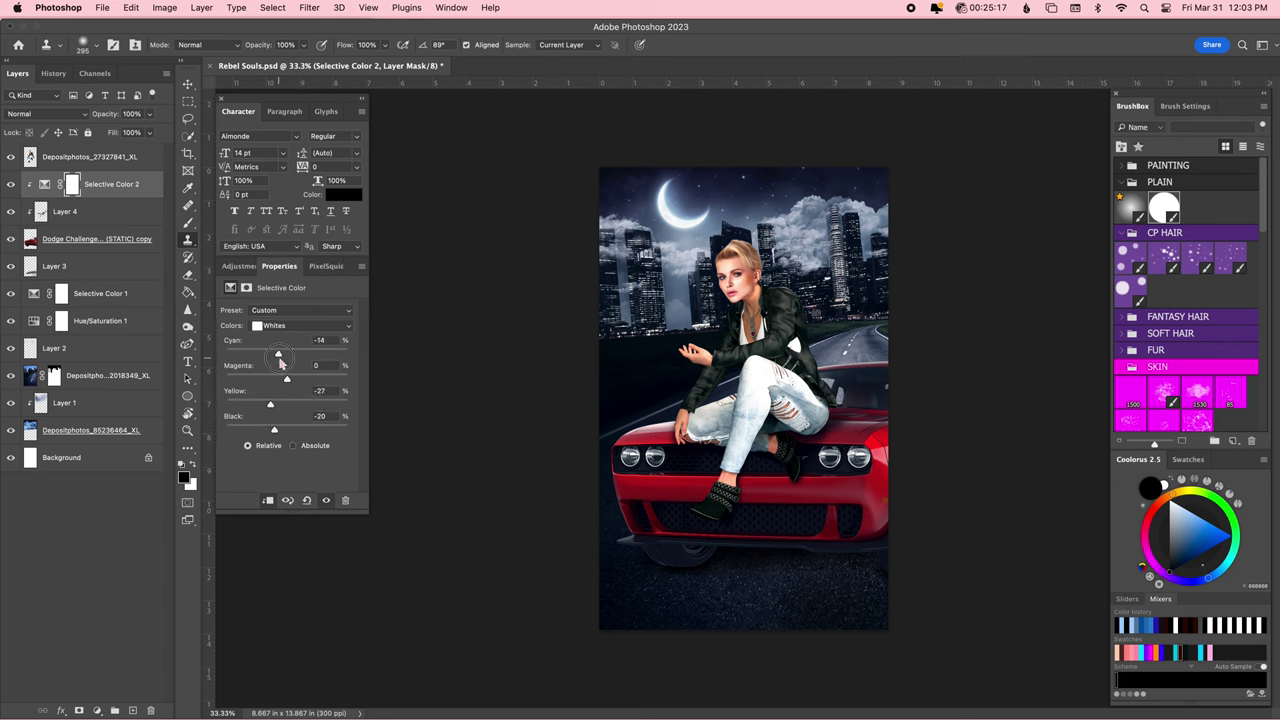
pyautogui.click(90, 157)
pyautogui.hotkey('ctrl', 'g')
pyautogui.doubleClick(57, 151)
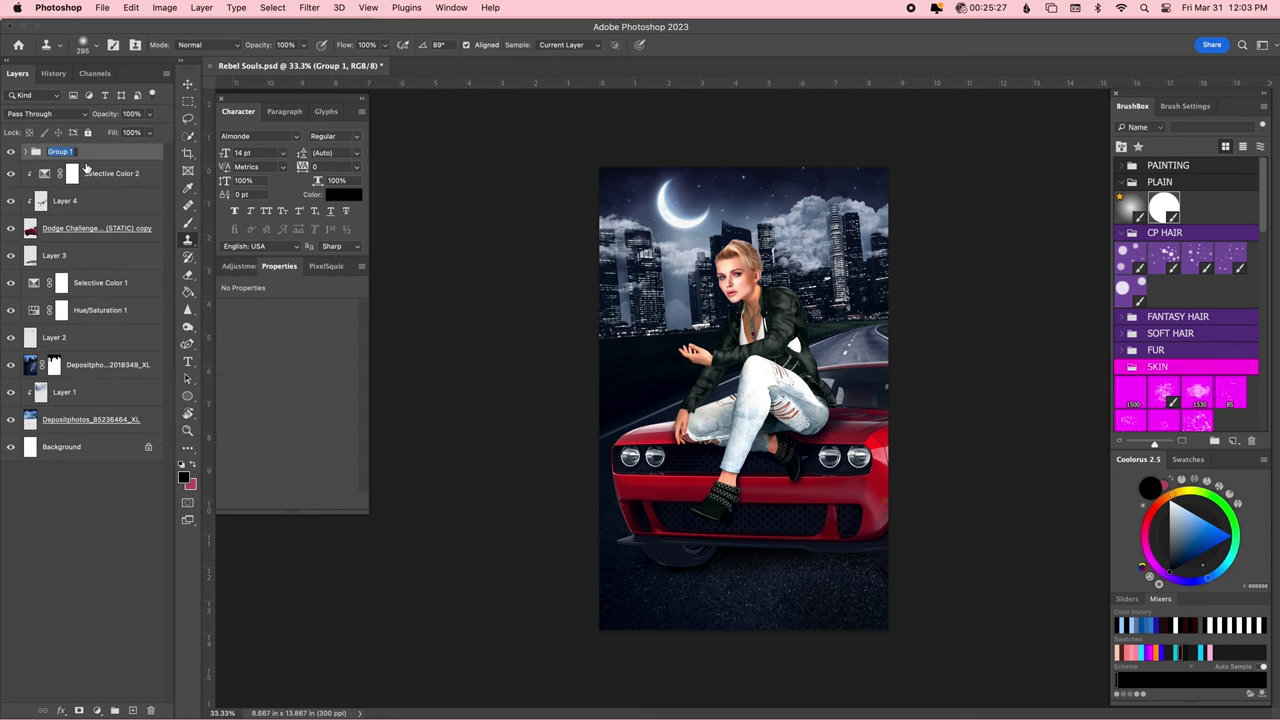
pyautogui.write('model')
pyautogui.press('Return')
# Add Selective Color 3: deepen blacks, lighten neutrals, cut cyan, tweak whites' yellow.
pyautogui.click(317, 332)
pyautogui.click(290, 350)
pyautogui.moveTo(287, 430); pyautogui.dragTo(284, 406)
pyautogui.moveTo(287, 355); pyautogui.dragTo(286, 357)
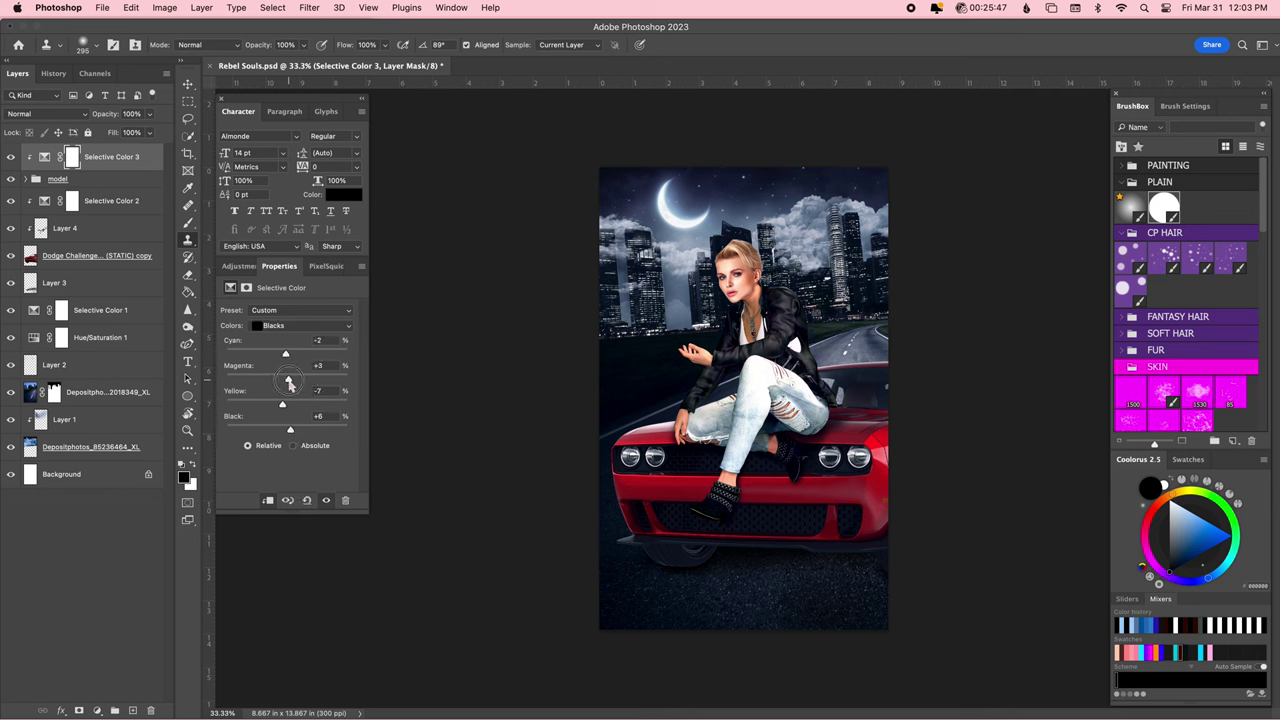
pyautogui.hotkey('alt', '8')
pyautogui.moveTo(288, 430); pyautogui.dragTo(284, 432)
pyautogui.moveTo(287, 355); pyautogui.dragTo(284, 362)
pyautogui.click(300, 325)
pyautogui.moveTo(283, 408); pyautogui.dragTo(276, 413)
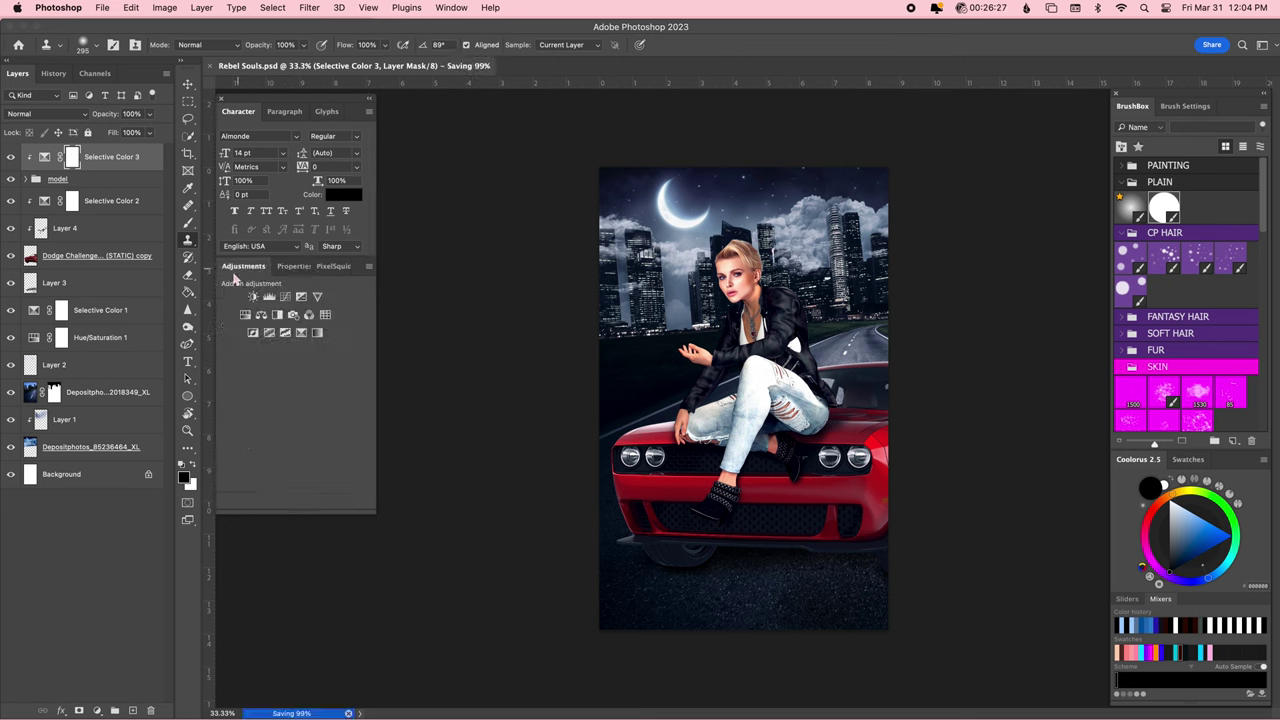
# Add a Color Lookup with Moonlight.3DL at 33% opacity.
pyautogui.click(320, 311)
pyautogui.click(330, 623)
pyautogui.click(320, 310)
pyautogui.click(149, 113)
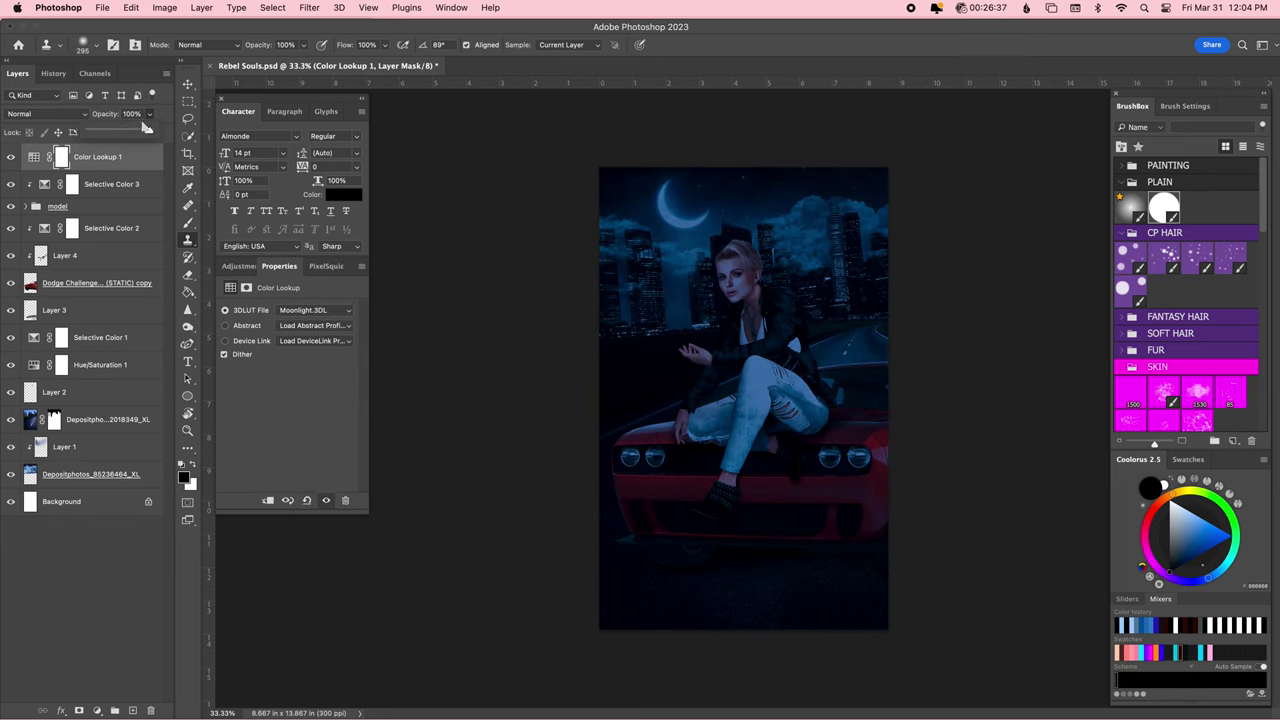
pyautogui.moveTo(155, 131); pyautogui.dragTo(112, 139)
pyautogui.click(240, 266)
# Paint the Moonlight look's mask off the woman.
pyautogui.press('b')
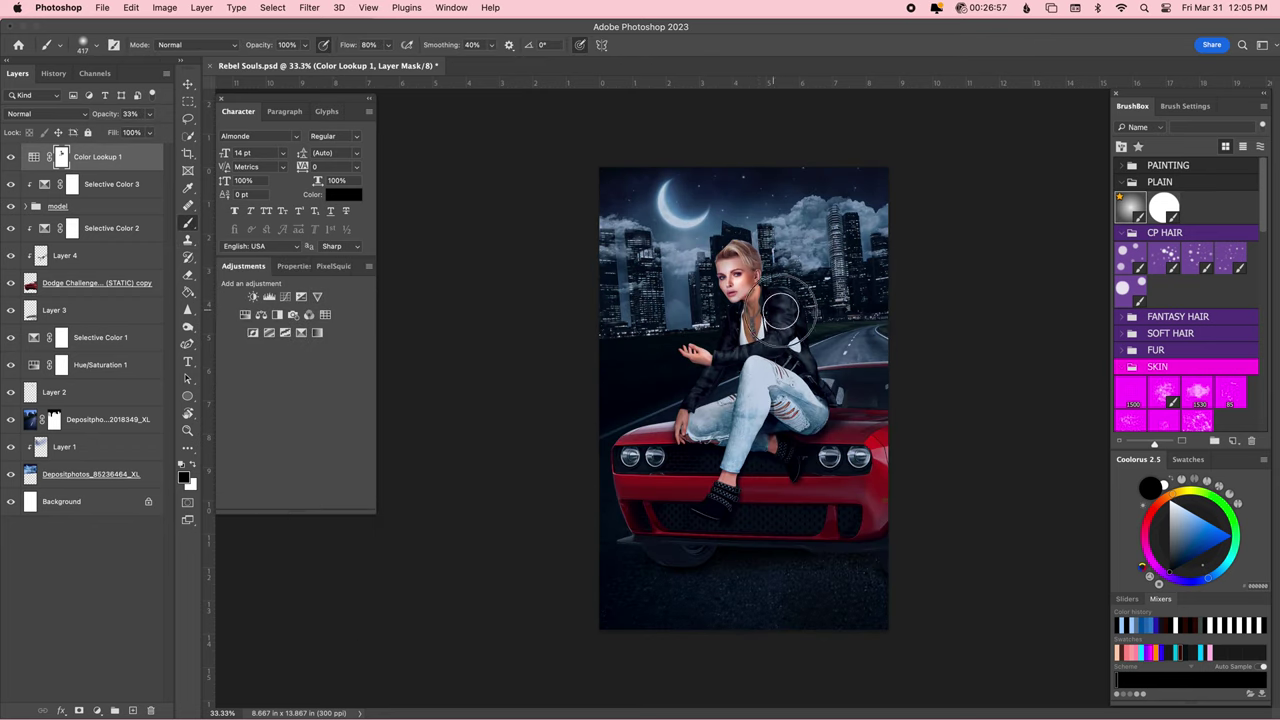
pyautogui.moveTo(725, 363)
pyautogui.mouseDown()
pyautogui.moveTo(692, 428)
pyautogui.moveTo(752, 468)
pyautogui.moveTo(790, 400)
pyautogui.mouseUp()
pyautogui.press('[')
pyautogui.press('[')
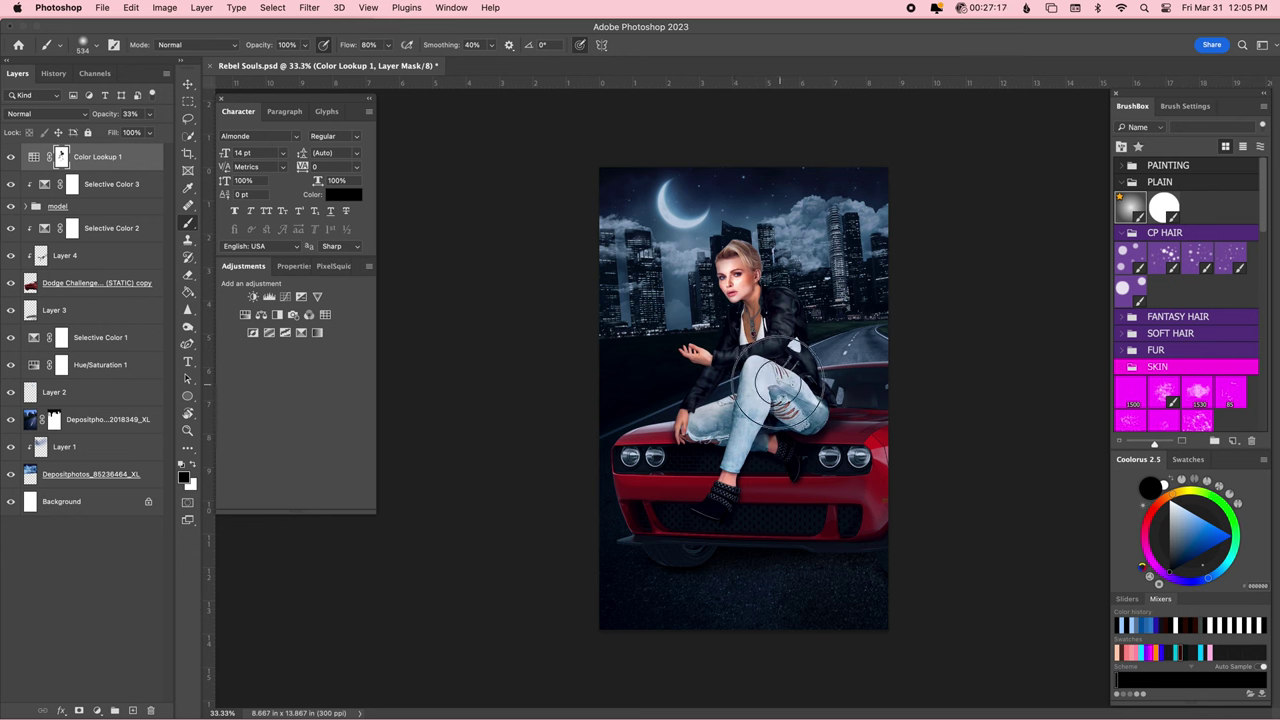
pyautogui.press('super+z')
pyautogui.press('[')
pyautogui.press('[')
pyautogui.press('[')
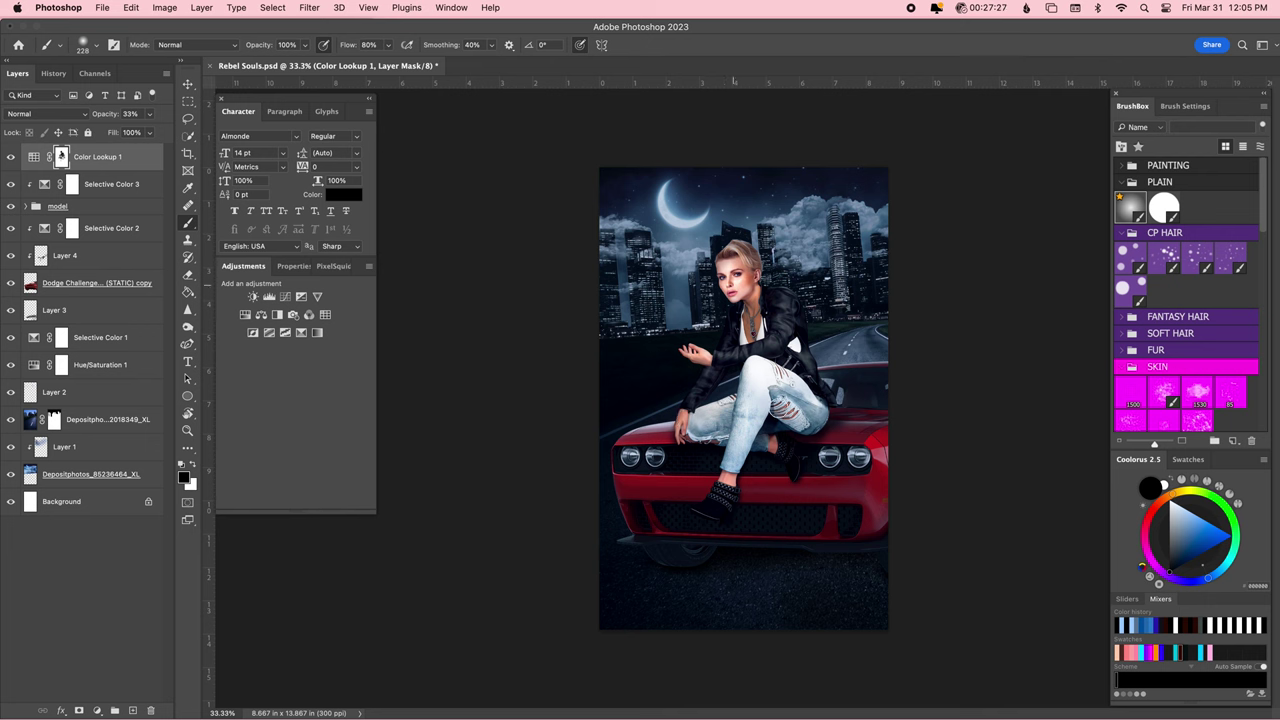
# Add a second Color Lookup with Bleach Bypass at 18%, masked off the woman.
pyautogui.click(325, 314)
pyautogui.click(313, 310)
pyautogui.click(314, 366)
pyautogui.click(149, 113)
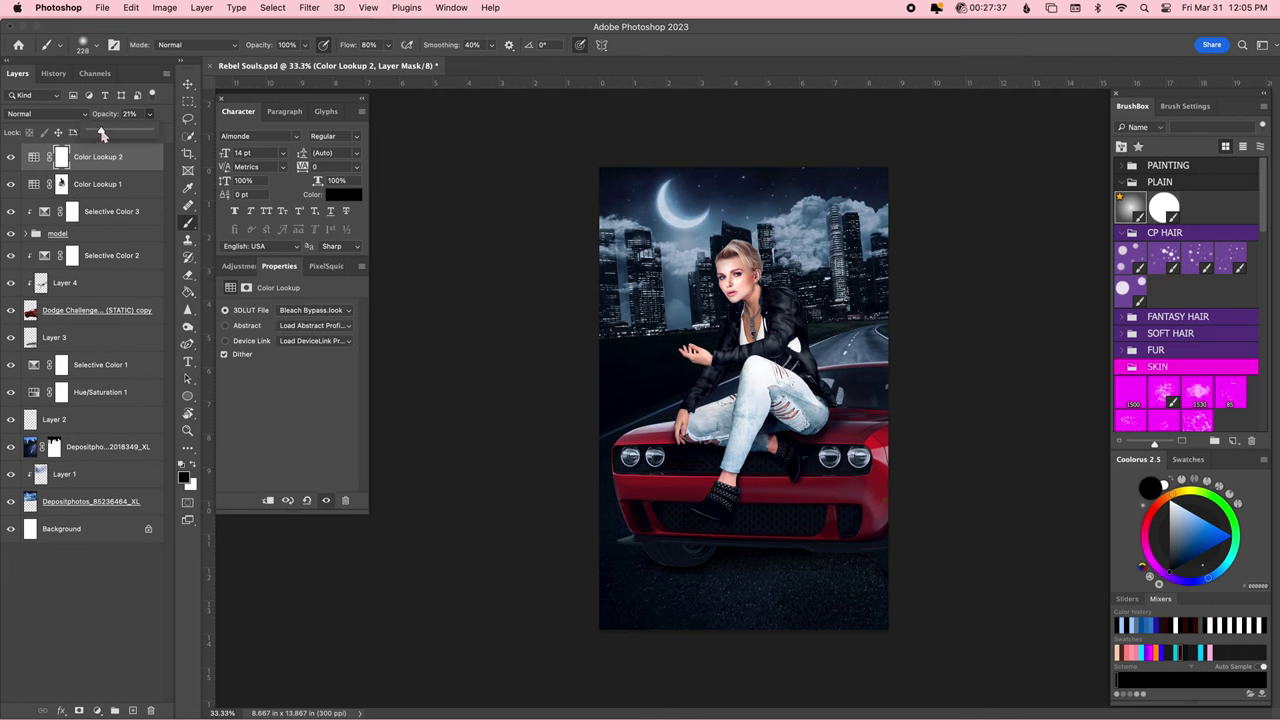
pyautogui.moveTo(150, 131); pyautogui.dragTo(100, 138)
pyautogui.click(10, 158)
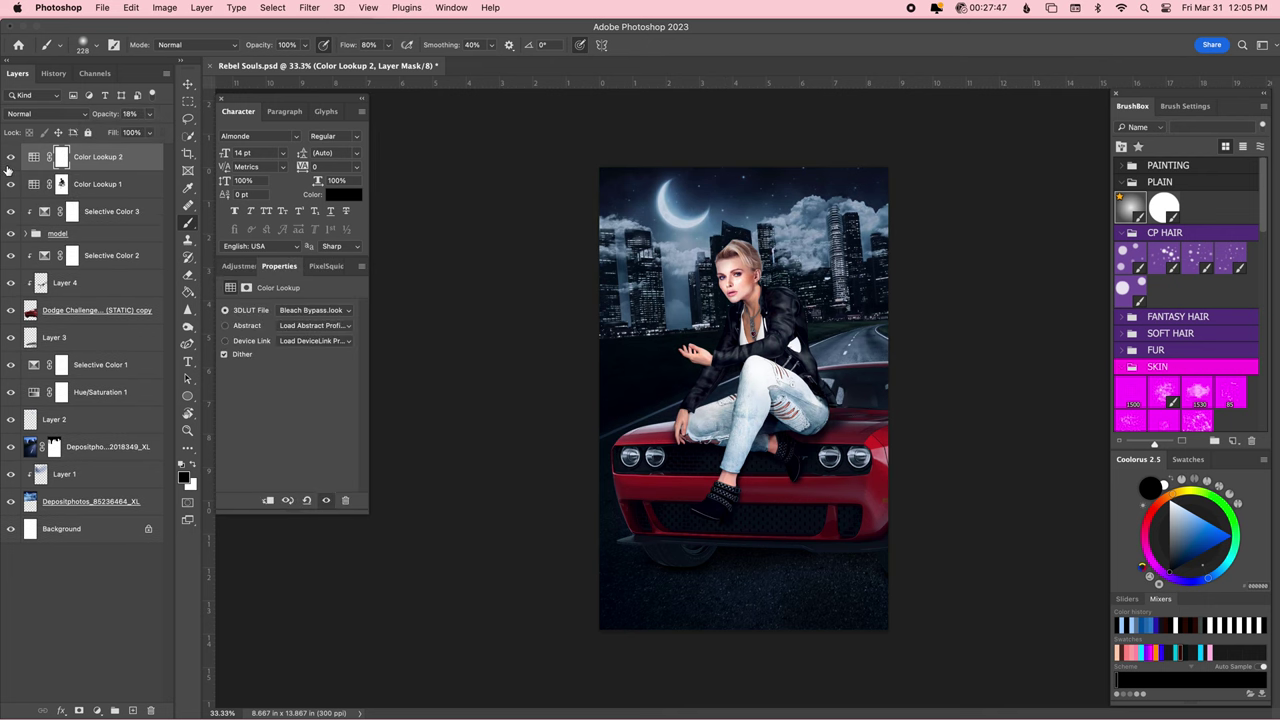
pyautogui.moveTo(730, 265); pyautogui.dragTo(688, 457)
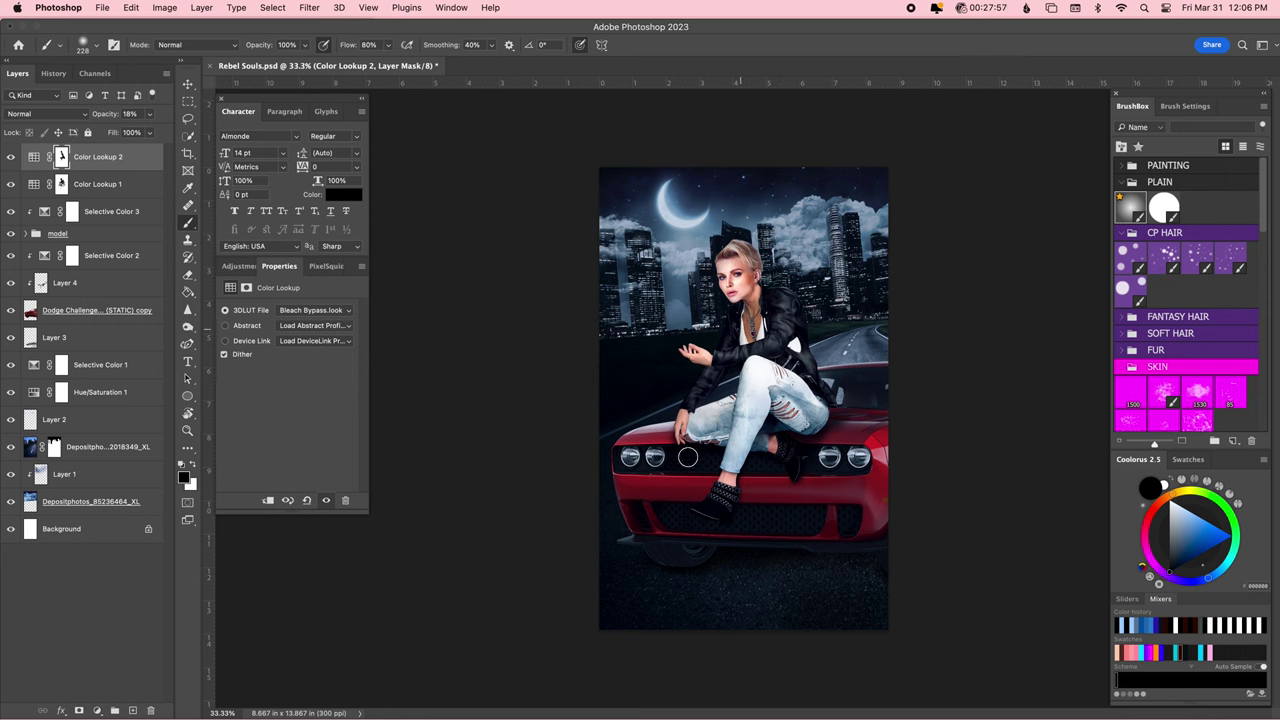
pyautogui.keyDown('ctrl'); pyautogui.click(781, 337); pyautogui.keyUp('ctrl')
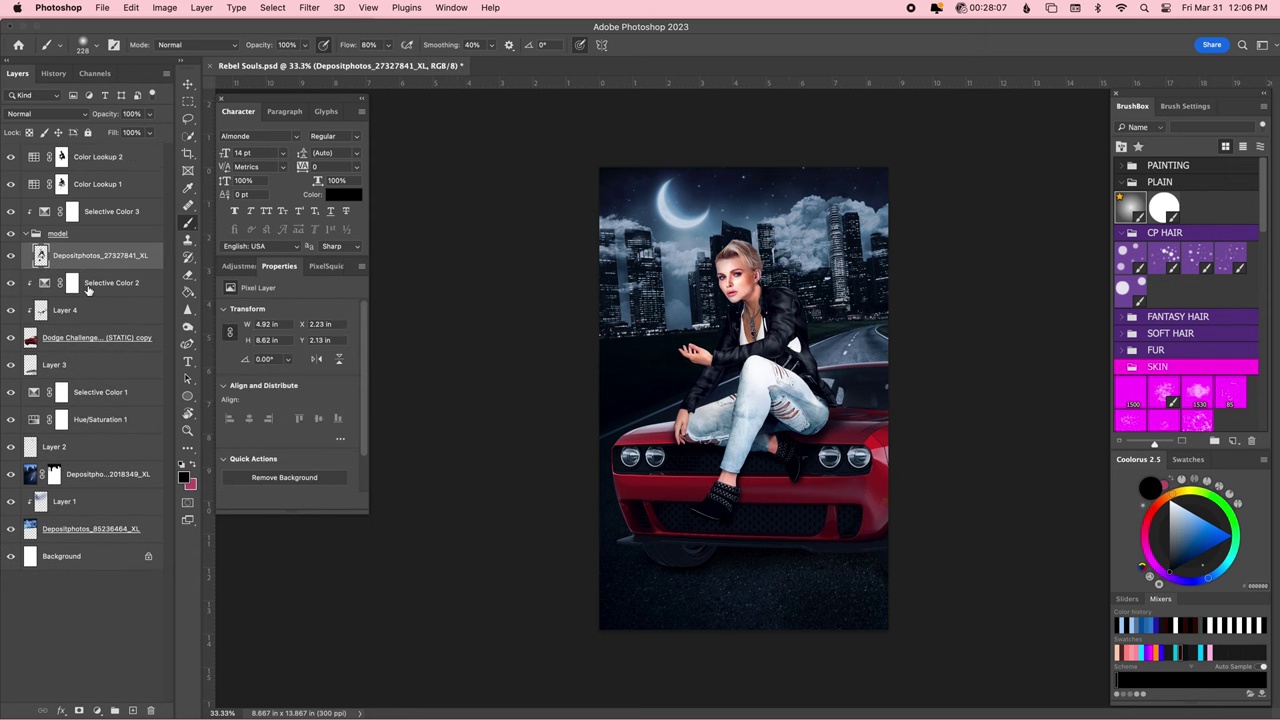
# Paint the model's jacket and torso in dark blue and black with a size-27 brush, erasing touch-ups.
pyautogui.scroll(3, 740, 360)
pyautogui.moveTo(857, 240); pyautogui.dragTo(721, 280)
pyautogui.press('s')
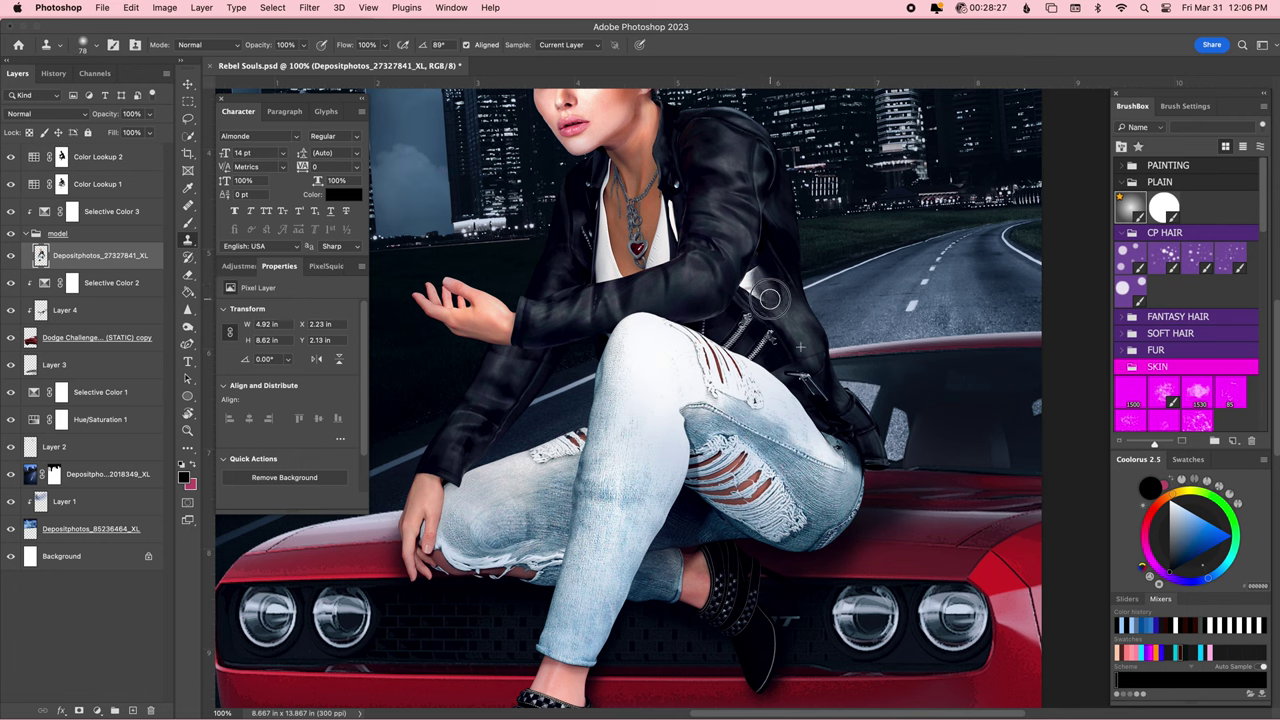
pyautogui.press('b')
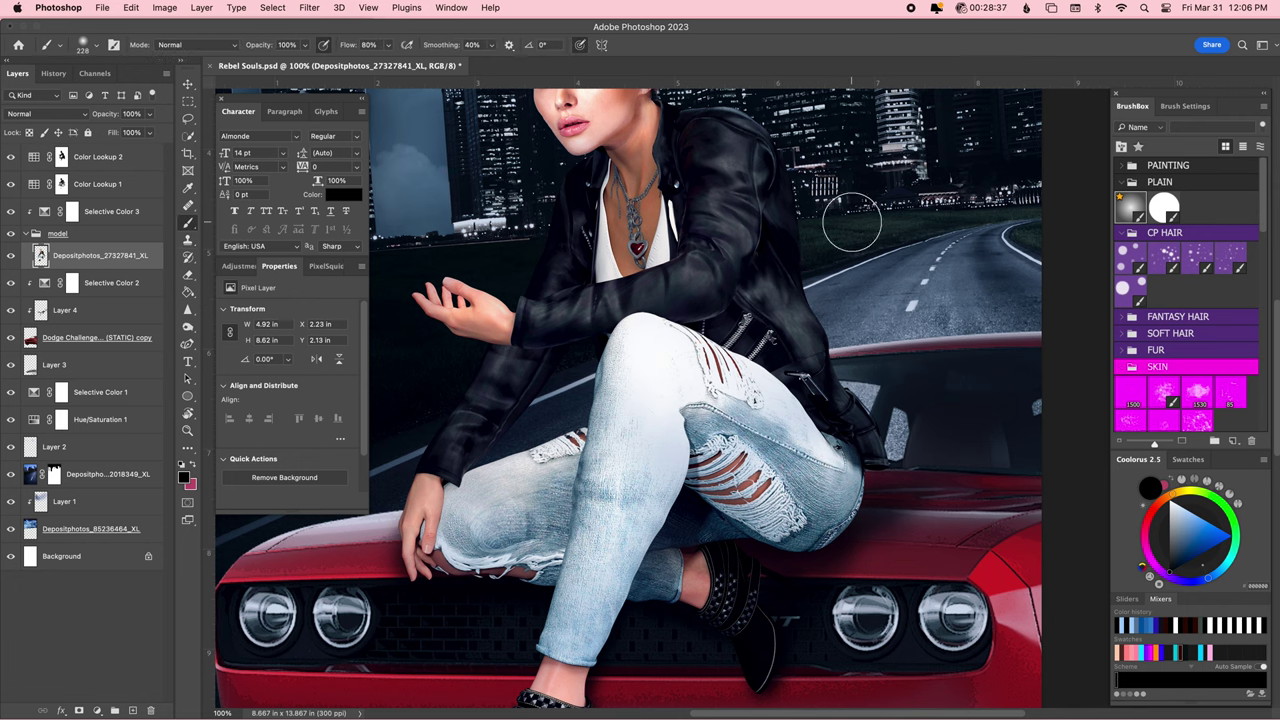
pyautogui.keyDown('alt'); pyautogui.click(768, 270); pyautogui.keyUp('alt')
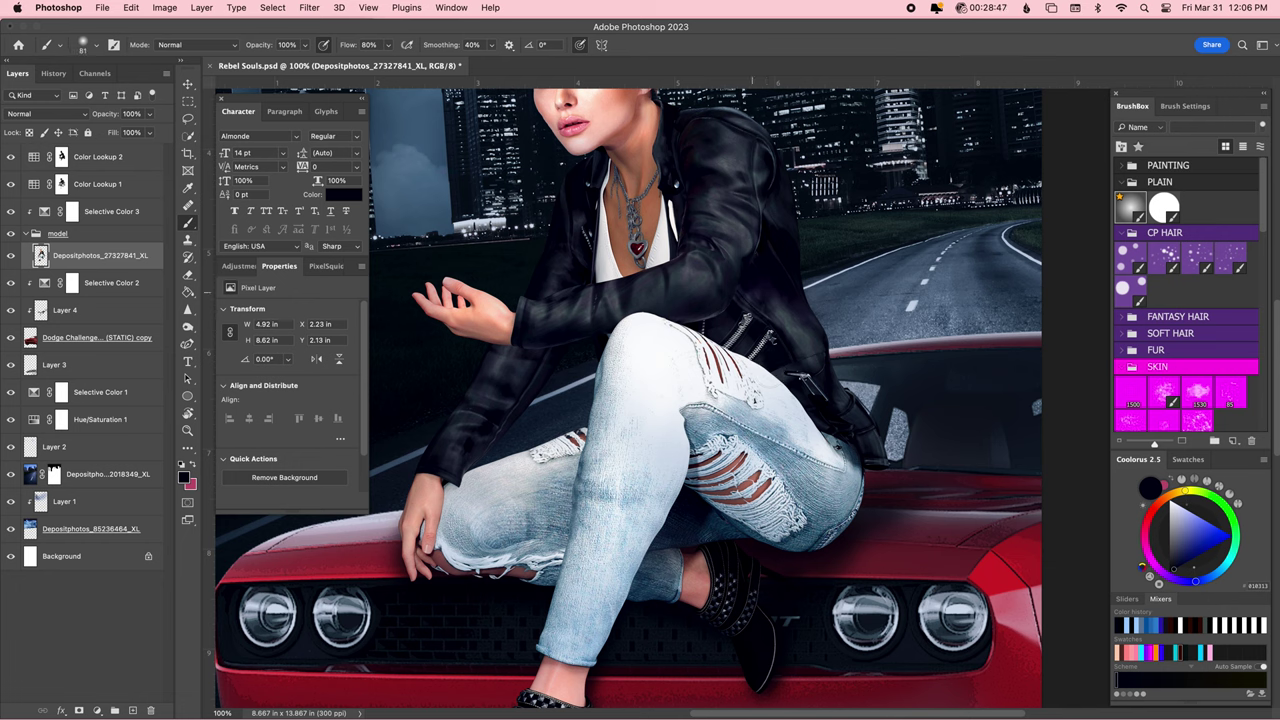
pyautogui.keyDown('alt'); pyautogui.click(834, 428); pyautogui.keyUp('alt')
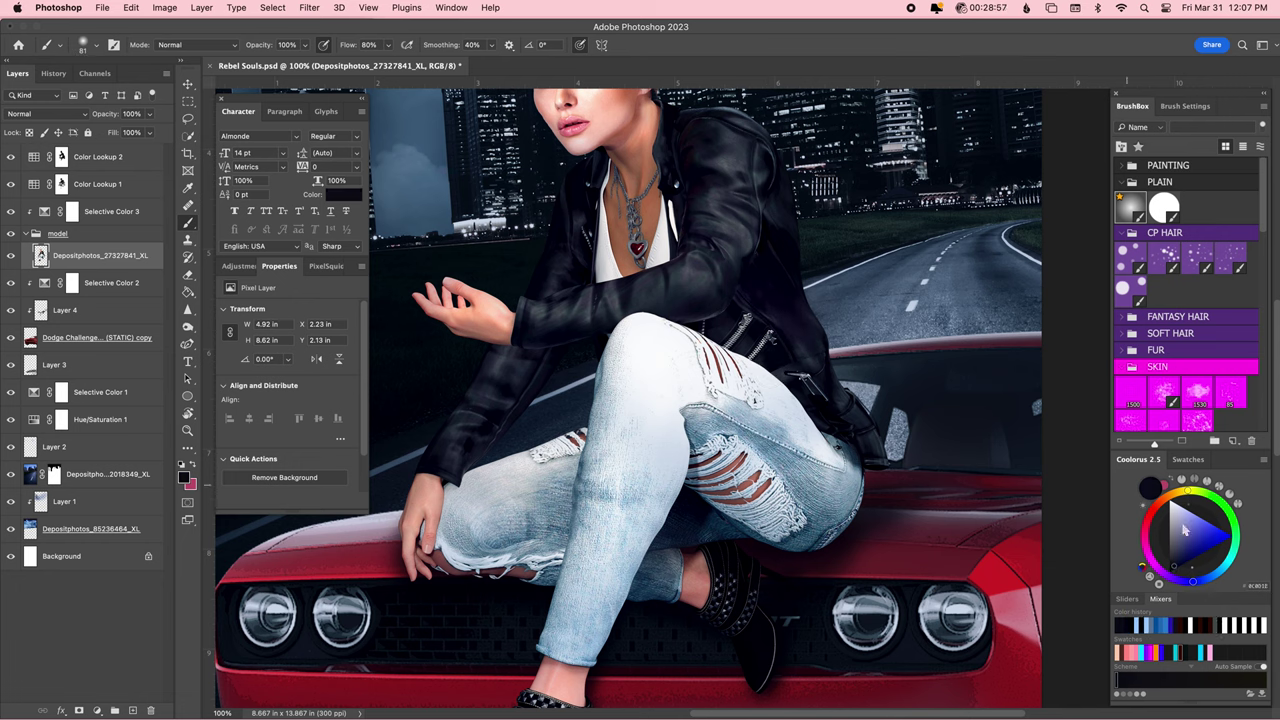
pyautogui.moveTo(816, 338); pyautogui.dragTo(790, 289)
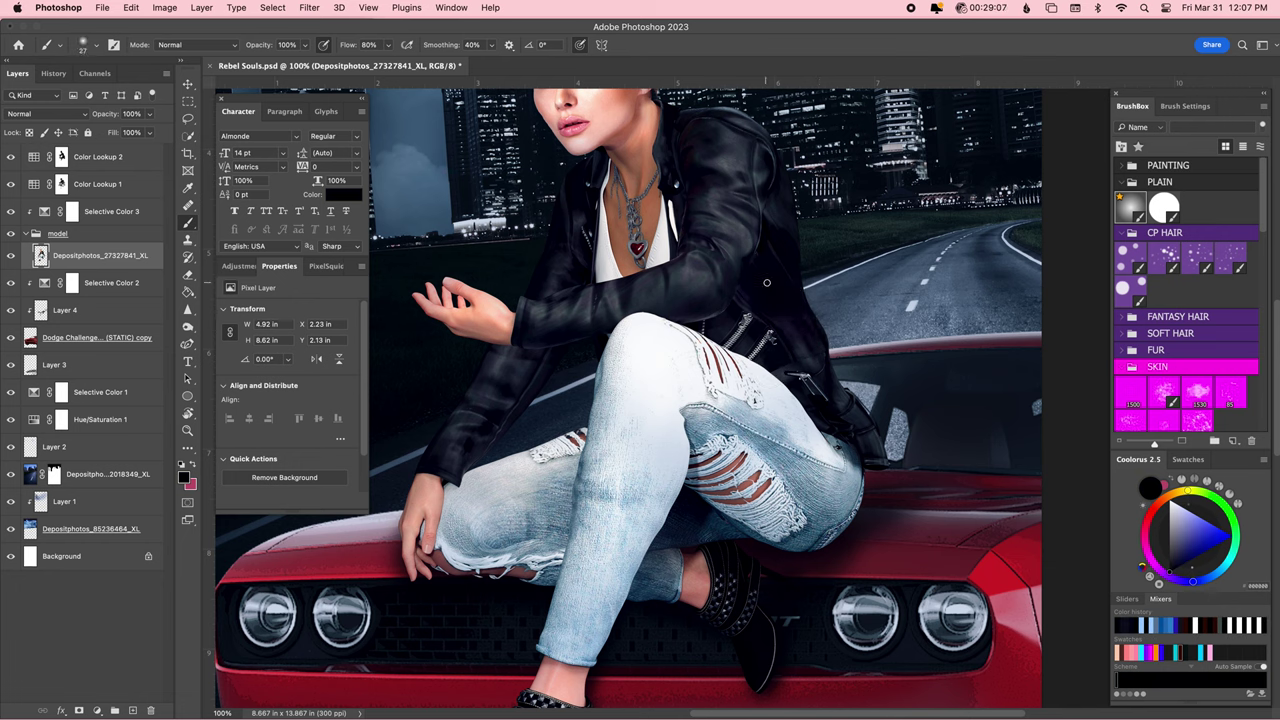
pyautogui.press('e')
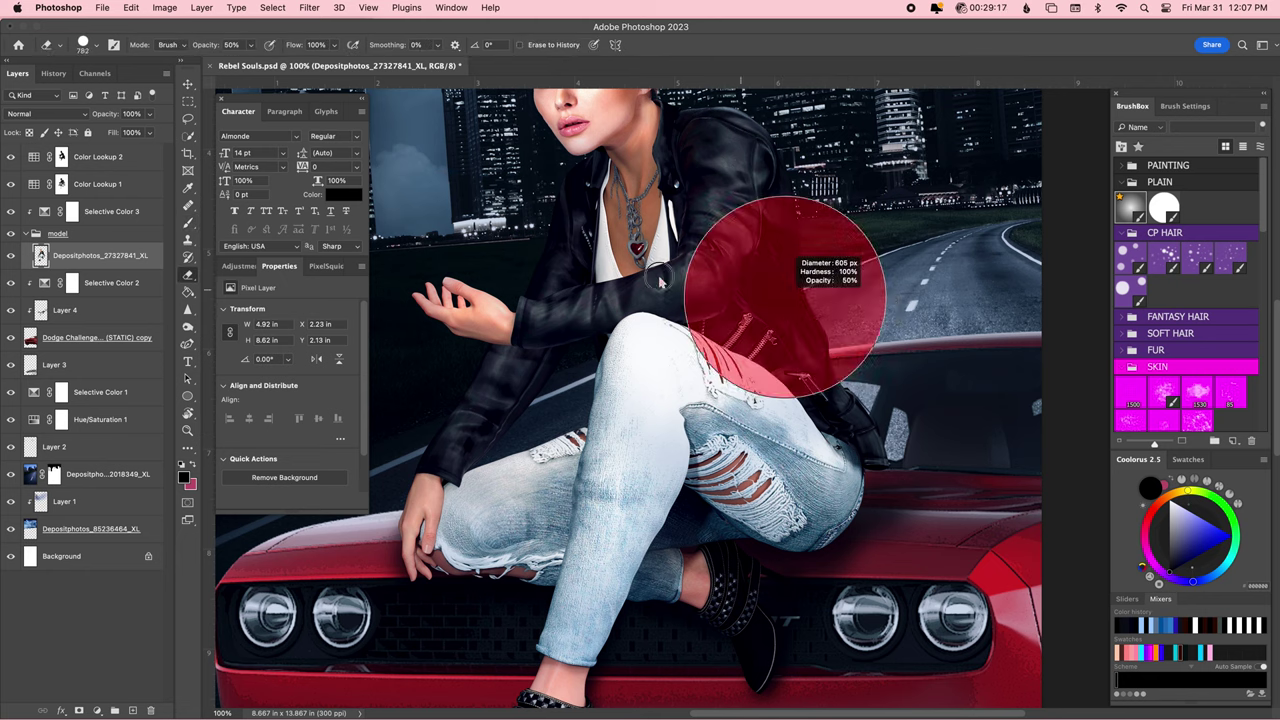
pyautogui.moveTo(760, 214); pyautogui.dragTo(815, 305)
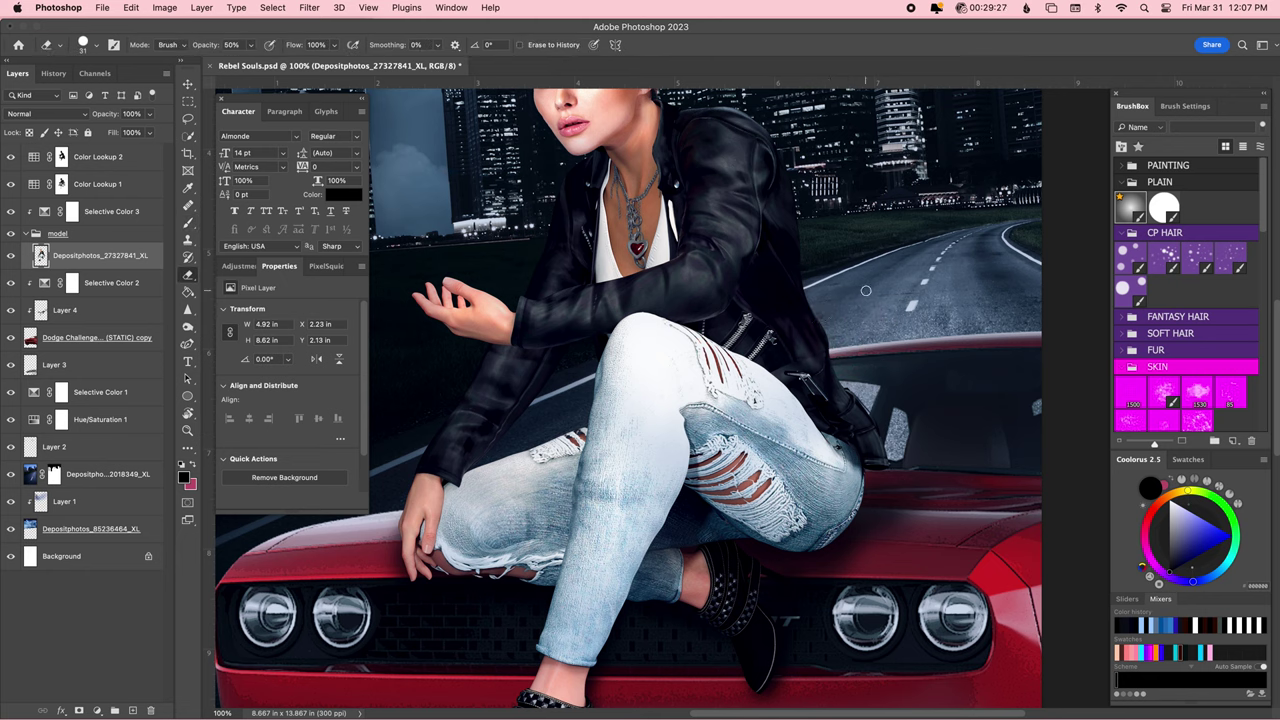
pyautogui.press('b')
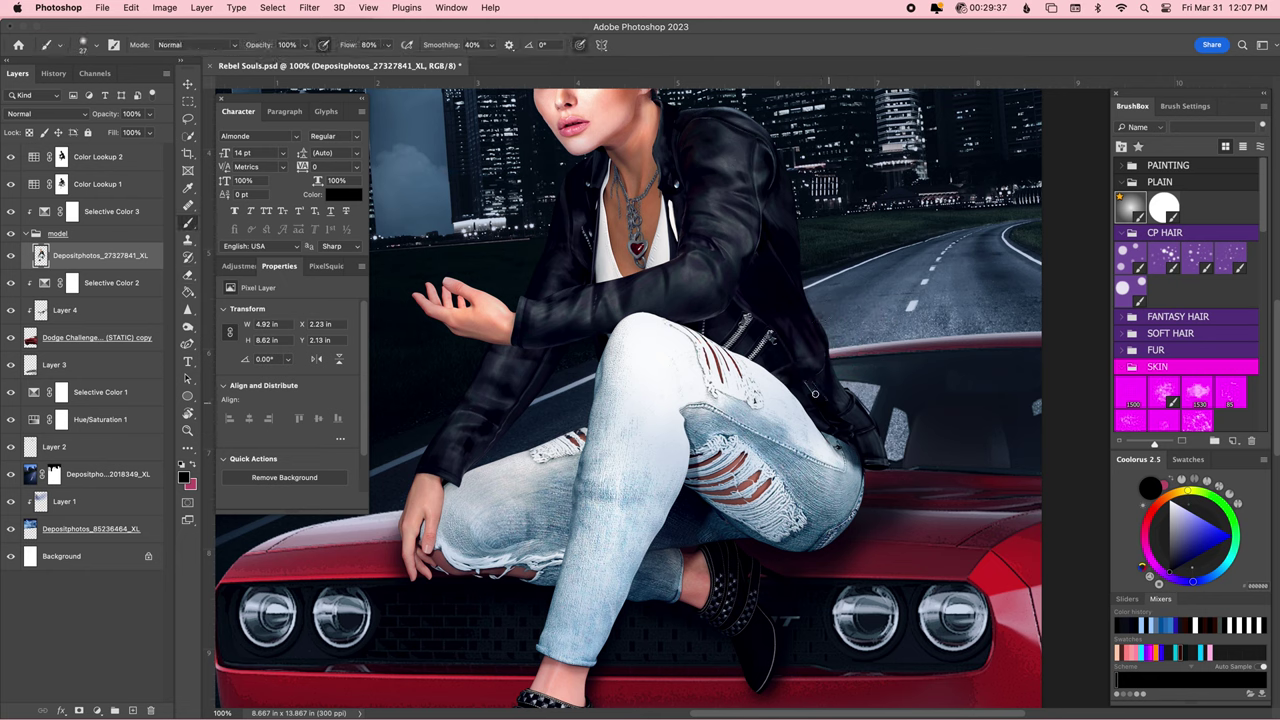
pyautogui.scroll(-5, 815, 393)
# Duplicate the model layer and dodge the neck, jaw, hand and face.
pyautogui.hotkey('ctrl', 'j')
pyautogui.scroll(5, 735, 203)
pyautogui.press('o')
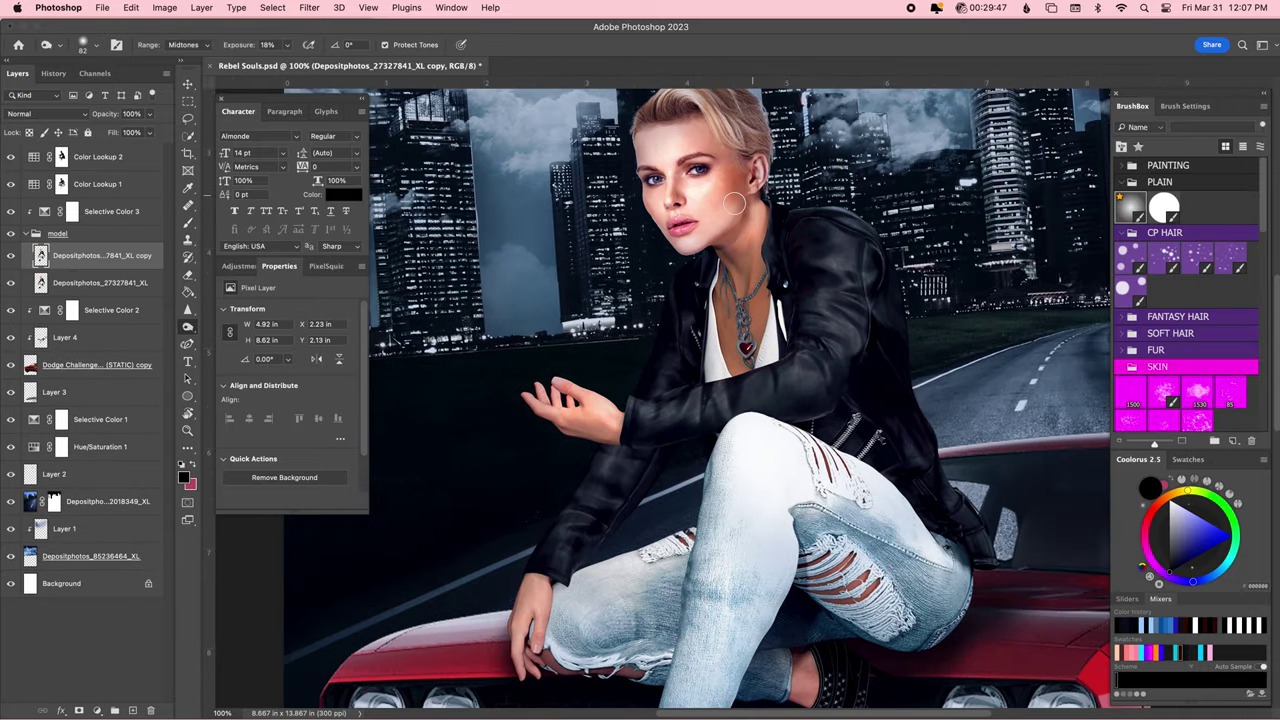
pyautogui.moveTo(735, 203); pyautogui.dragTo(773, 238)
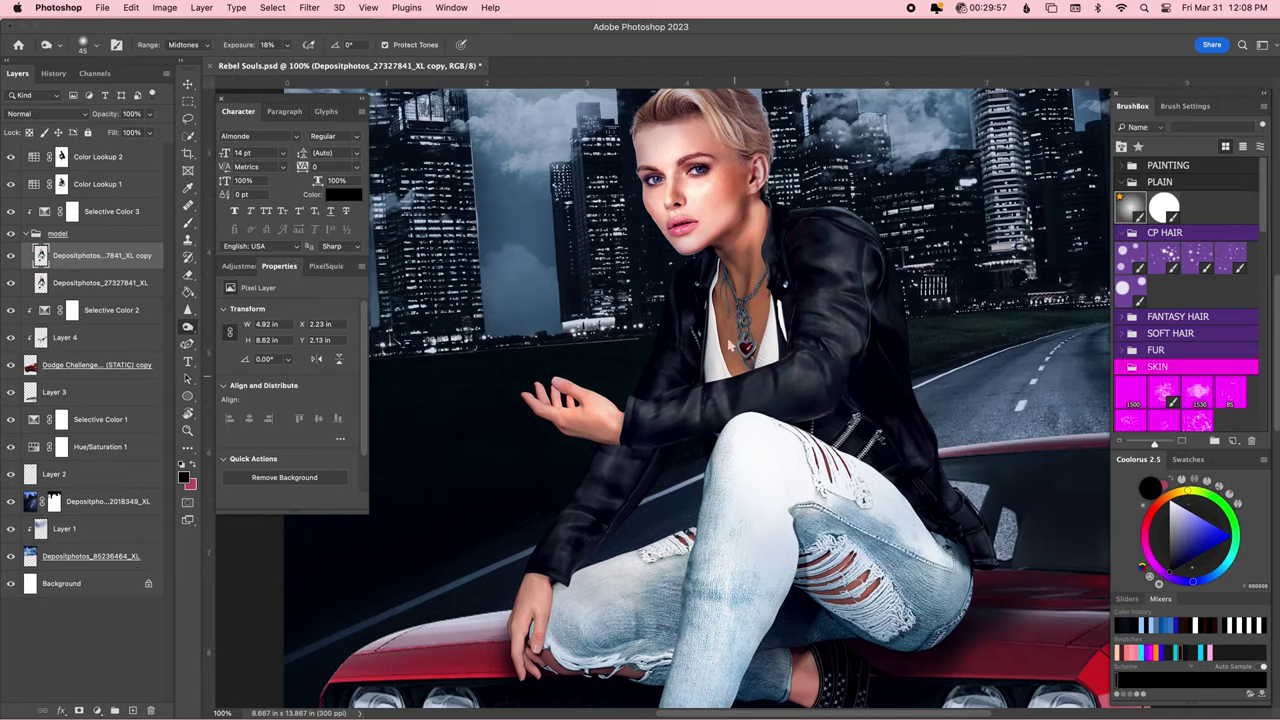
pyautogui.moveTo(733, 177); pyautogui.dragTo(632, 174)
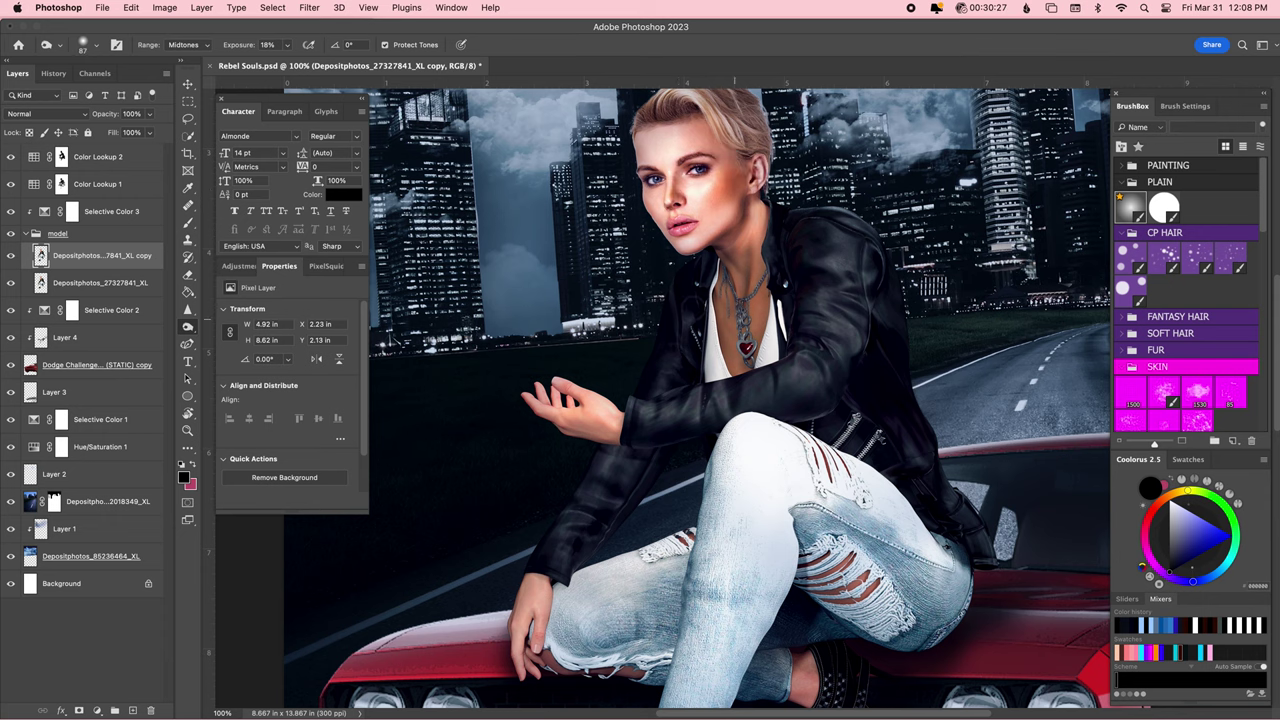
pyautogui.moveTo(521, 423)
pyautogui.mouseDown()
pyautogui.moveTo(551, 423)
pyautogui.moveTo(535, 411)
pyautogui.mouseUp()
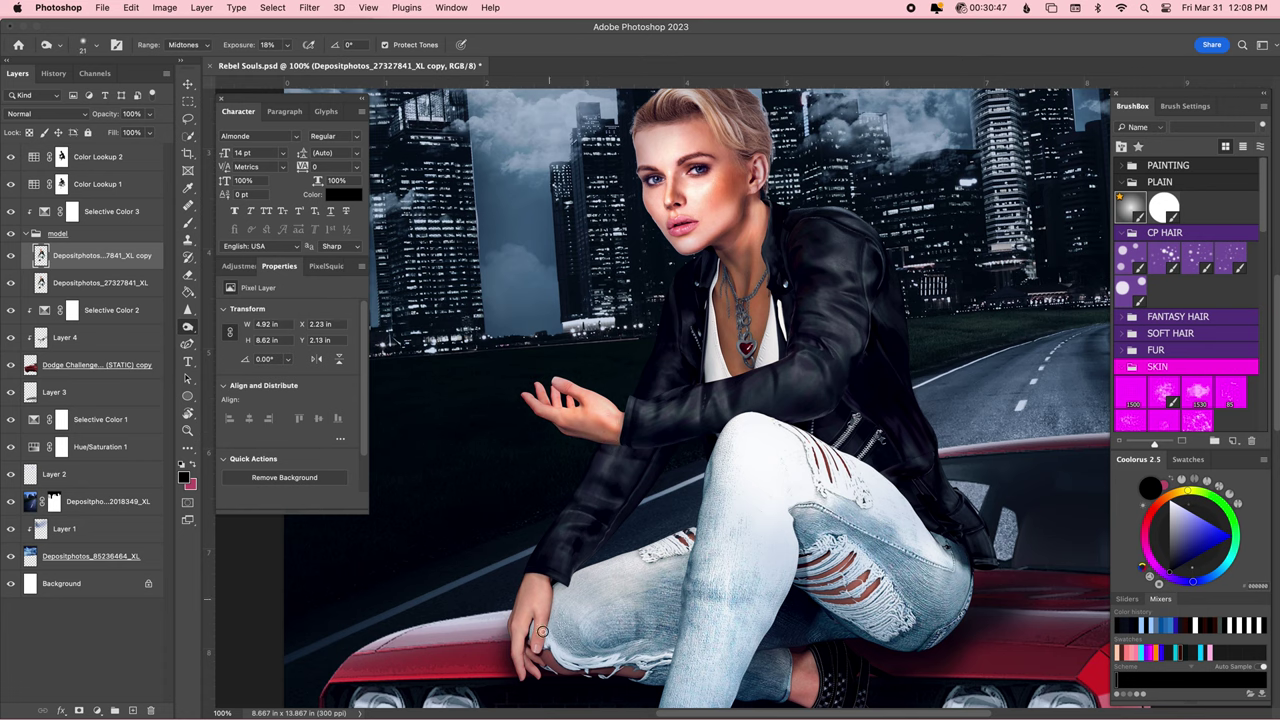
pyautogui.moveTo(512, 630); pyautogui.dragTo(572, 448)
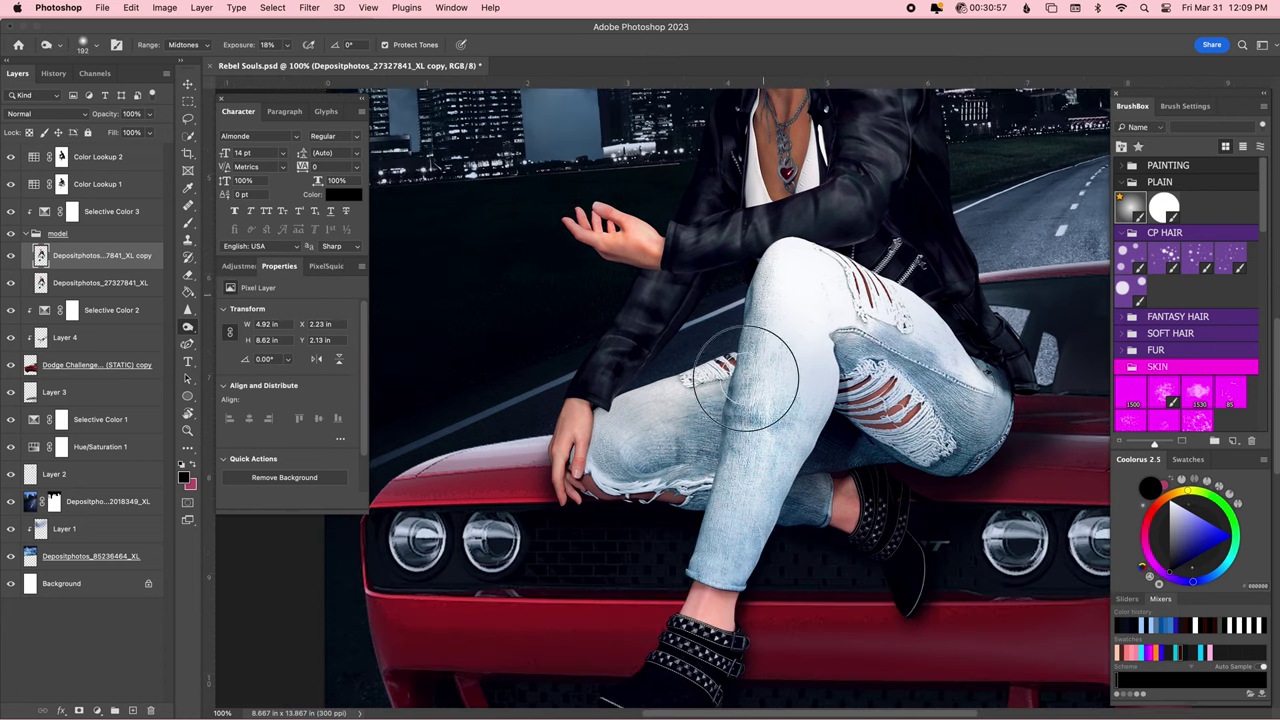
pyautogui.moveTo(851, 194); pyautogui.dragTo(786, 384)
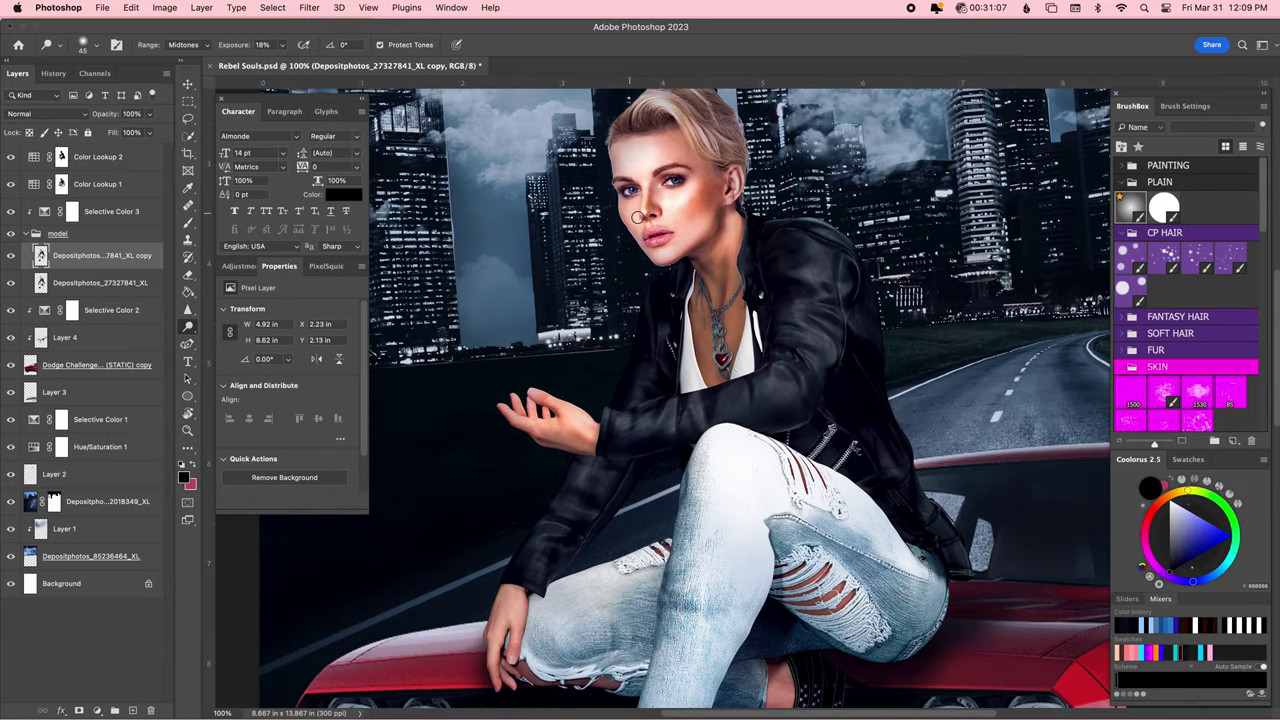
pyautogui.moveTo(652, 225); pyautogui.dragTo(630, 225)
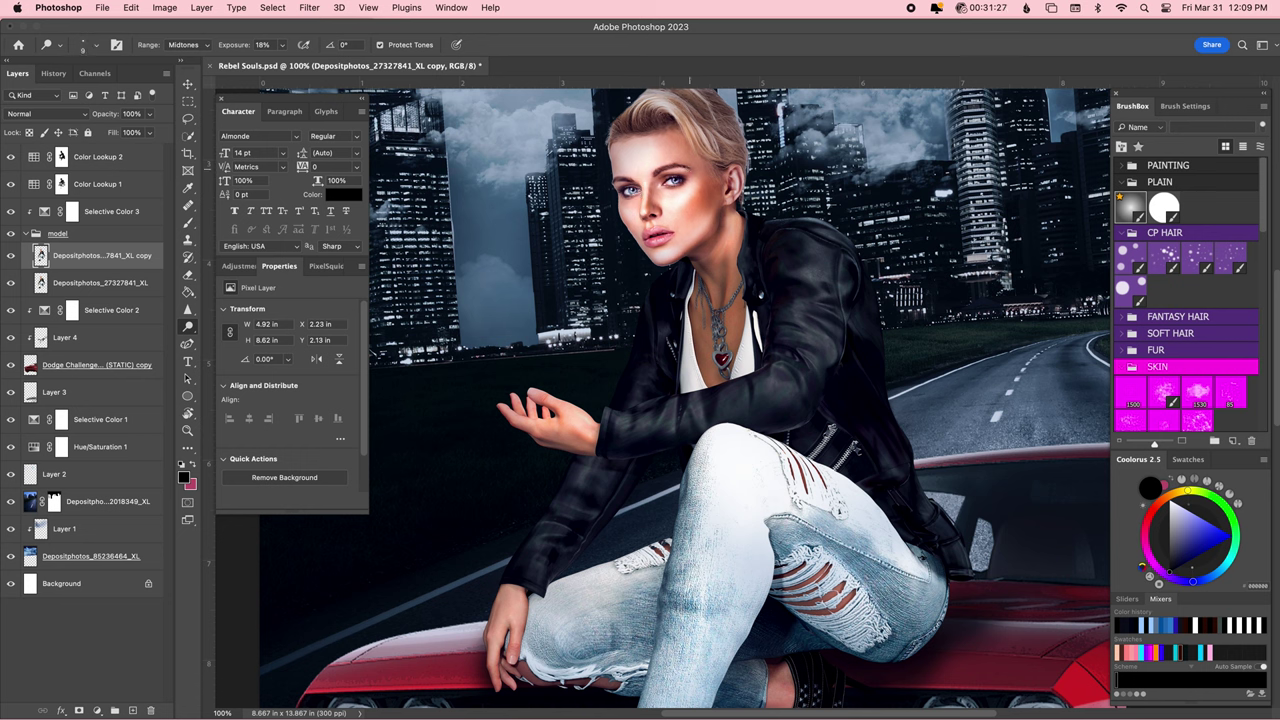
# Burn the face shading and smooth the skin with the Mixer Brush.
pyautogui.hotkey('shift', 'o')
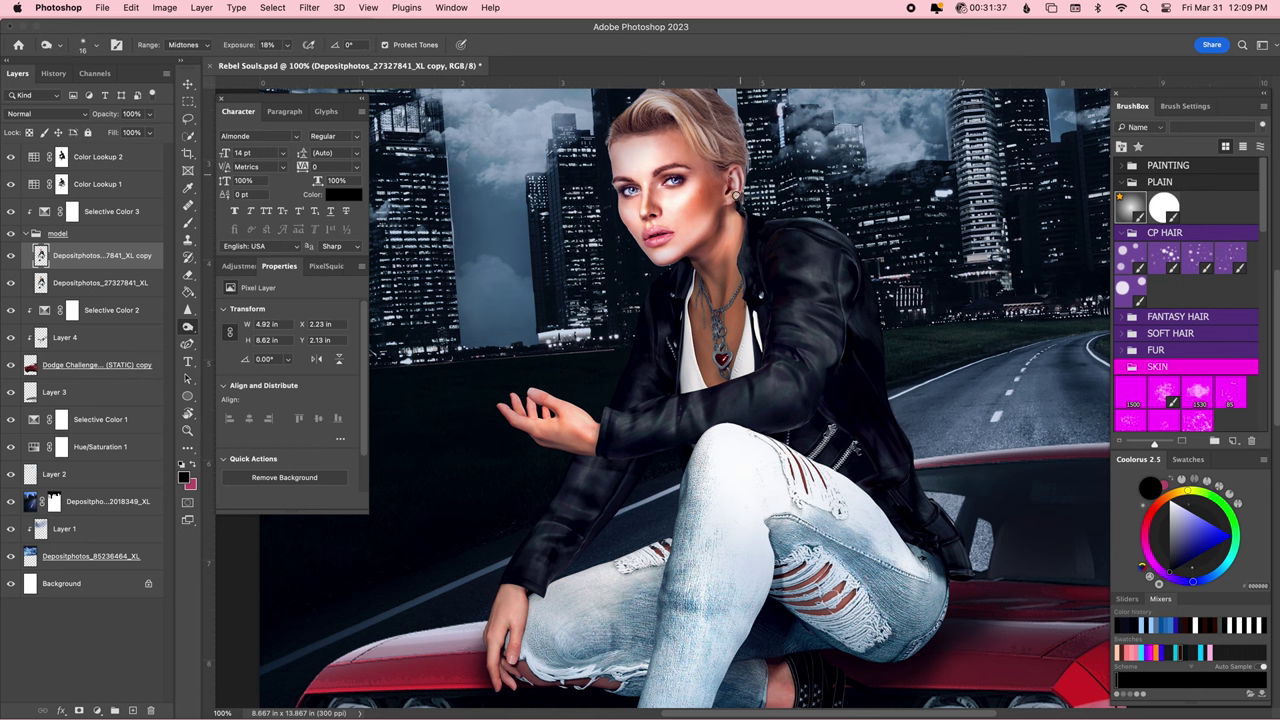
pyautogui.scroll(-3, 730, 203)
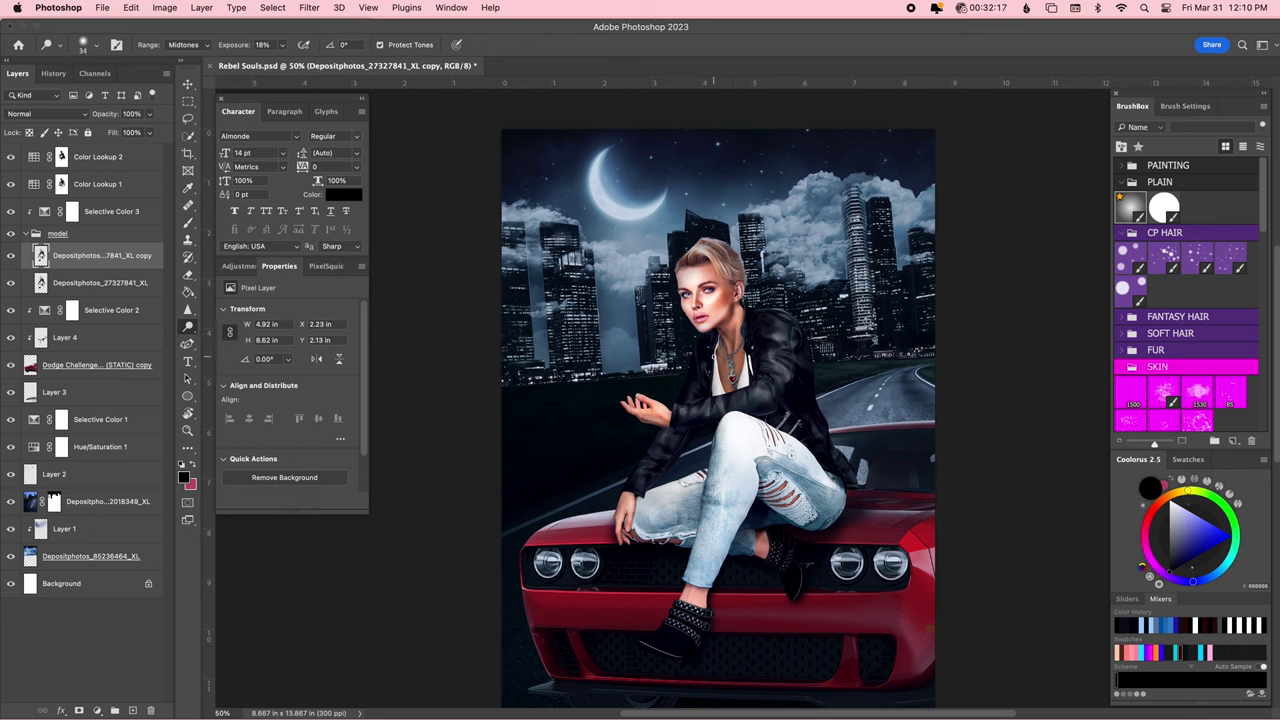
pyautogui.scroll(3, 755, 390)
pyautogui.press('b')
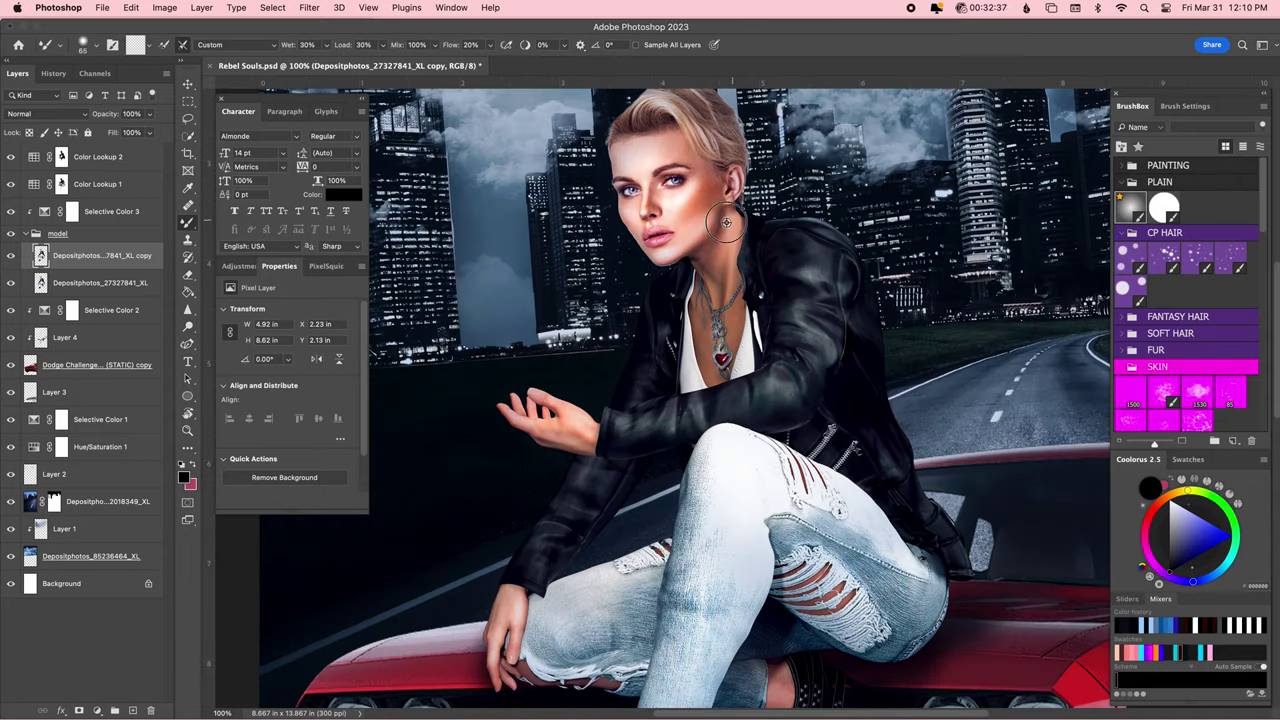
pyautogui.moveTo(745, 208); pyautogui.dragTo(733, 212)
pyautogui.moveTo(692, 182); pyautogui.dragTo(694, 182)
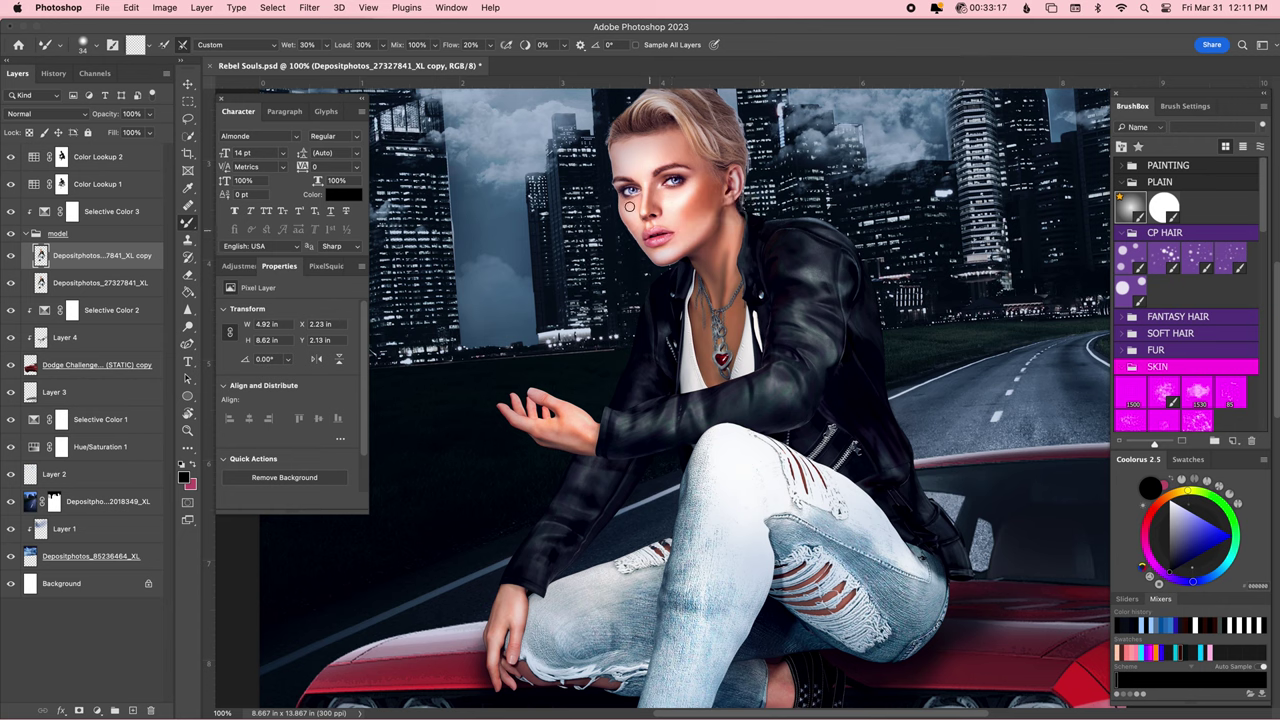
pyautogui.moveTo(557, 405); pyautogui.dragTo(575, 438)
pyautogui.press('o')
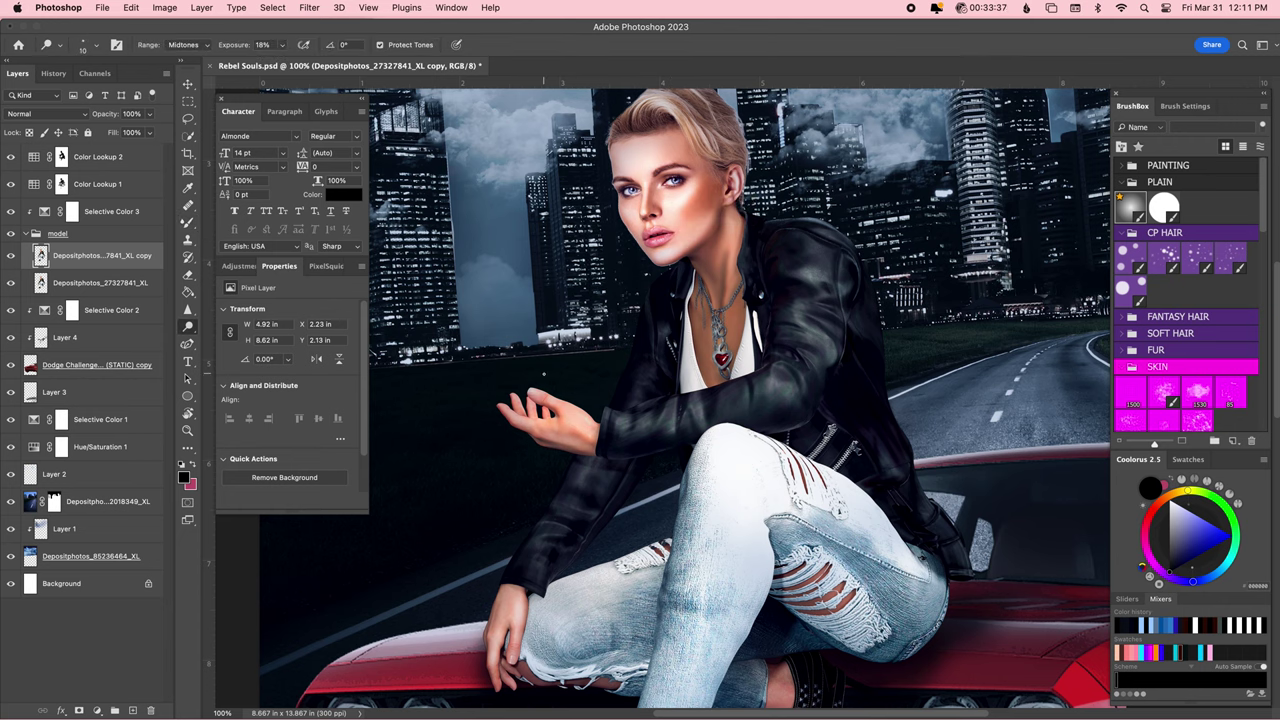
pyautogui.press('r')
pyautogui.write('lashes')
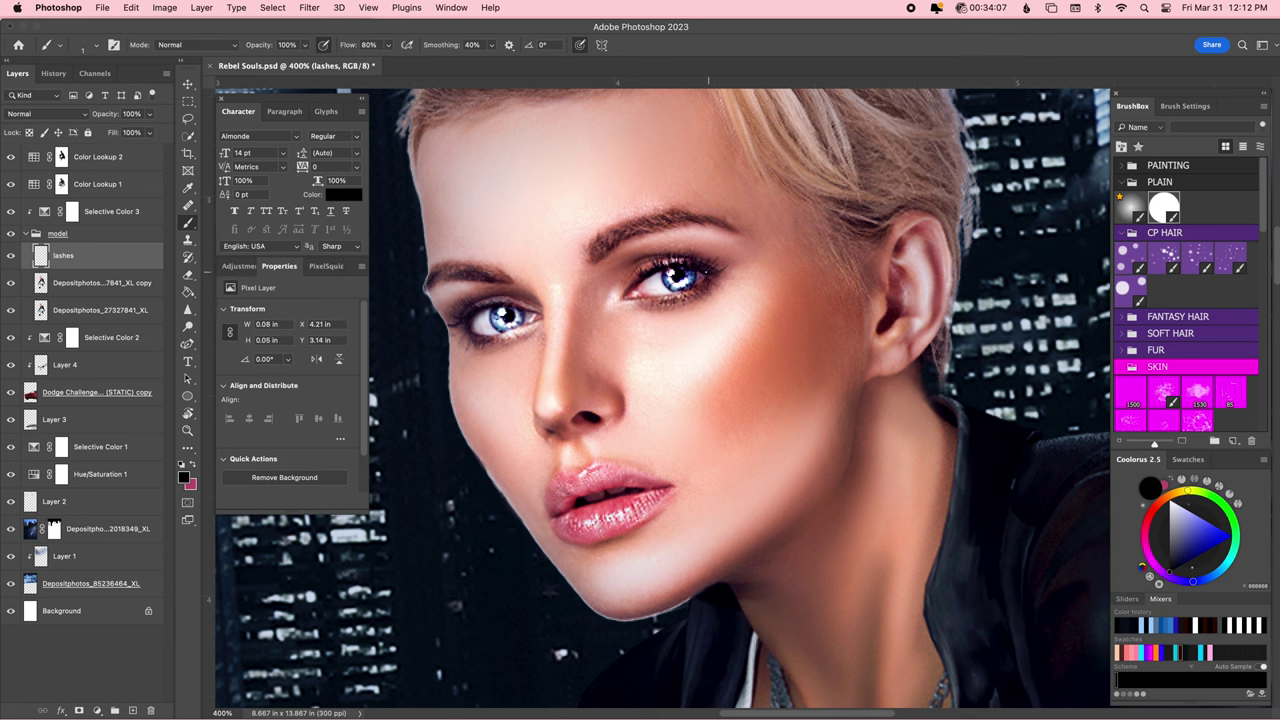
# Paint lashes near the eye and name the layer 'lashes/ brows'.
pyautogui.moveTo(695, 267); pyautogui.dragTo(675, 268)
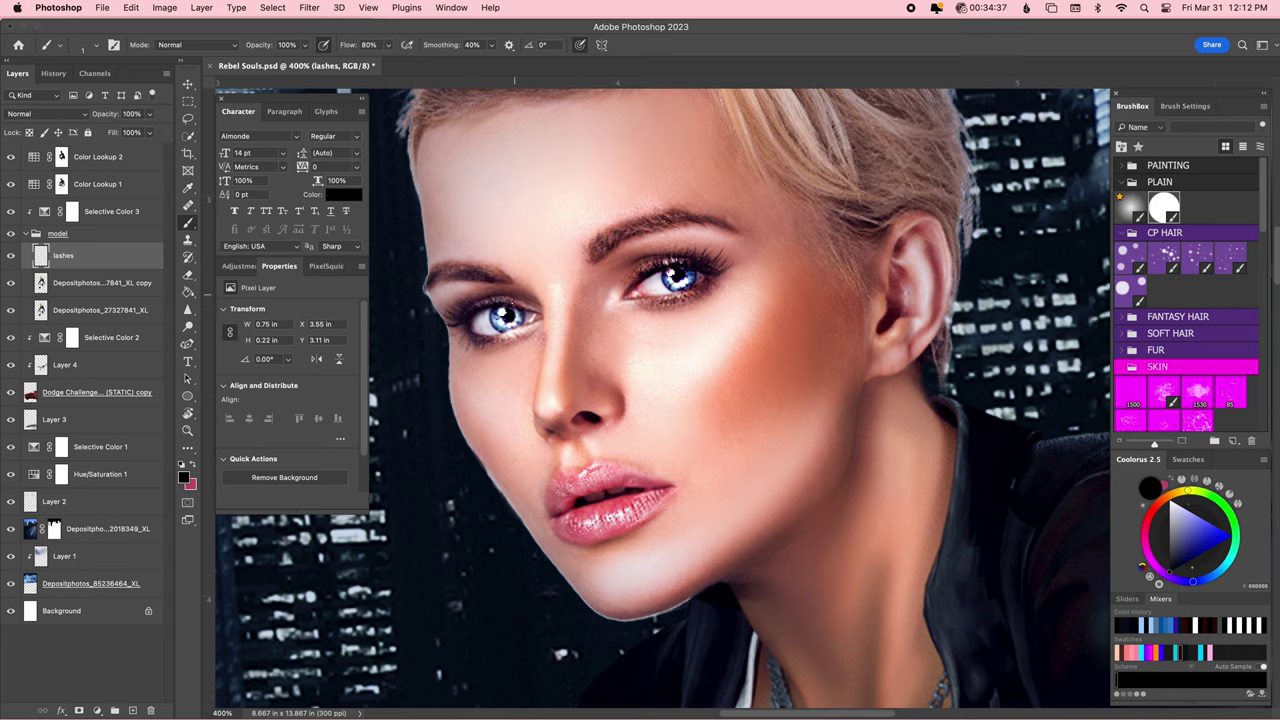
pyautogui.hotkey('ctrl', '-')
pyautogui.hotkey('ctrl', '-')
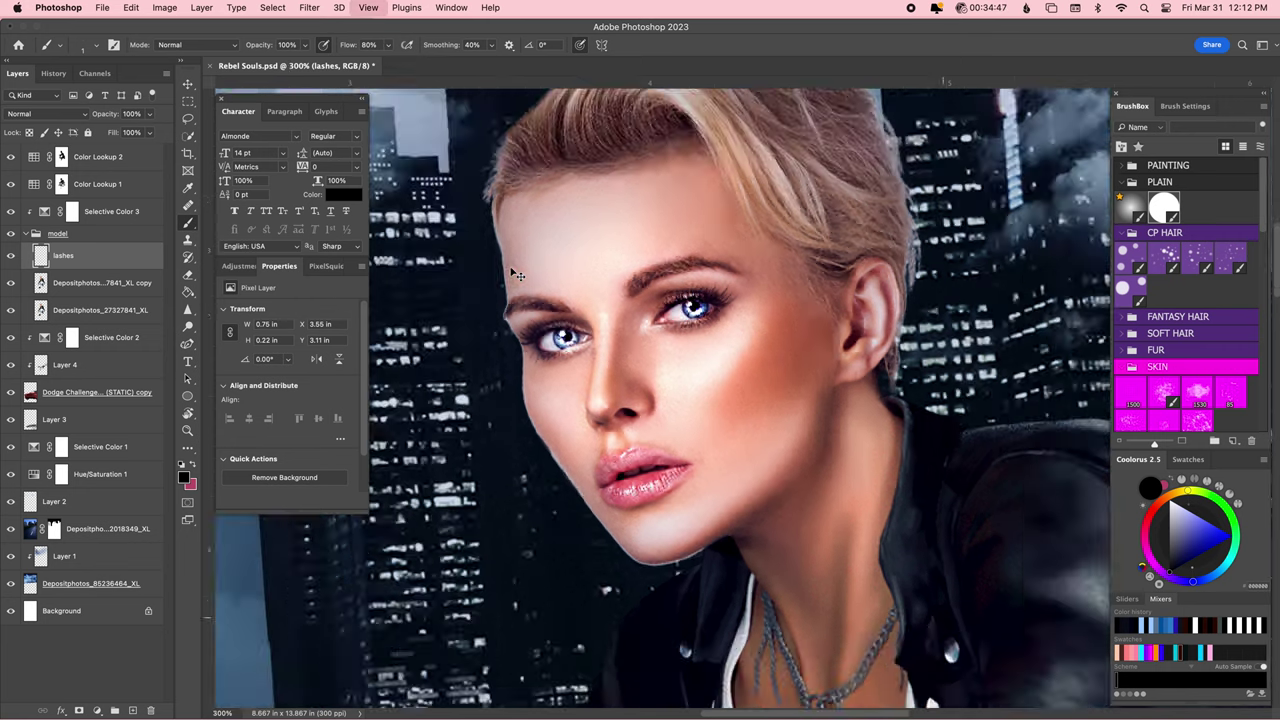
pyautogui.hotkey('ctrl', '-')
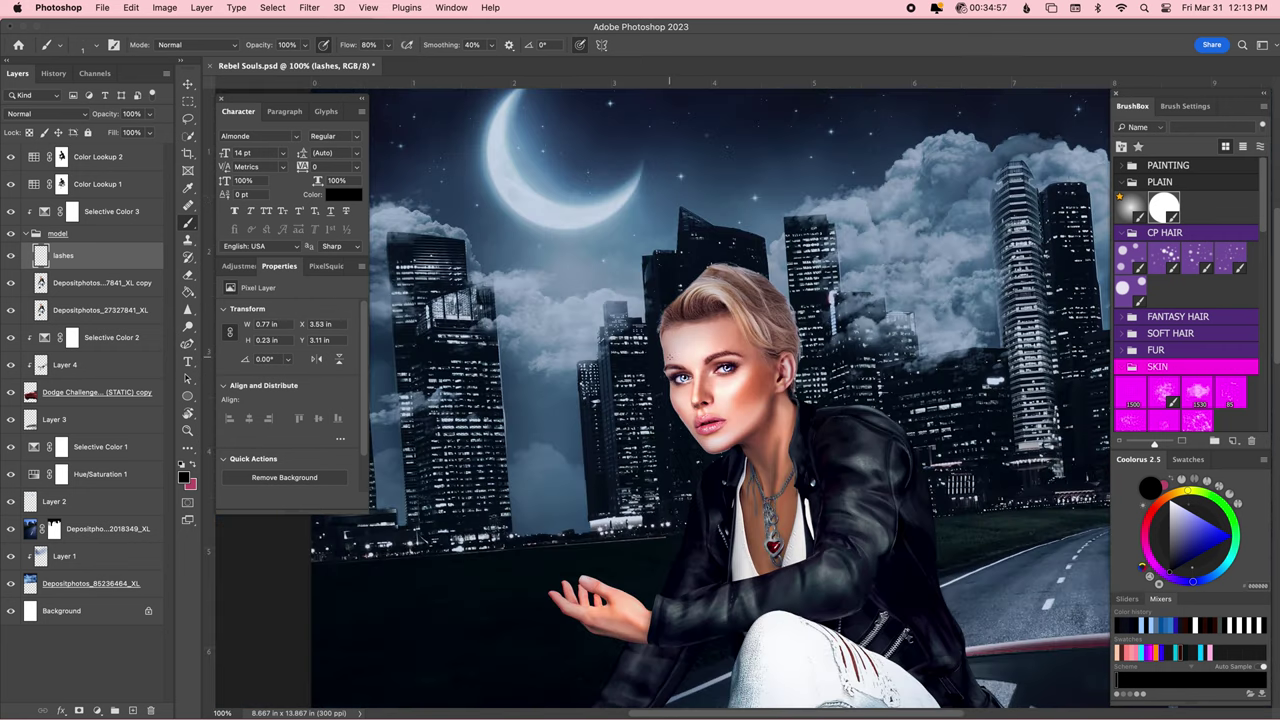
pyautogui.hotkey('ctrl', '+')
pyautogui.hotkey('ctrl', '+')
pyautogui.write('s')
pyautogui.press('Return')
# Sample darker eyebrow browns from the face for the brows, then save the document.
pyautogui.keyDown('alt'); pyautogui.click(660, 275); pyautogui.keyUp('alt')
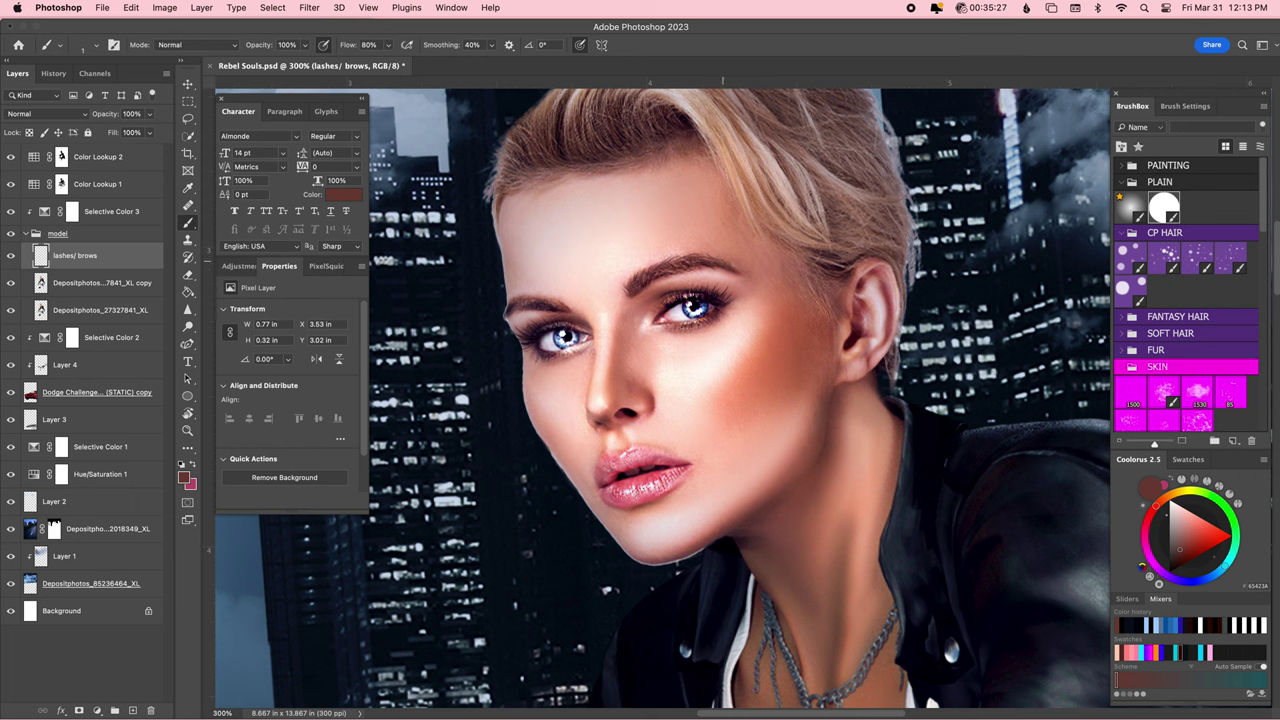
pyautogui.keyDown('alt'); pyautogui.click(672, 268); pyautogui.keyUp('alt')
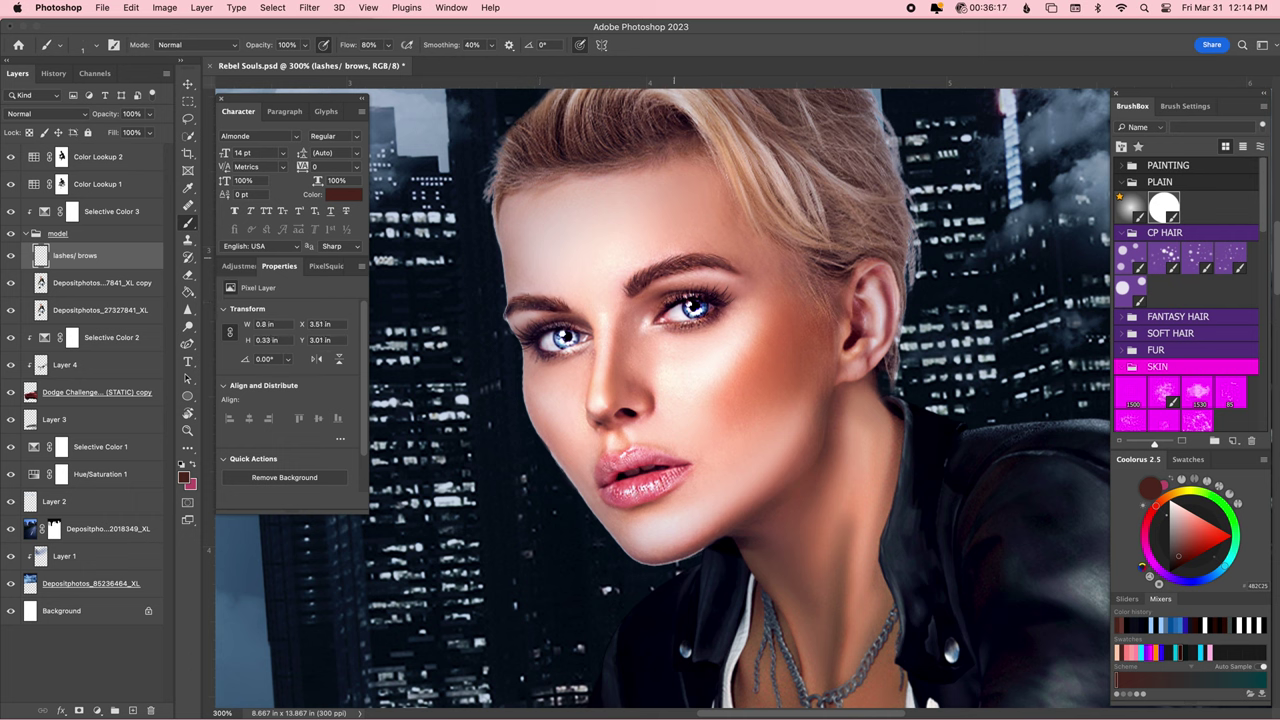
pyautogui.hotkey('ctrl', '-')
pyautogui.hotkey('ctrl', '-')
pyautogui.hotkey('ctrl', '-')
pyautogui.press('cmd+s')
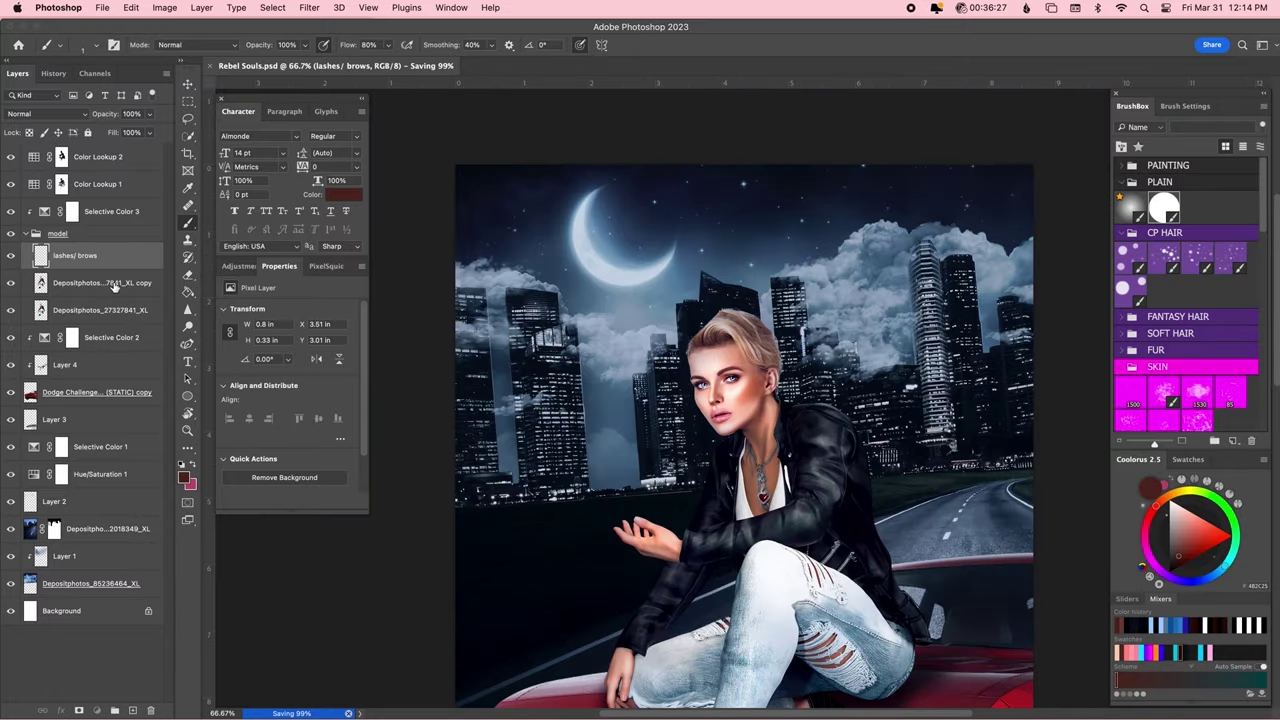
# Merge the retouched model copy down into the layer below.
pyautogui.click(115, 287)
pyautogui.keyDown('shift'); pyautogui.click(100, 310); pyautogui.keyUp('shift')
pyautogui.press('cmd+e')
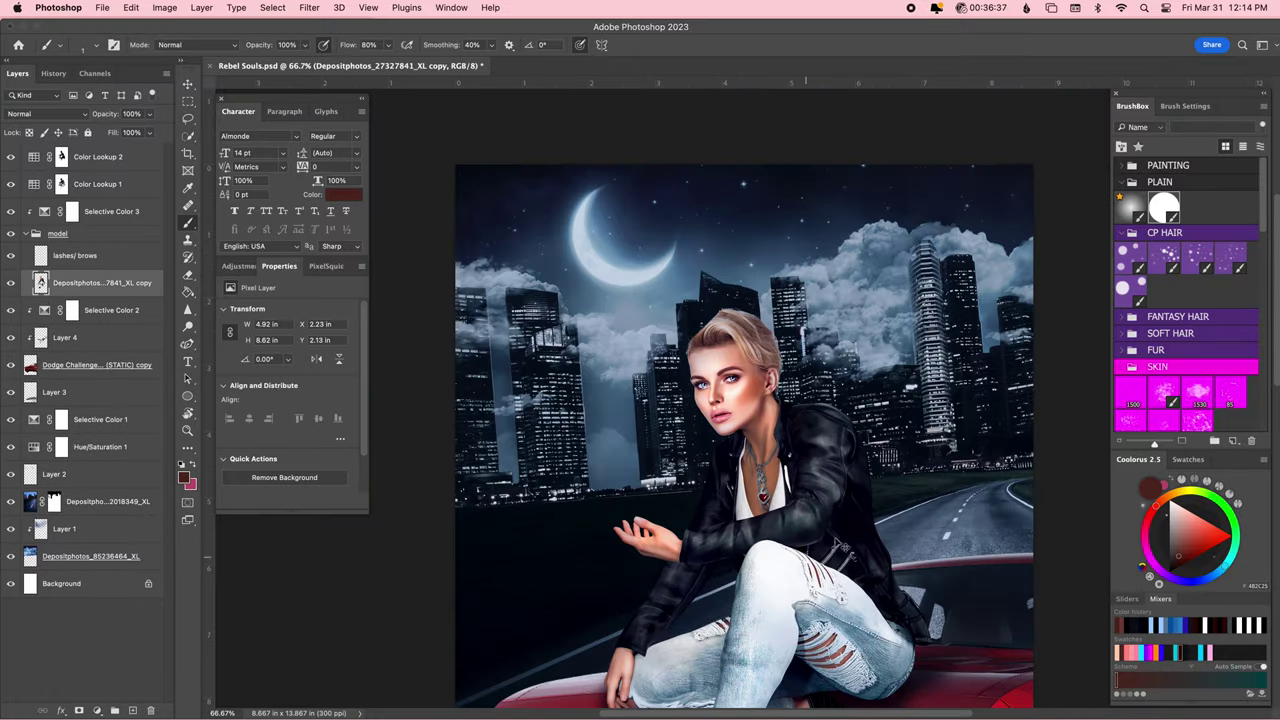
# Contract the selection slightly and add a layer mask to the merged model layer.
pyautogui.keyDown('super'); pyautogui.click(41, 283); pyautogui.keyUp('super')
pyautogui.click(201, 7)
pyautogui.click(470, 247)
pyautogui.press('Return')
pyautogui.click(79, 711)
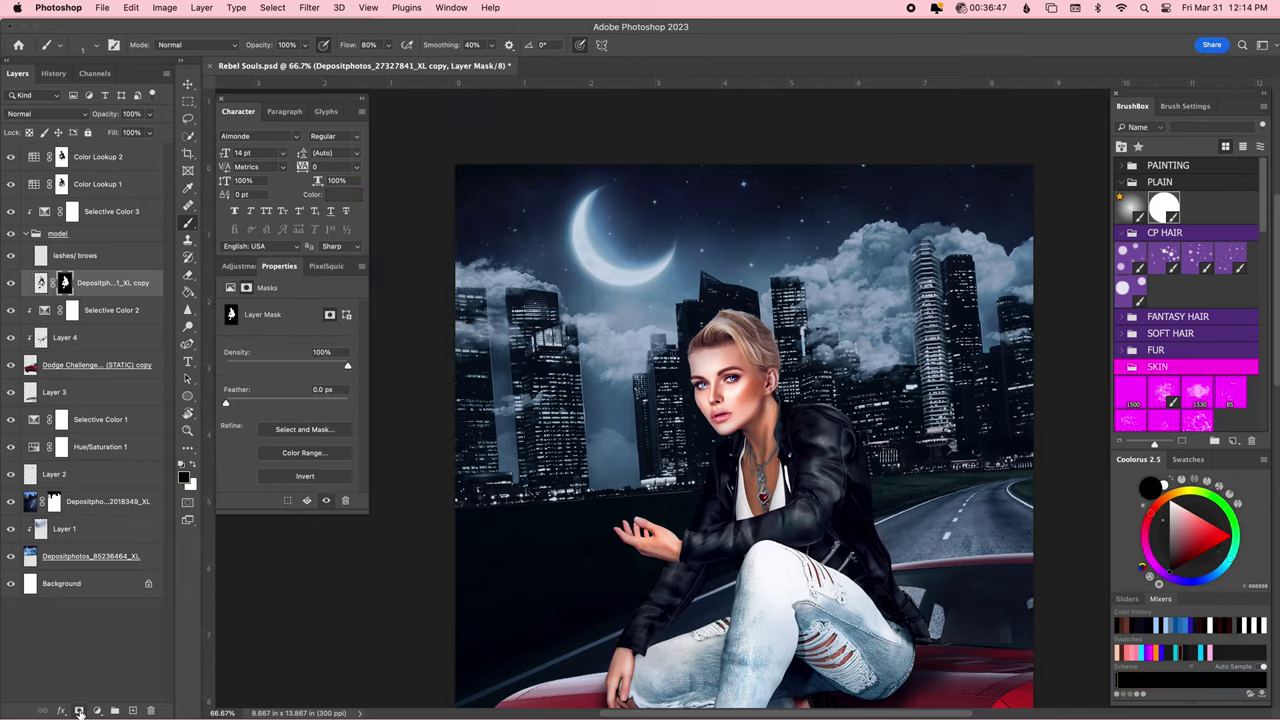
# Add a new empty layer at the top of the model group and begin renaming it.
pyautogui.scroll(3, 755, 370)
pyautogui.click(115, 711)
pyautogui.doubleClick(61, 255)
# Name the layer 'color', set it to Color blend, and paint pink blush on the right cheek at 40% opacity.
pyautogui.write('color')
pyautogui.press('Return')
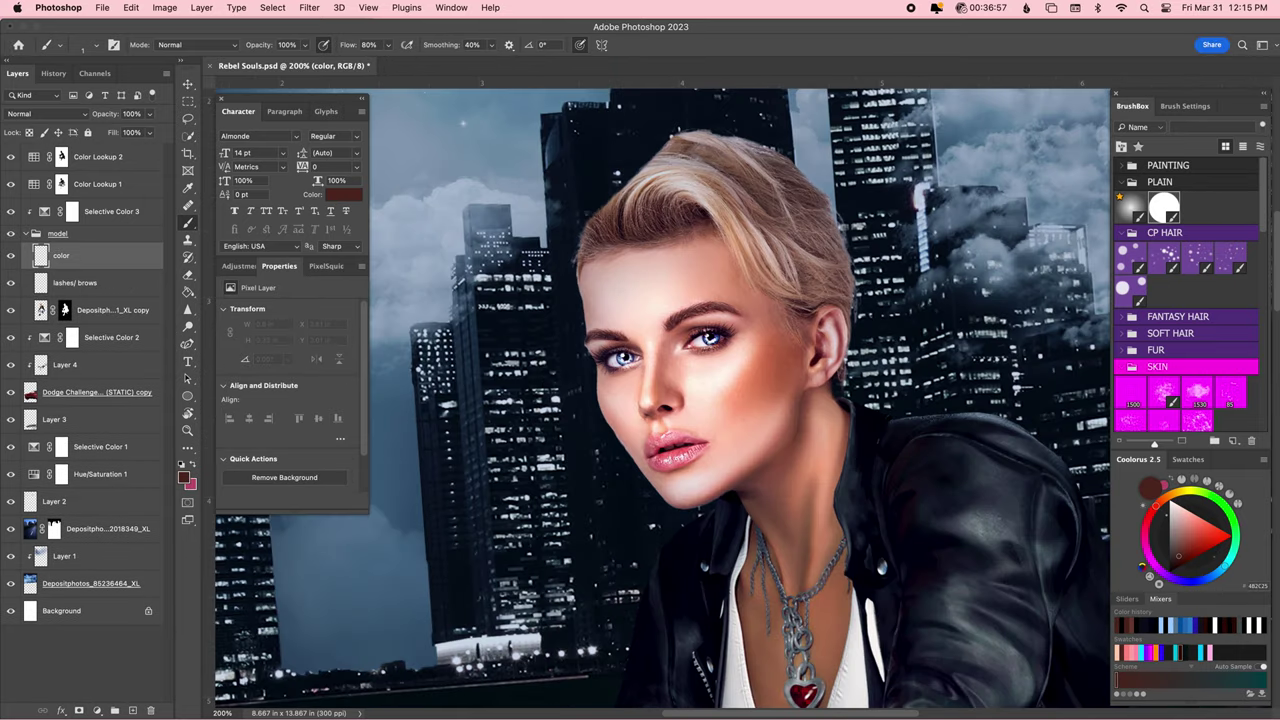
pyautogui.click(47, 113)
pyautogui.click(60, 474)
pyautogui.click(1136, 653)
pyautogui.click(1131, 207)
pyautogui.click(288, 45)
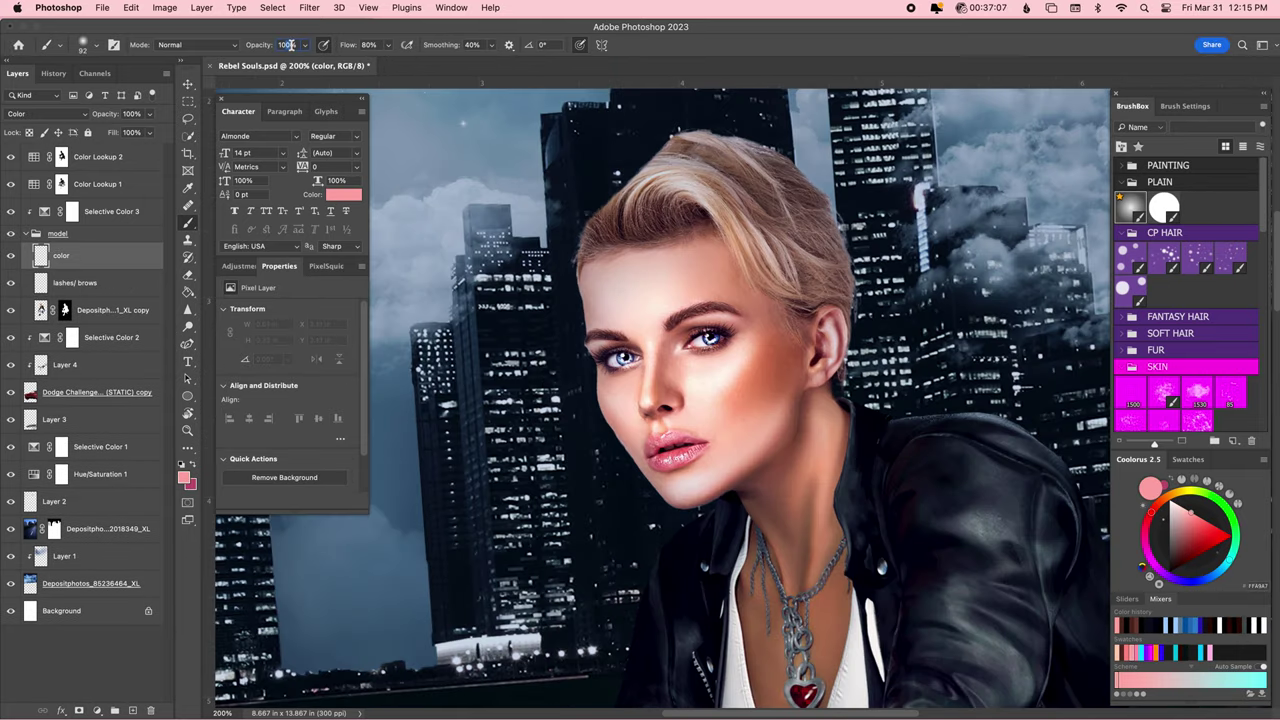
pyautogui.write('40')
pyautogui.moveTo(760, 365); pyautogui.dragTo(730, 400)
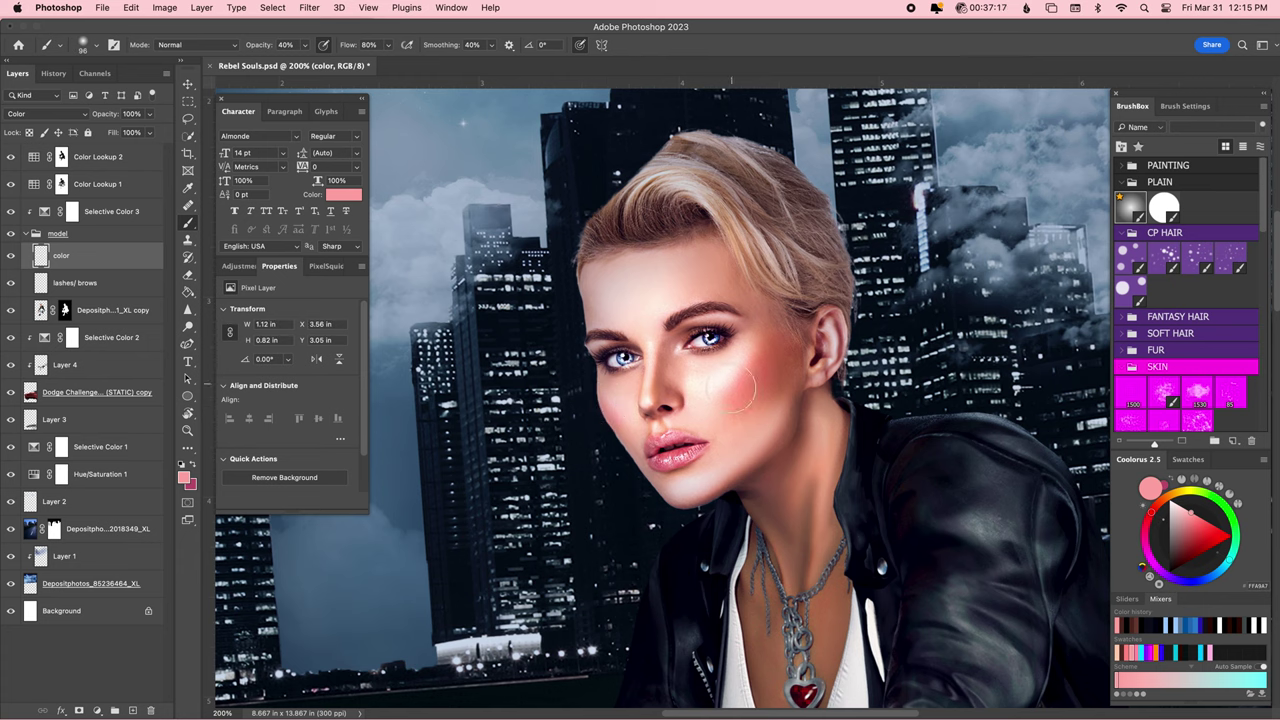
# Add a new layer named 'highlight'.
pyautogui.click(133, 710)
pyautogui.doubleClick(67, 255)
pyautogui.write('highlight')
pyautogui.press('Return')
# Paint near-white highlights on the cheek, forehead and nose bridge with a soft SKIN brush.
pyautogui.click(1165, 393)
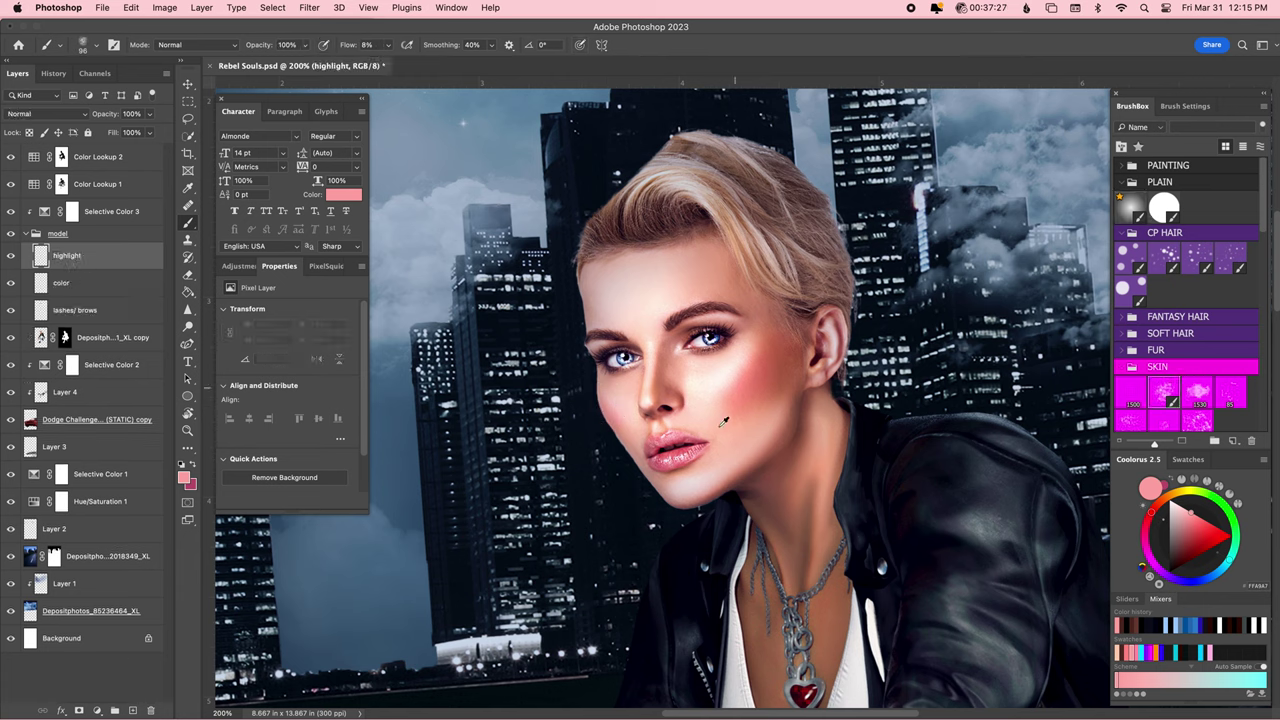
pyautogui.click(1176, 508)
pyautogui.moveTo(752, 356); pyautogui.dragTo(738, 372)
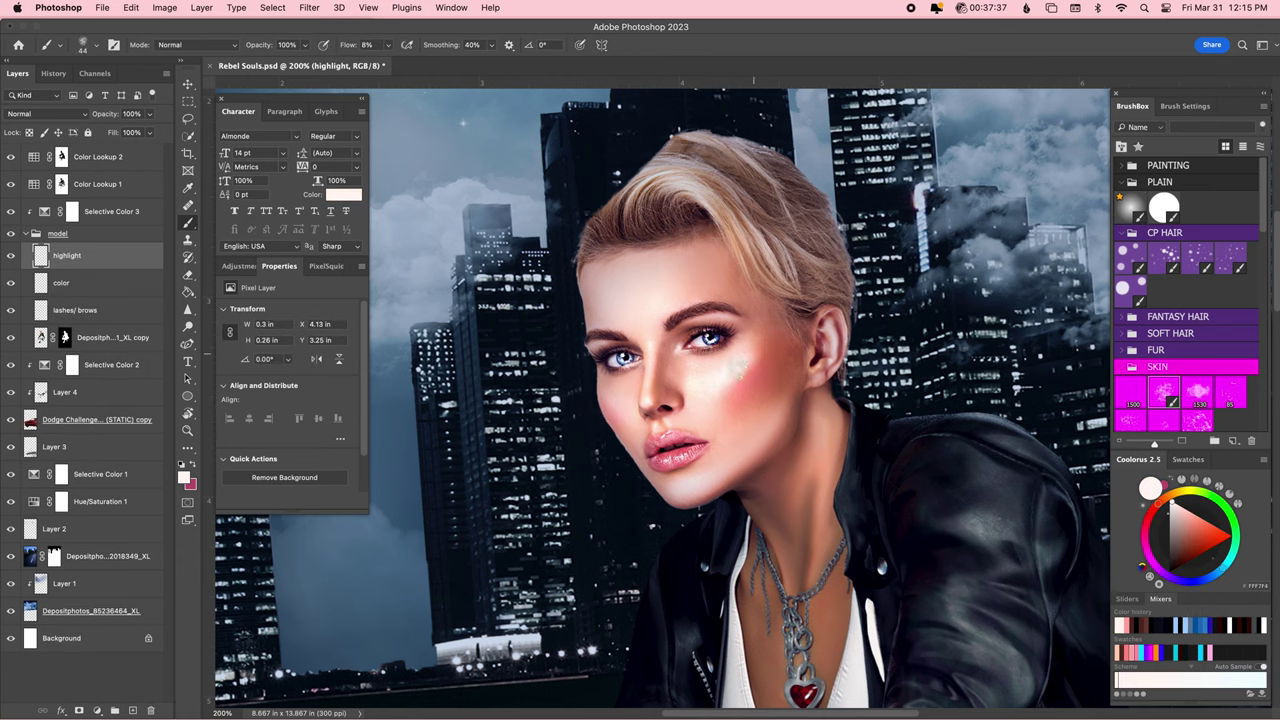
pyautogui.moveTo(650, 285)
pyautogui.mouseDown()
pyautogui.moveTo(690, 300)
pyautogui.moveTo(648, 375)
pyautogui.mouseUp()
pyautogui.press('[')
pyautogui.press('[')
pyautogui.press('[')
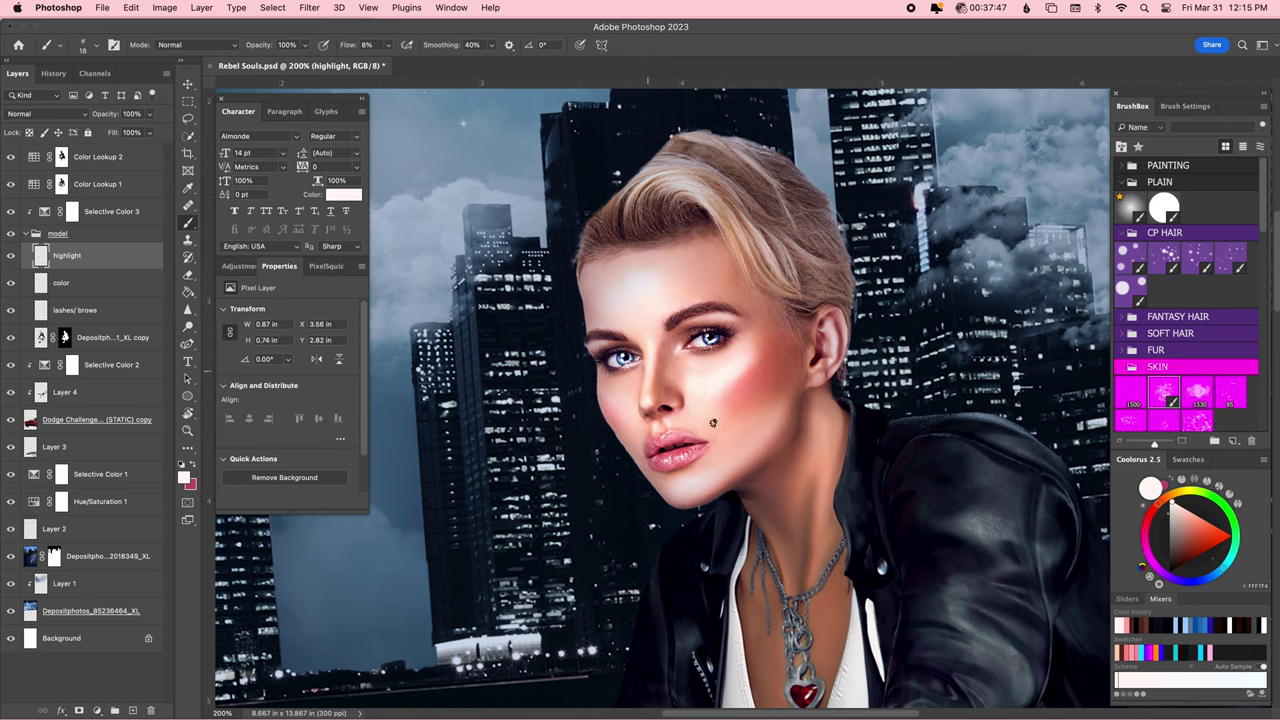
pyautogui.press(']')
pyautogui.moveTo(734, 371); pyautogui.dragTo(745, 372)
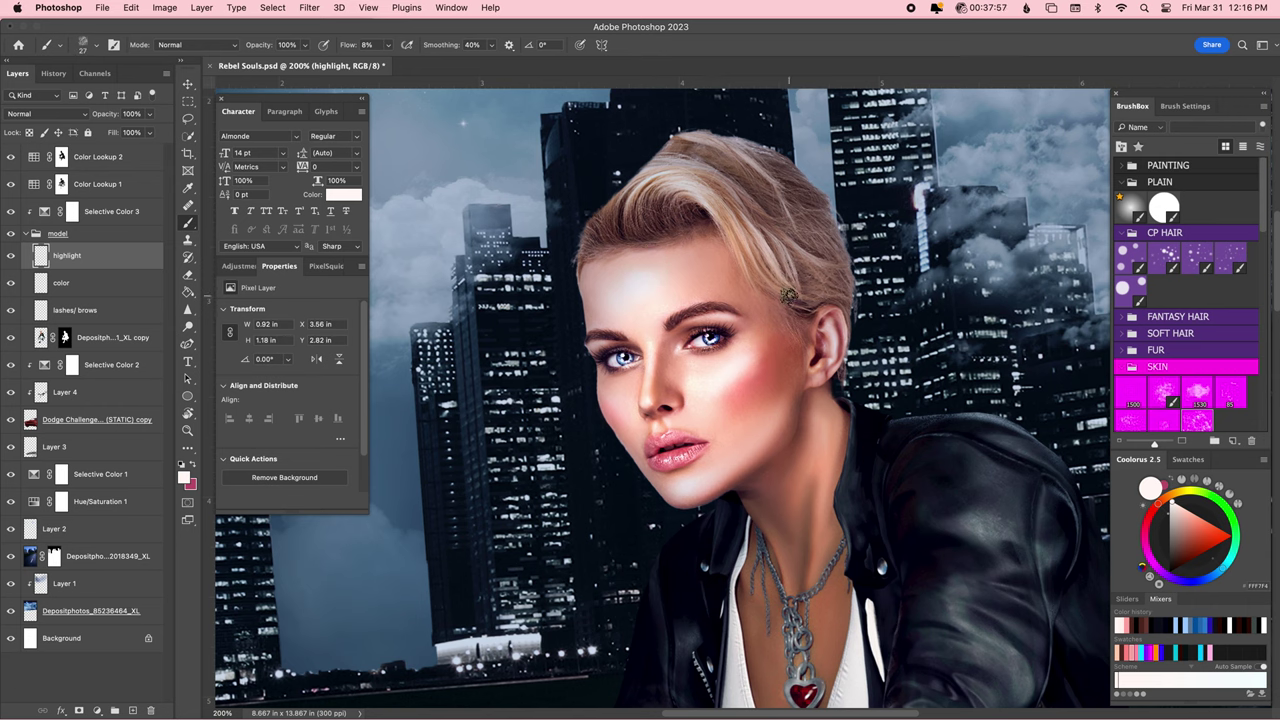
# Paint a larger soft highlight along the woman's neck.
pyautogui.press(']')
pyautogui.moveTo(850, 492); pyautogui.dragTo(800, 484)
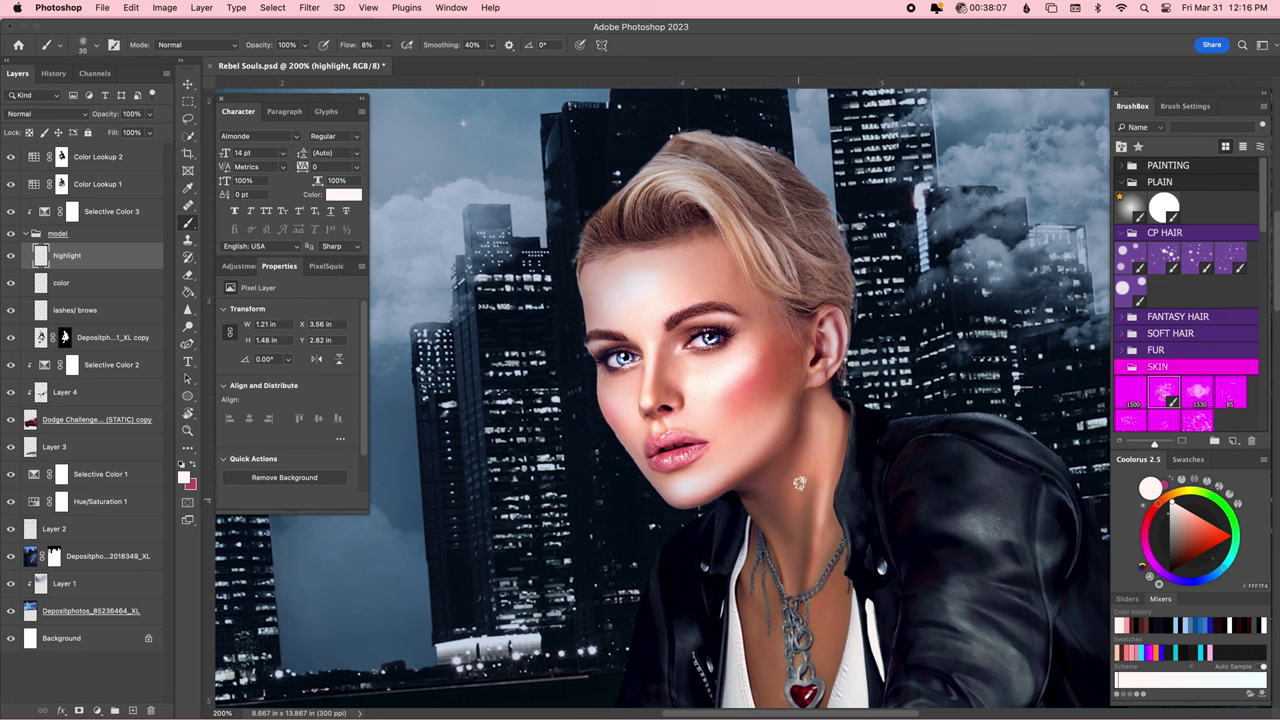
pyautogui.press('[')
pyautogui.press('[')
pyautogui.press('[')
pyautogui.hotkey('ctrl', '-')
pyautogui.hotkey('ctrl', '-')
pyautogui.hotkey('ctrl', '-')
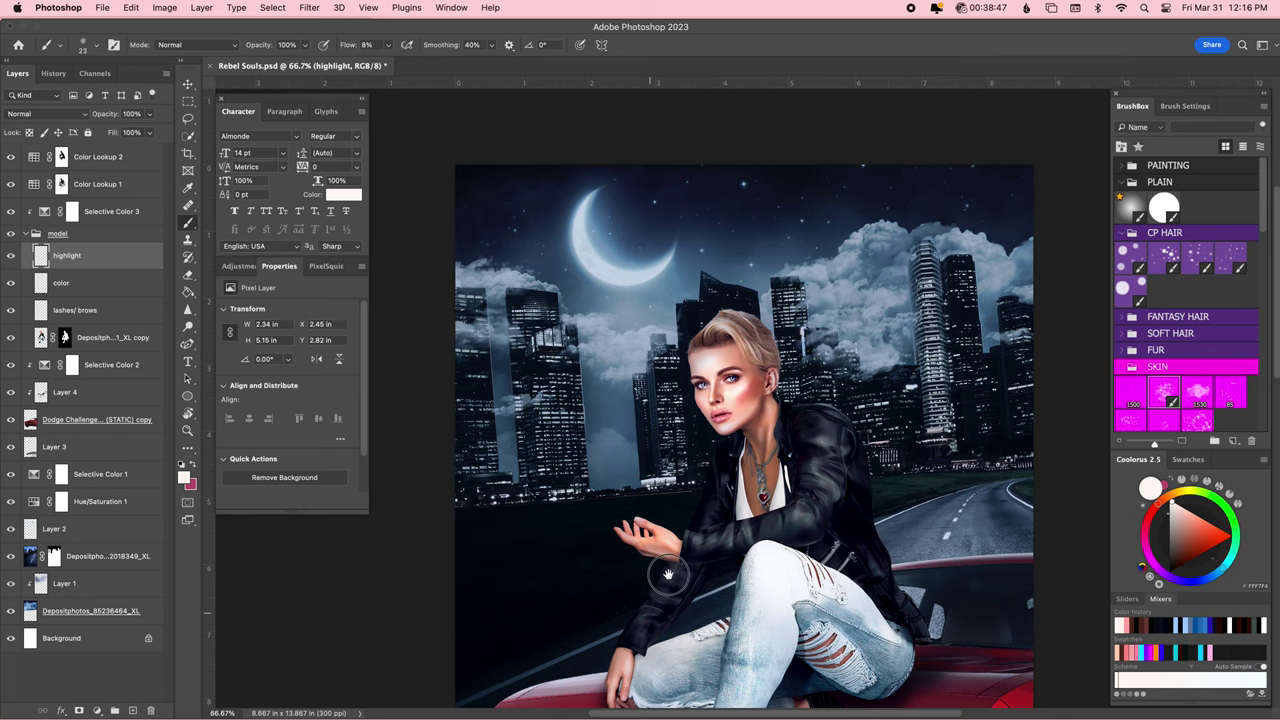
# Shrink the brush and save the cover document.
pyautogui.scroll(-5, 668, 580)
pyautogui.hscroll(-2, 668, 580)
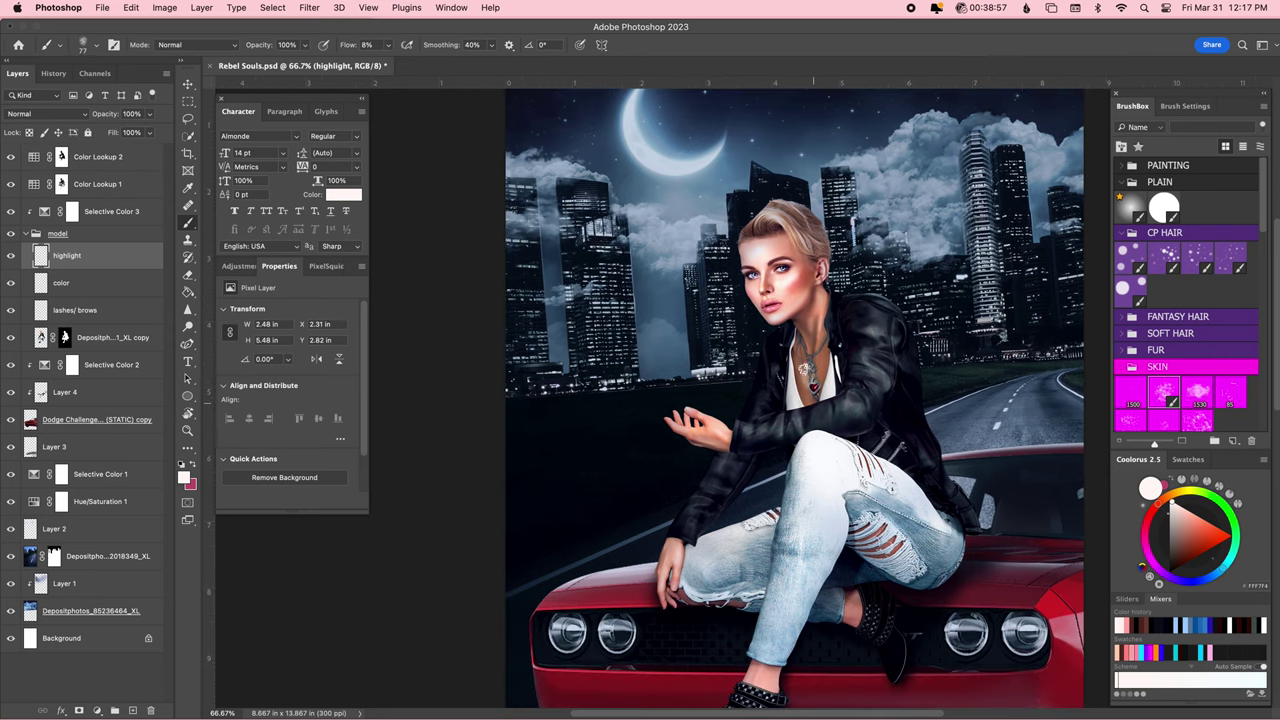
pyautogui.press('[')
pyautogui.press('[')
pyautogui.press('[')
pyautogui.press('super+s')
pyautogui.press('super+minus')
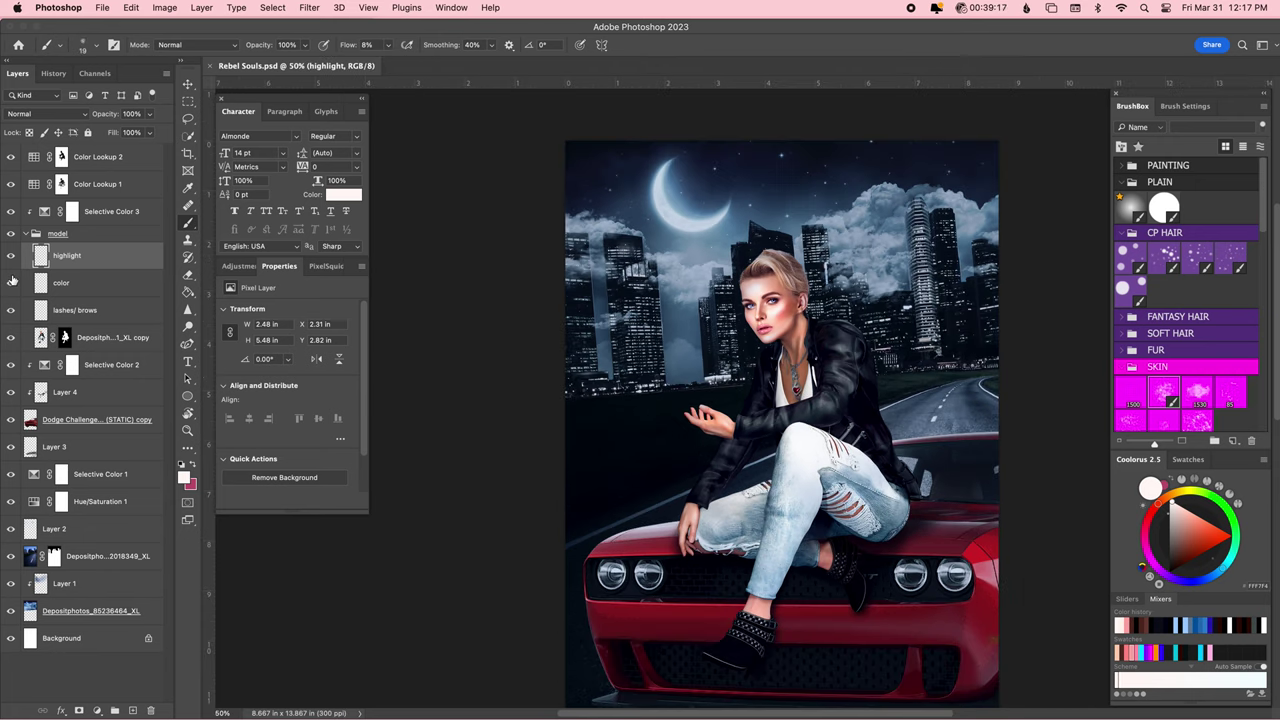
# Duplicate Layer 2 and apply a Gaussian Blur to the copy.
pyautogui.click(80, 528)
pyautogui.press('super+j')
pyautogui.click(310, 7)
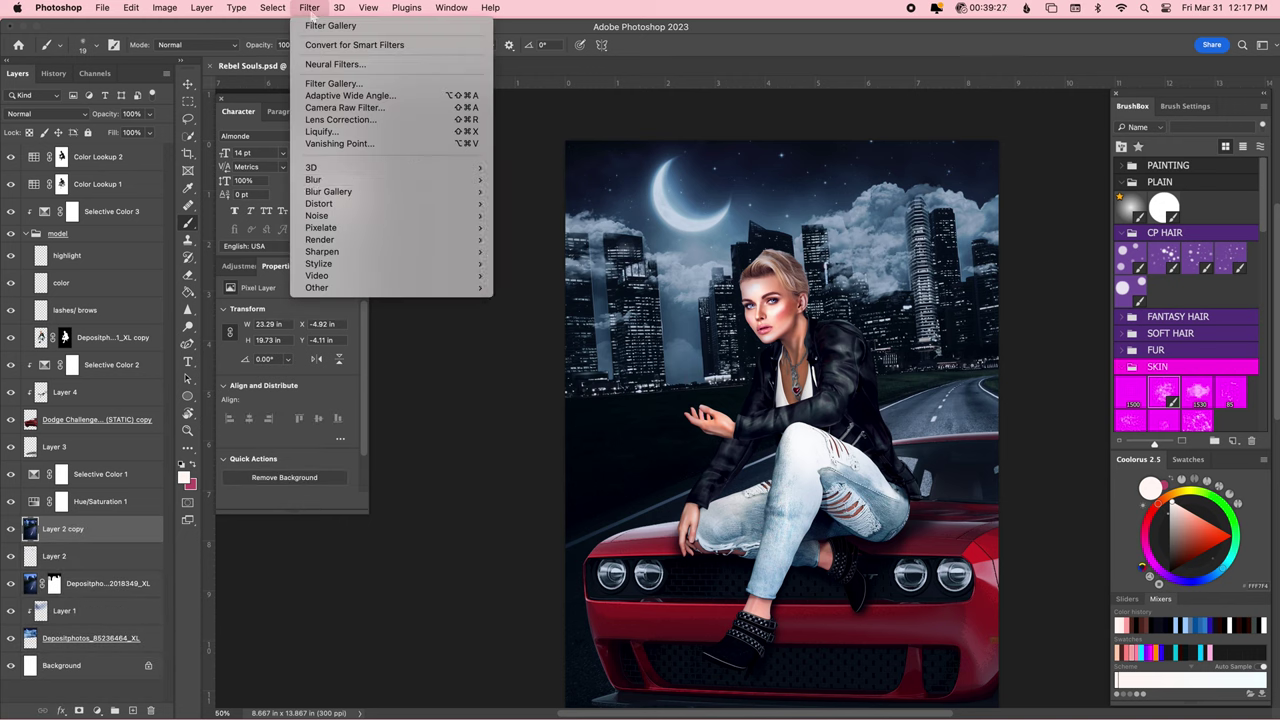
pyautogui.click(534, 236)
pyautogui.press('super+minus')
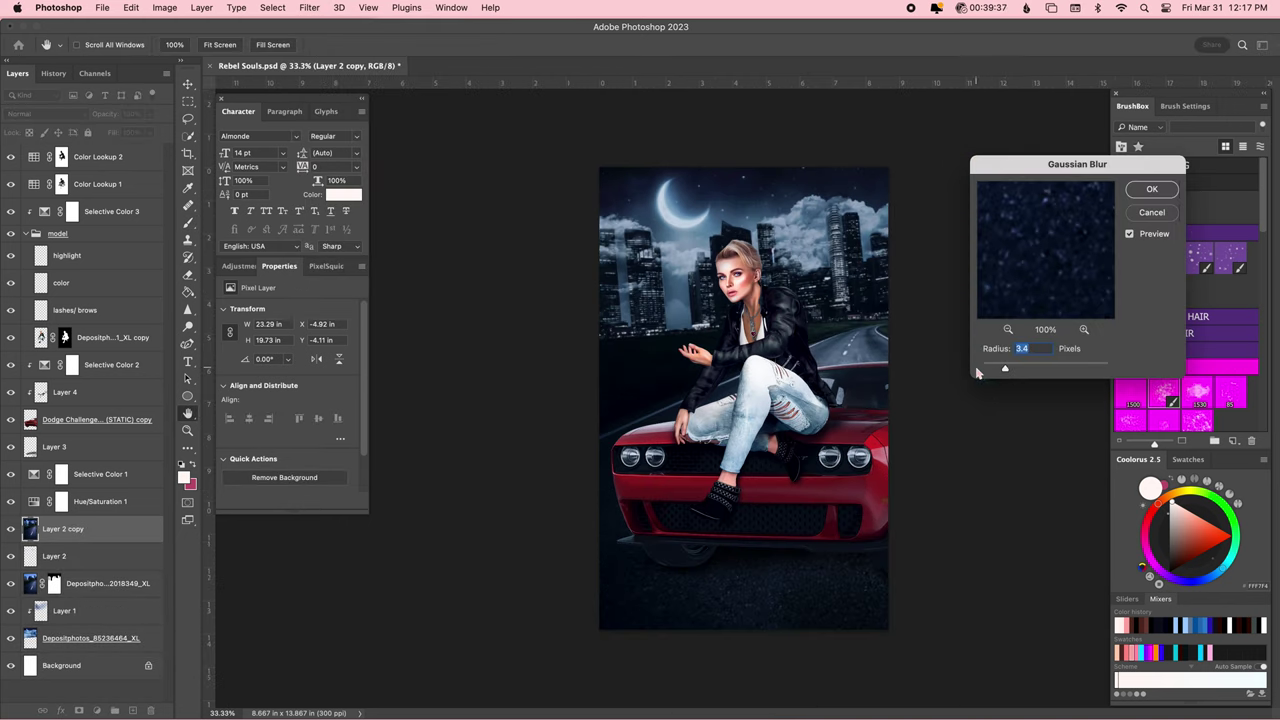
pyautogui.press('Return')
# Hide the blurred Layer 2 copy behind a black mask and add empty Layer 5.
pyautogui.press('b')
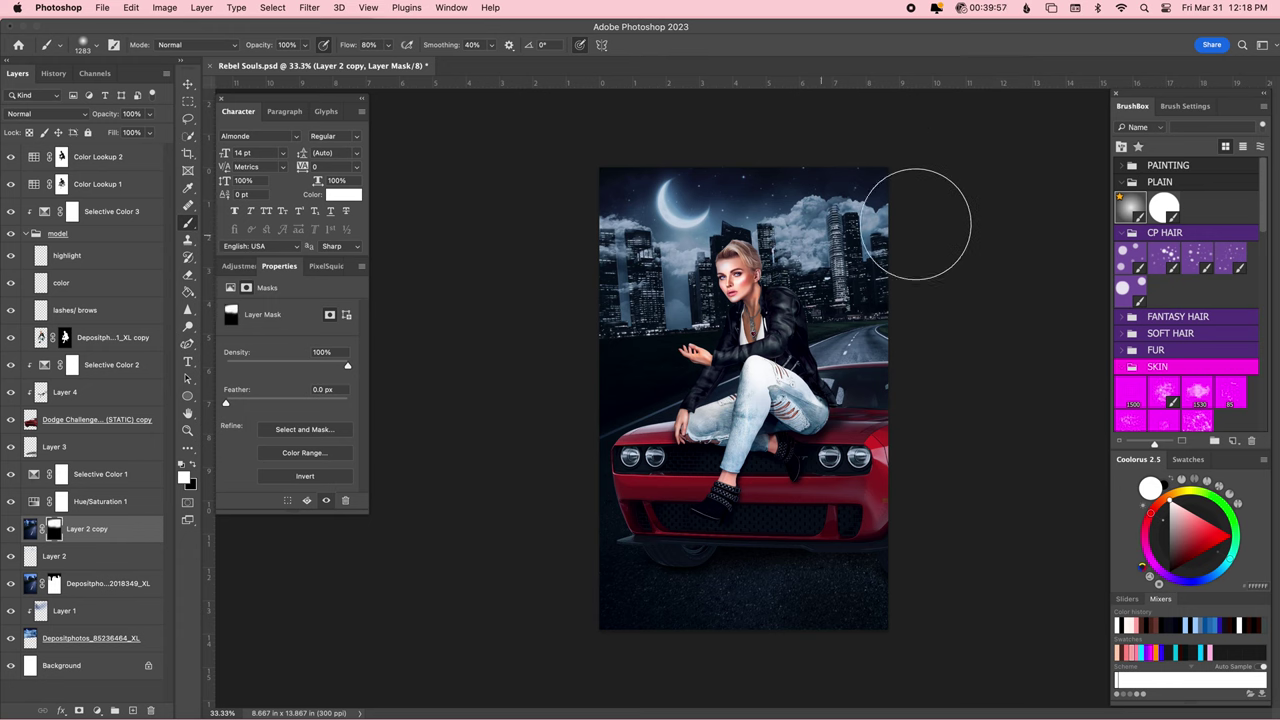
pyautogui.click(10, 529)
pyautogui.press('super+plus')
# Paint an orange Color Dodge glow on Layer 5 over the city lights right of the woman, at 79% opacity.
pyautogui.click(132, 710)
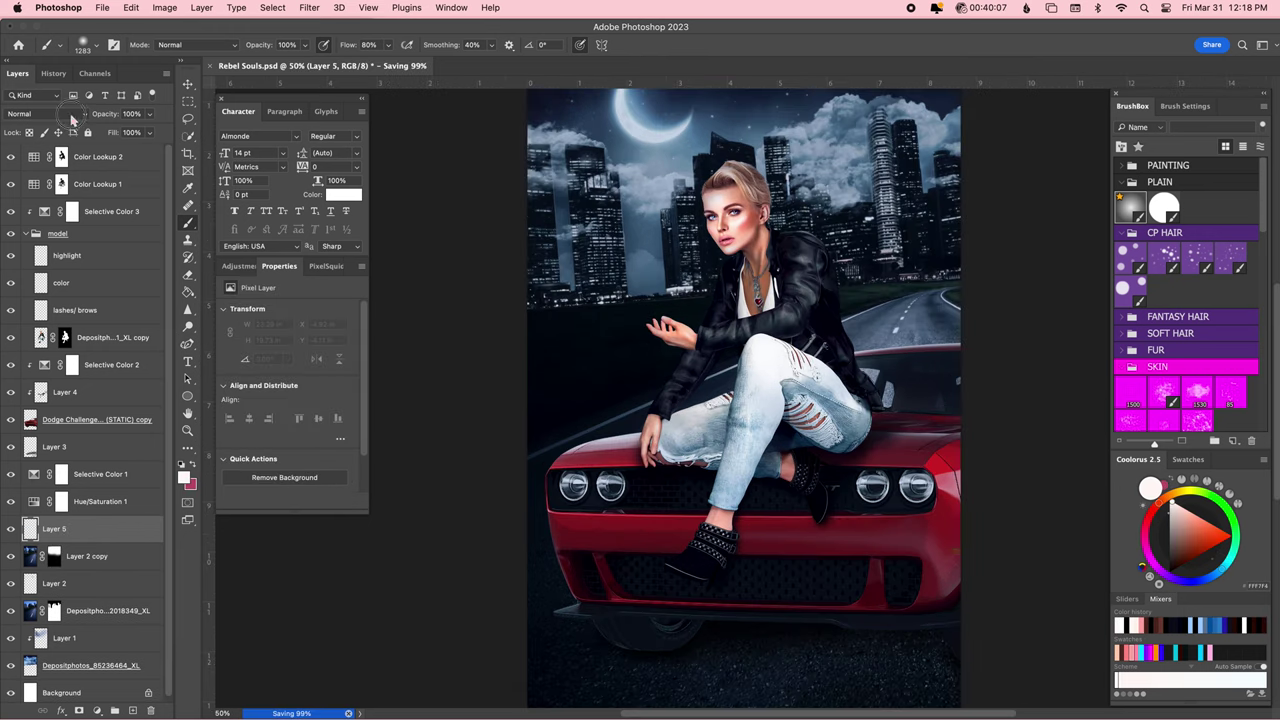
pyautogui.click(1200, 540)
pyautogui.click(872, 225)
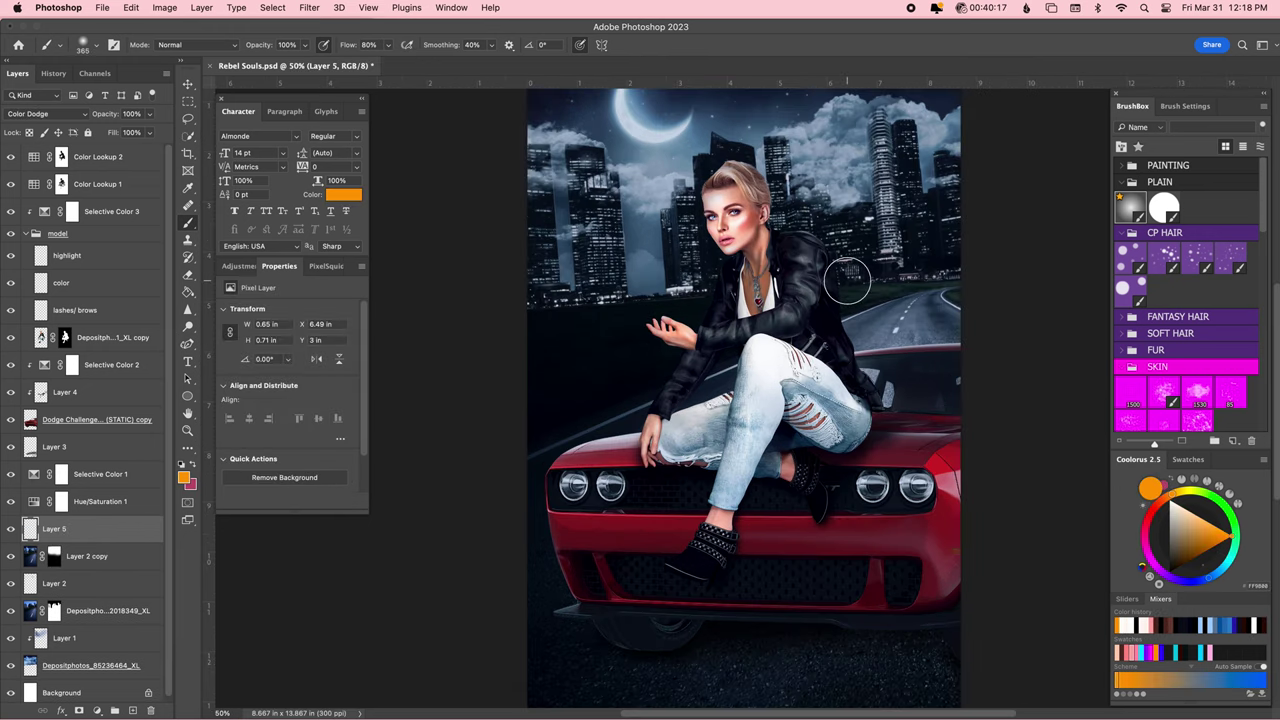
pyautogui.press('super+bracketright')
pyautogui.press('super+bracketright')
pyautogui.press('super+z')
pyautogui.moveTo(905, 260); pyautogui.dragTo(915, 190)
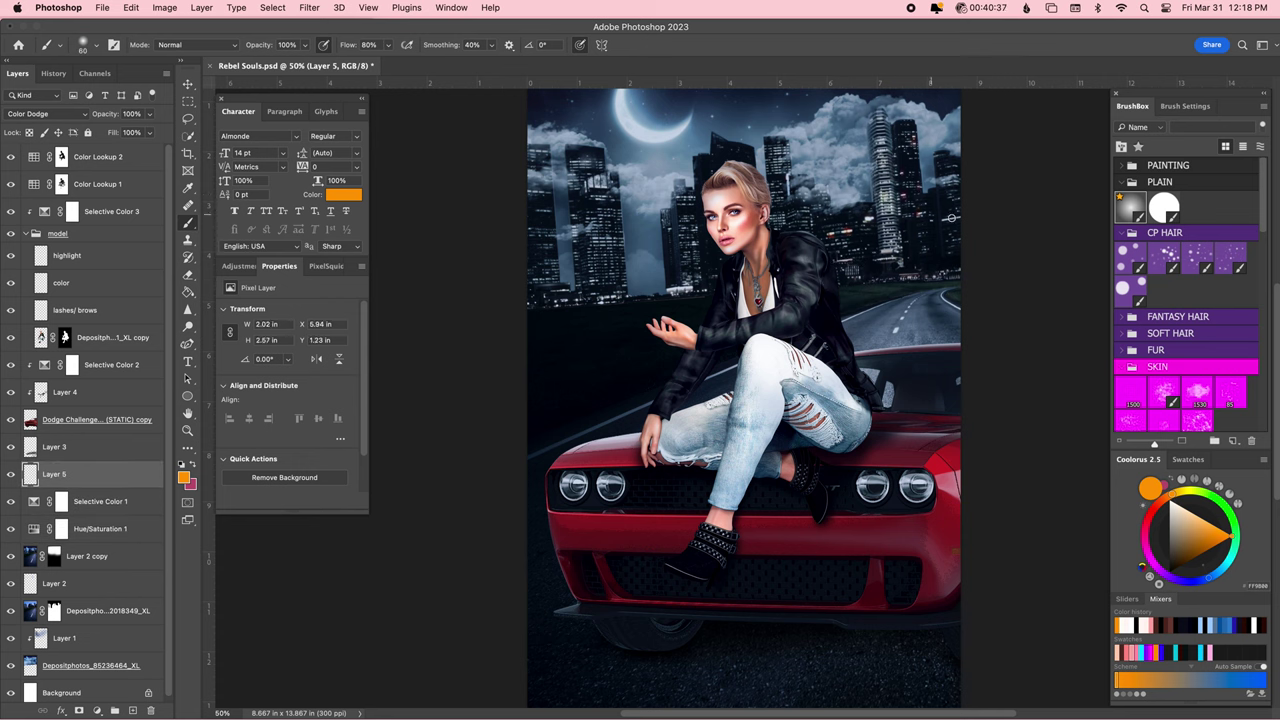
pyautogui.moveTo(949, 166); pyautogui.dragTo(907, 186)
pyautogui.press('super+minus')
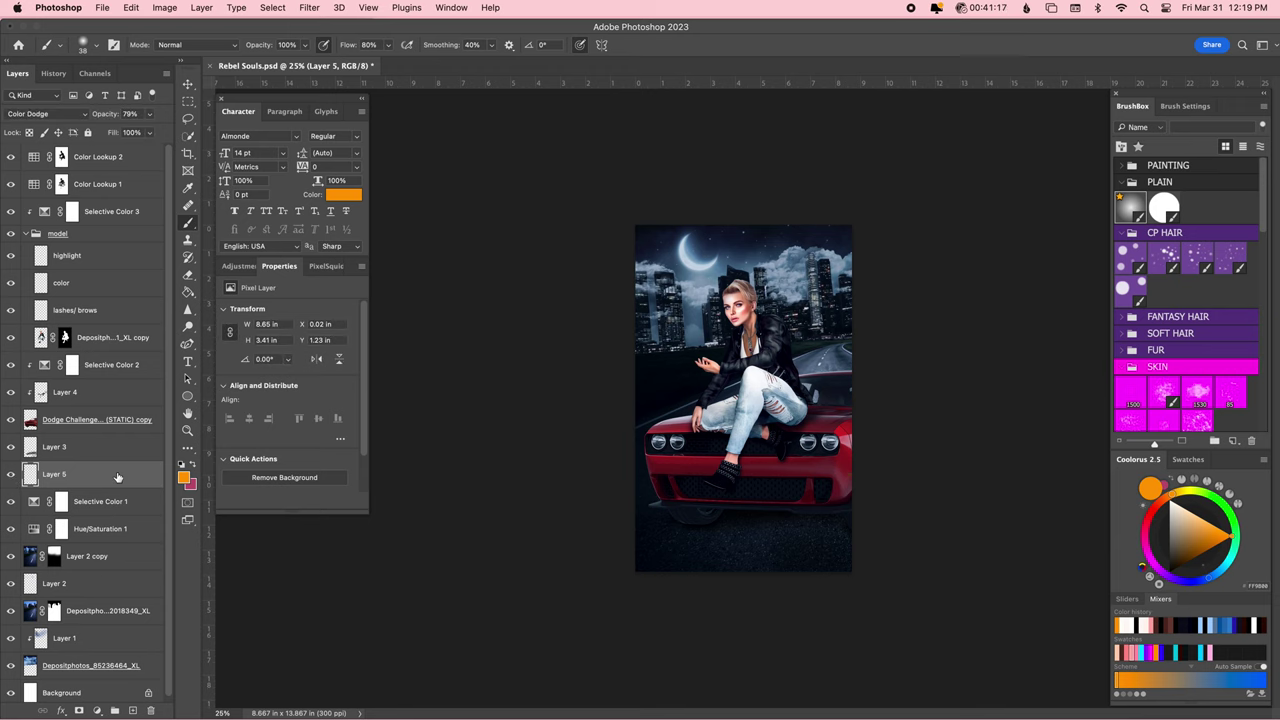
pyautogui.press('super+equal')
pyautogui.click(100, 337)
# Create a layer named 'hair back' beneath the woman's layer.
pyautogui.press('shift+super+alt+n')
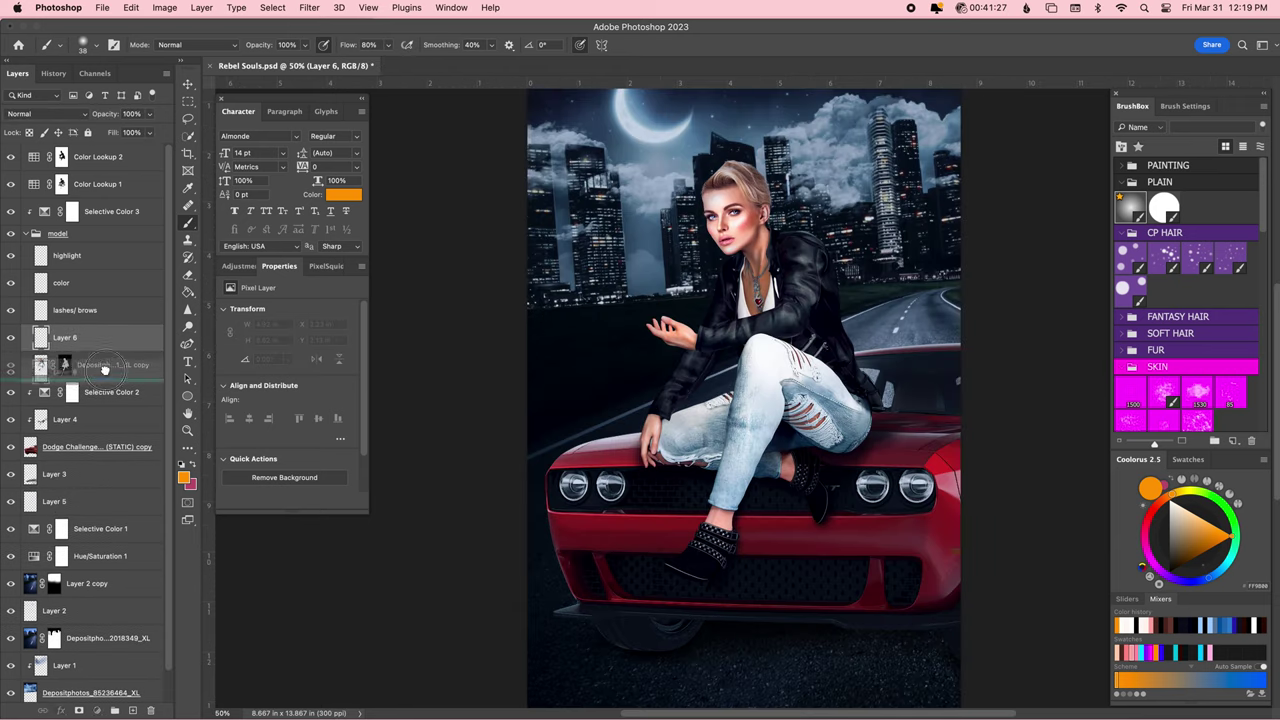
pyautogui.moveTo(104, 370); pyautogui.dragTo(104, 374)
pyautogui.doubleClick(64, 364)
pyautogui.write('hair back')
pyautogui.press('Return')
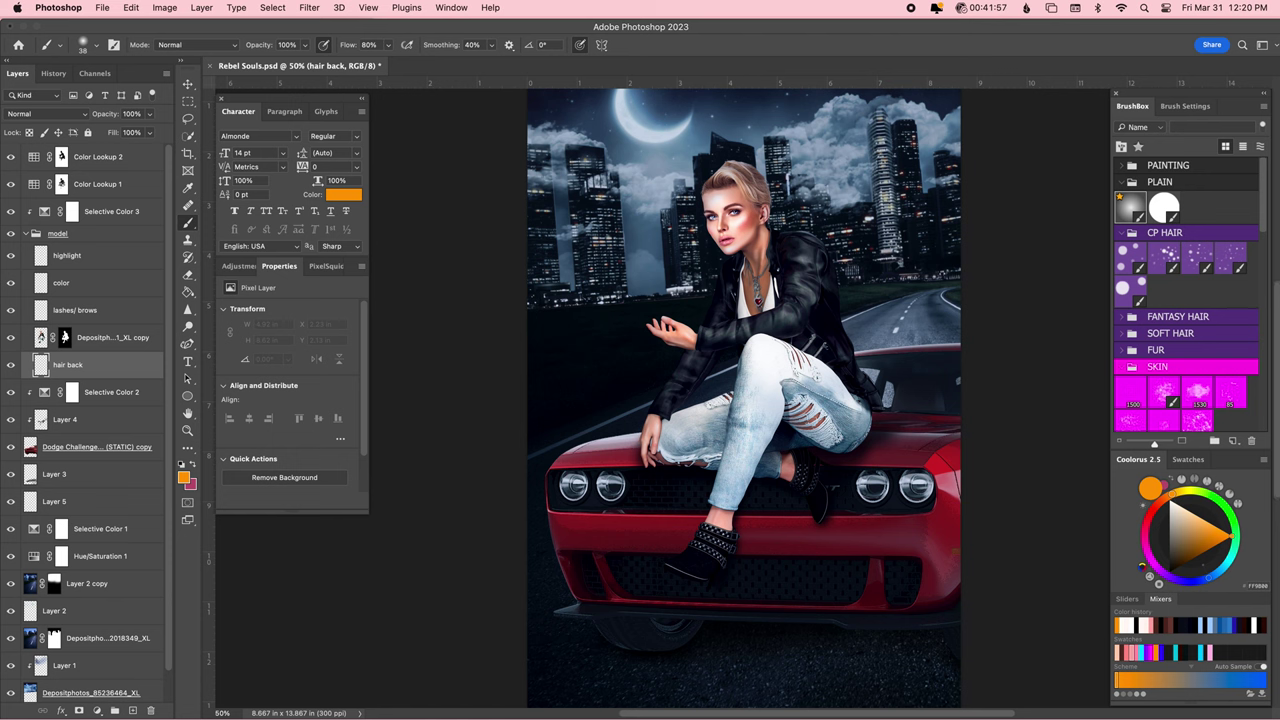
# Choose a CP HAIR brush at 70% flow with a dark brown paint colour.
pyautogui.click(1164, 258)
pyautogui.click(1155, 488)
pyautogui.moveTo(1183, 557); pyautogui.dragTo(1178, 563)
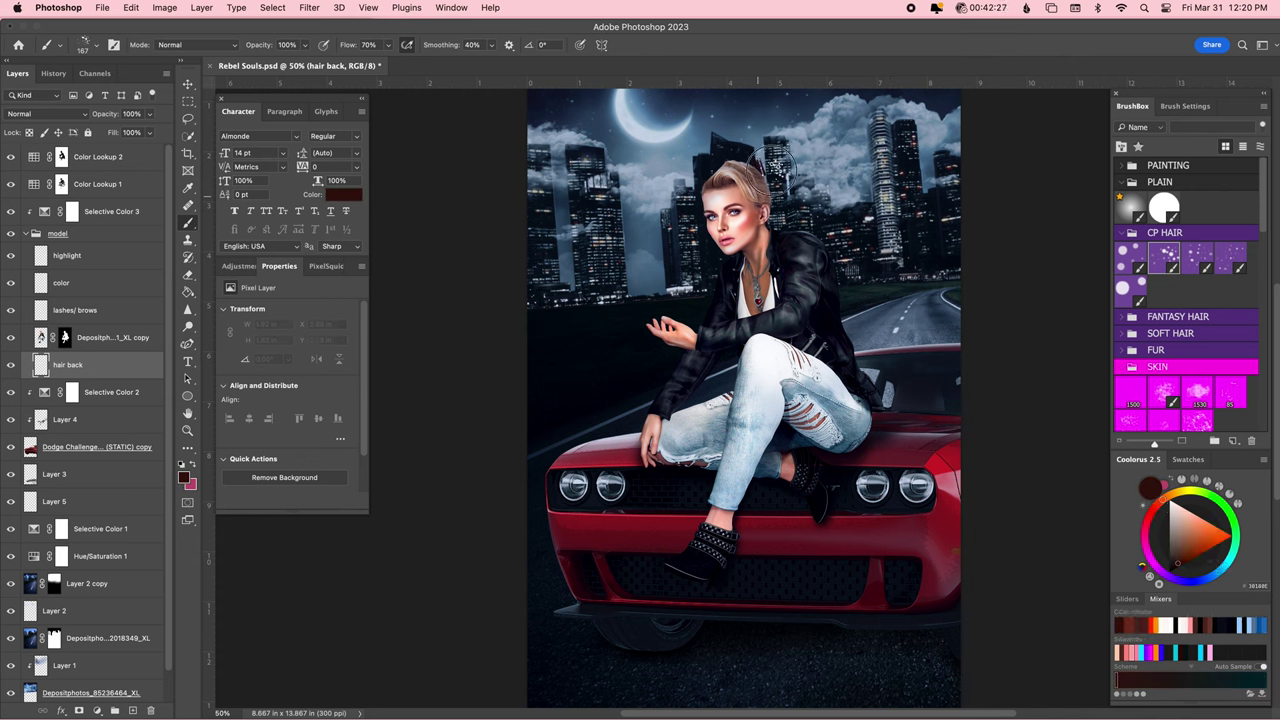
pyautogui.keyDown('alt'); pyautogui.click(762, 160); pyautogui.keyUp('alt')
pyautogui.click(1176, 558)
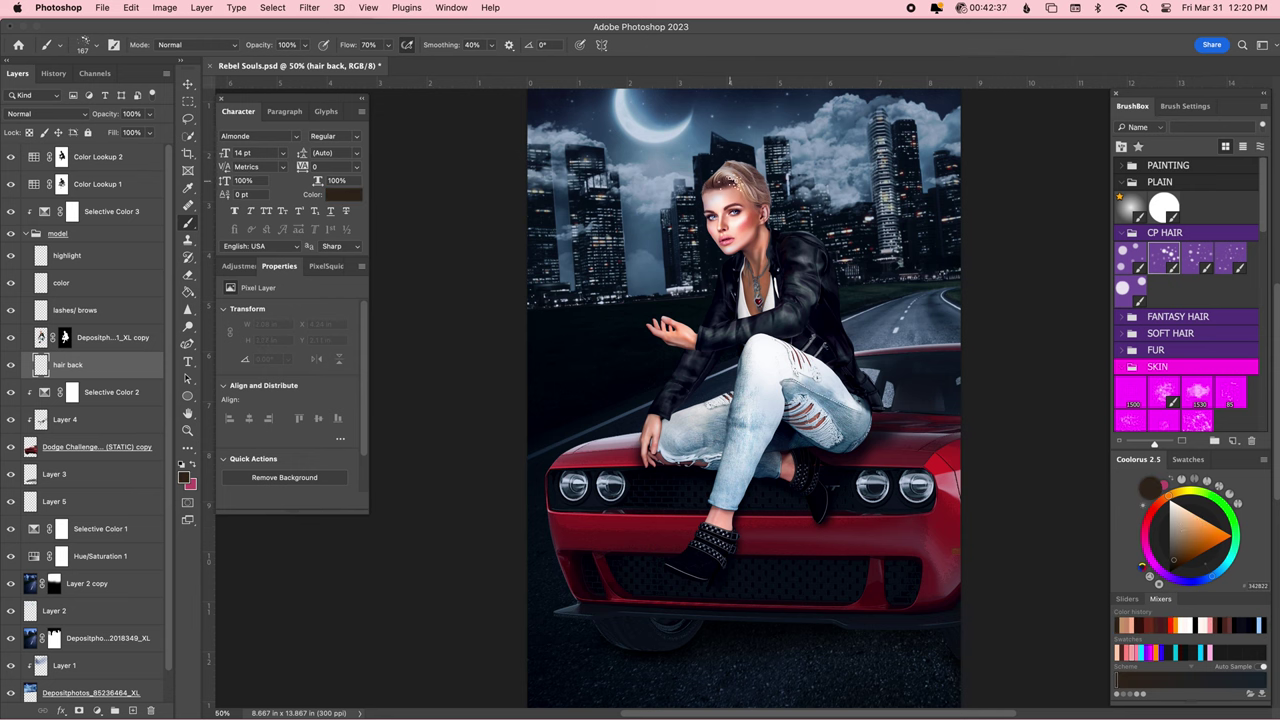
# Paint dark hair strands behind the head, right of the shoulder and left of the hand.
pyautogui.moveTo(716, 180); pyautogui.dragTo(778, 190)
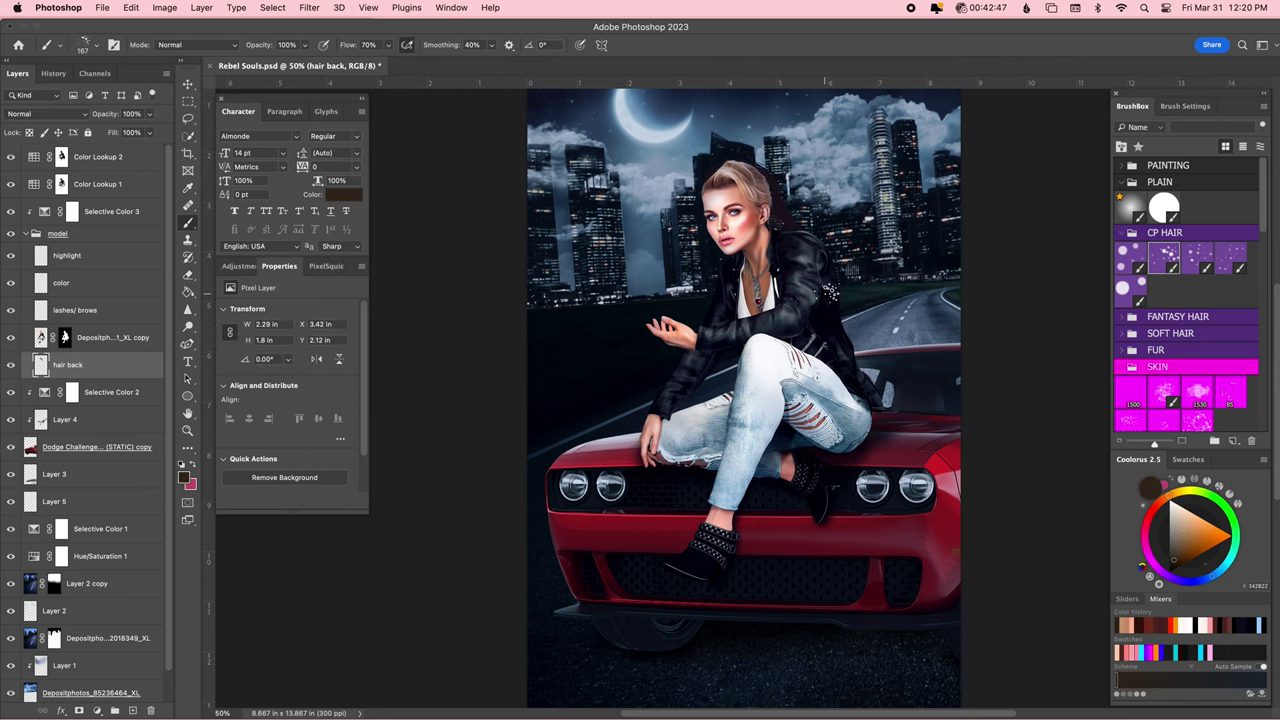
pyautogui.moveTo(840, 270); pyautogui.dragTo(918, 292)
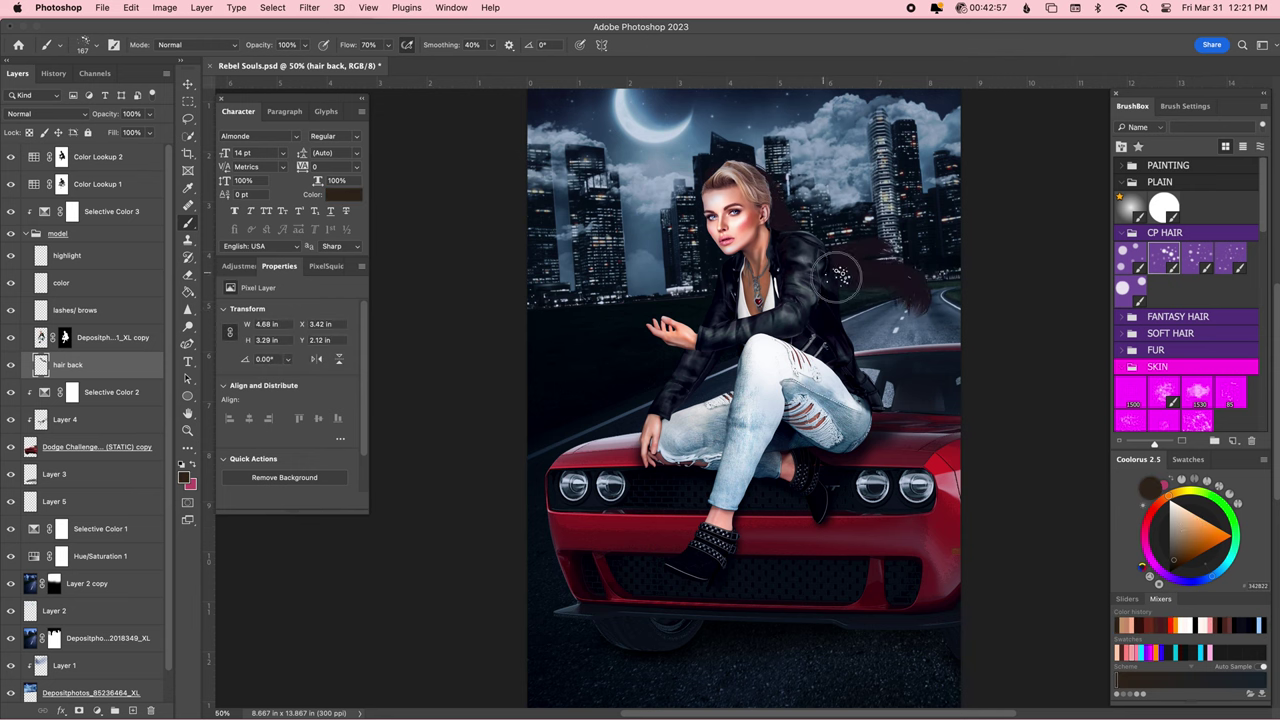
pyautogui.moveTo(843, 271); pyautogui.dragTo(905, 330)
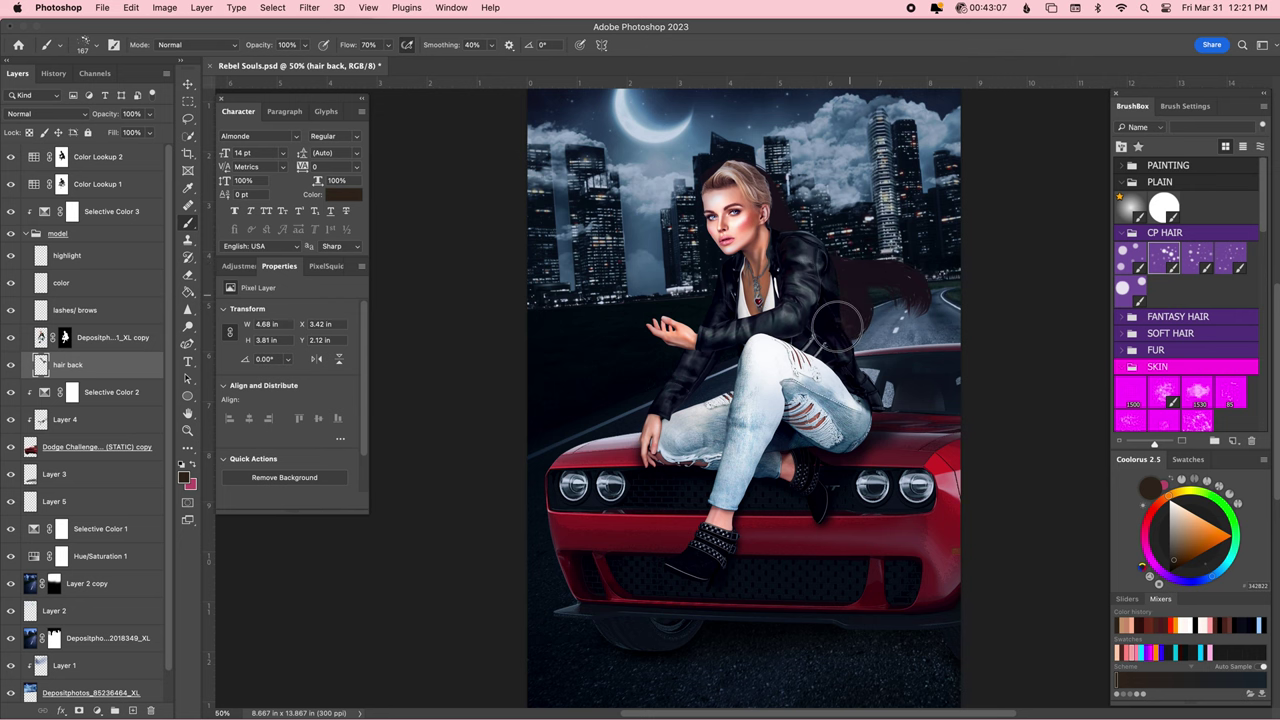
pyautogui.moveTo(625, 355); pyautogui.dragTo(700, 400)
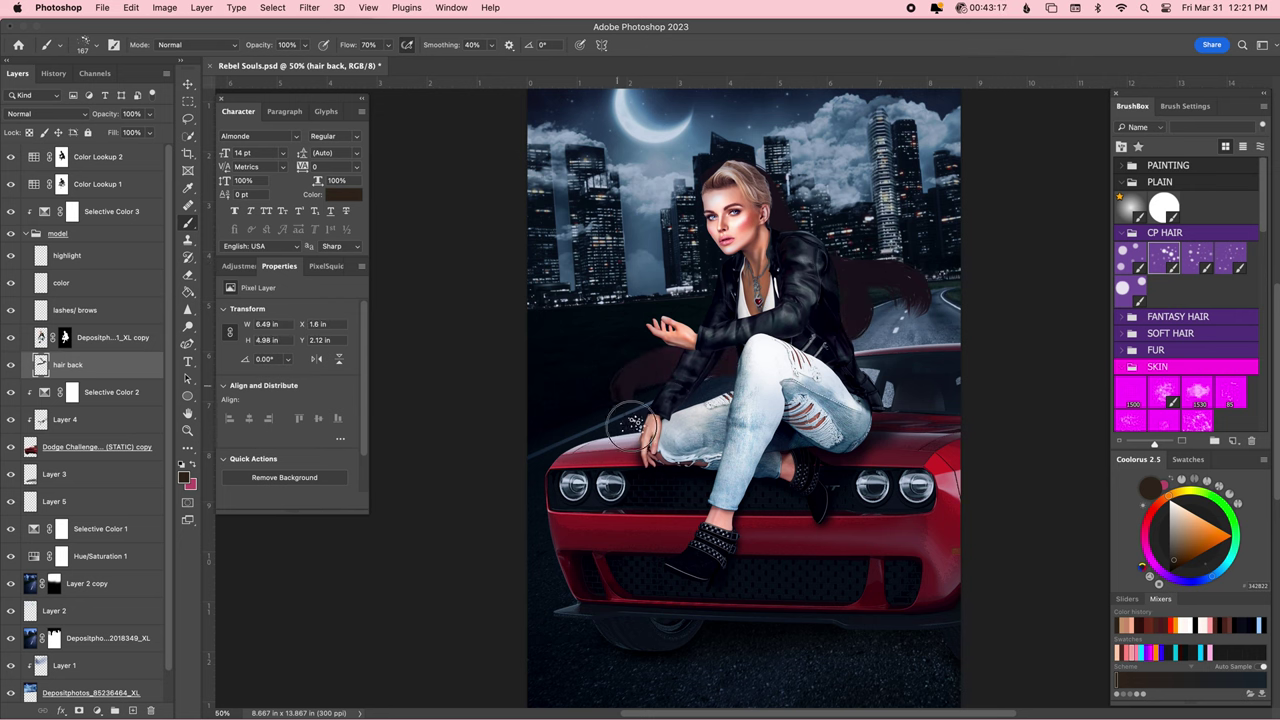
pyautogui.moveTo(935, 375); pyautogui.dragTo(835, 340)
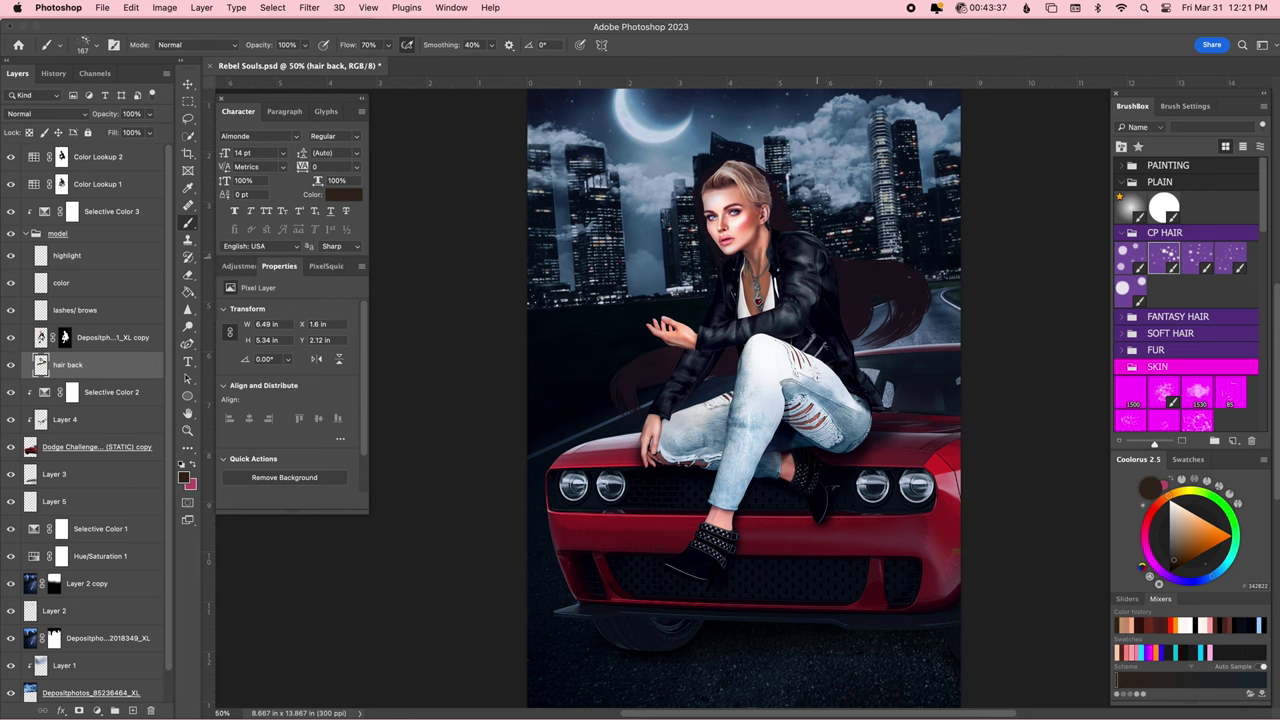
pyautogui.press('[')
pyautogui.press('[')
pyautogui.press('[')
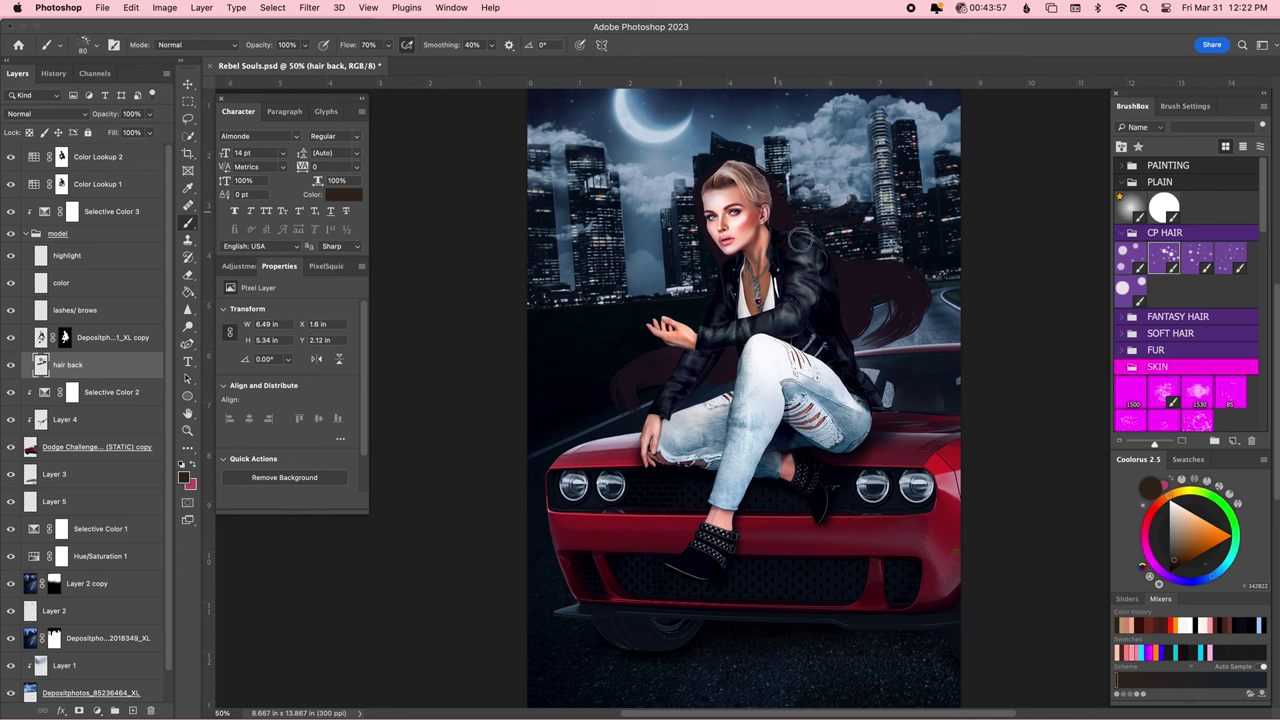
pyautogui.hotkey('ctrl', 'z')
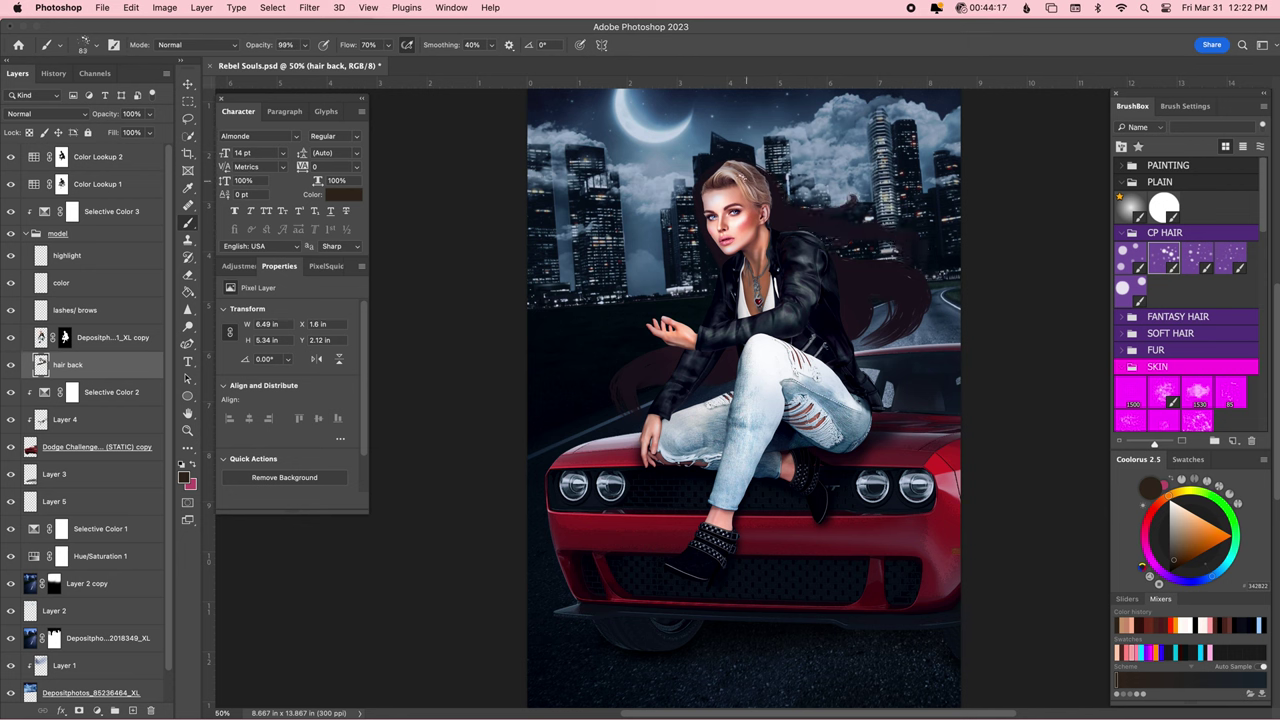
# Add finer strands atop the head, left of the arm and near the right edge with another CP HAIR brush.
pyautogui.moveTo(750, 165); pyautogui.dragTo(733, 157)
pyautogui.click(1197, 257)
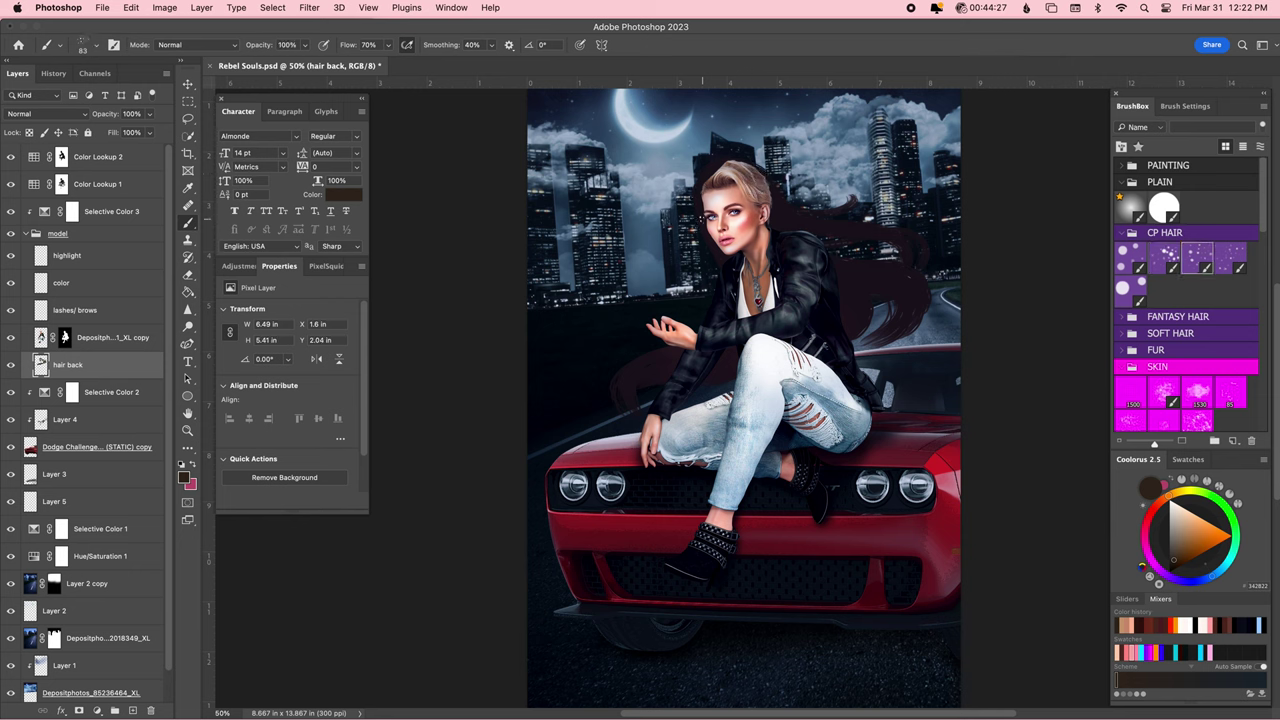
pyautogui.moveTo(628, 358); pyautogui.dragTo(612, 410)
pyautogui.moveTo(946, 317); pyautogui.dragTo(915, 338)
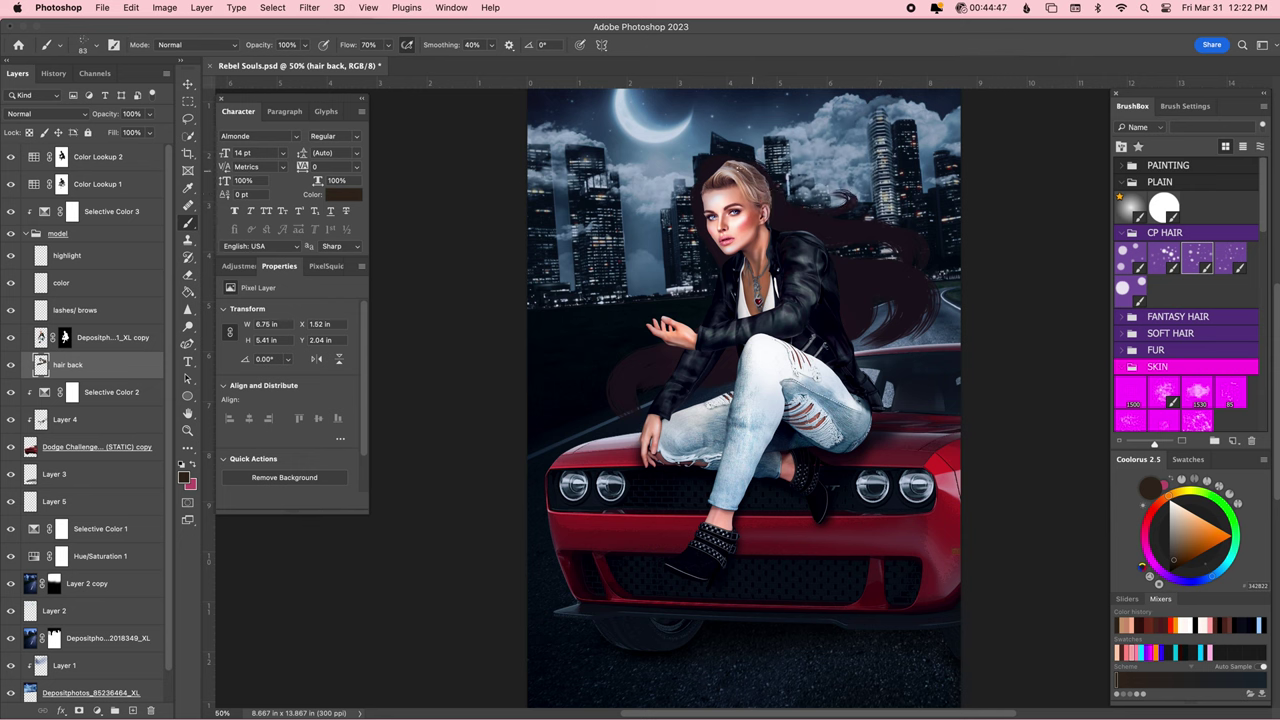
pyautogui.moveTo(701, 183); pyautogui.dragTo(712, 170)
# Create a new top layer named 'hair mid'.
pyautogui.hotkey('ctrl', 'alt', 'shift', 'n')
pyautogui.write('id')
pyautogui.press('Return')
# Paint dark hair strands over the top of the head and down toward the lower left on 'hair mid'.
pyautogui.moveTo(700, 165); pyautogui.dragTo(785, 155)
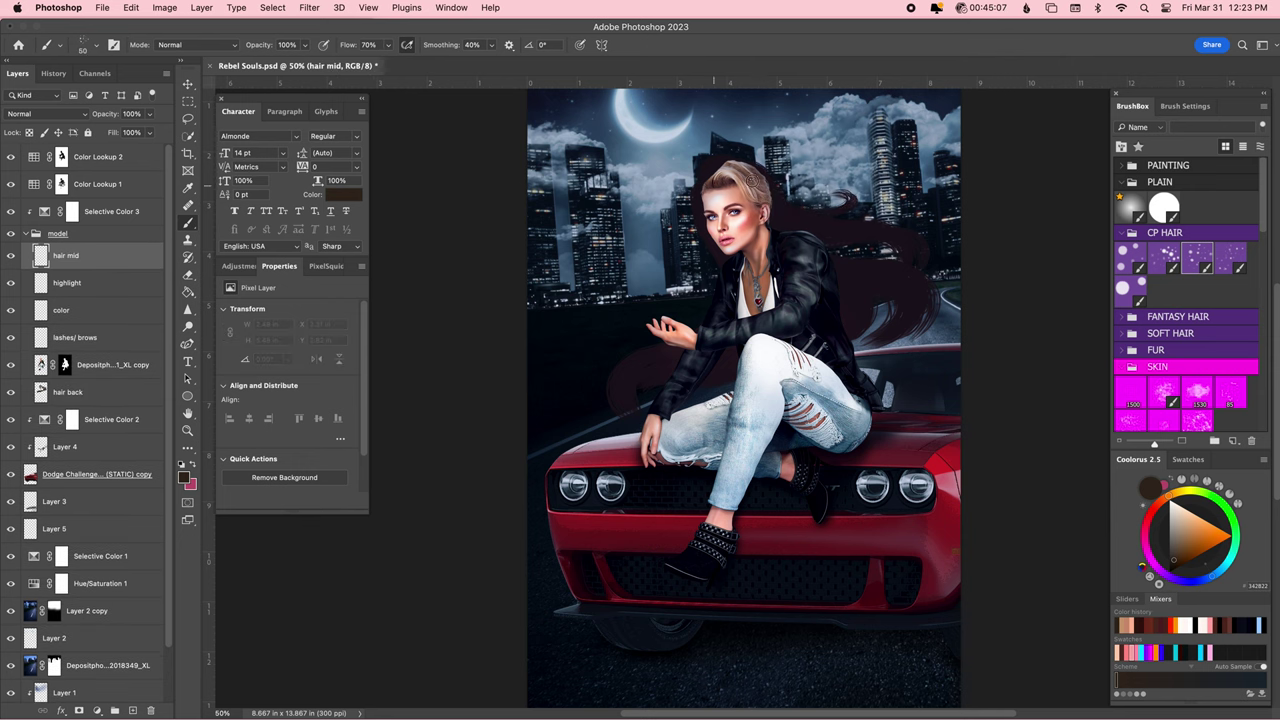
pyautogui.moveTo(770, 205)
pyautogui.mouseDown()
pyautogui.moveTo(712, 178)
pyautogui.moveTo(765, 203)
pyautogui.moveTo(825, 200)
pyautogui.mouseUp()
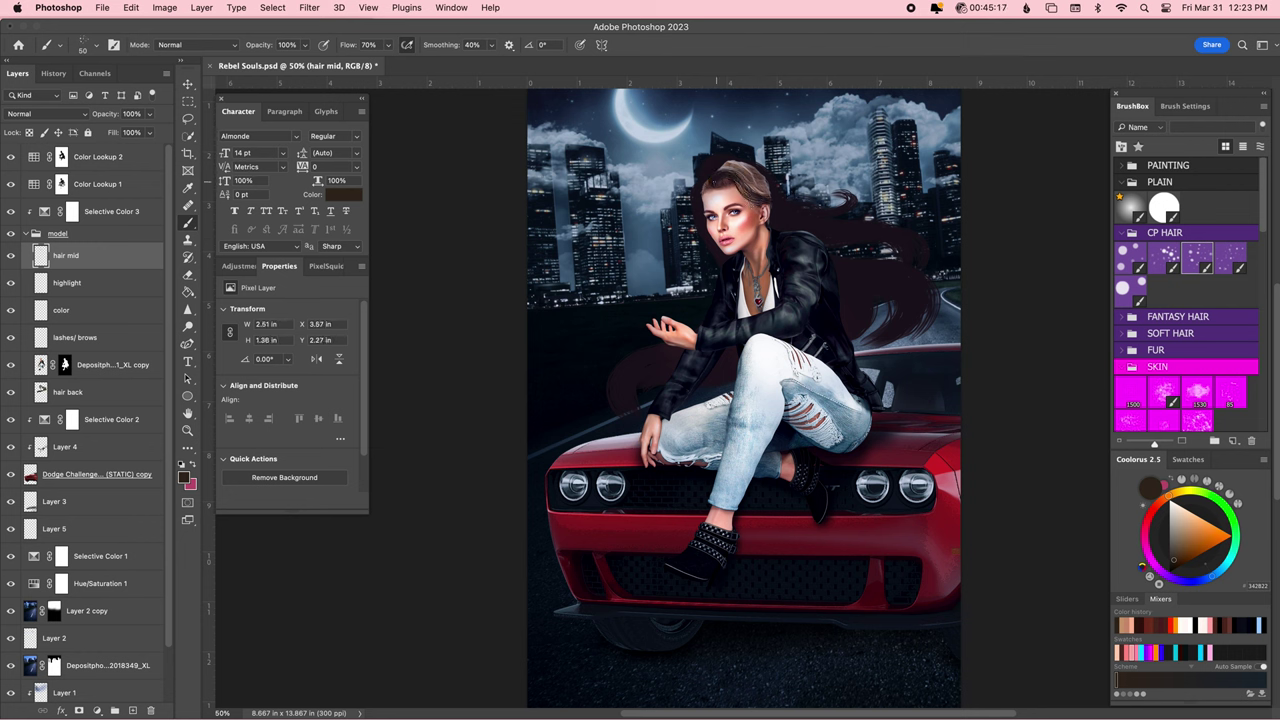
pyautogui.moveTo(750, 170); pyautogui.dragTo(722, 162)
pyautogui.moveTo(700, 230); pyautogui.dragTo(685, 342)
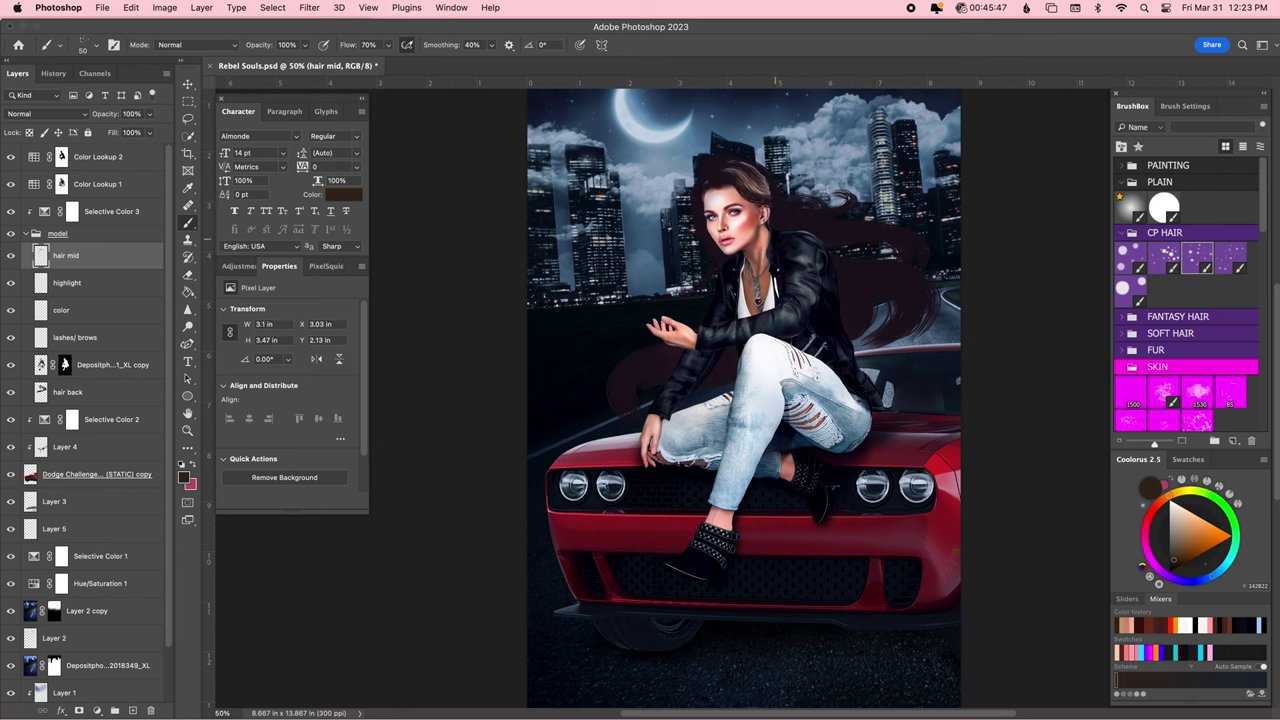
pyautogui.moveTo(730, 166)
pyautogui.mouseDown()
pyautogui.moveTo(772, 200)
pyautogui.moveTo(762, 195)
pyautogui.mouseUp()
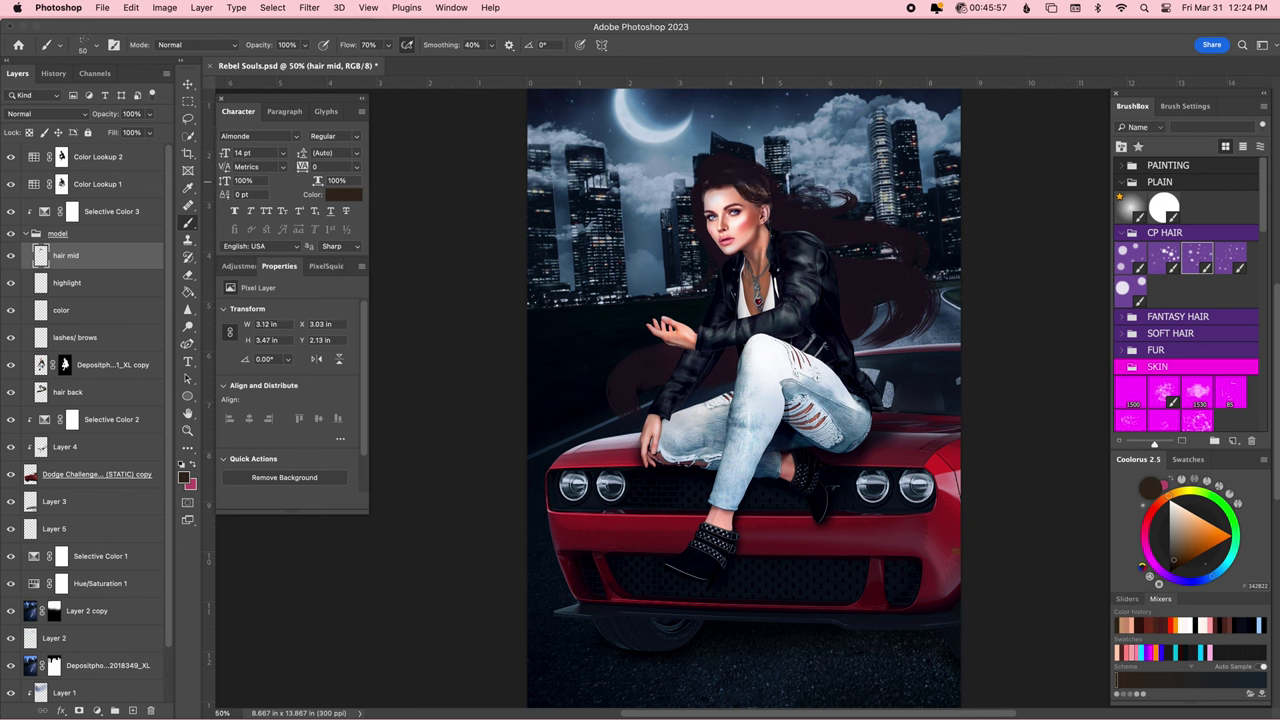
pyautogui.moveTo(791, 238); pyautogui.dragTo(818, 241)
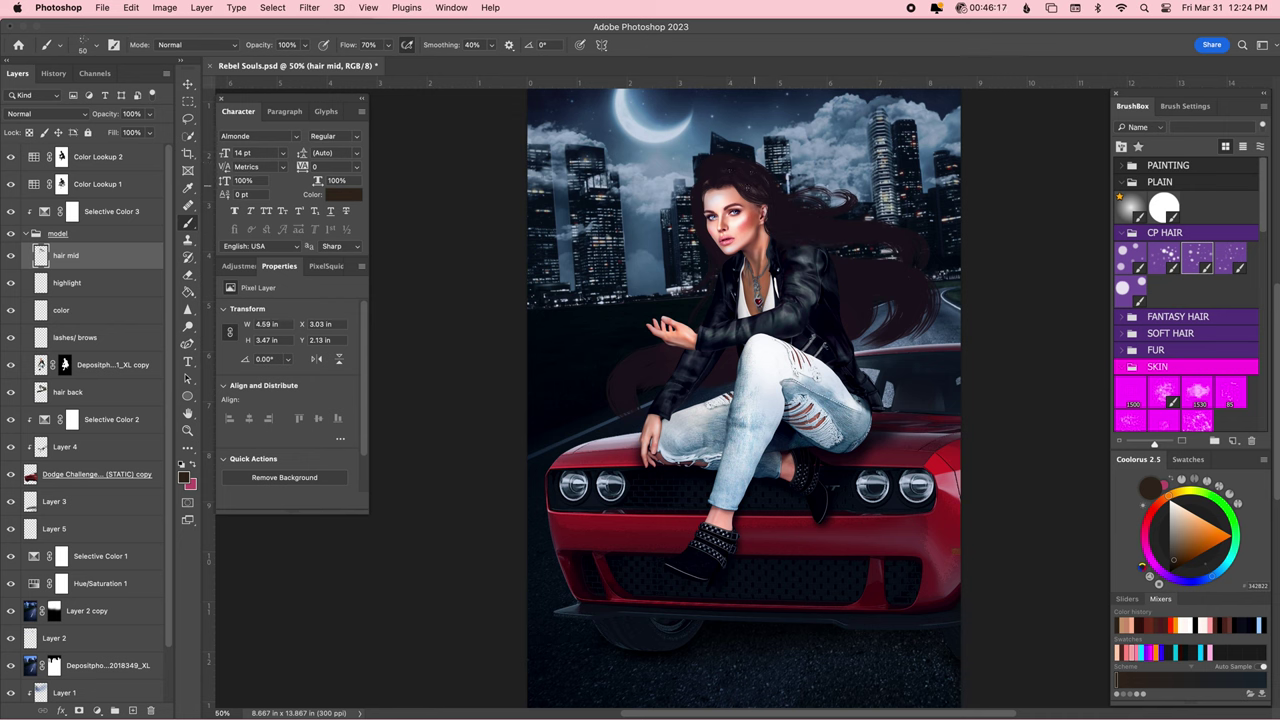
# Briefly try the Eraser, then add Layer 6 above 'hair back' set to Multiply.
pyautogui.hotkey('ctrl', '1')
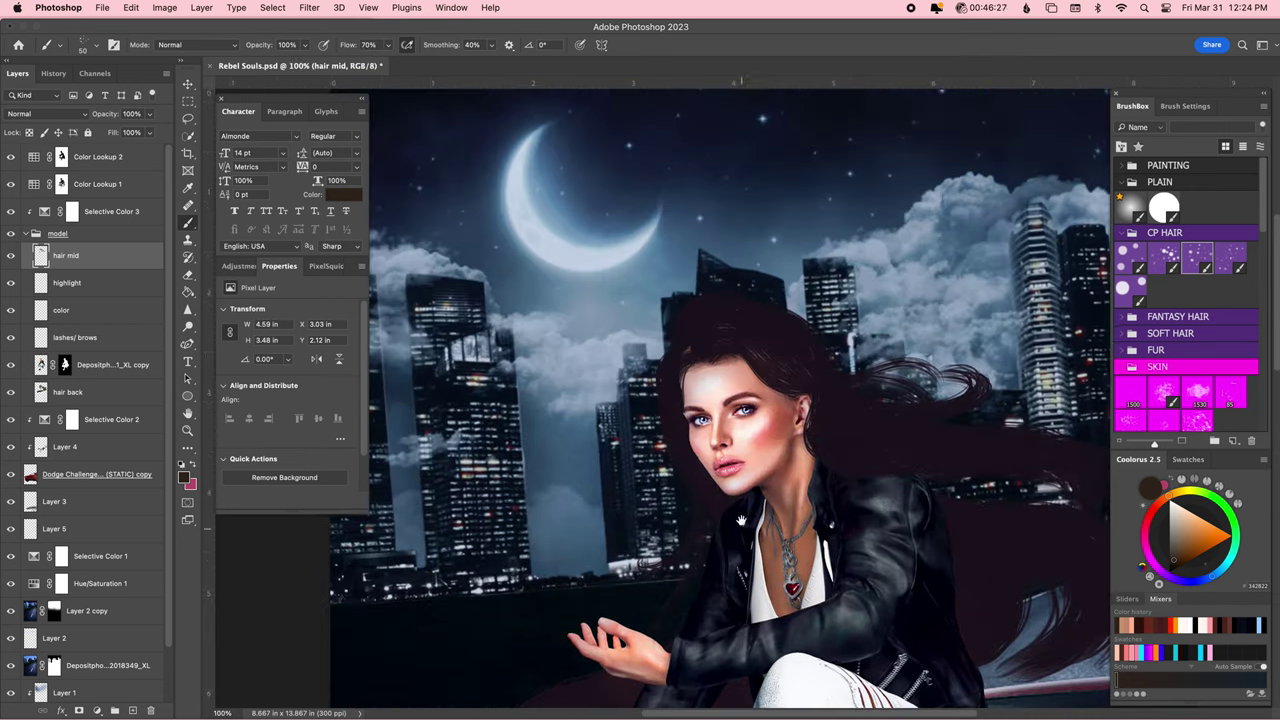
pyautogui.press('e')
pyautogui.keyDown('ctrl'); pyautogui.click(686, 321); pyautogui.keyUp('ctrl')
pyautogui.hotkey('ctrl', '0')
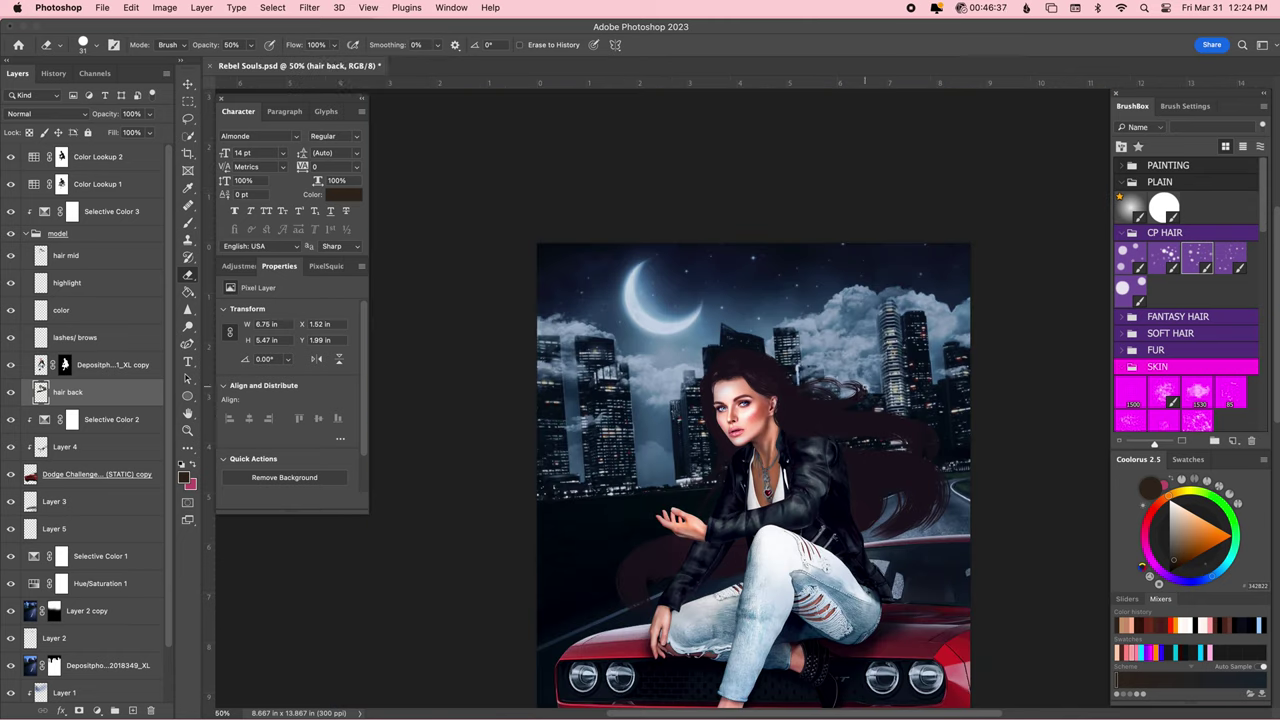
pyautogui.keyDown('ctrl'); pyautogui.click(686, 314); pyautogui.keyUp('ctrl')
pyautogui.hotkey('ctrl', '+')
pyautogui.hotkey('ctrl', '+')
pyautogui.press('b')
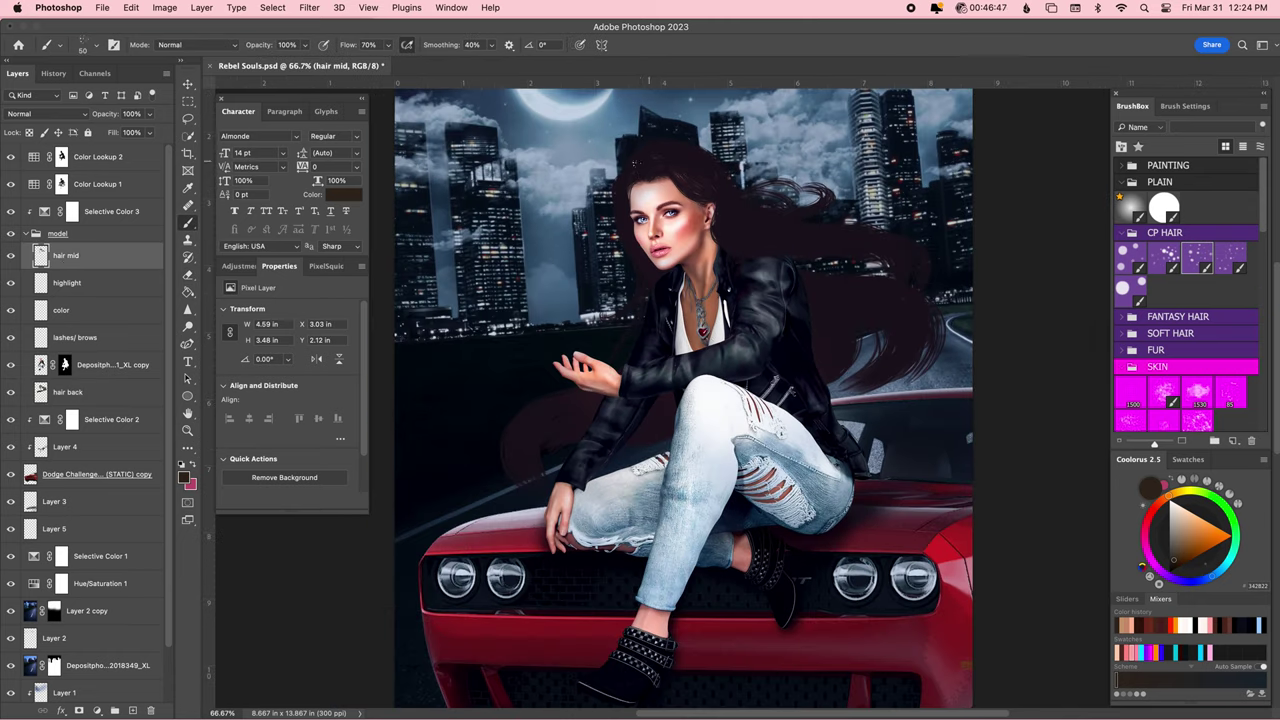
pyautogui.keyDown('ctrl'); pyautogui.click(757, 235); pyautogui.keyUp('ctrl')
pyautogui.click(133, 710)
# Paint black shading with a large soft round brush on Layer 6 behind the hair and hand.
pyautogui.click(47, 113)
pyautogui.click(50, 160)
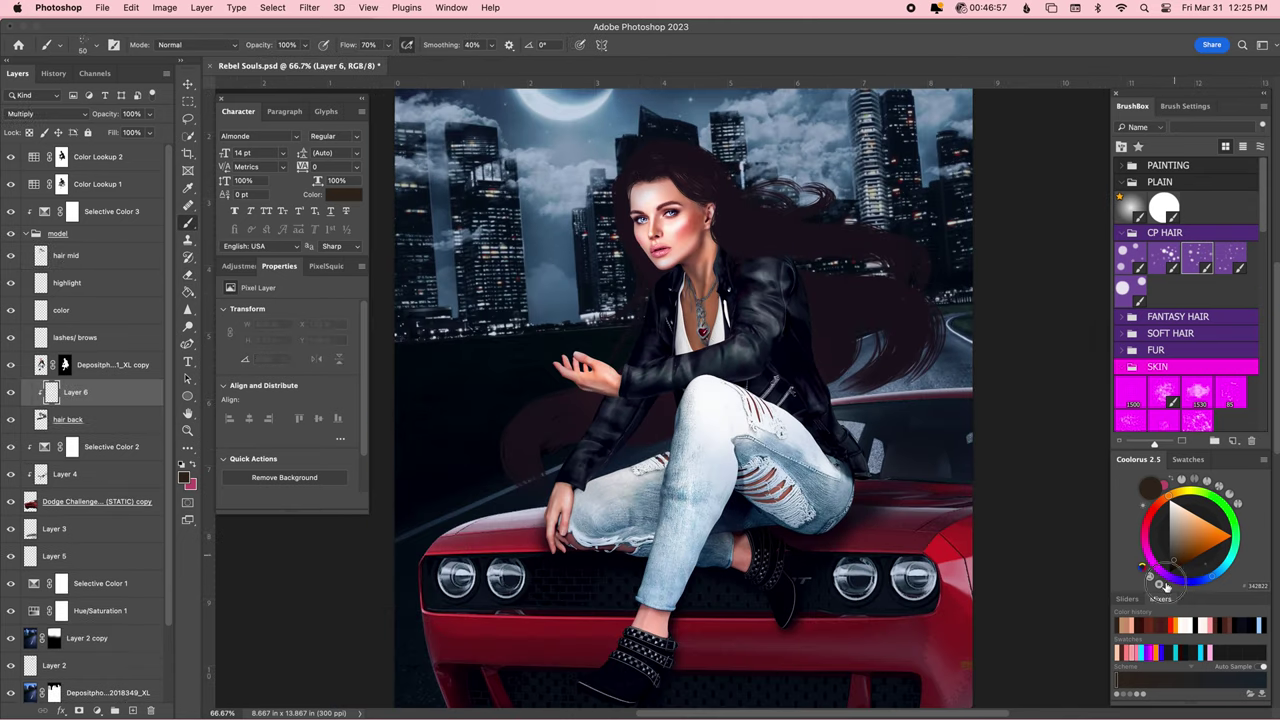
pyautogui.click(1131, 207)
pyautogui.moveTo(664, 276)
pyautogui.mouseDown()
pyautogui.moveTo(666, 429)
pyautogui.moveTo(603, 423)
pyautogui.moveTo(631, 380)
pyautogui.moveTo(584, 434)
pyautogui.moveTo(677, 271)
pyautogui.mouseUp()
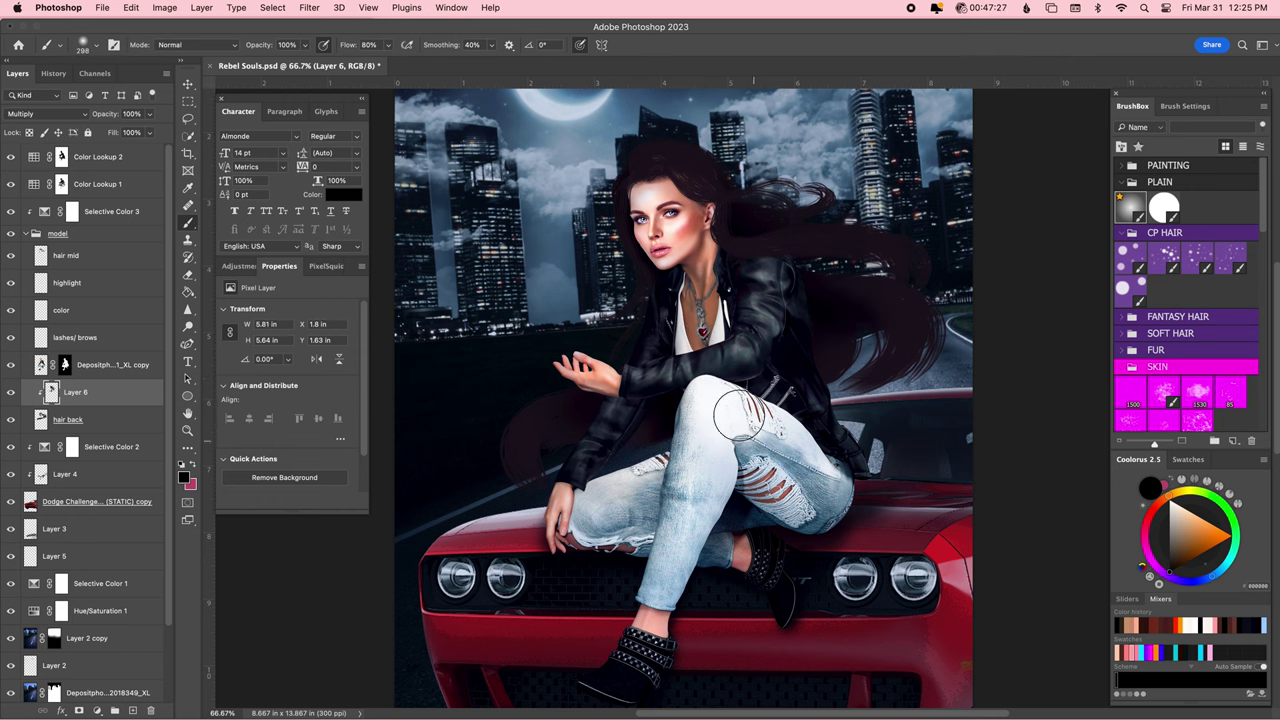
pyautogui.moveTo(727, 253); pyautogui.dragTo(820, 300)
pyautogui.moveTo(794, 343); pyautogui.dragTo(580, 345)
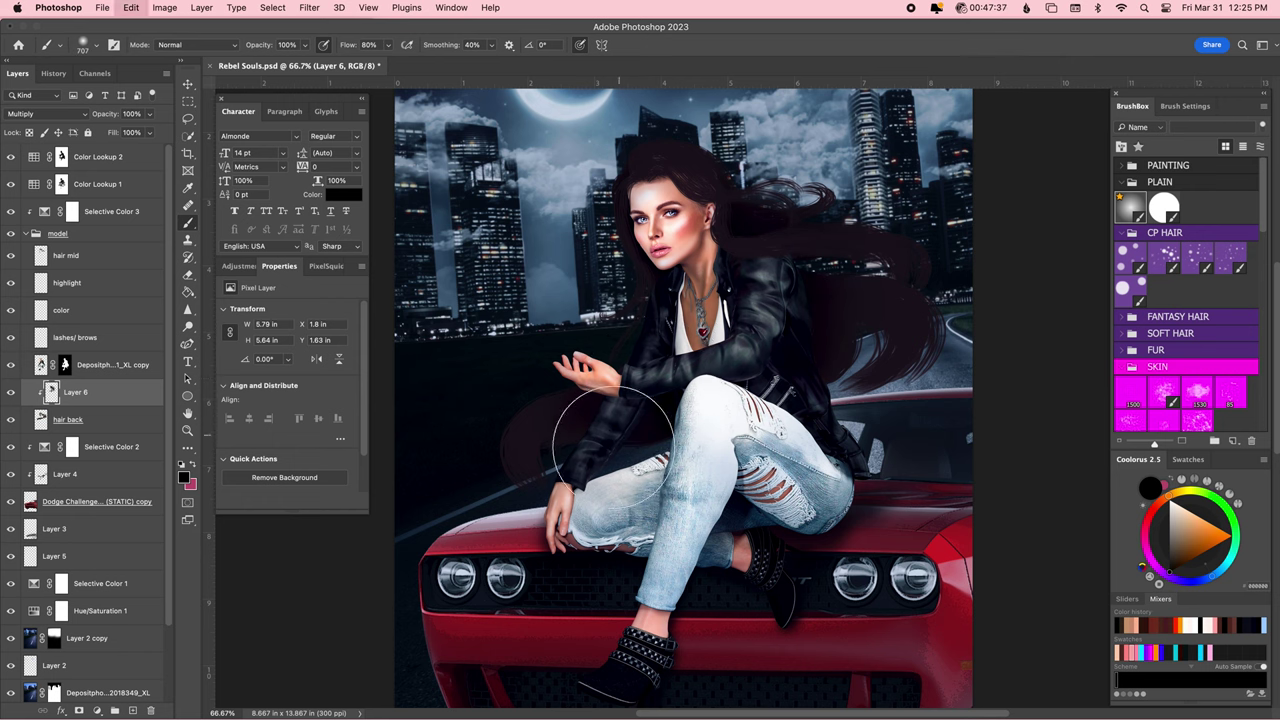
# On hair mid, paint dark brown CP HAIR strands down the left of the face and flowing right.
pyautogui.click(62, 258)
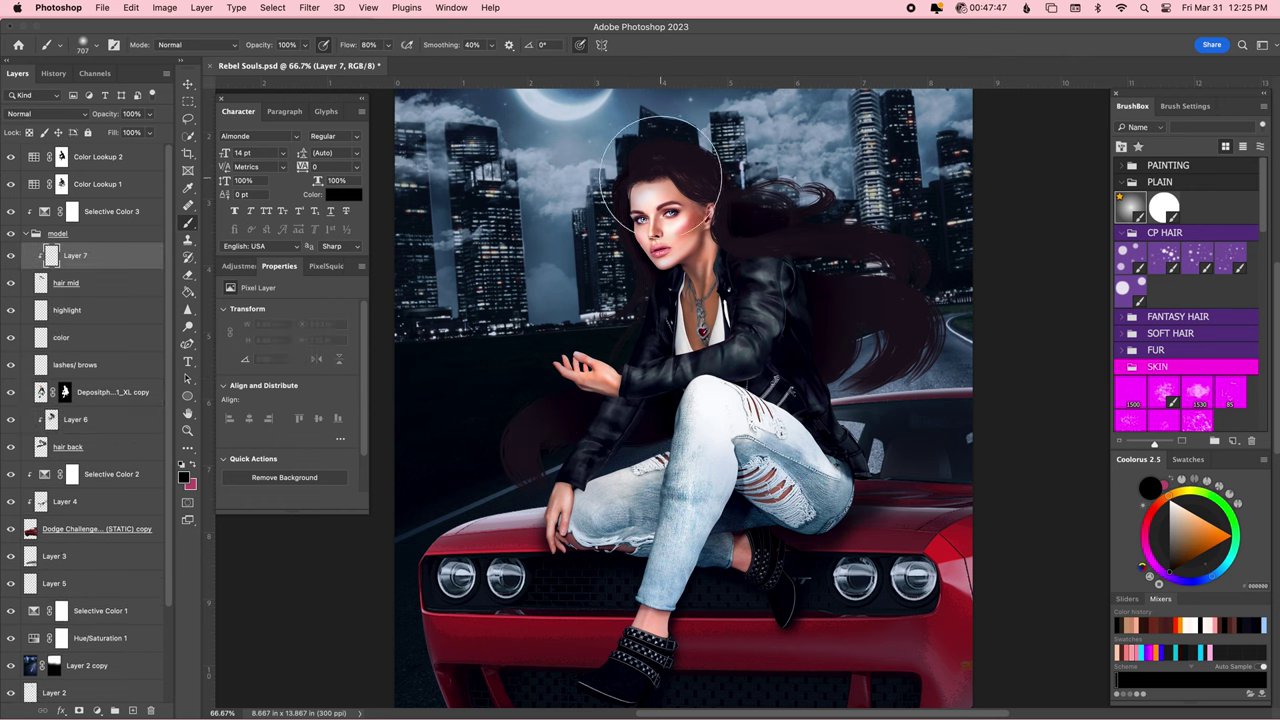
pyautogui.click(1199, 258)
pyautogui.click(1177, 573)
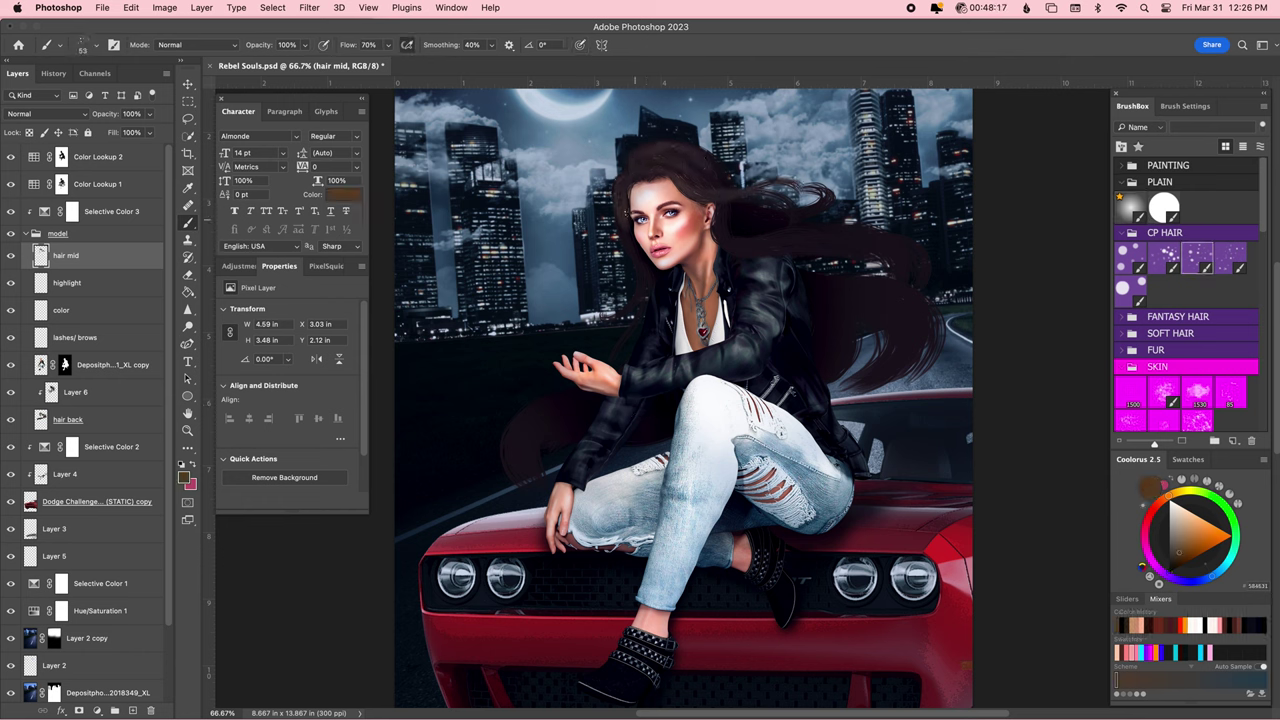
pyautogui.moveTo(634, 252); pyautogui.dragTo(643, 300)
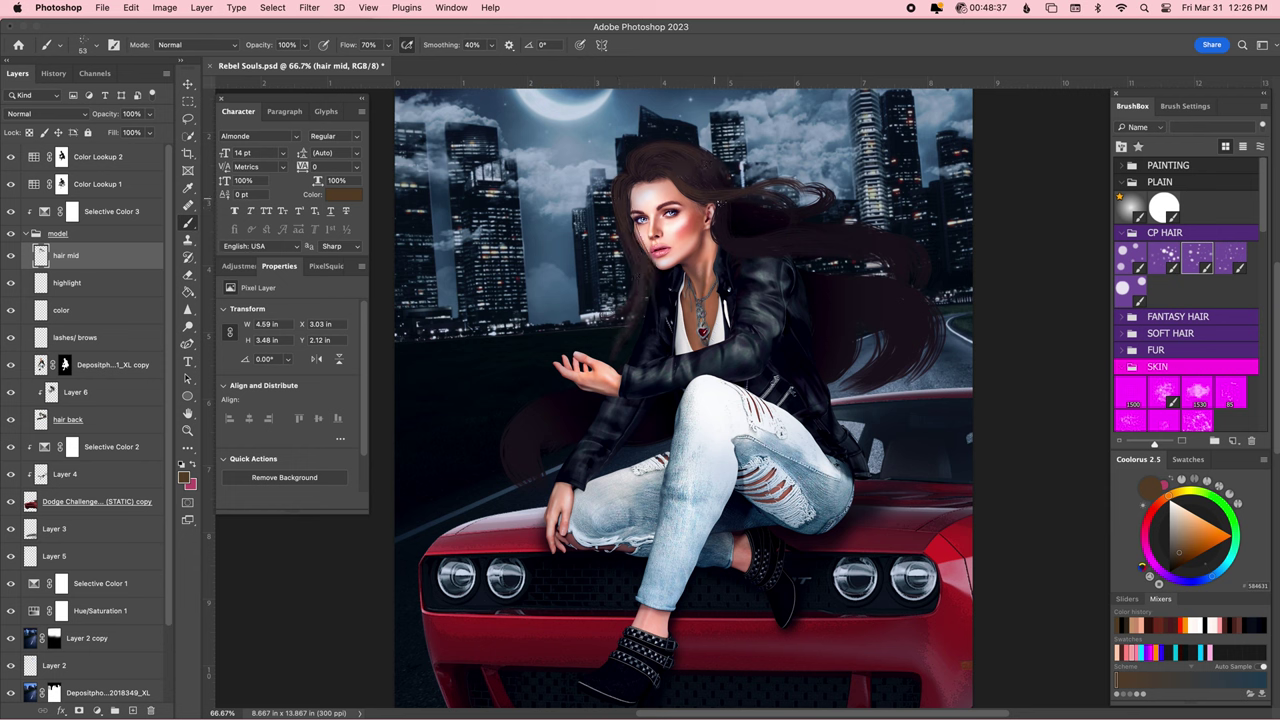
pyautogui.moveTo(738, 248); pyautogui.dragTo(872, 256)
pyautogui.moveTo(730, 206)
pyautogui.mouseDown()
pyautogui.moveTo(826, 198)
pyautogui.moveTo(926, 258)
pyautogui.mouseUp()
pyautogui.moveTo(792, 266); pyautogui.dragTo(936, 348)
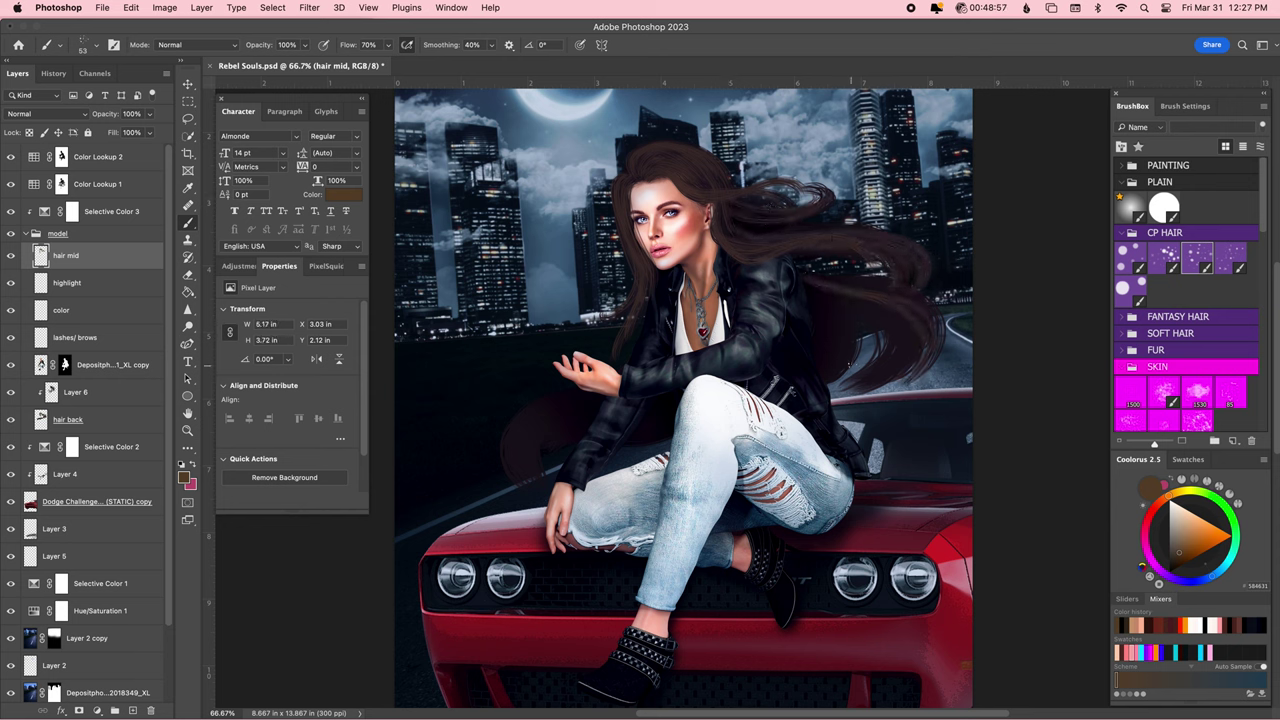
pyautogui.moveTo(760, 236); pyautogui.dragTo(938, 338)
pyautogui.moveTo(800, 288); pyautogui.dragTo(835, 322)
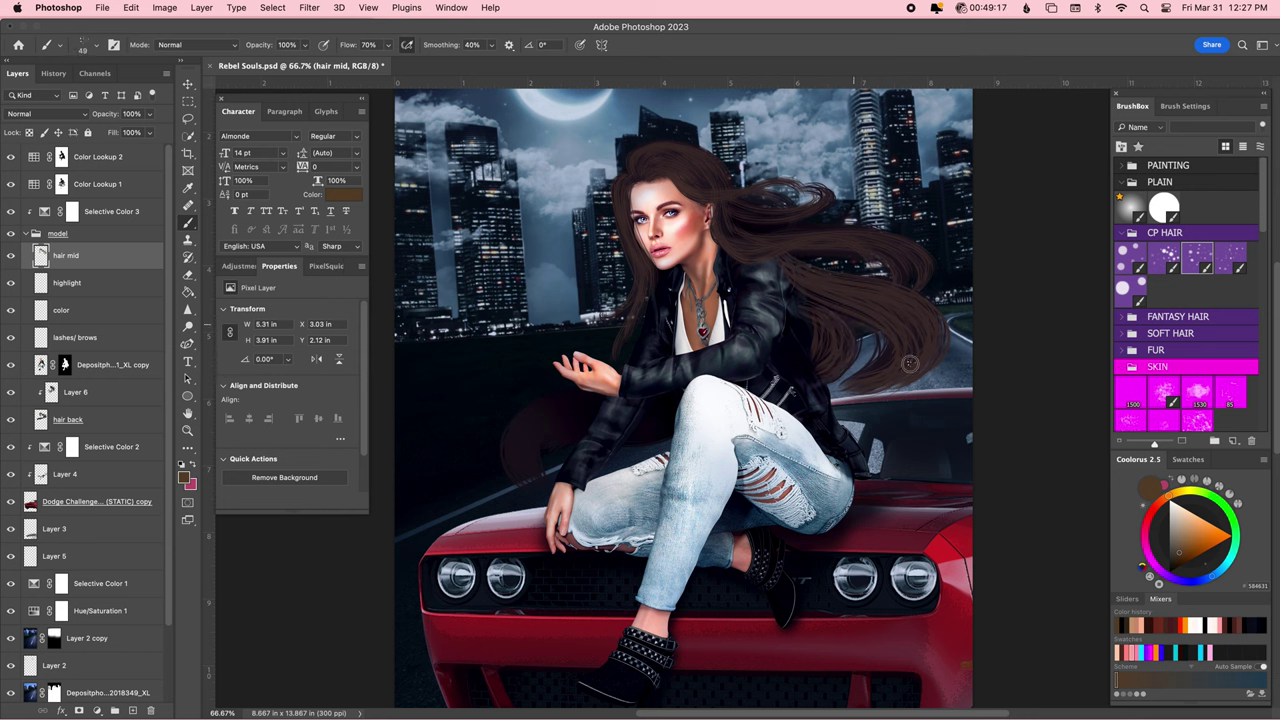
# Add faint light strands and long brown strands sweeping down-left from the arm.
pyautogui.moveTo(862, 257); pyautogui.dragTo(803, 212)
pyautogui.moveTo(630, 385); pyautogui.dragTo(500, 470)
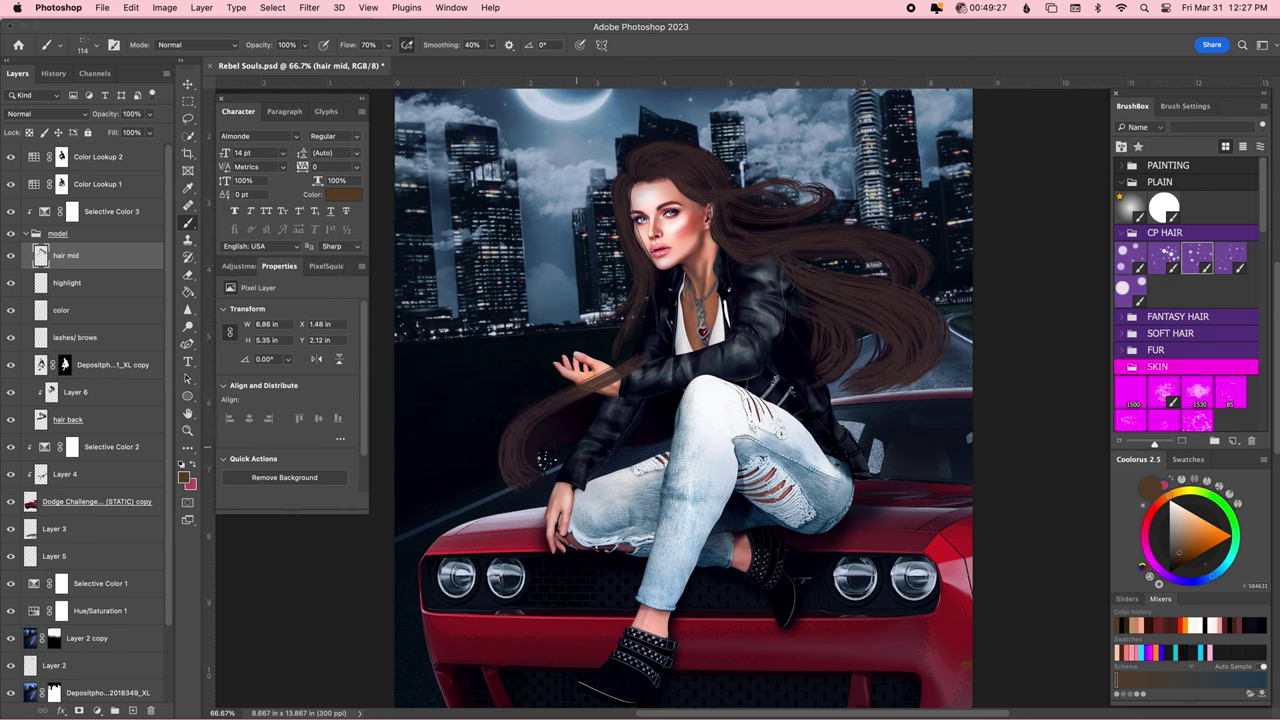
pyautogui.moveTo(560, 430); pyautogui.dragTo(663, 392)
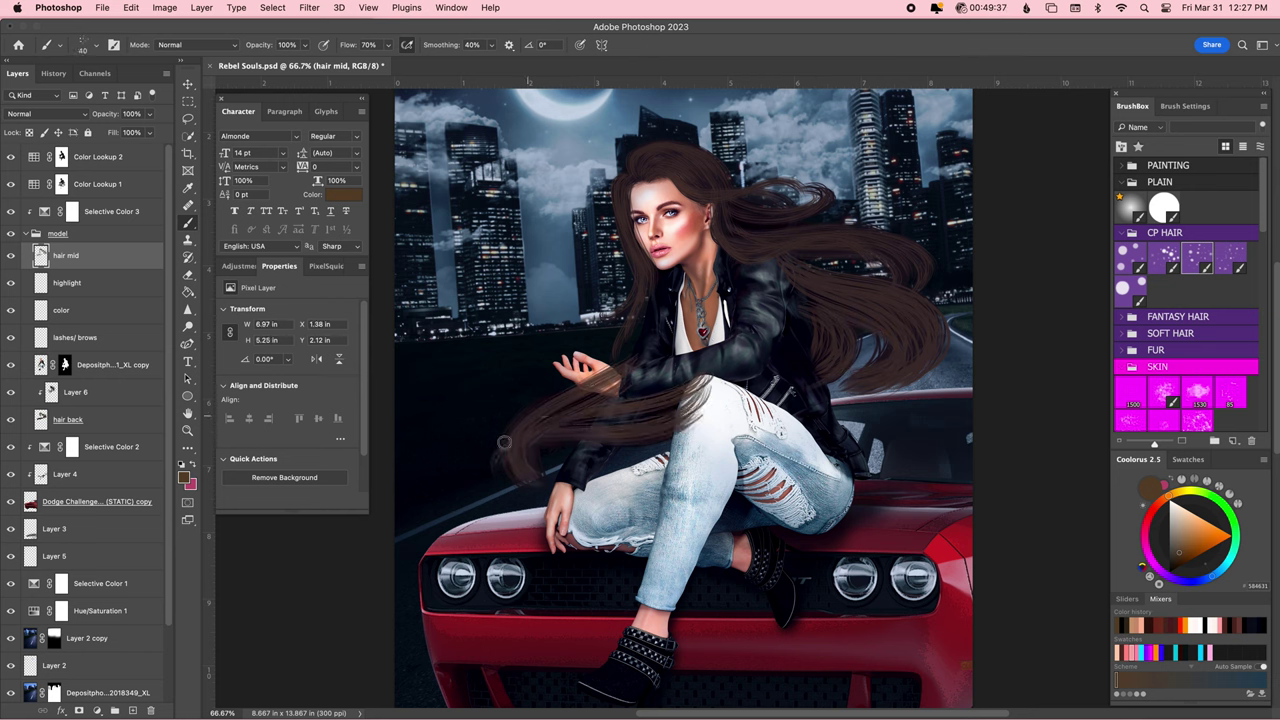
pyautogui.moveTo(560, 400); pyautogui.dragTo(502, 470)
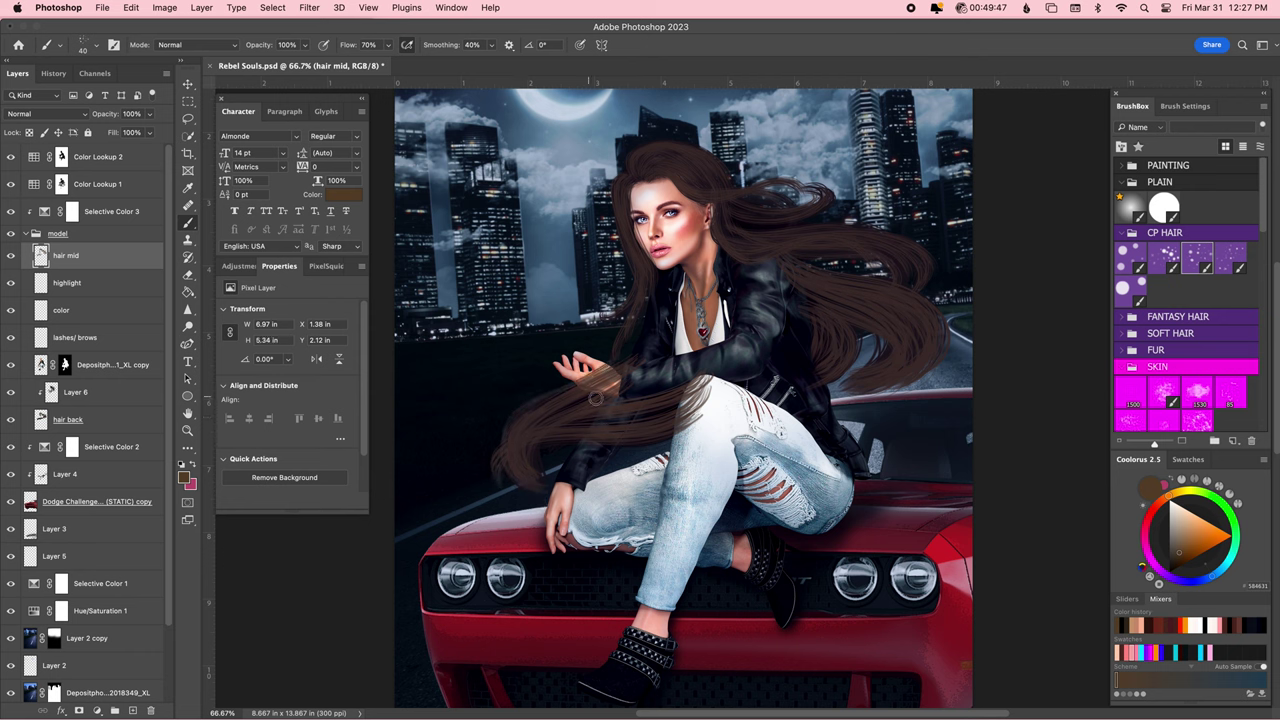
# Paint light tan highlight strands at the crown and through the hair flowing right.
pyautogui.click(1190, 530)
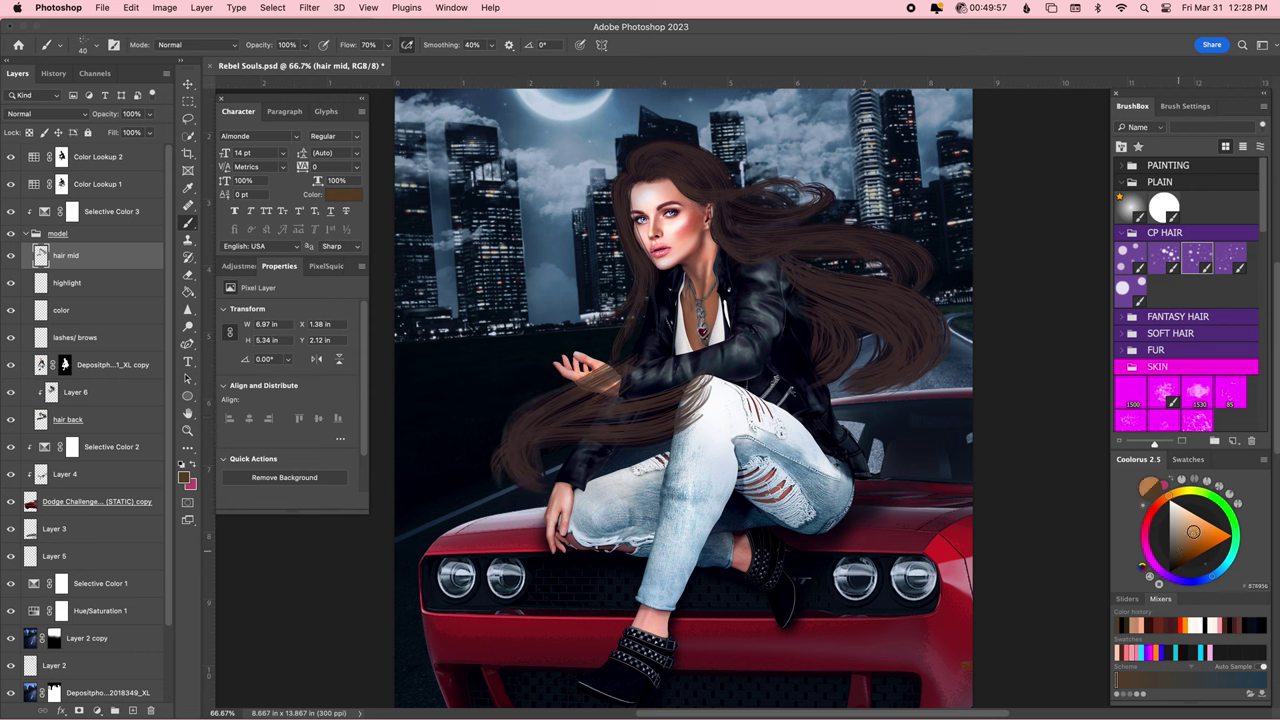
pyautogui.moveTo(626, 182)
pyautogui.mouseDown()
pyautogui.moveTo(645, 150)
pyautogui.moveTo(722, 178)
pyautogui.mouseUp()
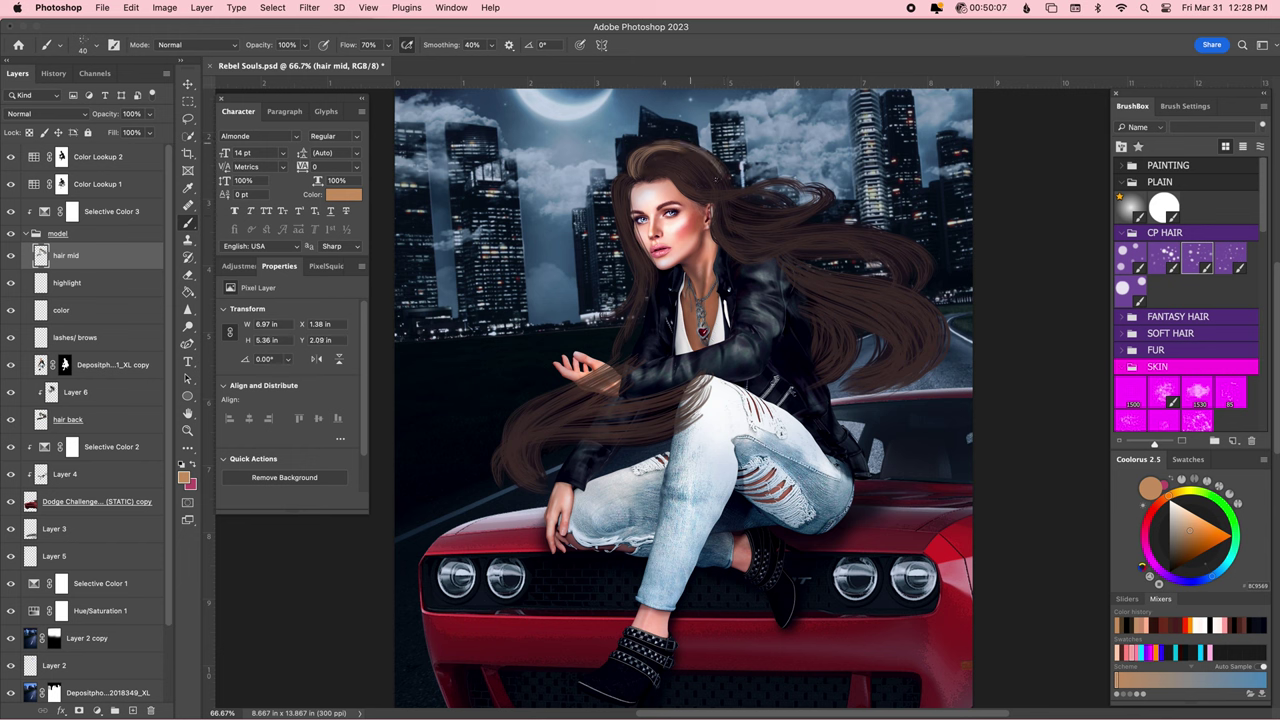
pyautogui.moveTo(648, 152); pyautogui.dragTo(746, 198)
pyautogui.moveTo(672, 178); pyautogui.dragTo(794, 188)
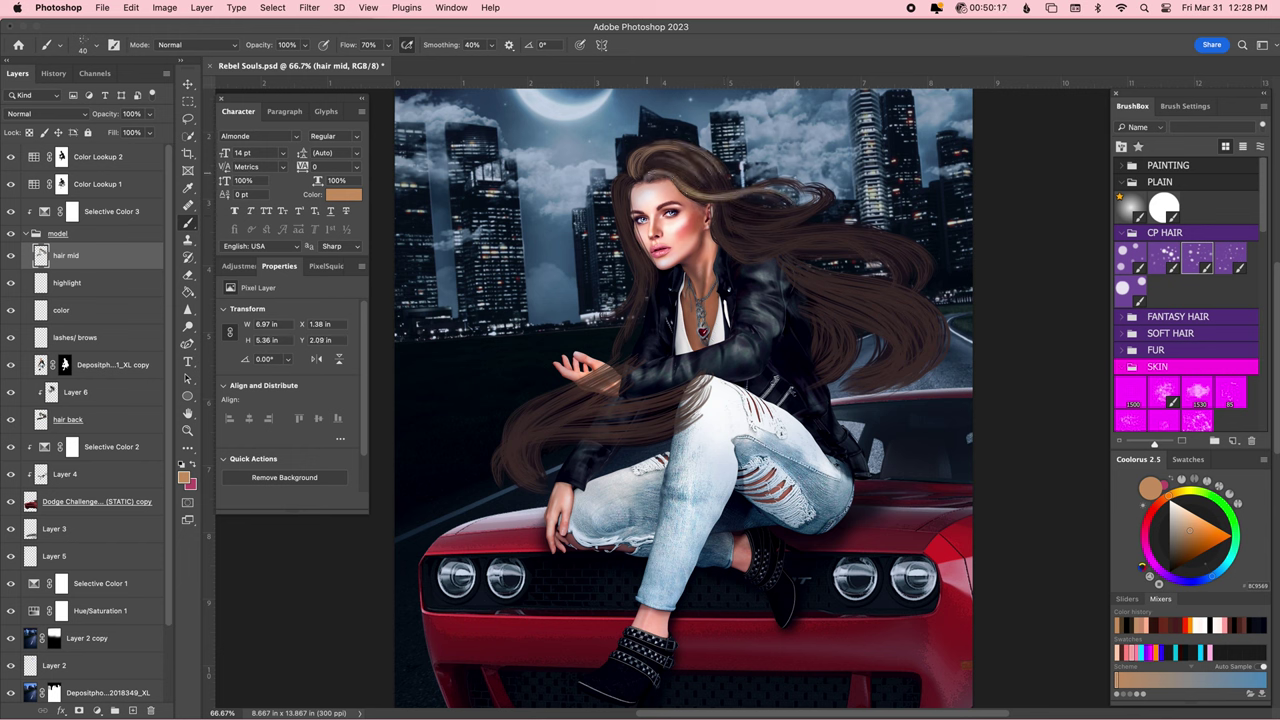
pyautogui.moveTo(644, 166); pyautogui.dragTo(790, 190)
pyautogui.moveTo(714, 204); pyautogui.dragTo(930, 290)
pyautogui.moveTo(714, 214)
pyautogui.mouseDown()
pyautogui.moveTo(900, 250)
pyautogui.moveTo(822, 212)
pyautogui.moveTo(930, 278)
pyautogui.mouseUp()
pyautogui.moveTo(748, 228); pyautogui.dragTo(910, 268)
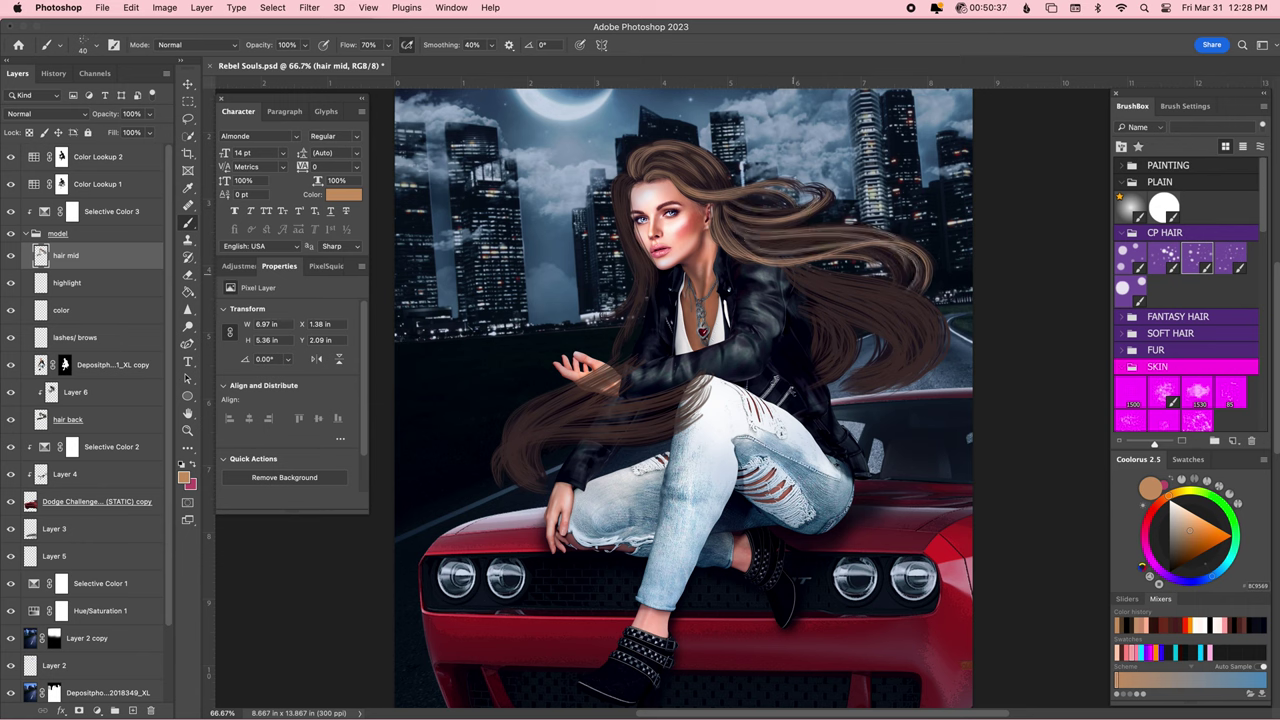
pyautogui.moveTo(742, 232); pyautogui.dragTo(896, 258)
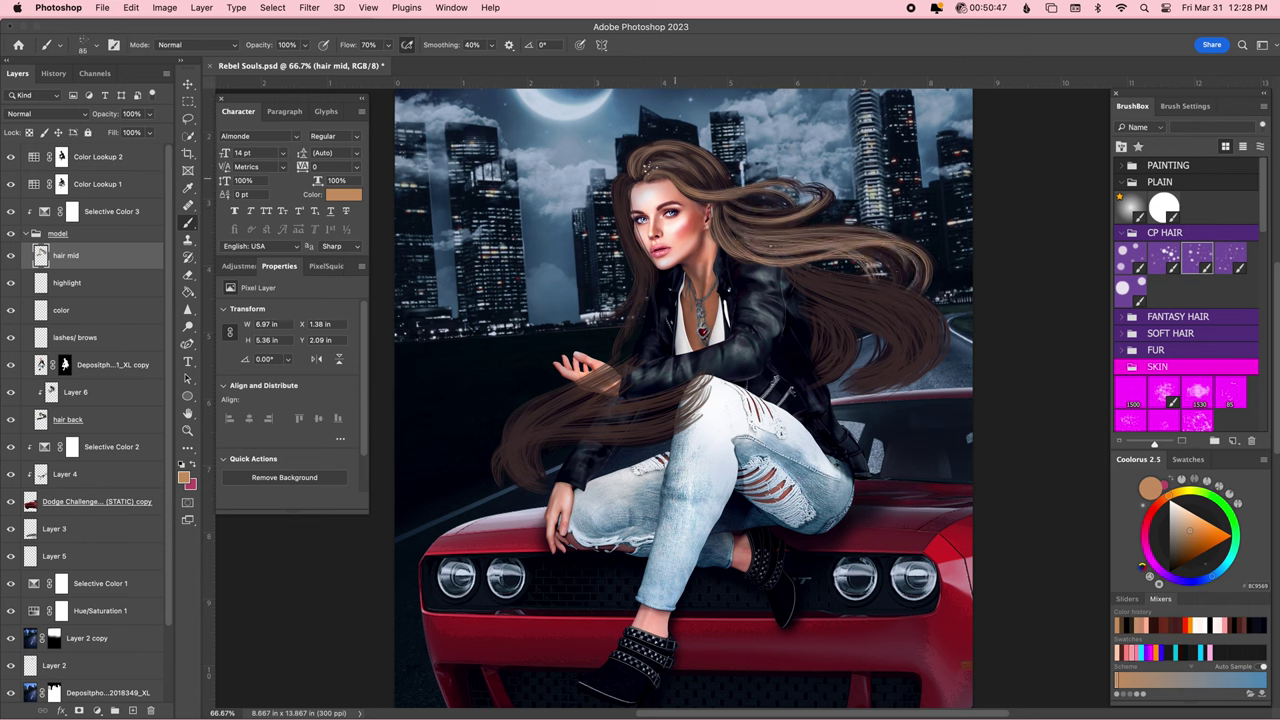
pyautogui.moveTo(640, 190)
pyautogui.mouseDown()
pyautogui.moveTo(612, 325)
pyautogui.moveTo(640, 210)
pyautogui.moveTo(605, 320)
pyautogui.moveTo(651, 215)
pyautogui.mouseUp()
# Paint lighter strands into the right-side hair and the hair flowing left across the jacket.
pyautogui.moveTo(795, 272)
pyautogui.mouseDown()
pyautogui.moveTo(945, 385)
pyautogui.moveTo(938, 338)
pyautogui.moveTo(955, 370)
pyautogui.mouseUp()
pyautogui.moveTo(810, 298); pyautogui.dragTo(910, 390)
pyautogui.press('super+z')
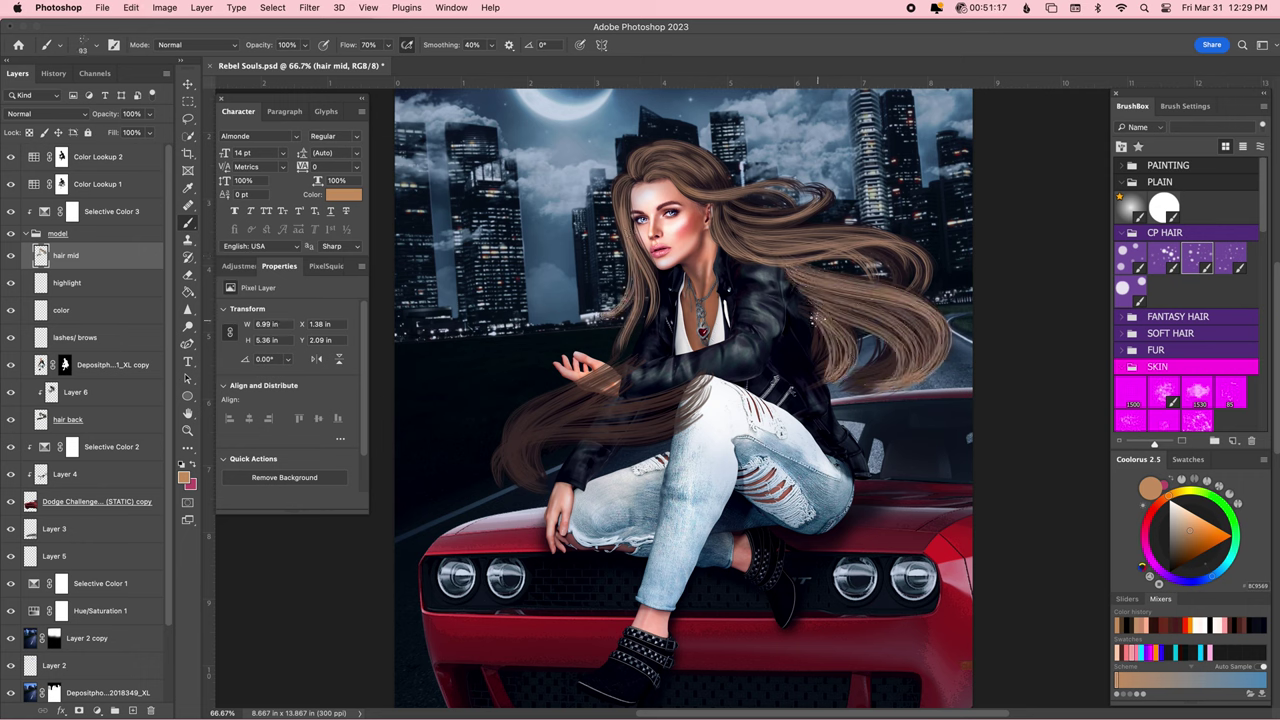
pyautogui.moveTo(700, 378); pyautogui.dragTo(490, 495)
pyautogui.moveTo(690, 415); pyautogui.dragTo(510, 468)
pyautogui.moveTo(655, 342)
pyautogui.mouseDown()
pyautogui.moveTo(515, 470)
pyautogui.moveTo(560, 390)
pyautogui.moveTo(510, 445)
pyautogui.mouseUp()
pyautogui.moveTo(645, 365); pyautogui.dragTo(470, 510)
# Extend the lighter strands further out on both sides and add a few upper-right.
pyautogui.moveTo(700, 400); pyautogui.dragTo(460, 475)
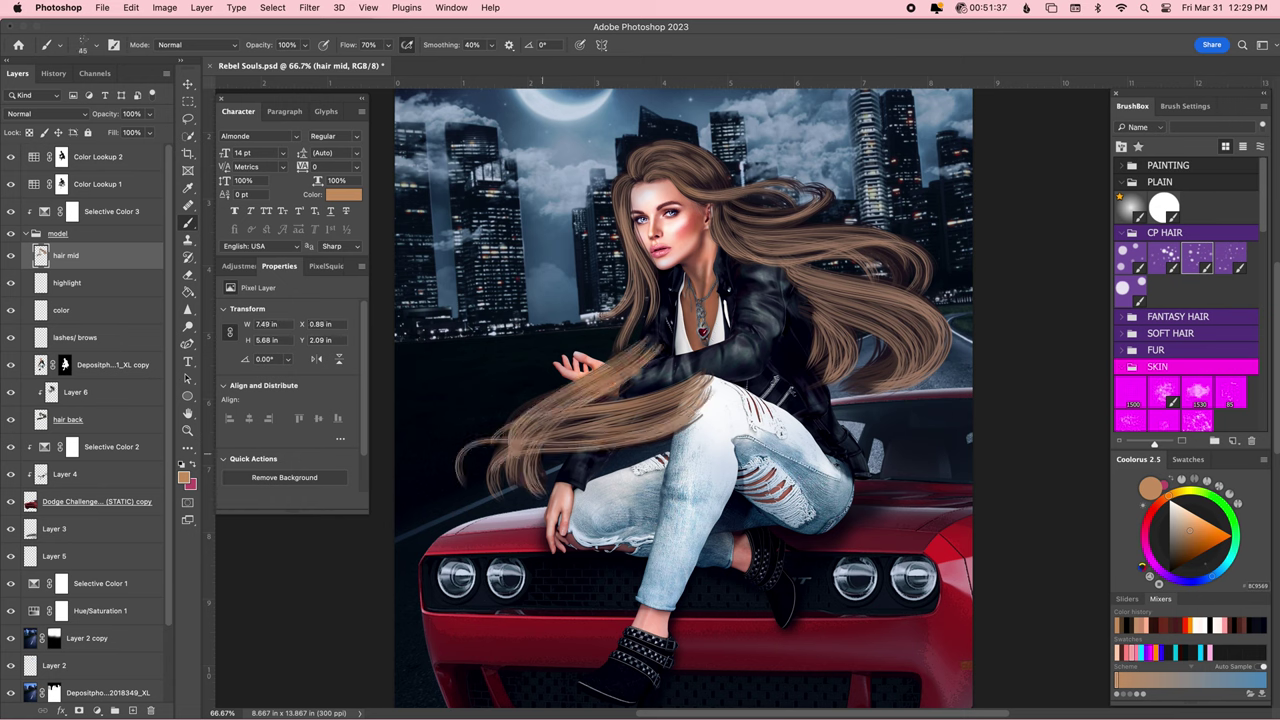
pyautogui.moveTo(805, 300)
pyautogui.mouseDown()
pyautogui.moveTo(840, 375)
pyautogui.moveTo(920, 365)
pyautogui.mouseUp()
pyautogui.moveTo(850, 340); pyautogui.dragTo(895, 390)
pyautogui.moveTo(720, 222); pyautogui.dragTo(832, 194)
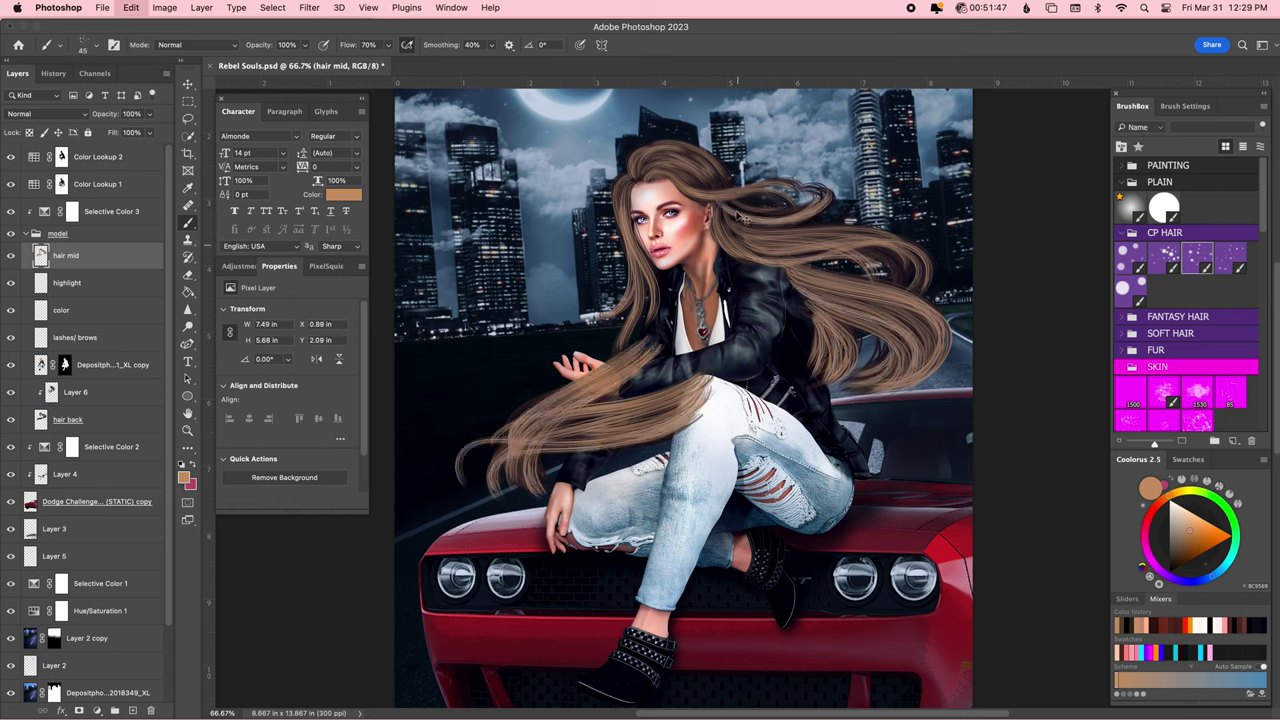
pyautogui.moveTo(735, 228); pyautogui.dragTo(905, 285)
# Add a new layer above hair mid named 'hair top'.
pyautogui.click(133, 710)
pyautogui.doubleClick(66, 255)
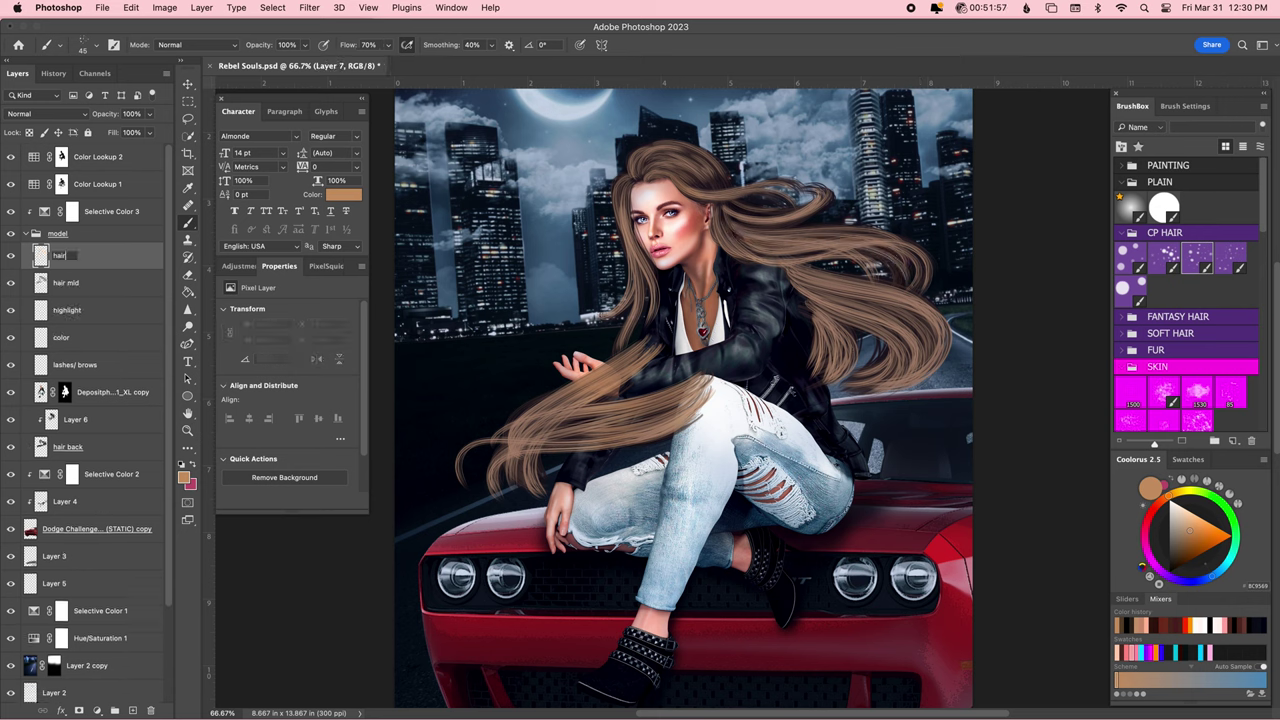
pyautogui.write('hair top')
pyautogui.press('Return')
pyautogui.click(1230, 258)
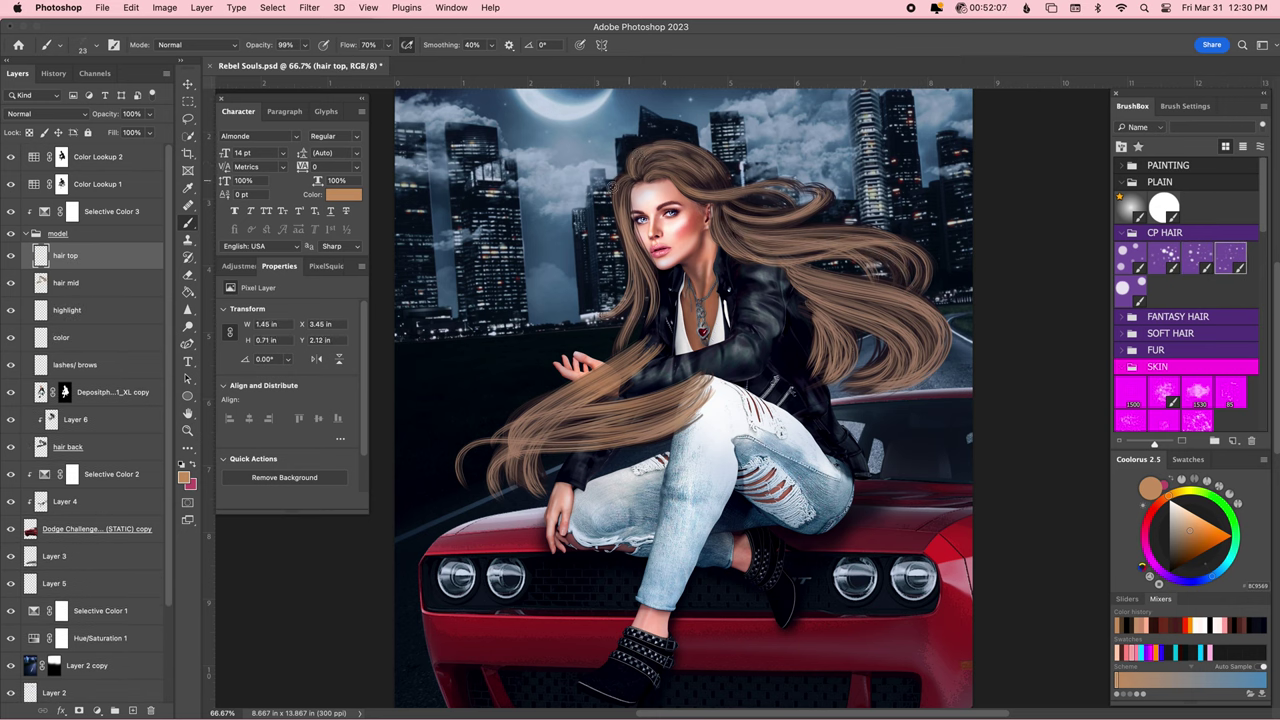
# Paint light peach CP HAIR strands over the top of the head and right-side hair.
pyautogui.moveTo(611, 186)
pyautogui.mouseDown()
pyautogui.moveTo(645, 300)
pyautogui.moveTo(500, 430)
pyautogui.mouseUp()
pyautogui.moveTo(775, 222); pyautogui.dragTo(885, 228)
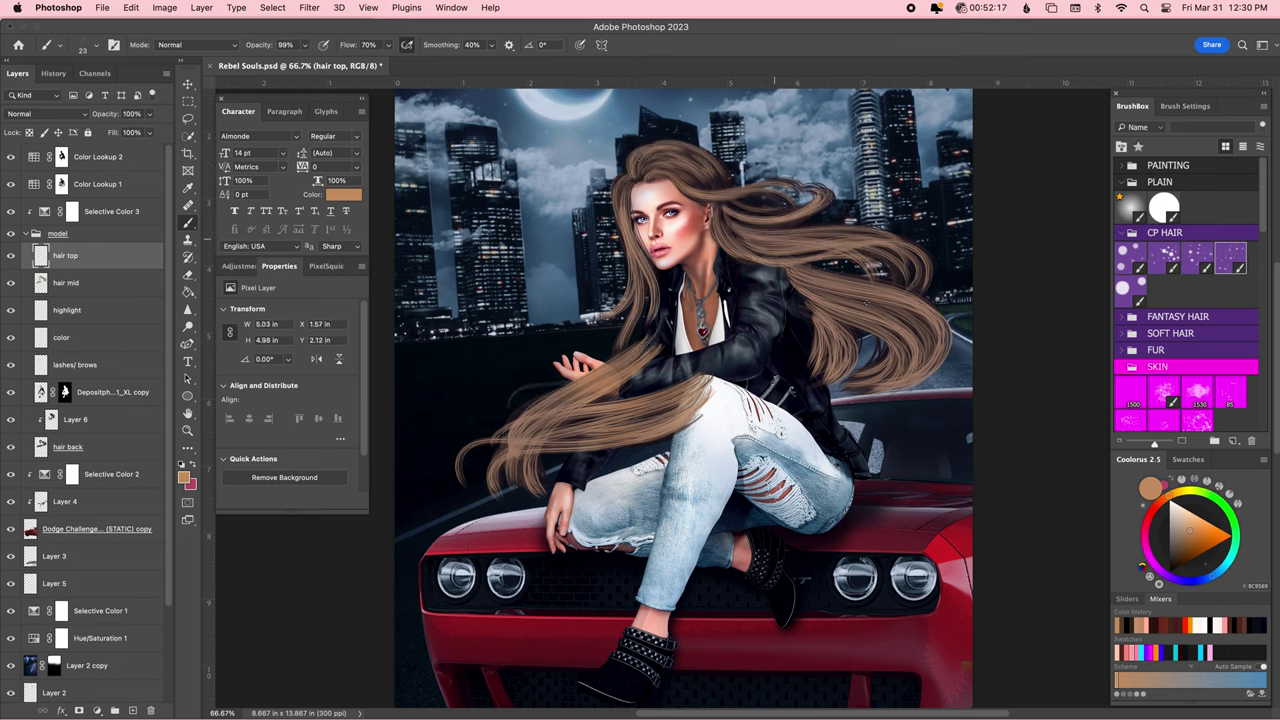
pyautogui.click(1197, 258)
pyautogui.click(1191, 513)
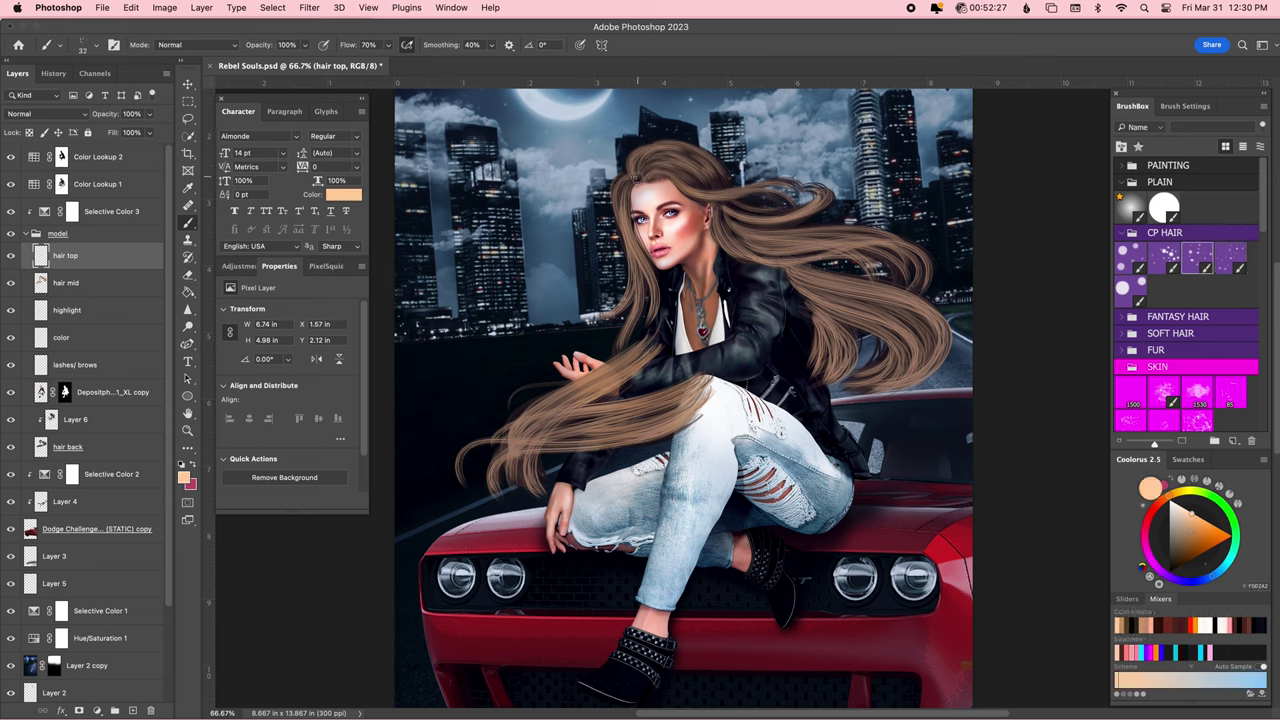
pyautogui.moveTo(637, 176)
pyautogui.mouseDown()
pyautogui.moveTo(705, 142)
pyautogui.moveTo(664, 150)
pyautogui.mouseUp()
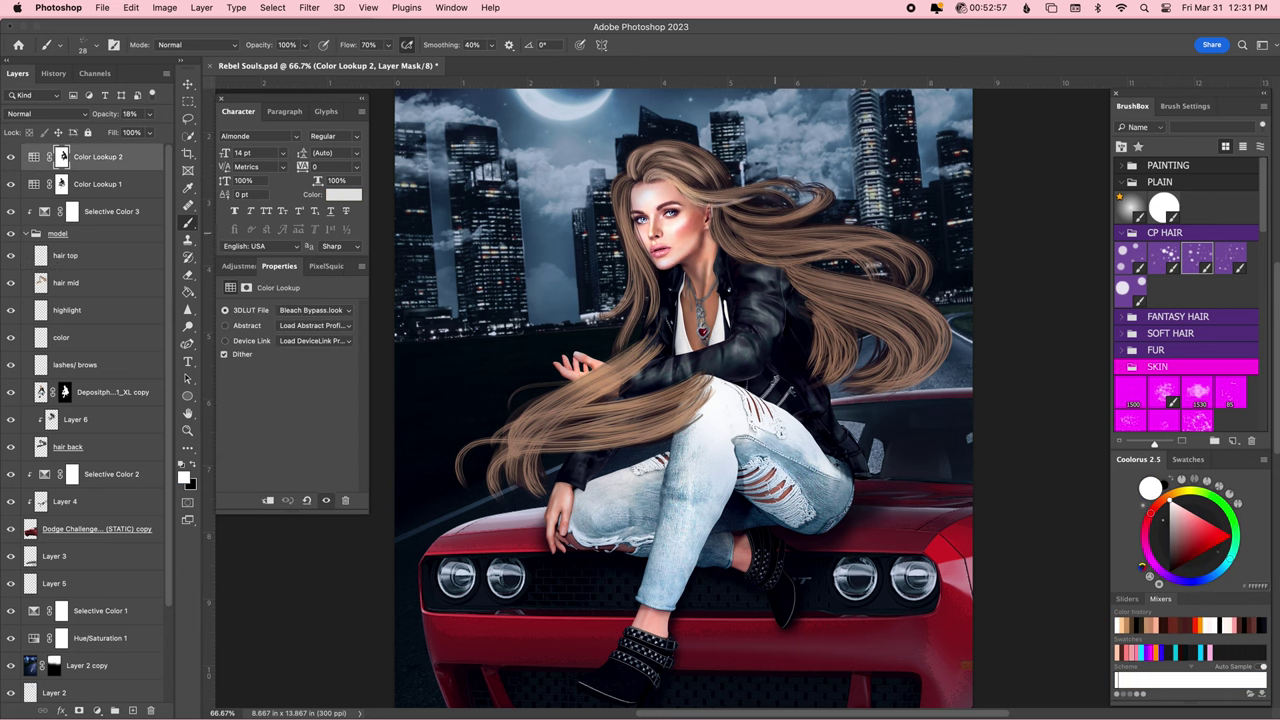
pyautogui.moveTo(704, 195); pyautogui.dragTo(820, 190)
pyautogui.press('super+z')
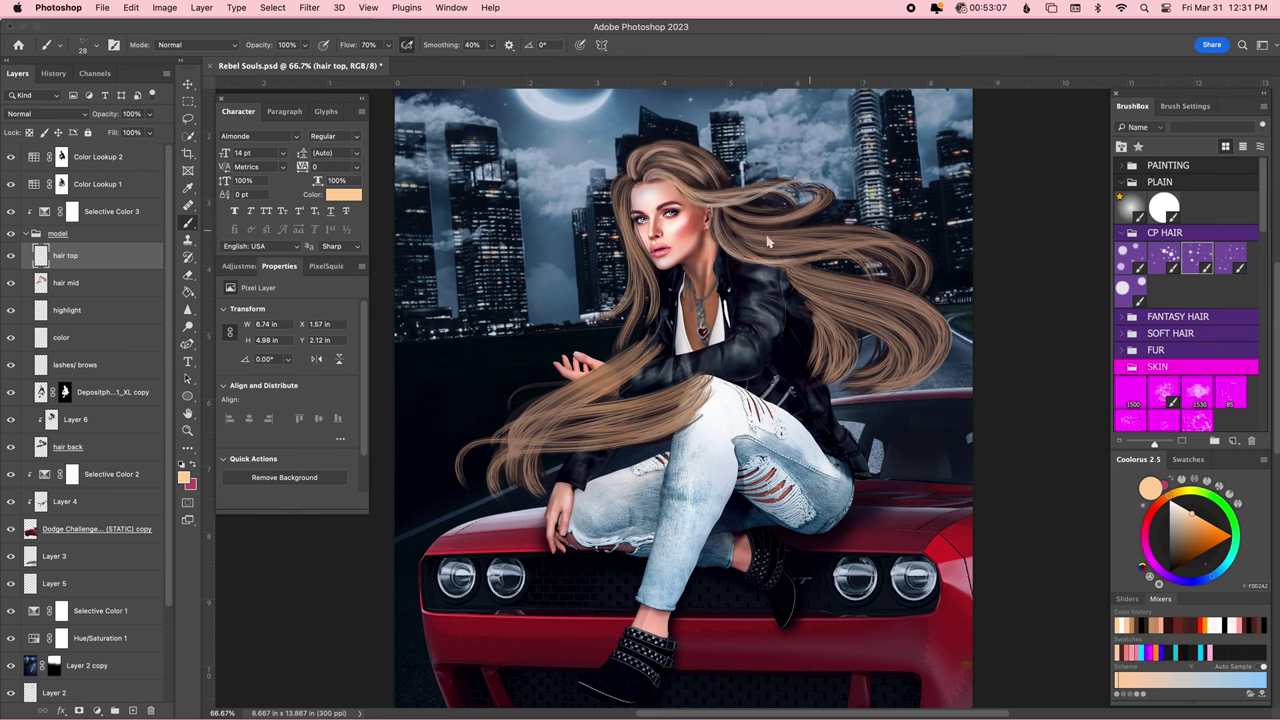
pyautogui.moveTo(716, 212); pyautogui.dragTo(926, 282)
pyautogui.moveTo(736, 222); pyautogui.dragTo(822, 204)
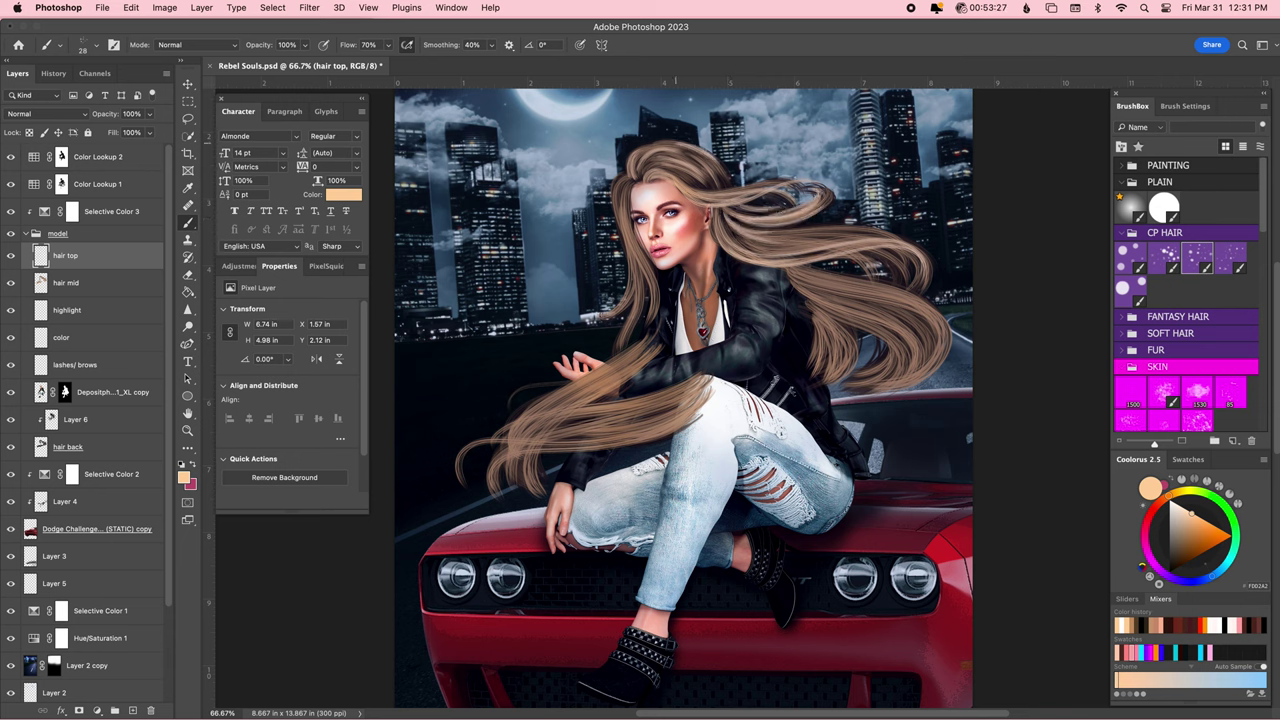
# Paint strands near her cheek and across the right-side hair, undoing bad strokes.
pyautogui.moveTo(614, 223); pyautogui.dragTo(630, 300)
pyautogui.press('super+z')
pyautogui.moveTo(628, 226); pyautogui.dragTo(634, 330)
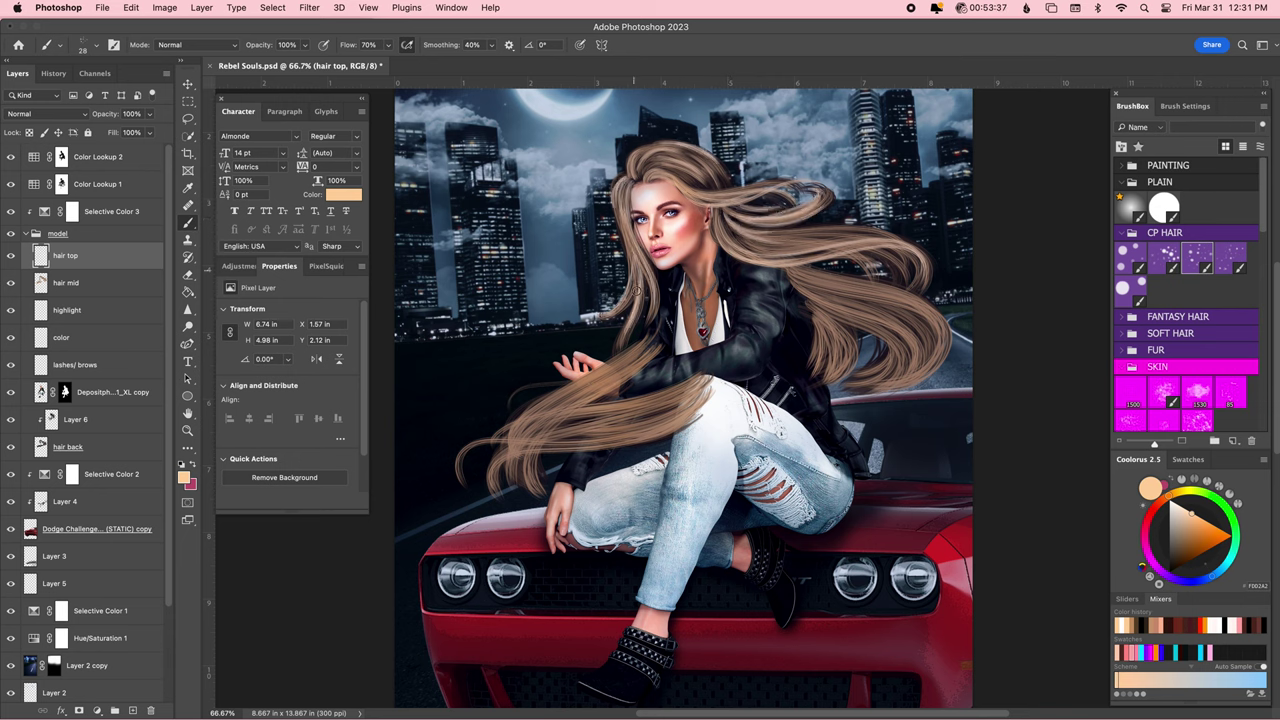
pyautogui.press('super+z')
pyautogui.moveTo(796, 284); pyautogui.dragTo(960, 392)
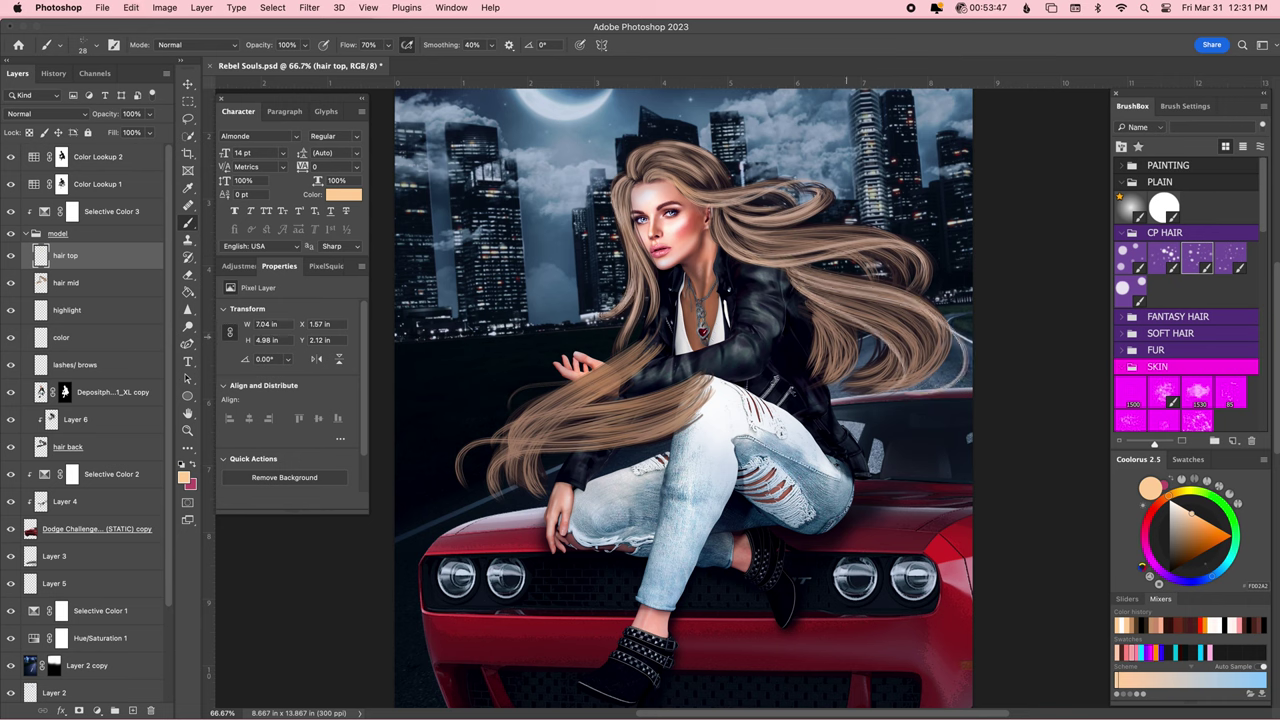
pyautogui.press('super+z')
pyautogui.moveTo(804, 284)
pyautogui.mouseDown()
pyautogui.moveTo(931, 380)
pyautogui.moveTo(924, 306)
pyautogui.mouseUp()
pyautogui.moveTo(732, 244)
pyautogui.mouseDown()
pyautogui.moveTo(904, 258)
pyautogui.moveTo(908, 280)
pyautogui.mouseUp()
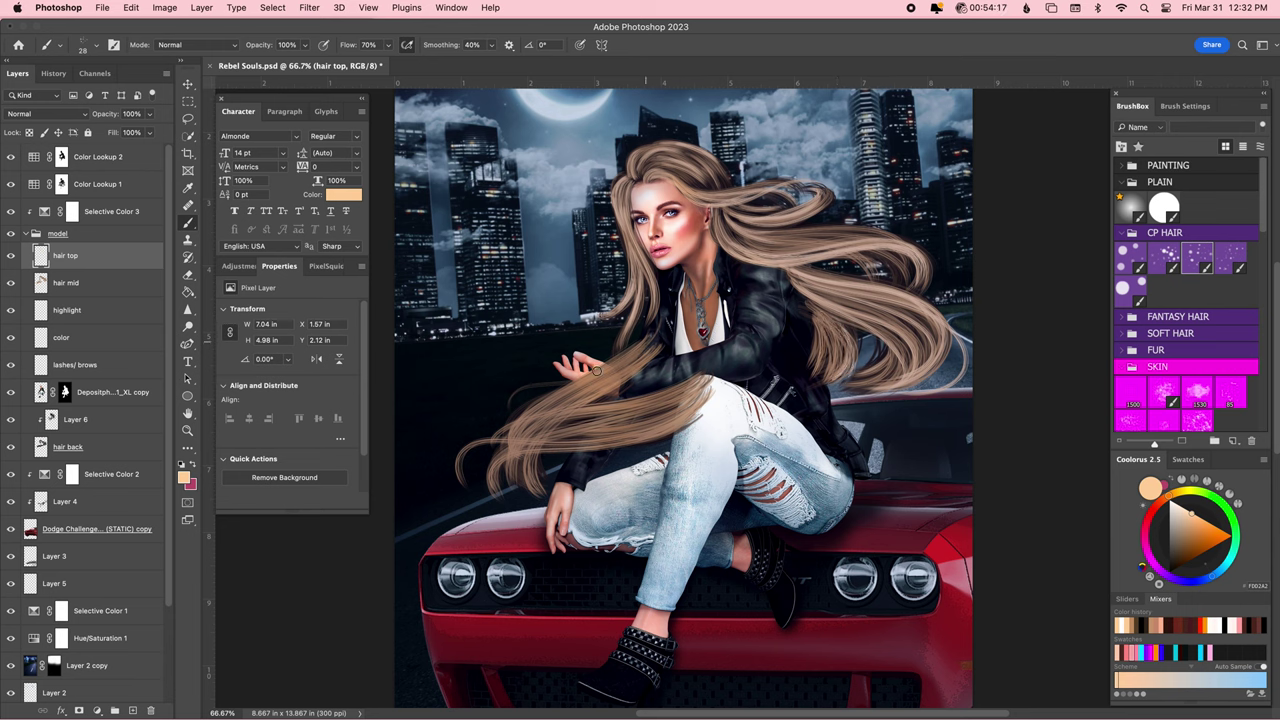
# Sweep strands left across her hand and arm, then add lighter peach strands near the part.
pyautogui.moveTo(650, 340); pyautogui.dragTo(520, 430)
pyautogui.moveTo(706, 376); pyautogui.dragTo(498, 438)
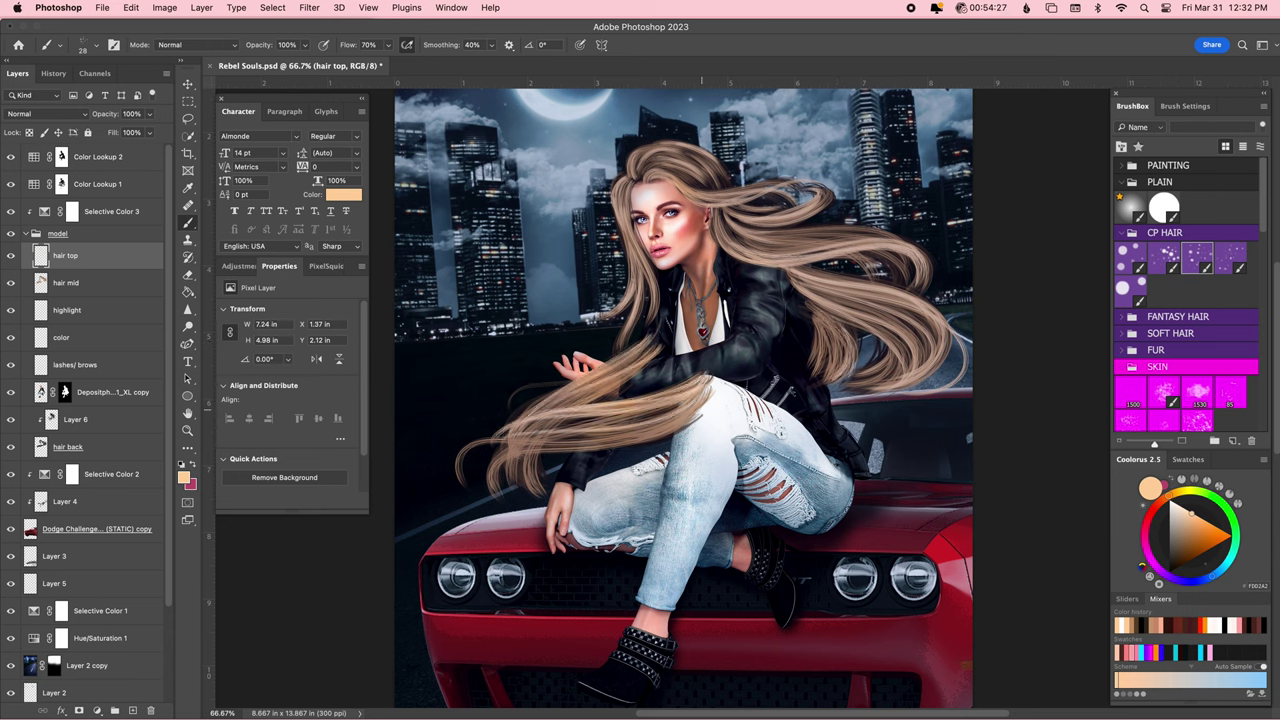
pyautogui.moveTo(701, 404); pyautogui.dragTo(454, 478)
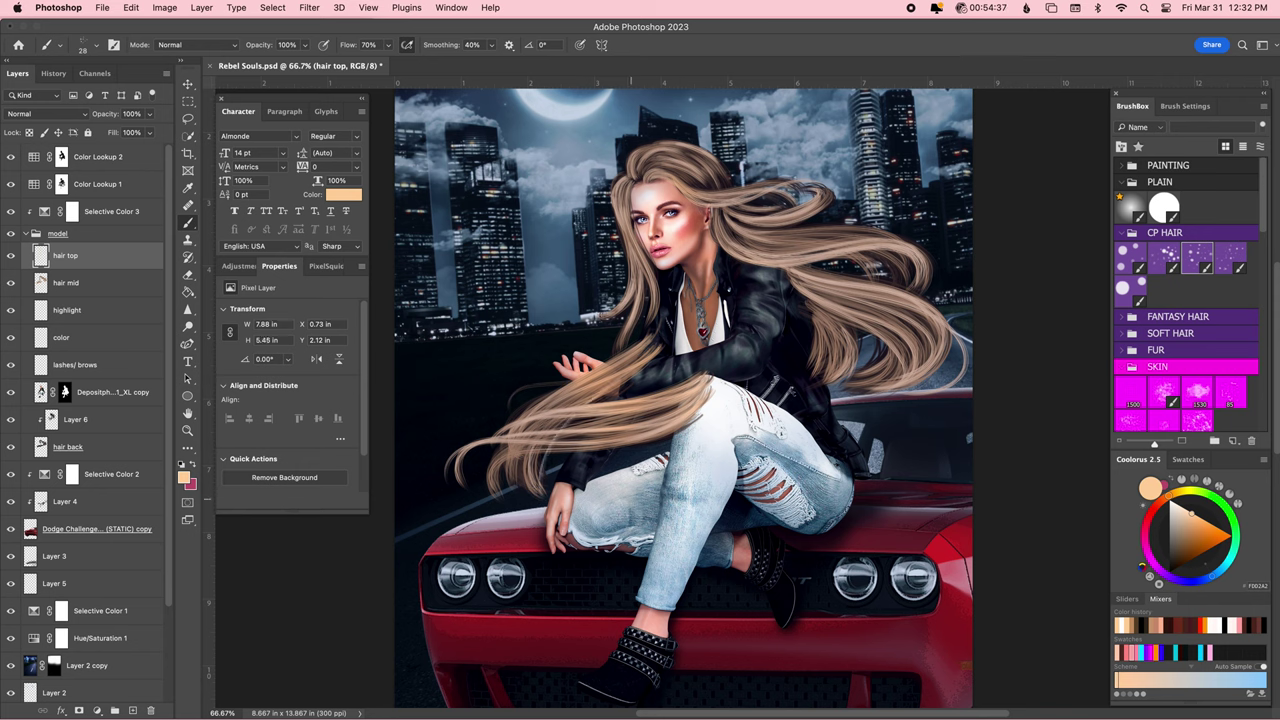
pyautogui.click(1177, 506)
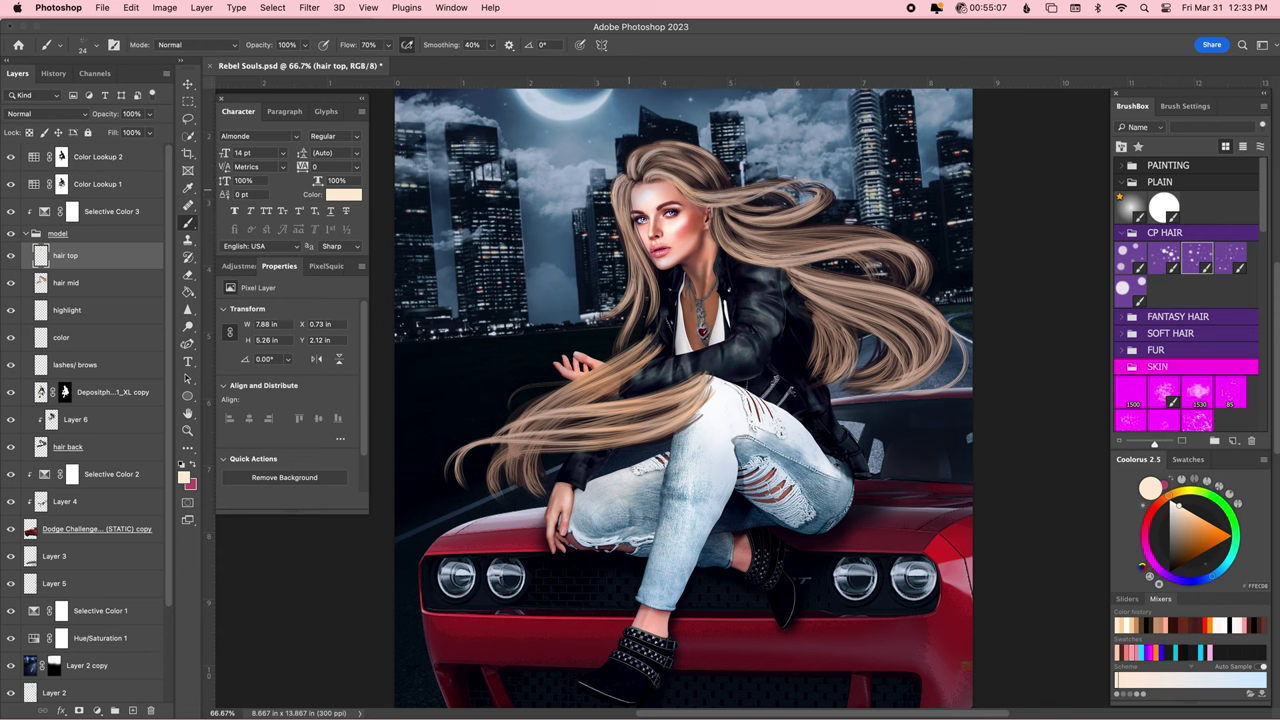
pyautogui.moveTo(622, 188); pyautogui.dragTo(645, 265)
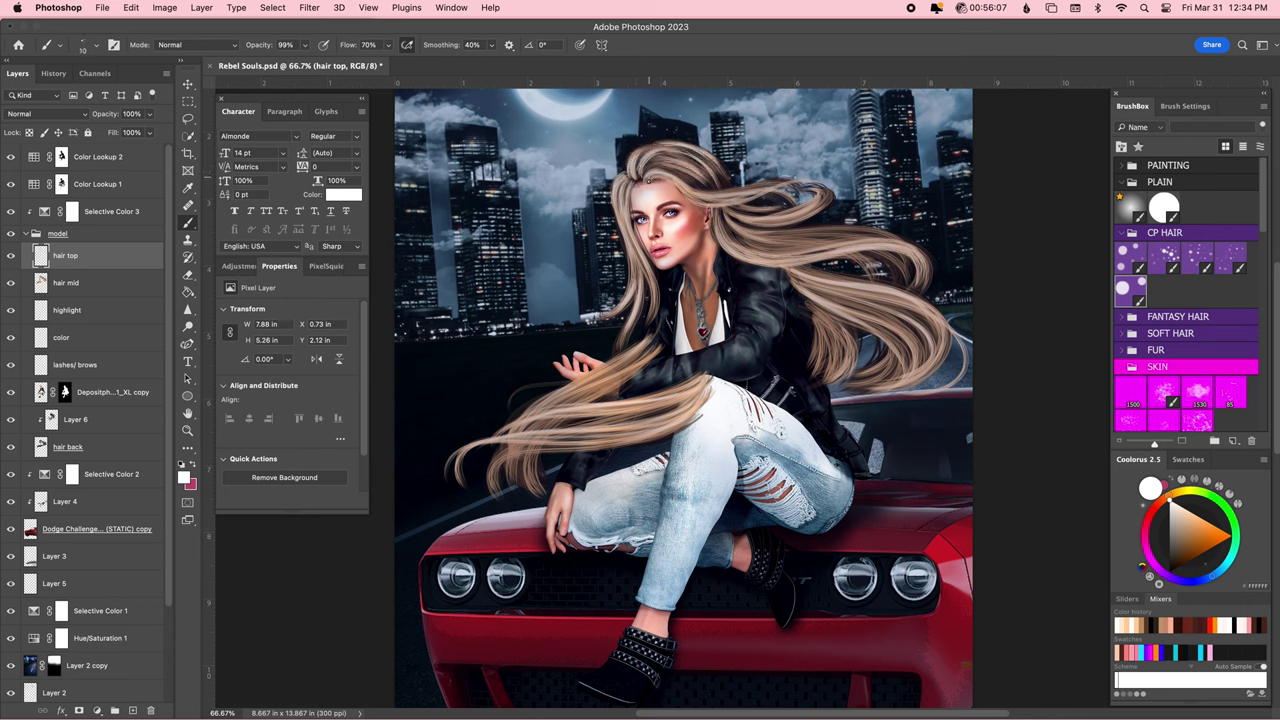
# Paint thin near-white highlight strands across the crown, the right-flowing hair and the left-flowing hair.
pyautogui.moveTo(680, 197); pyautogui.dragTo(810, 182)
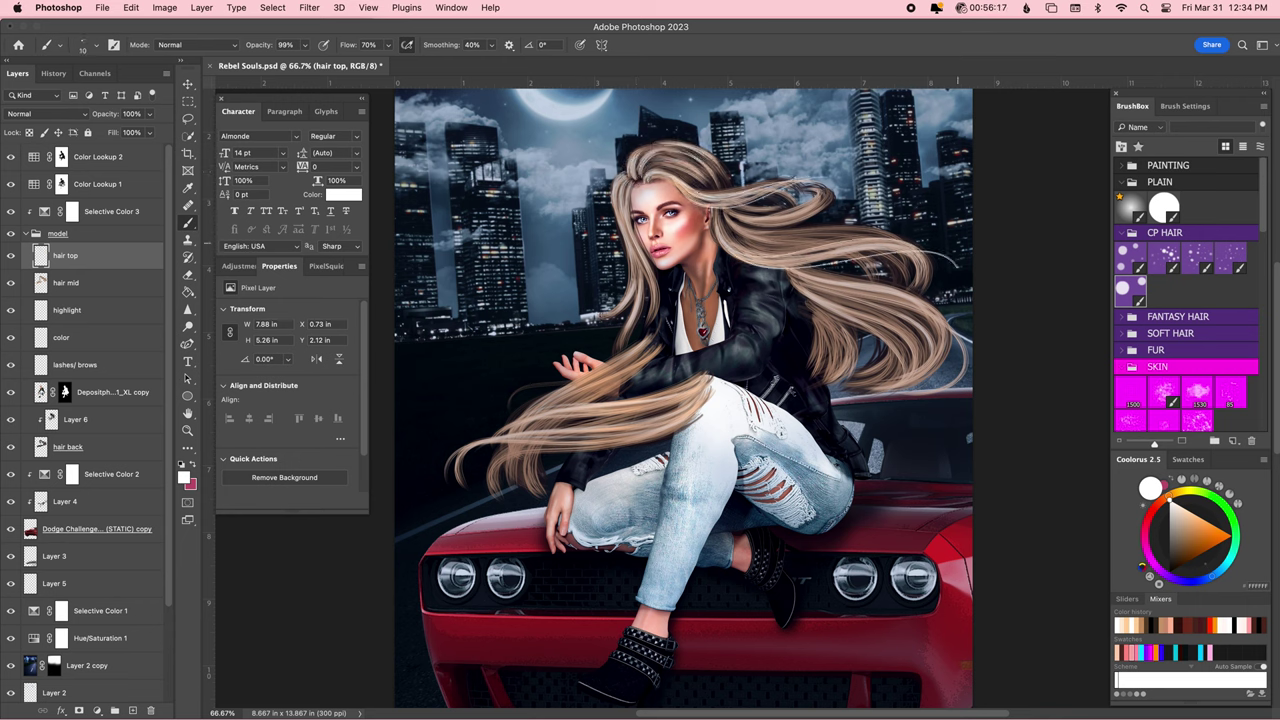
pyautogui.moveTo(730, 242); pyautogui.dragTo(869, 255)
pyautogui.moveTo(730, 218)
pyautogui.mouseDown()
pyautogui.moveTo(944, 262)
pyautogui.moveTo(950, 250)
pyautogui.mouseUp()
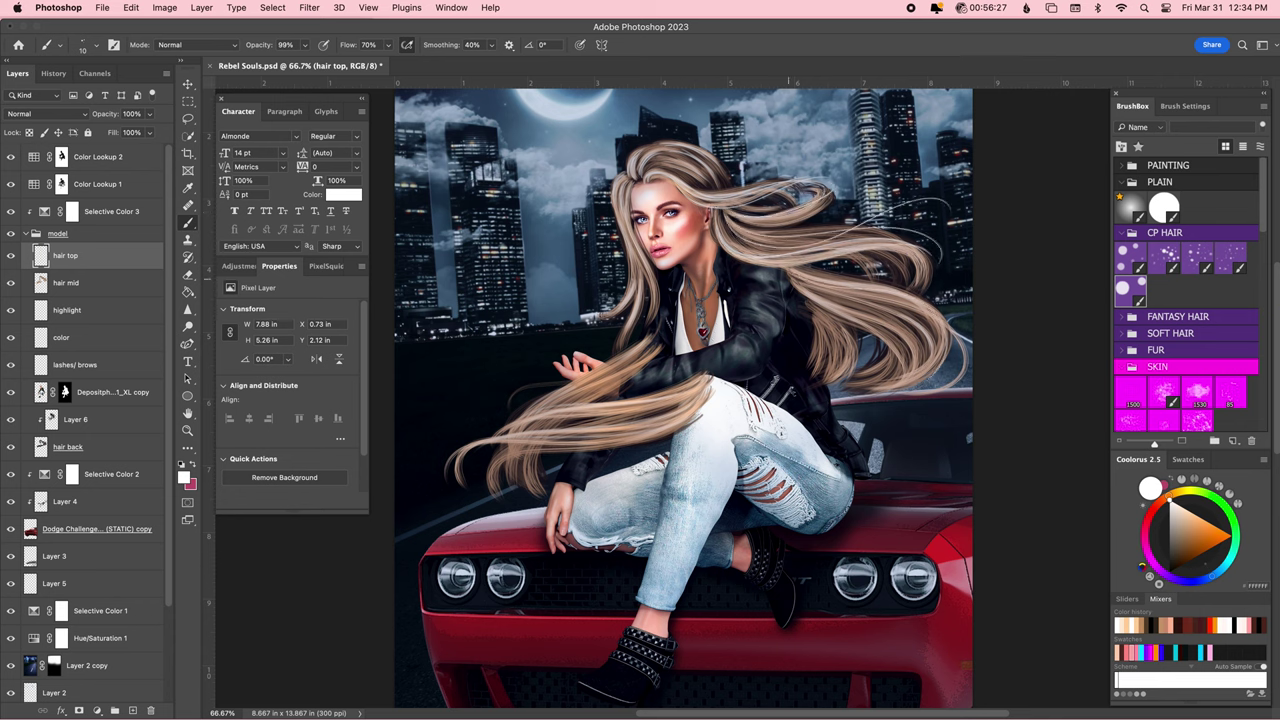
pyautogui.moveTo(790, 275)
pyautogui.mouseDown()
pyautogui.moveTo(952, 400)
pyautogui.moveTo(942, 318)
pyautogui.moveTo(924, 402)
pyautogui.mouseUp()
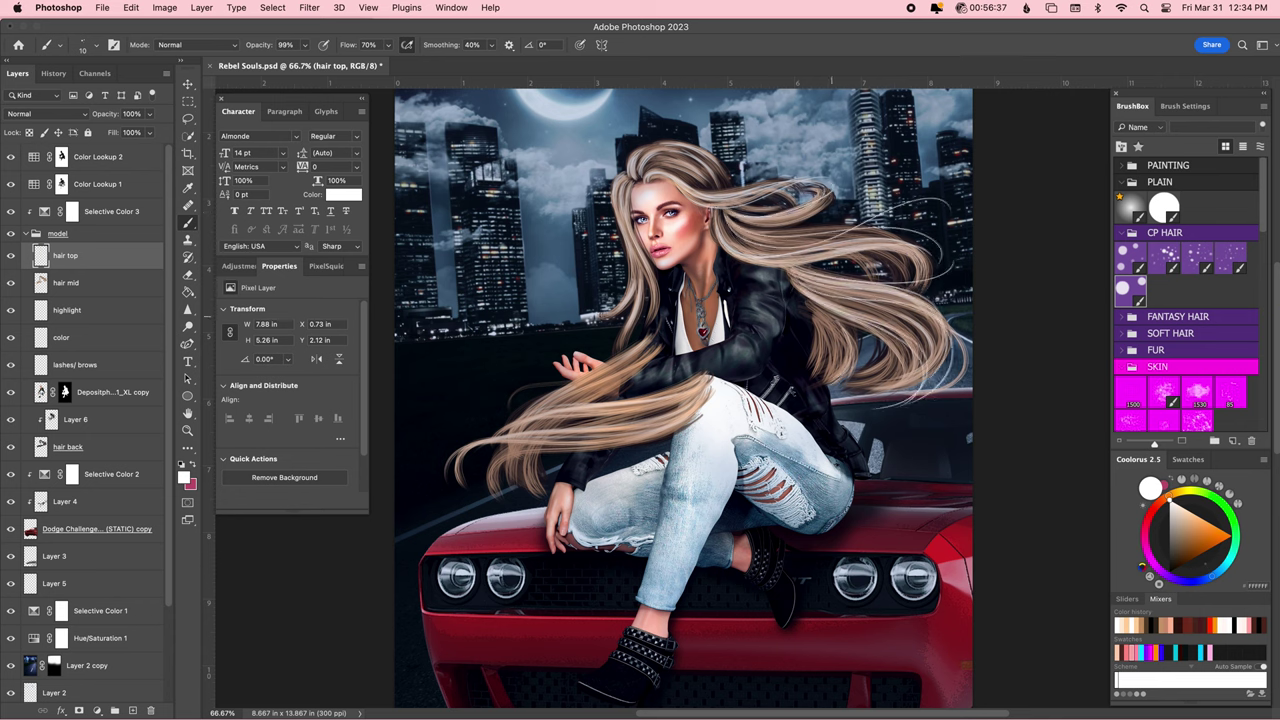
pyautogui.moveTo(800, 290); pyautogui.dragTo(950, 388)
pyautogui.moveTo(660, 326); pyautogui.dragTo(630, 182)
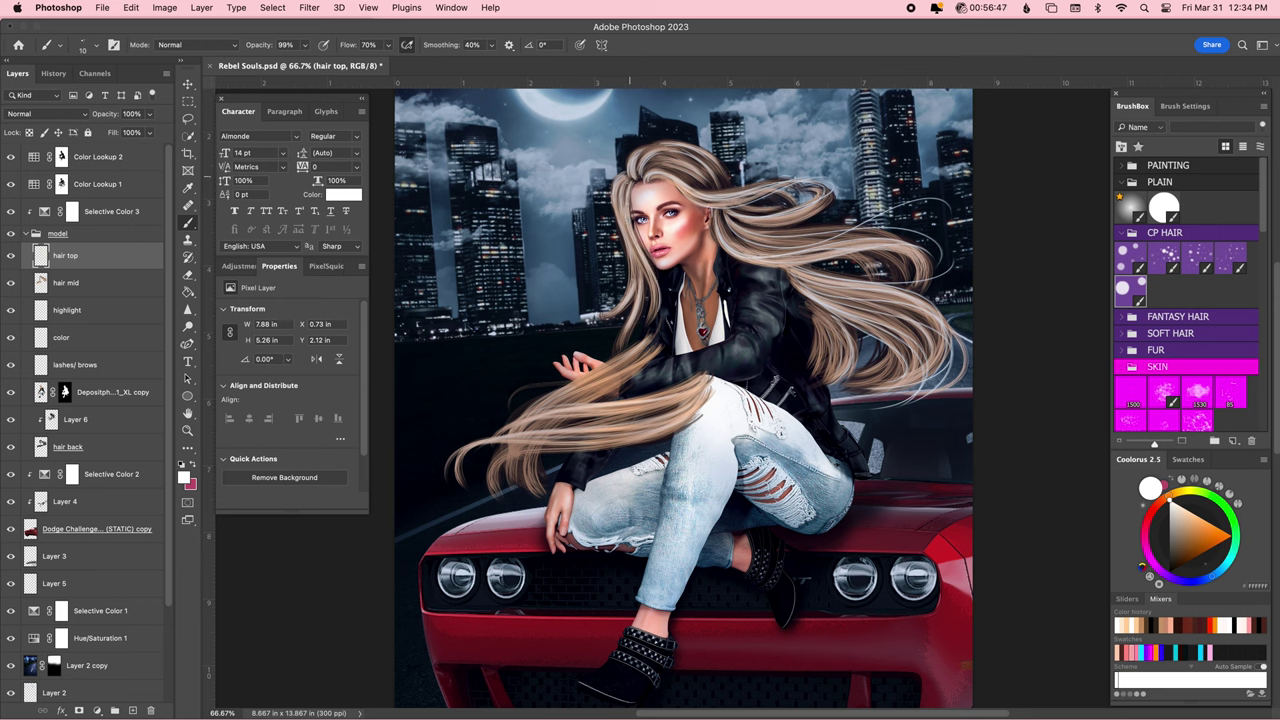
pyautogui.moveTo(650, 345); pyautogui.dragTo(485, 435)
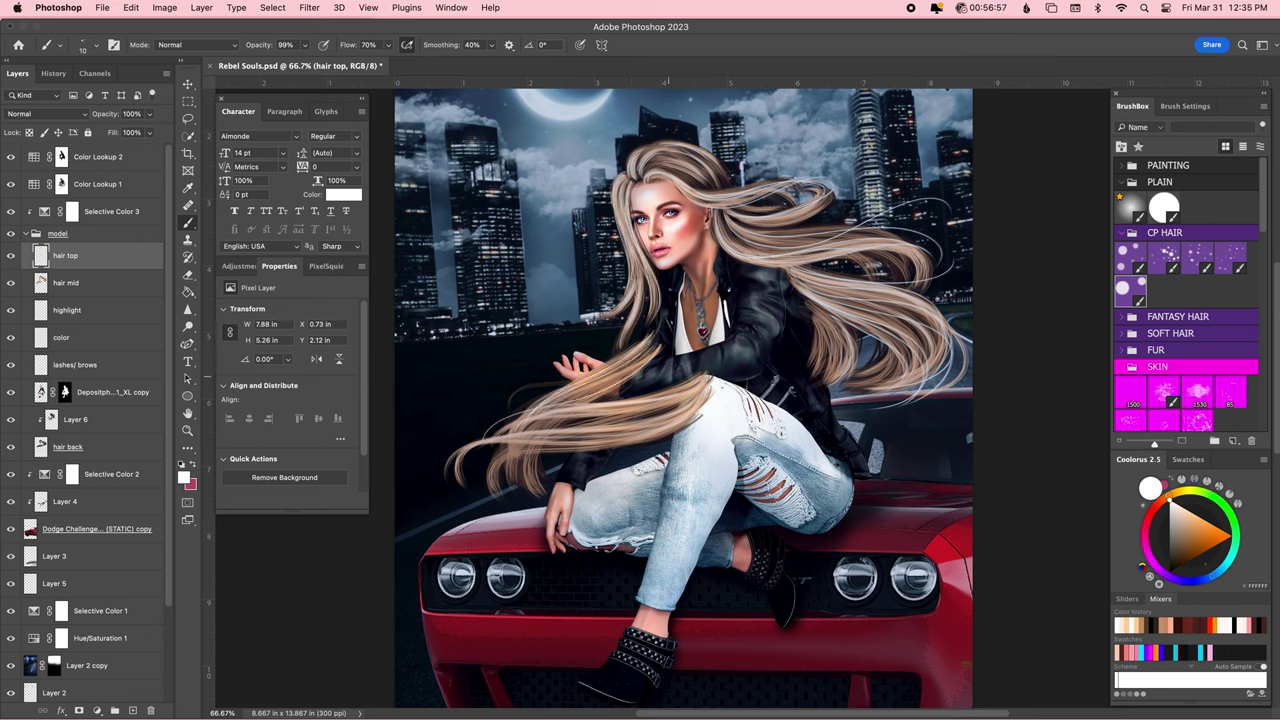
pyautogui.moveTo(692, 395)
pyautogui.mouseDown()
pyautogui.moveTo(445, 470)
pyautogui.moveTo(490, 500)
pyautogui.mouseUp()
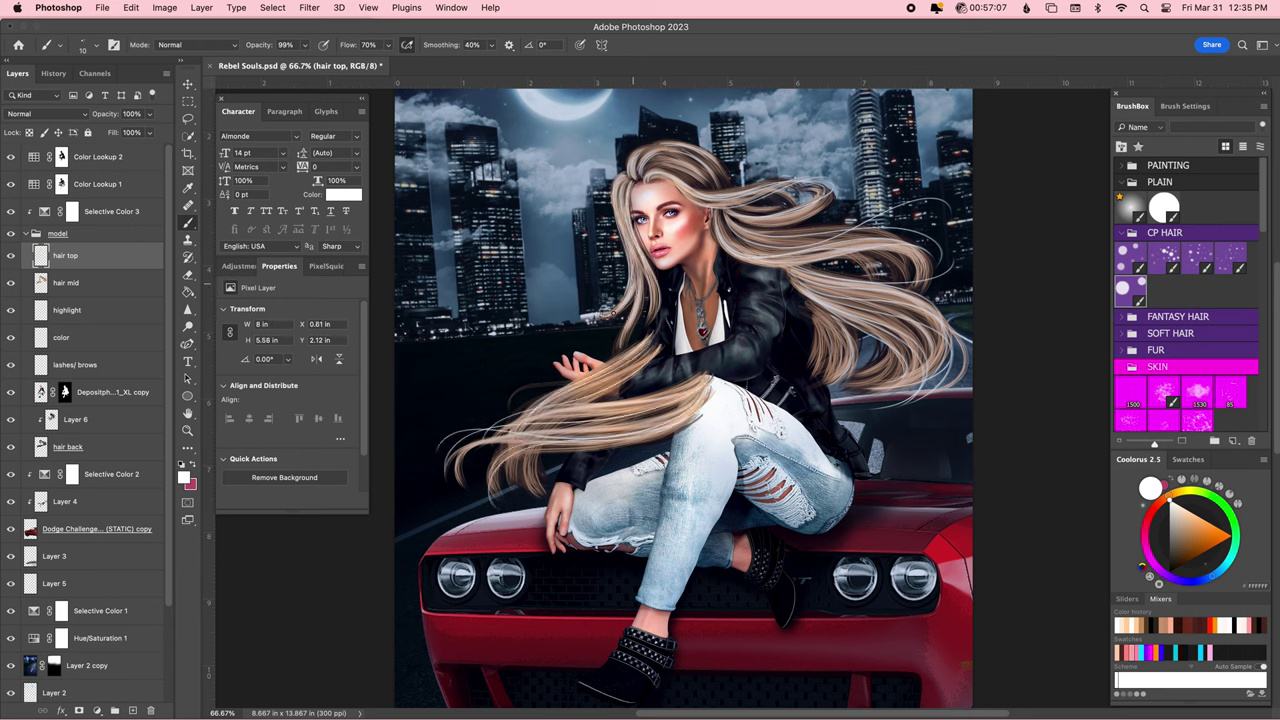
pyautogui.moveTo(686, 410); pyautogui.dragTo(505, 495)
pyautogui.moveTo(638, 428); pyautogui.dragTo(472, 472)
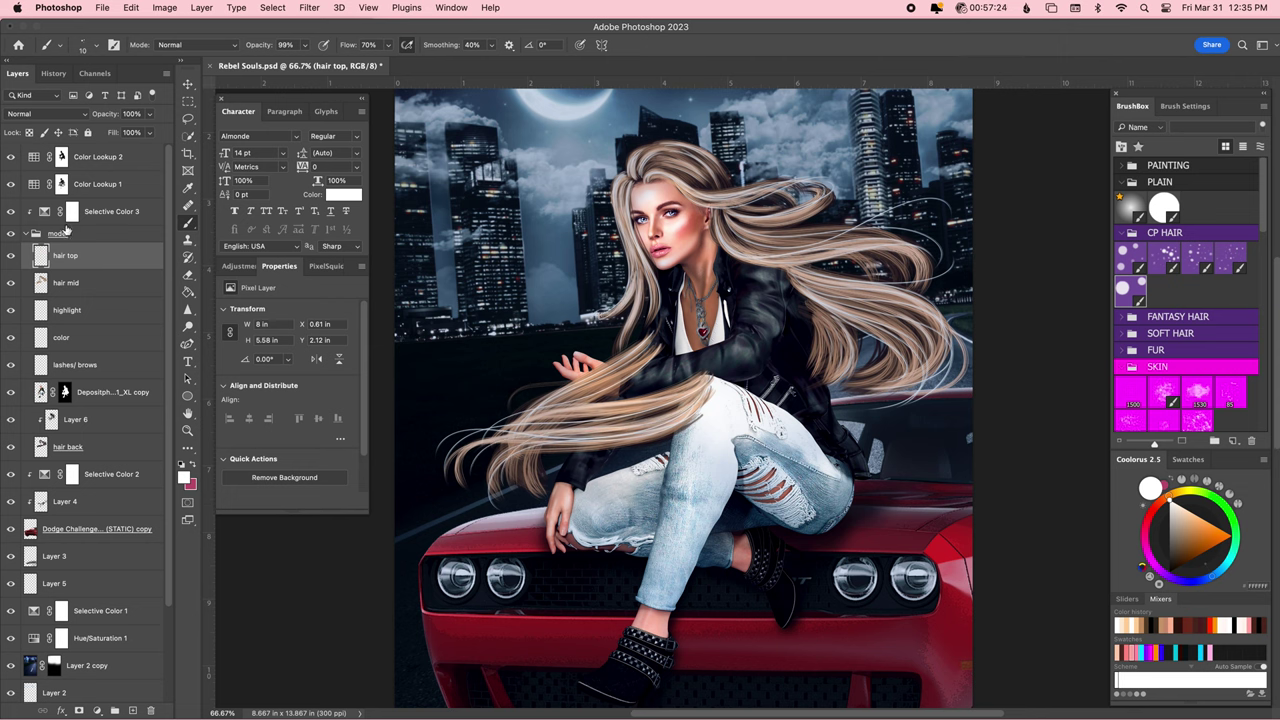
# Group the hair layers, mask out hair covering the jacket arm in black, then deselect.
pyautogui.click(36, 247)
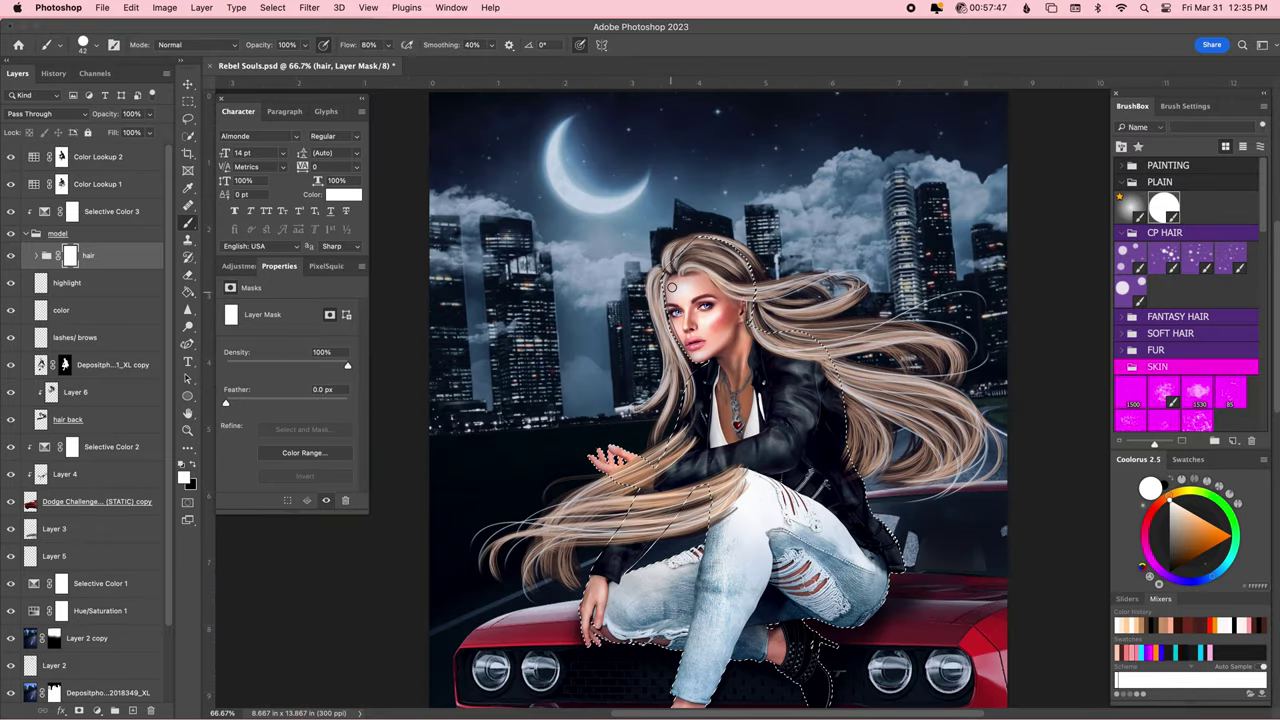
pyautogui.press('x')
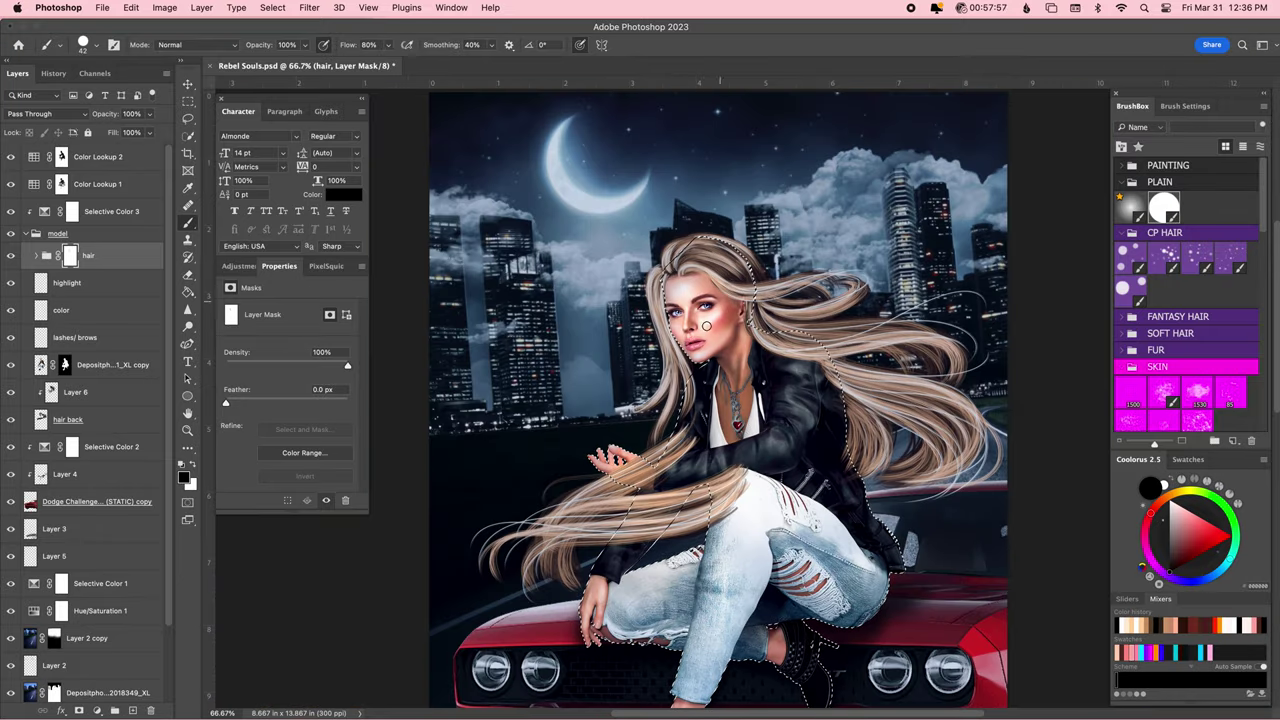
pyautogui.moveTo(717, 380)
pyautogui.mouseDown()
pyautogui.moveTo(658, 501)
pyautogui.moveTo(822, 443)
pyautogui.mouseUp()
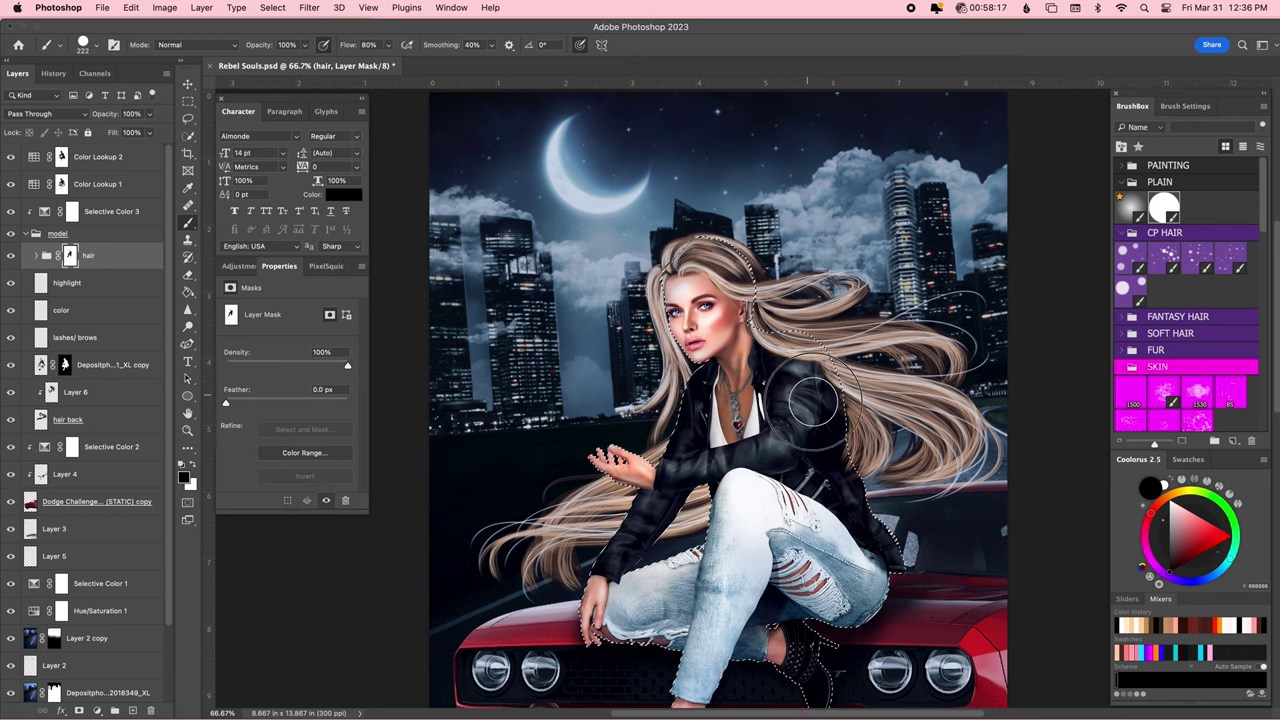
pyautogui.press('[')
pyautogui.press('[')
pyautogui.press('[')
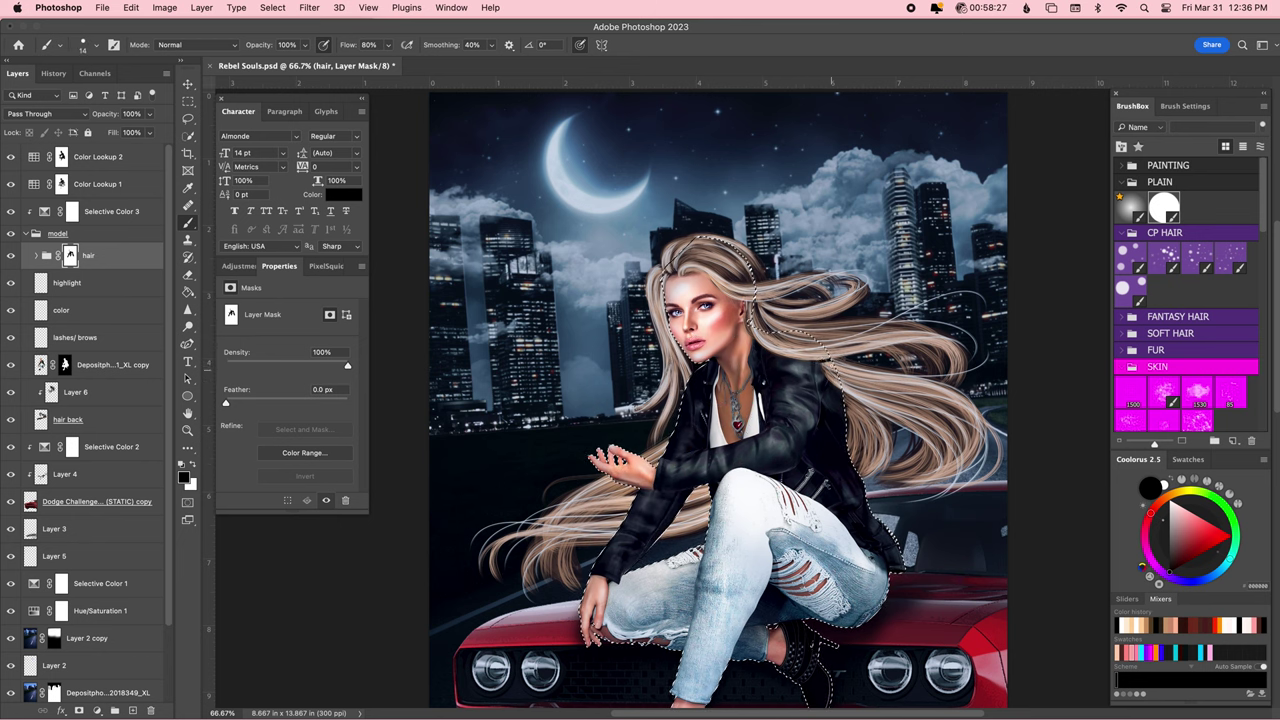
pyautogui.hotkey('ctrl', 'd')
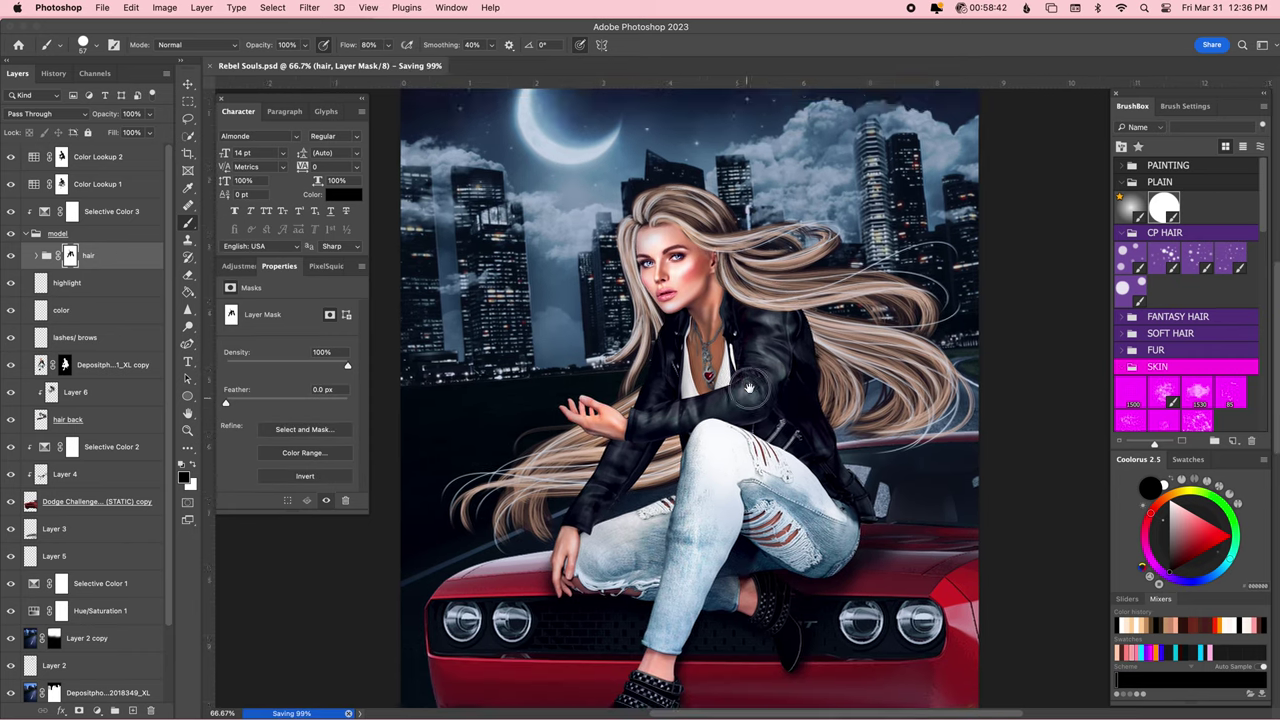
# Add Layer 7, group the highlight and face layers into Group 1, and move Layer 6 up.
pyautogui.hotkey('ctrl', 'shift', 'alt', 'n')
pyautogui.click(45, 113)
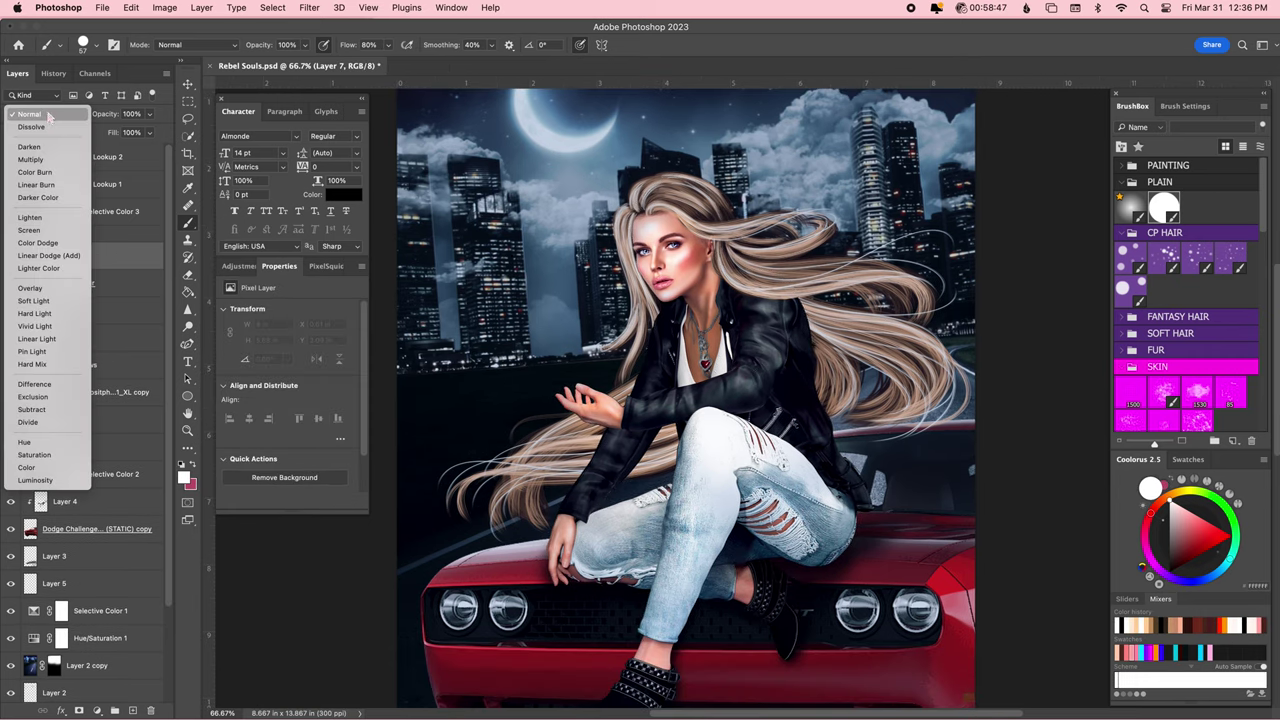
pyautogui.click(122, 313)
pyautogui.keyDown('shift'); pyautogui.click(112, 392); pyautogui.keyUp('shift')
pyautogui.hotkey('ctrl', 'g')
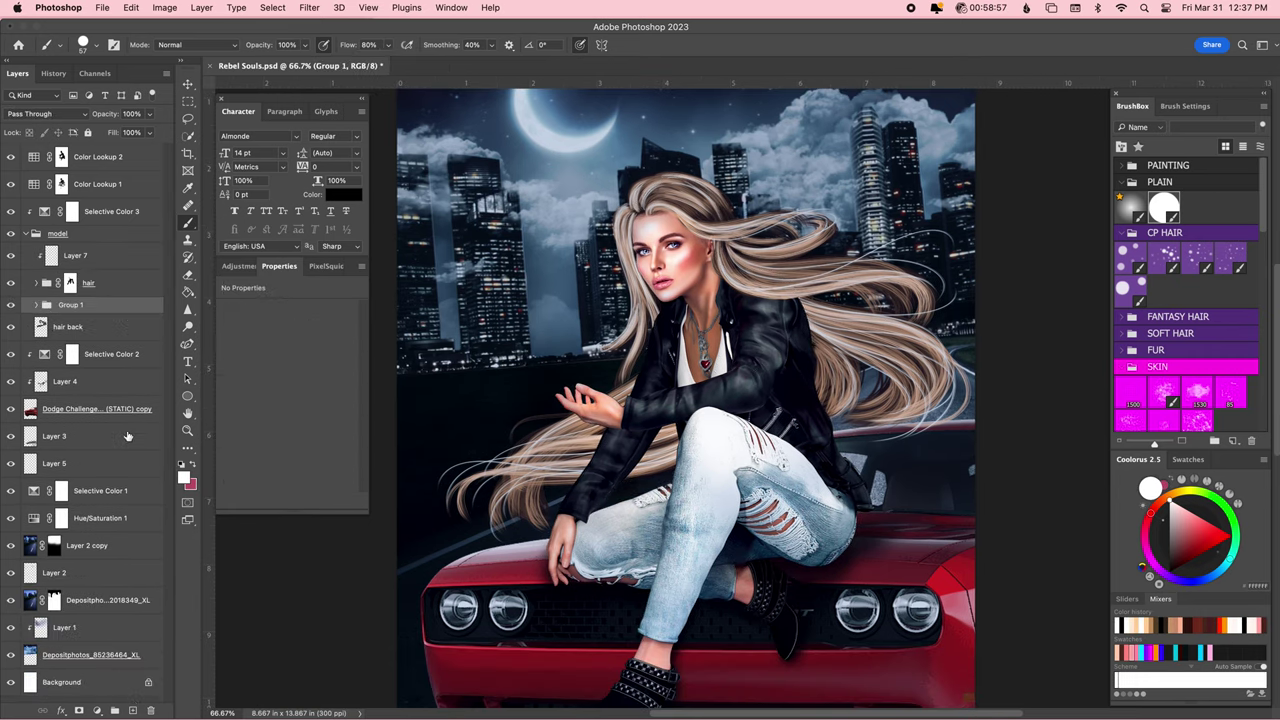
pyautogui.click(141, 337)
pyautogui.hotkey('ctrl', ']')
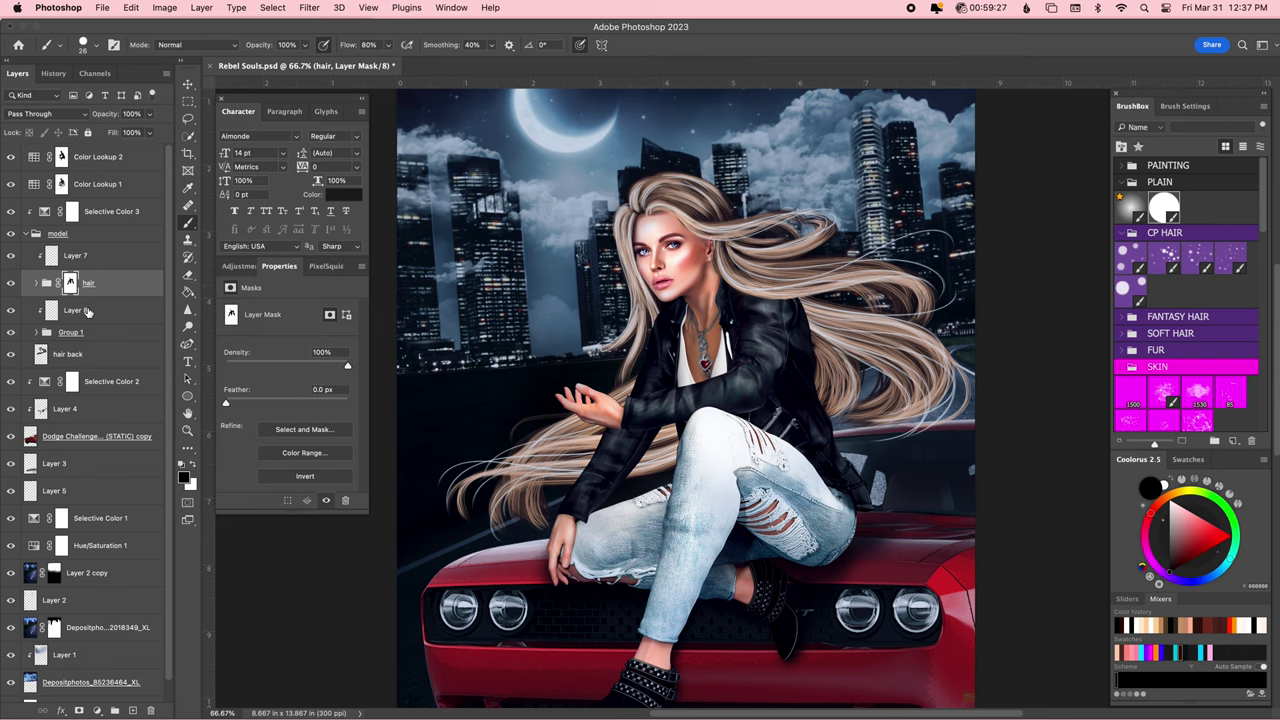
# Paint soft dark shading on the hair beside her face.
pyautogui.press('x')
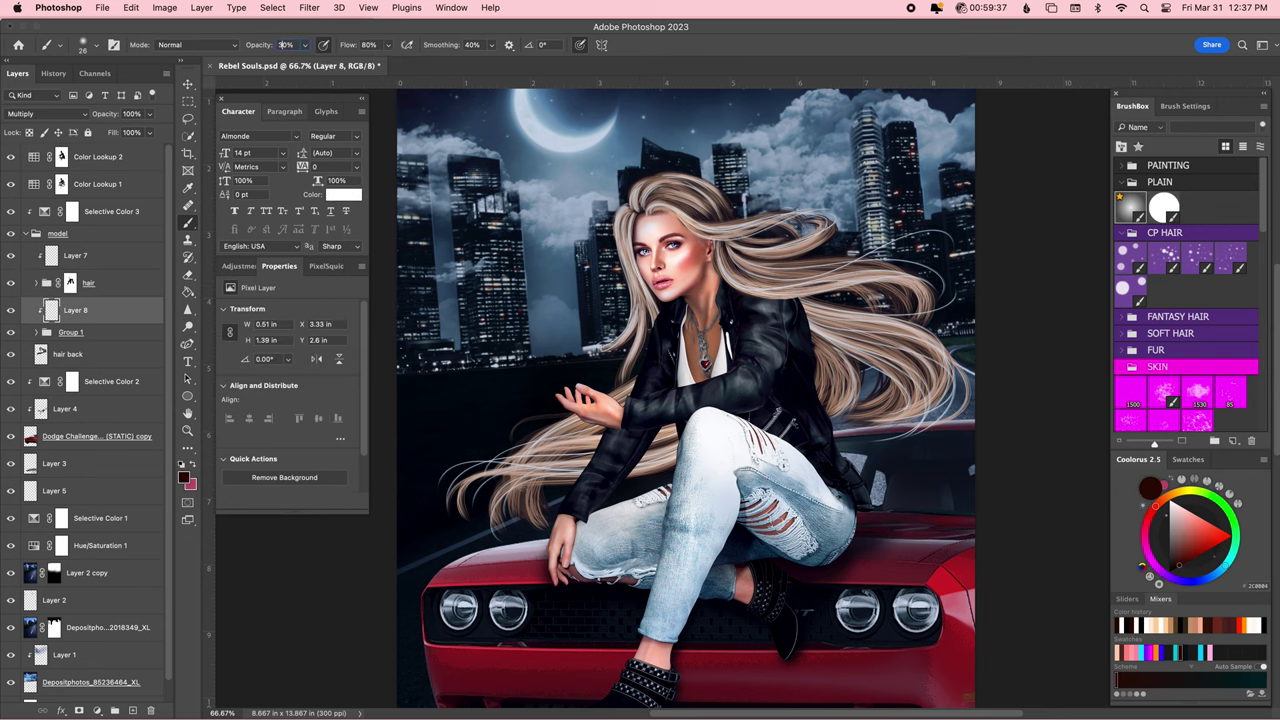
pyautogui.moveTo(656, 206); pyautogui.dragTo(725, 263)
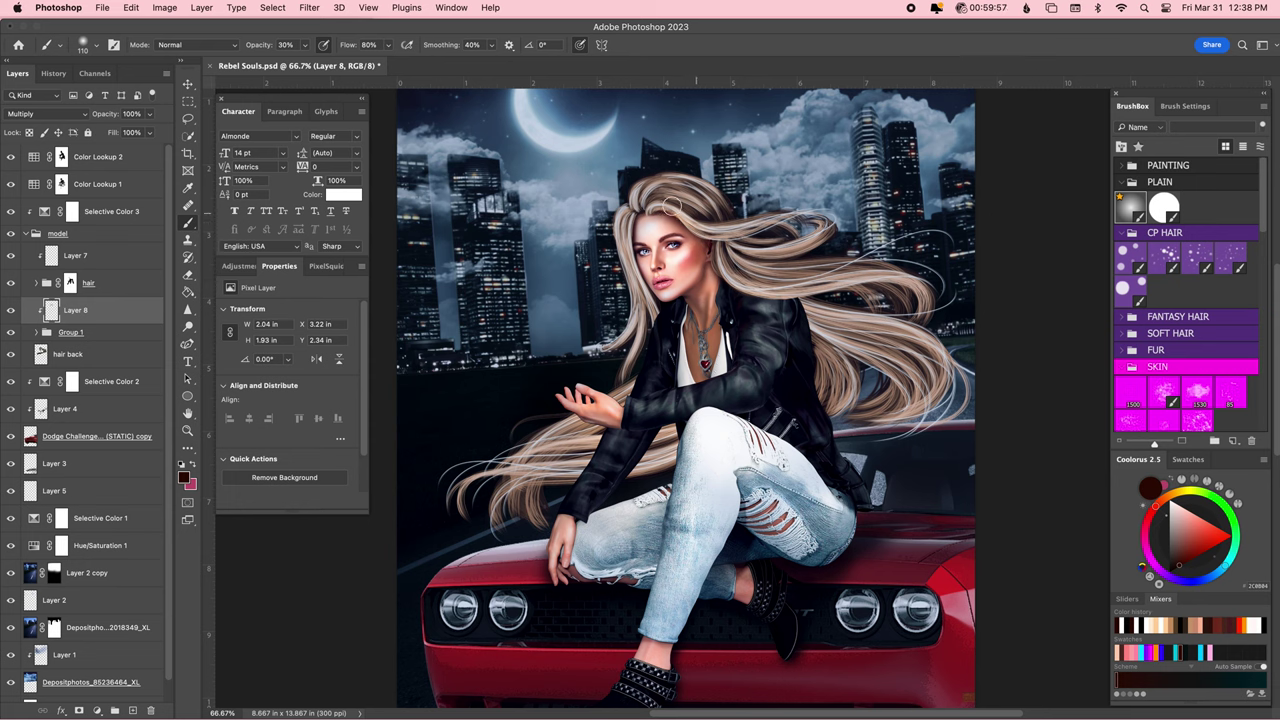
pyautogui.moveTo(745, 241); pyautogui.dragTo(770, 241)
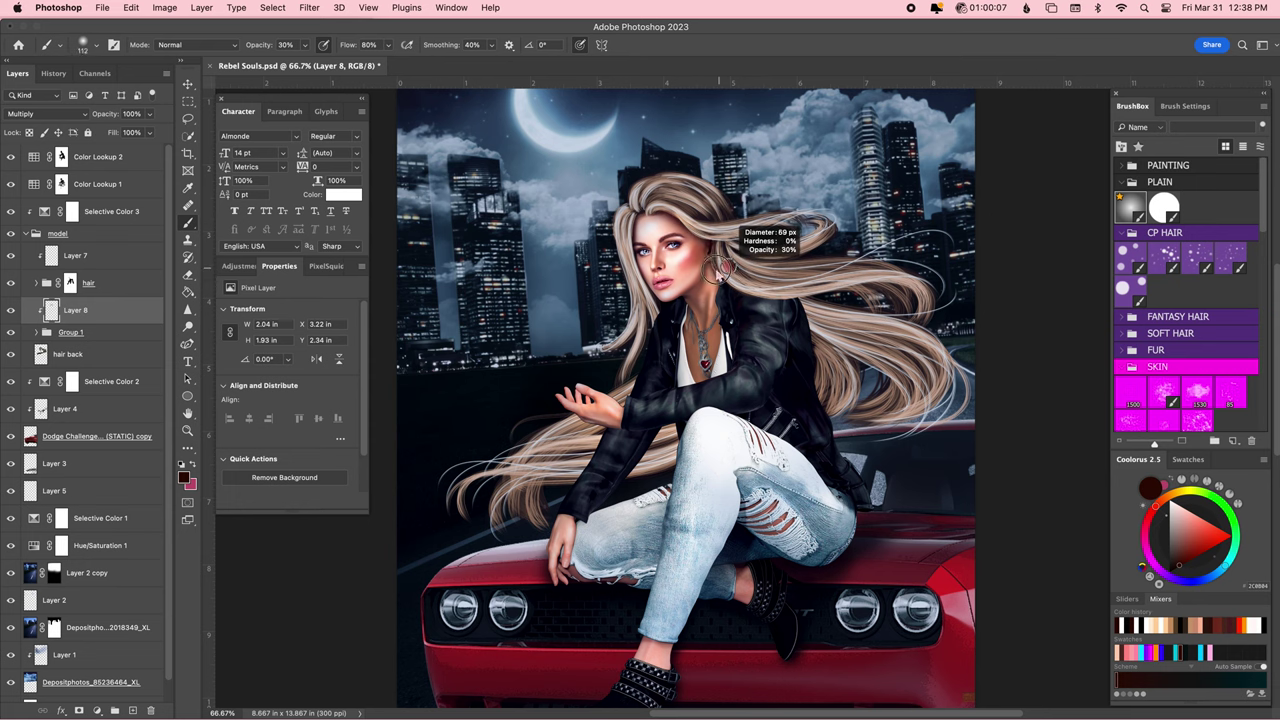
# Target the hair group mask, reset colours and full opacity, and zoom in on her hand.
pyautogui.click(70, 283)
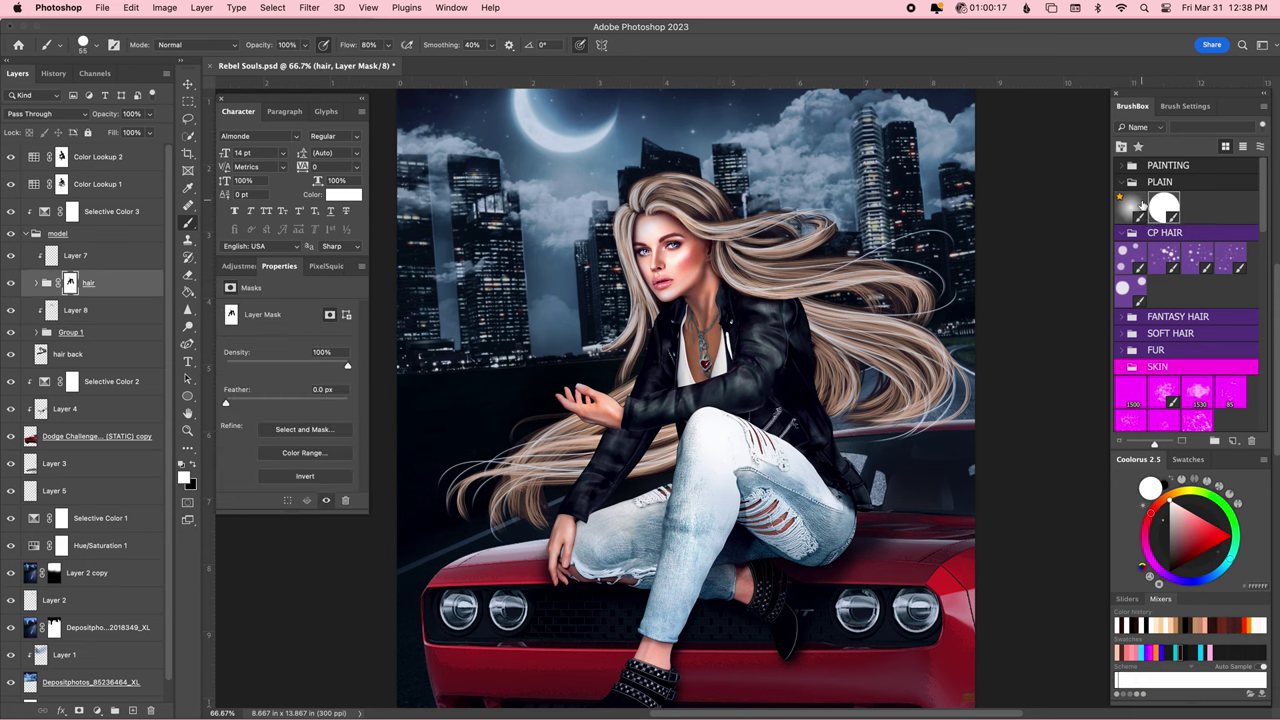
pyautogui.press('d')
pyautogui.press('0')
pyautogui.press('super+1')
pyautogui.press('super+equal')
pyautogui.moveTo(775, 345); pyautogui.dragTo(756, 345)
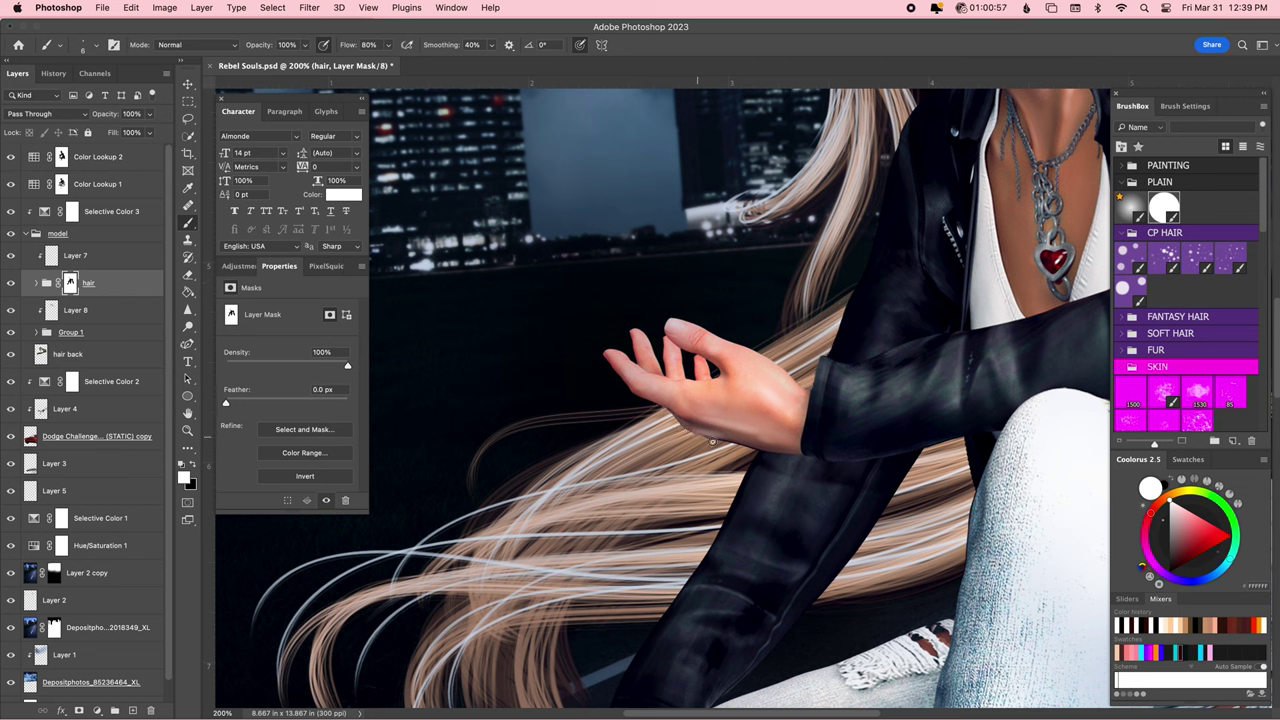
pyautogui.moveTo(745, 450); pyautogui.dragTo(752, 450)
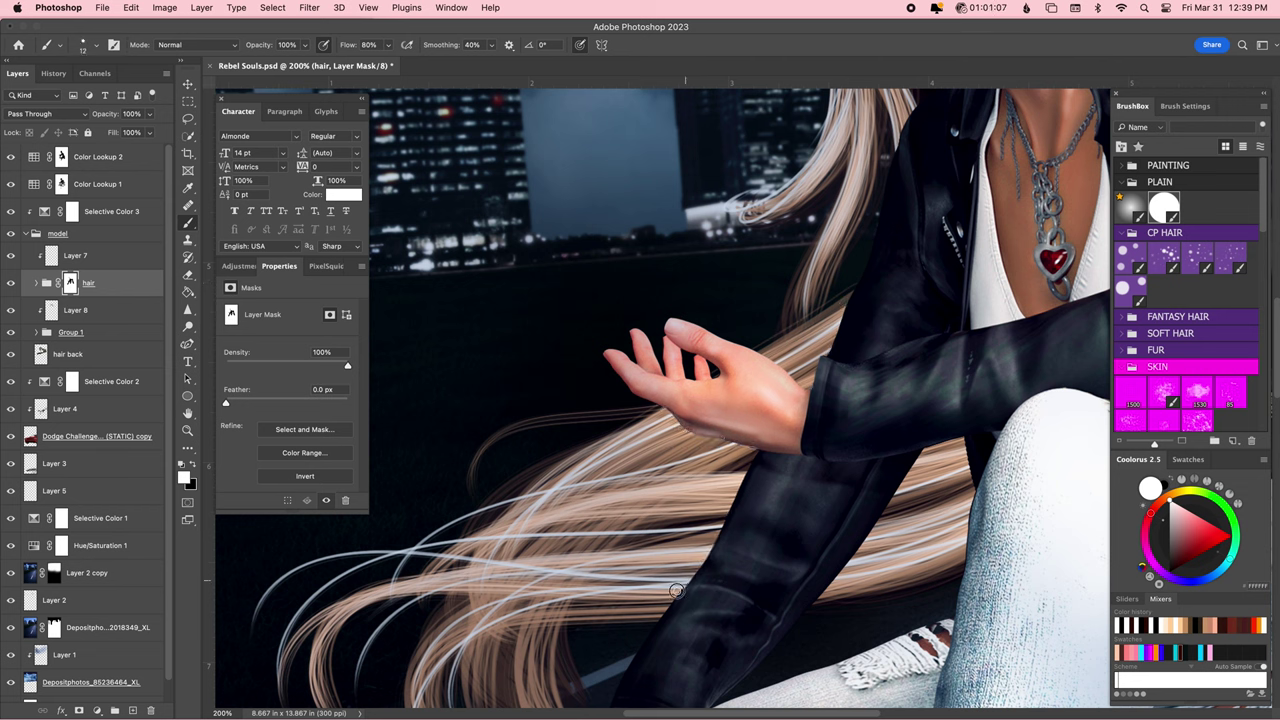
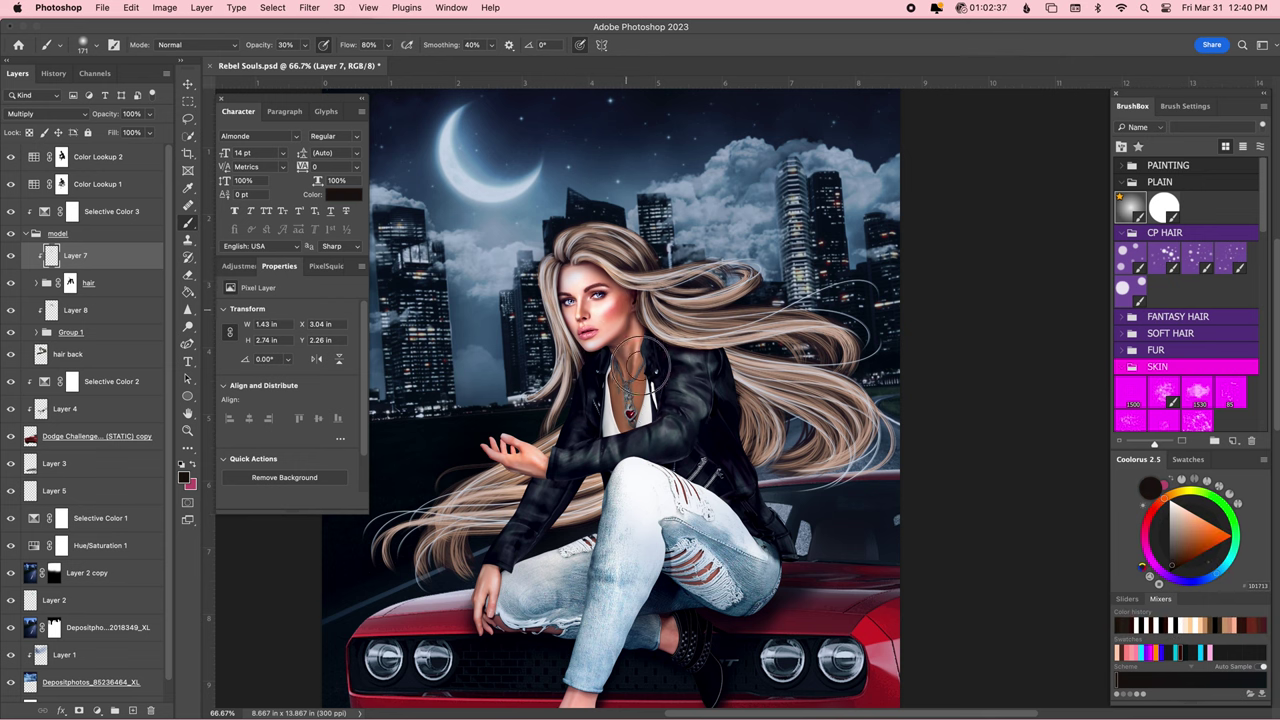
# Darken shadows along the hair strands and jeans on multiply Layer 7, then shrink the brush.
pyautogui.moveTo(735, 365); pyautogui.dragTo(750, 475)
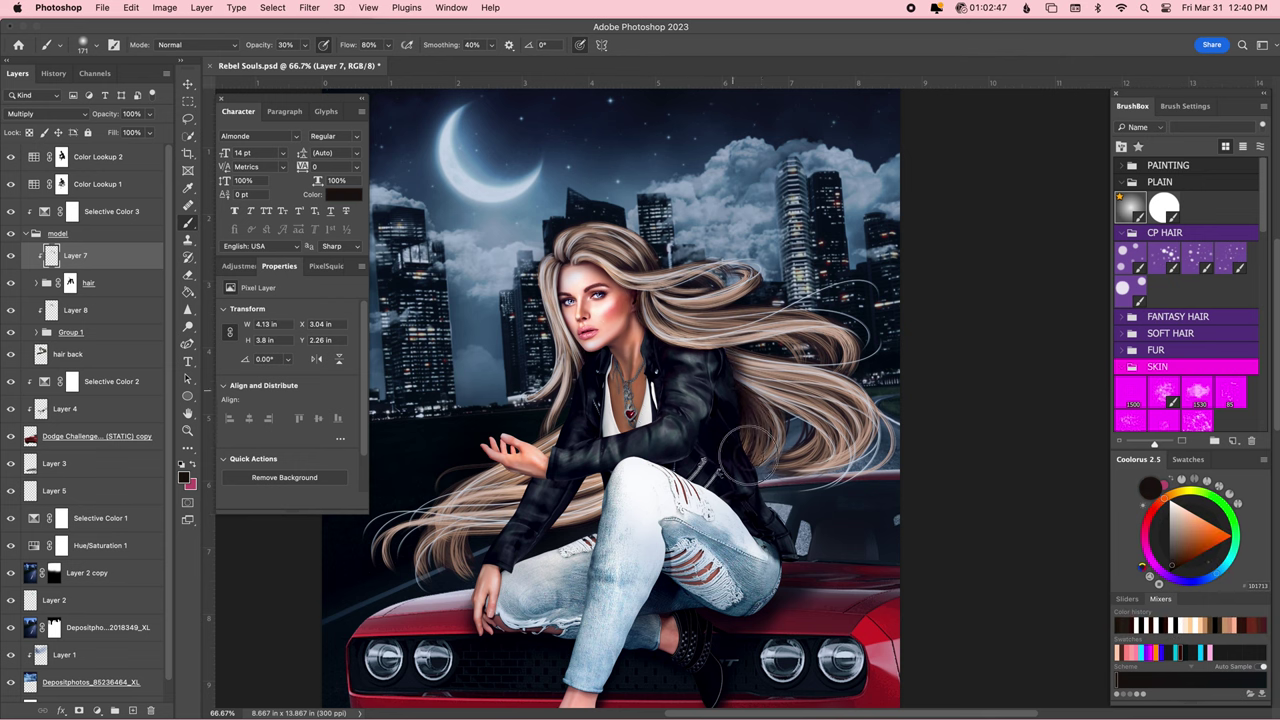
pyautogui.moveTo(595, 475)
pyautogui.mouseDown()
pyautogui.moveTo(565, 540)
pyautogui.moveTo(590, 470)
pyautogui.moveTo(520, 472)
pyautogui.mouseUp()
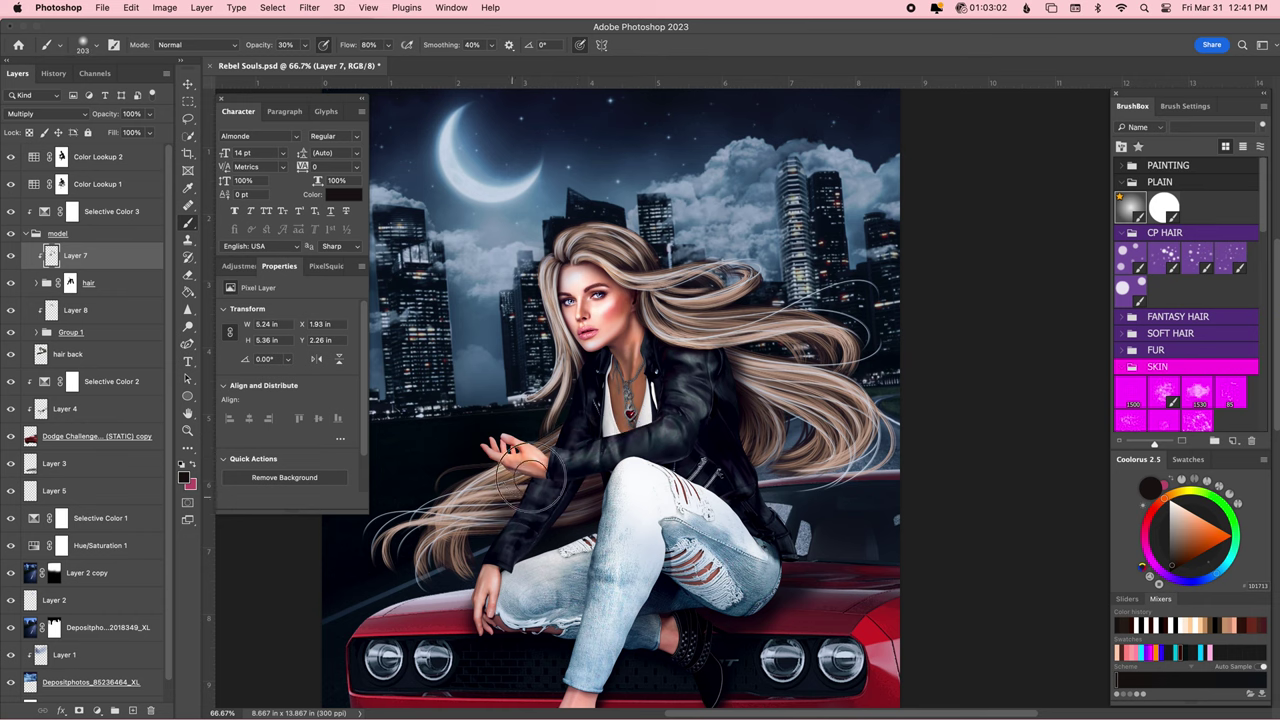
pyautogui.keyDown('alt'); pyautogui.click(557, 433); pyautogui.keyUp('alt')
pyautogui.press('[')
pyautogui.press('[')
pyautogui.press('[')
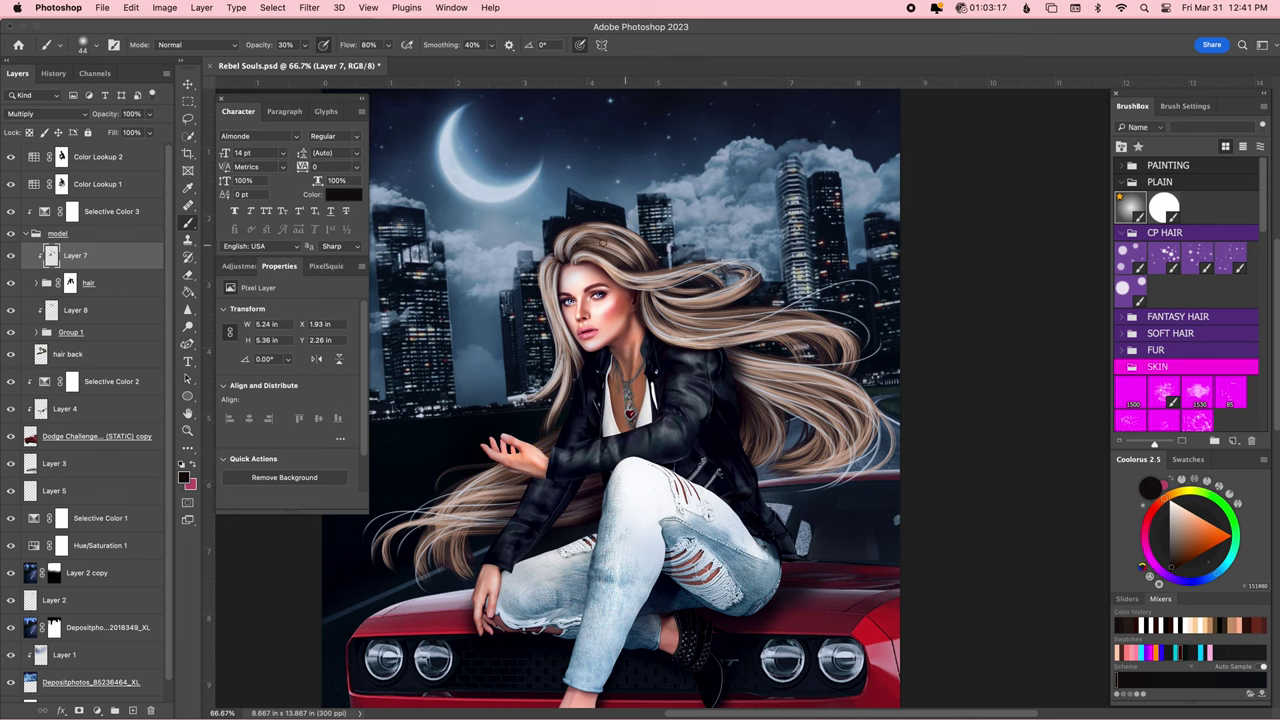
pyautogui.press('[')
pyautogui.press('[')
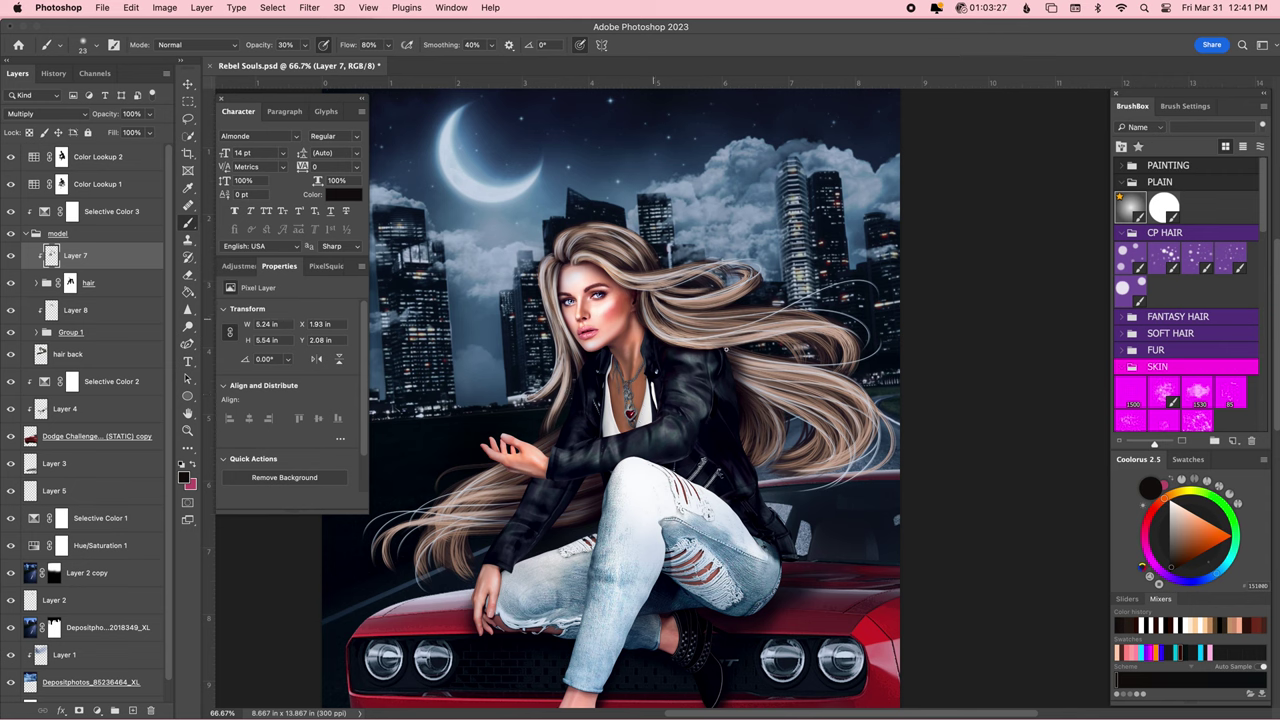
# Add finer dark shading strokes across the hair on the right and left sides.
pyautogui.press(']')
pyautogui.press(']')
pyautogui.press(']')
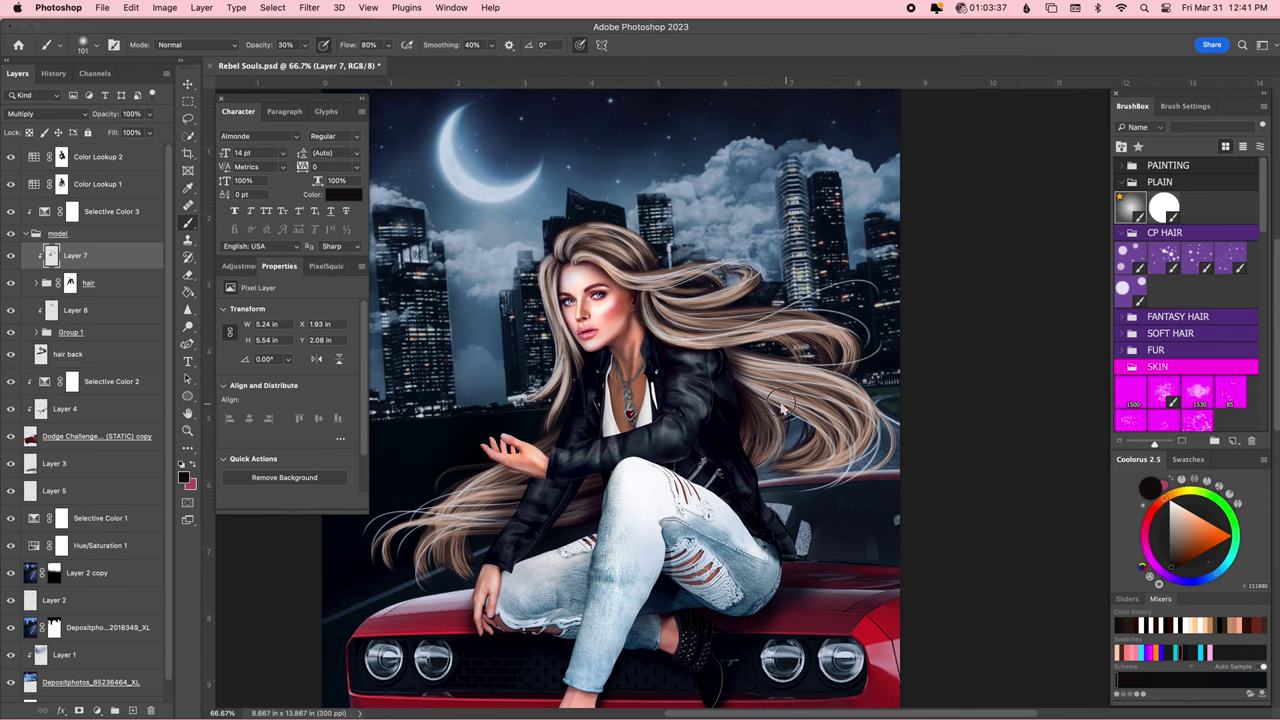
pyautogui.moveTo(775, 410)
pyautogui.mouseDown()
pyautogui.moveTo(860, 378)
pyautogui.moveTo(860, 440)
pyautogui.mouseUp()
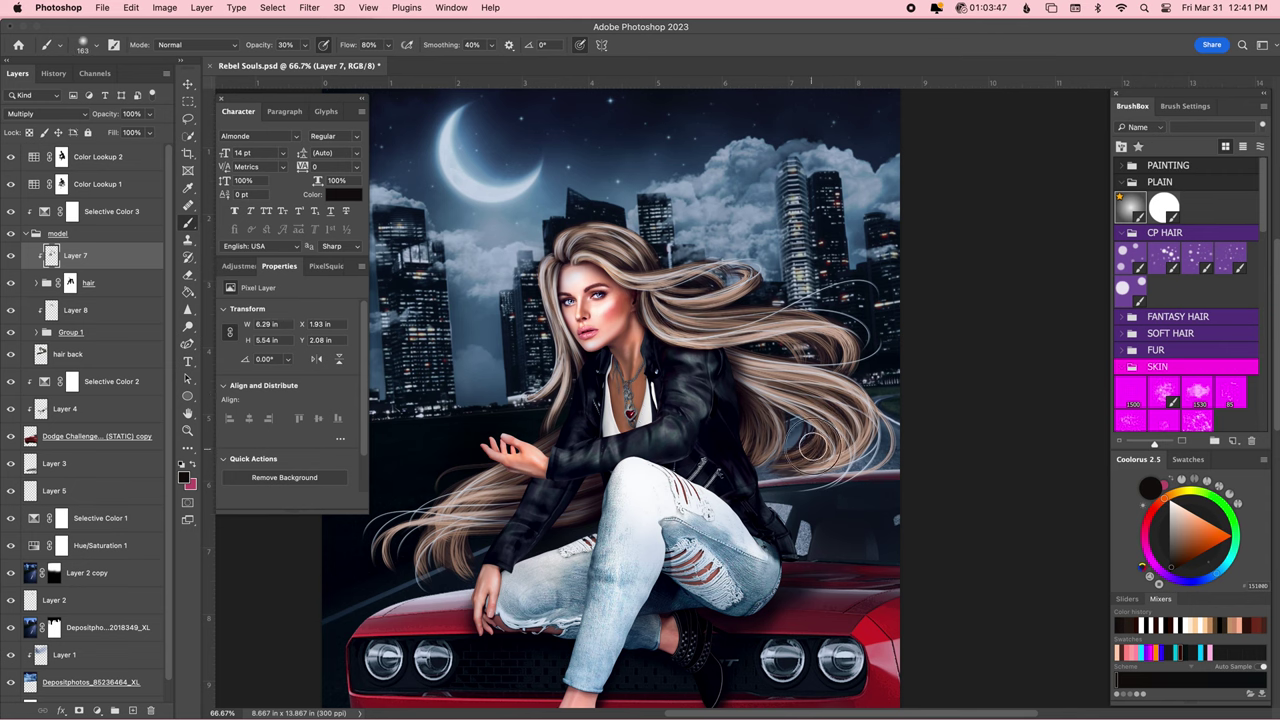
pyautogui.moveTo(531, 476); pyautogui.dragTo(509, 472)
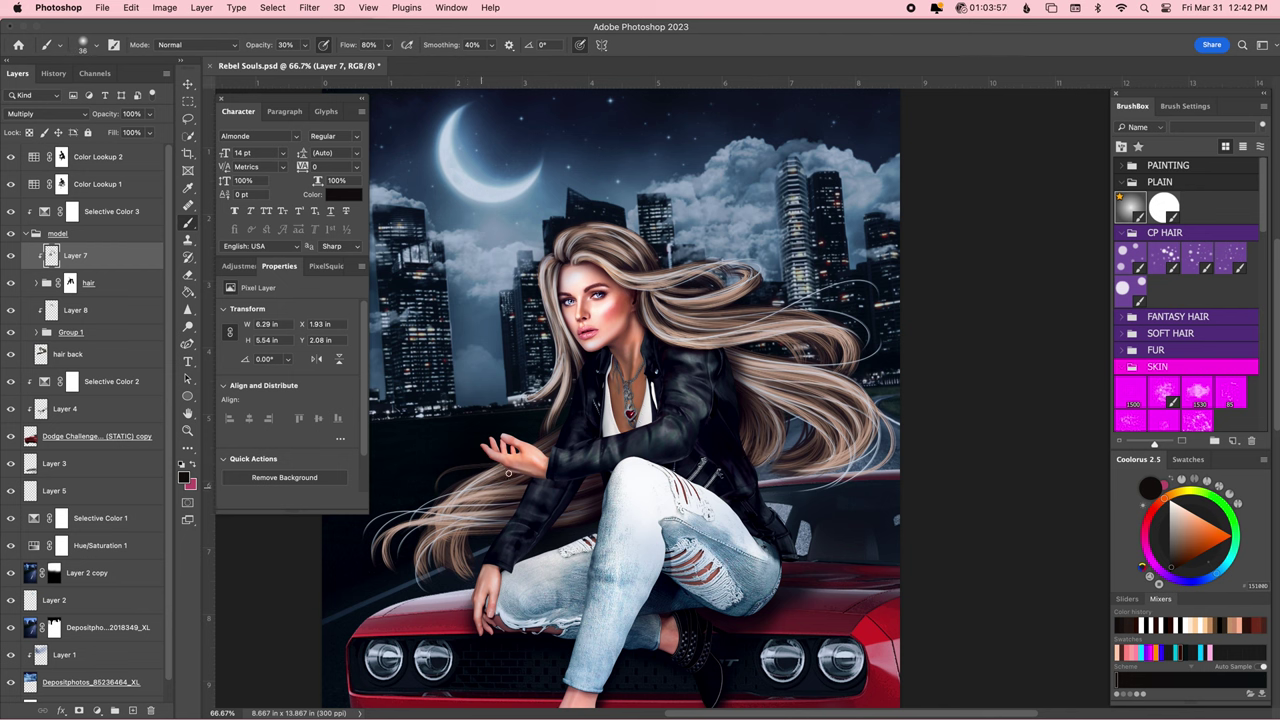
pyautogui.moveTo(467, 531); pyautogui.dragTo(440, 590)
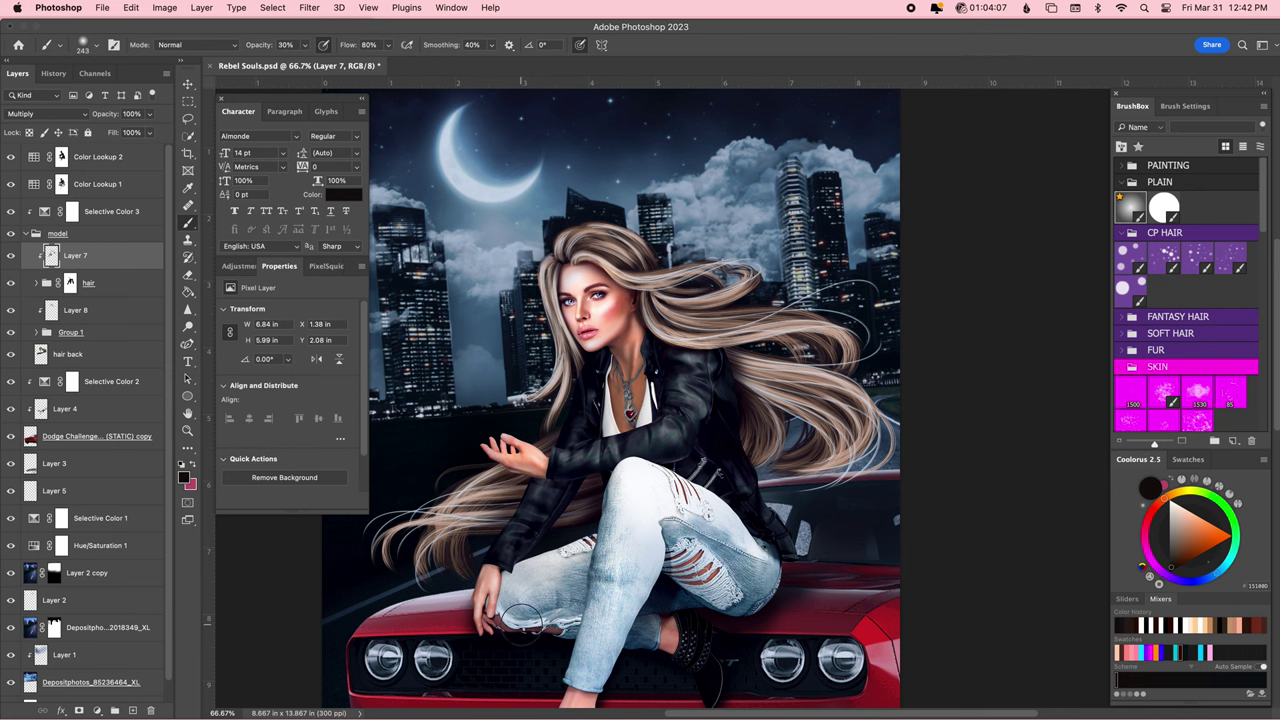
pyautogui.press('super+minus')
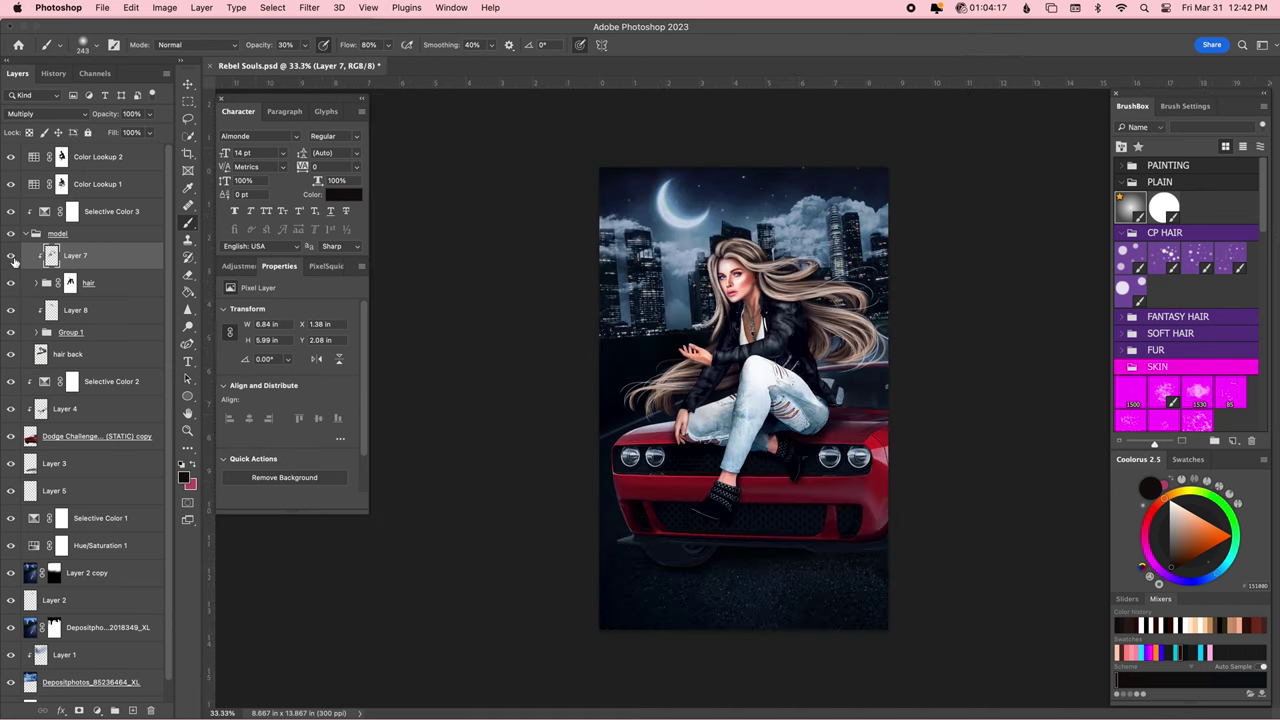
# Save the cover and create a new Layer 9 in Linear Dodge (Add) mode.
pyautogui.press('super+s')
pyautogui.click(26, 233)
pyautogui.click(110, 255)
pyautogui.click(90, 337)
pyautogui.press('super+shift+alt+n')
pyautogui.click(60, 113)
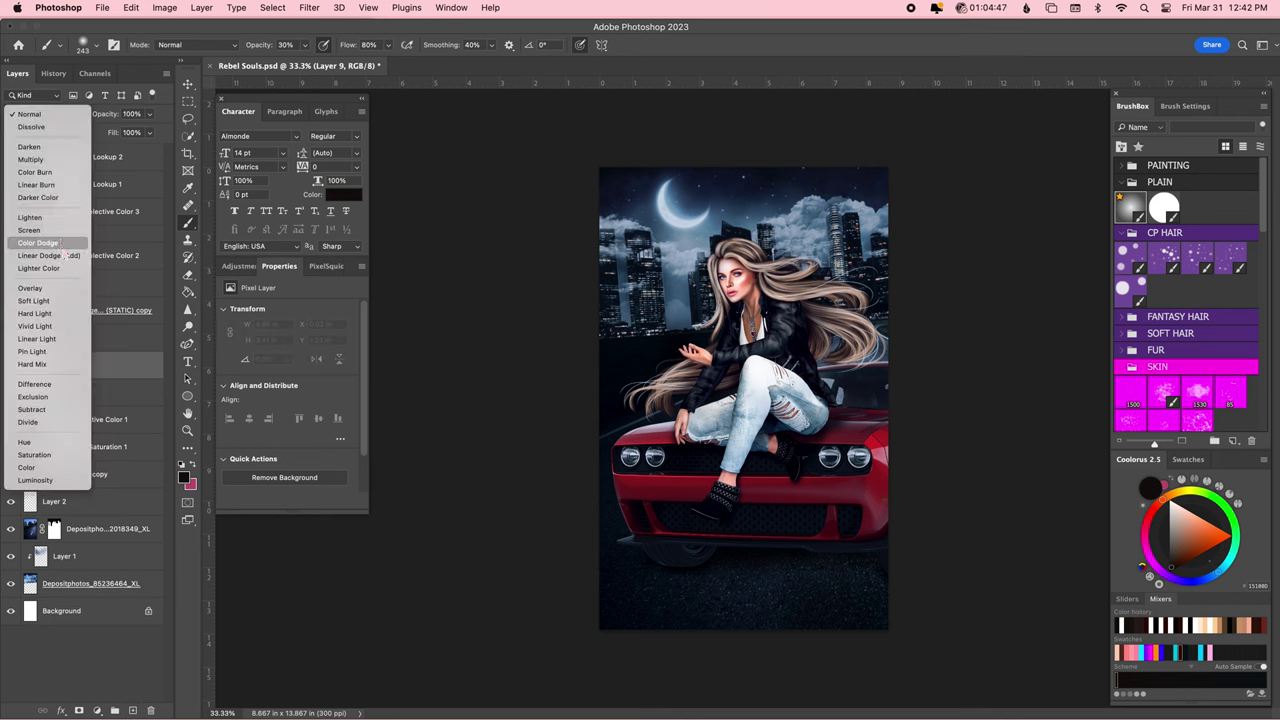
pyautogui.click(64, 256)
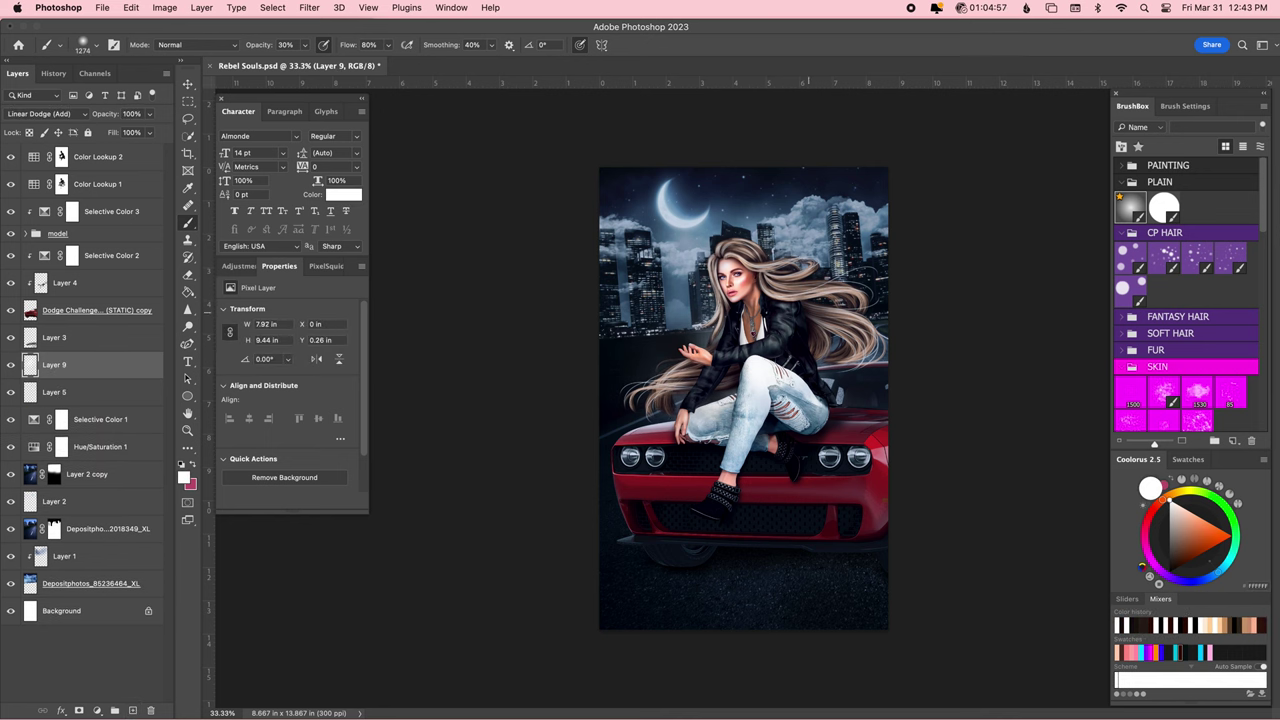
# Paint soft white glow strokes across the hair on Layer 9 and a new layer above Selective Color 3.
pyautogui.moveTo(810, 300); pyautogui.dragTo(751, 284)
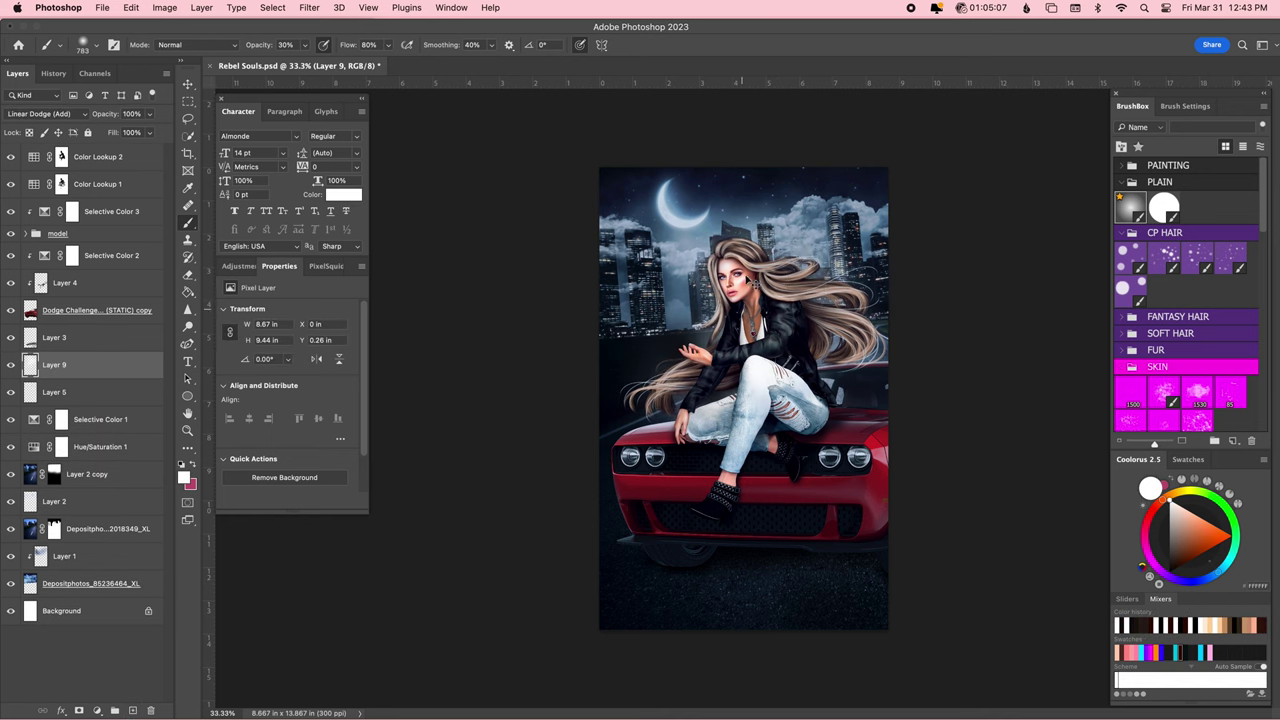
pyautogui.moveTo(640, 410); pyautogui.dragTo(574, 409)
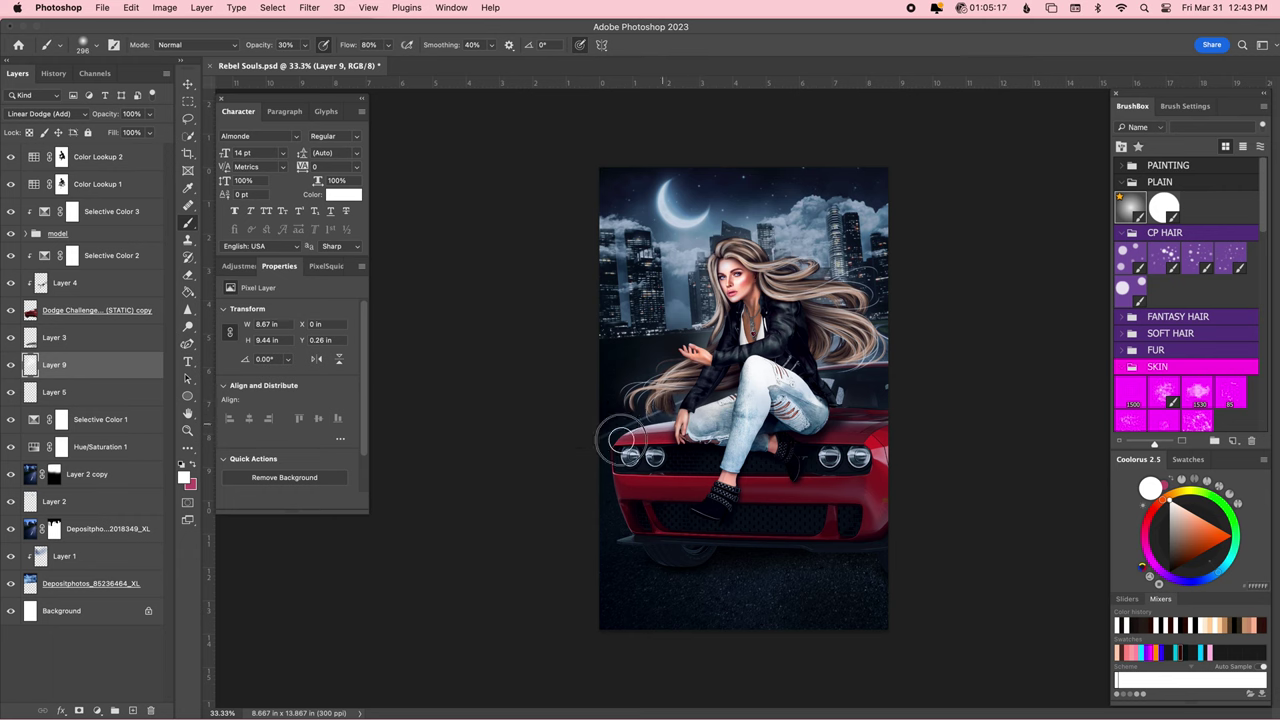
pyautogui.press('super+plus')
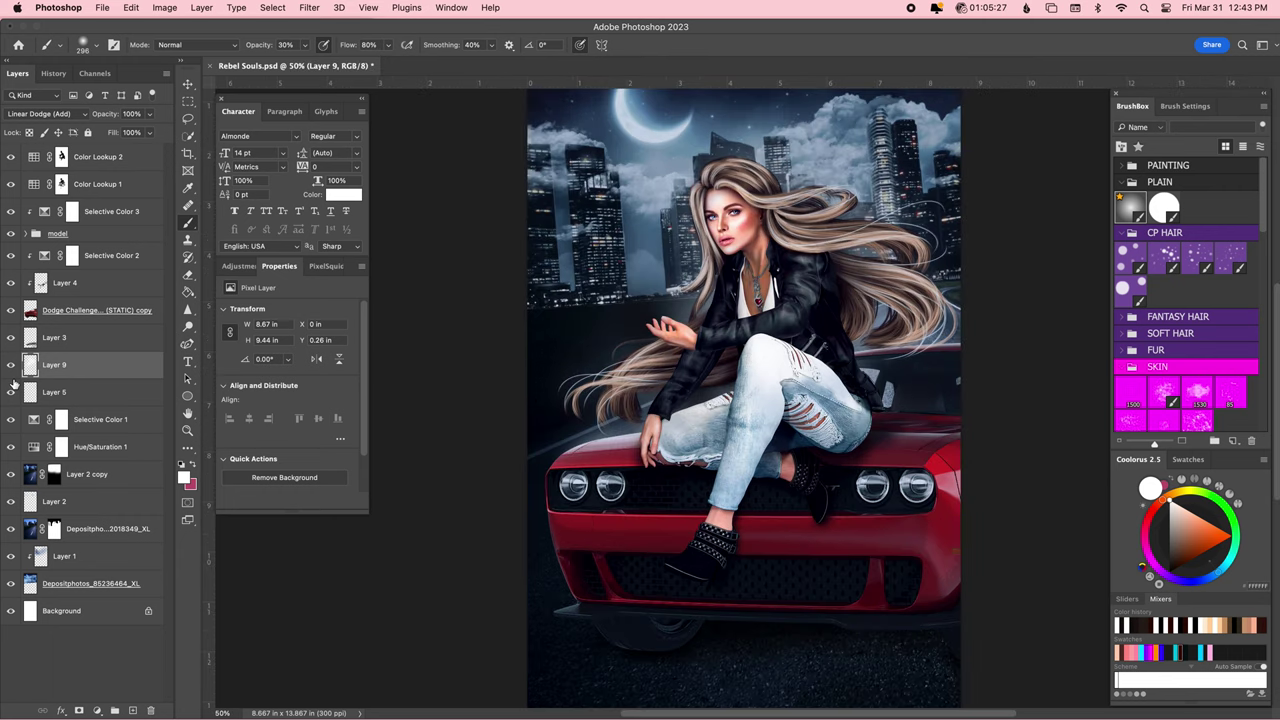
pyautogui.click(110, 211)
pyautogui.press('super+shift+alt+n')
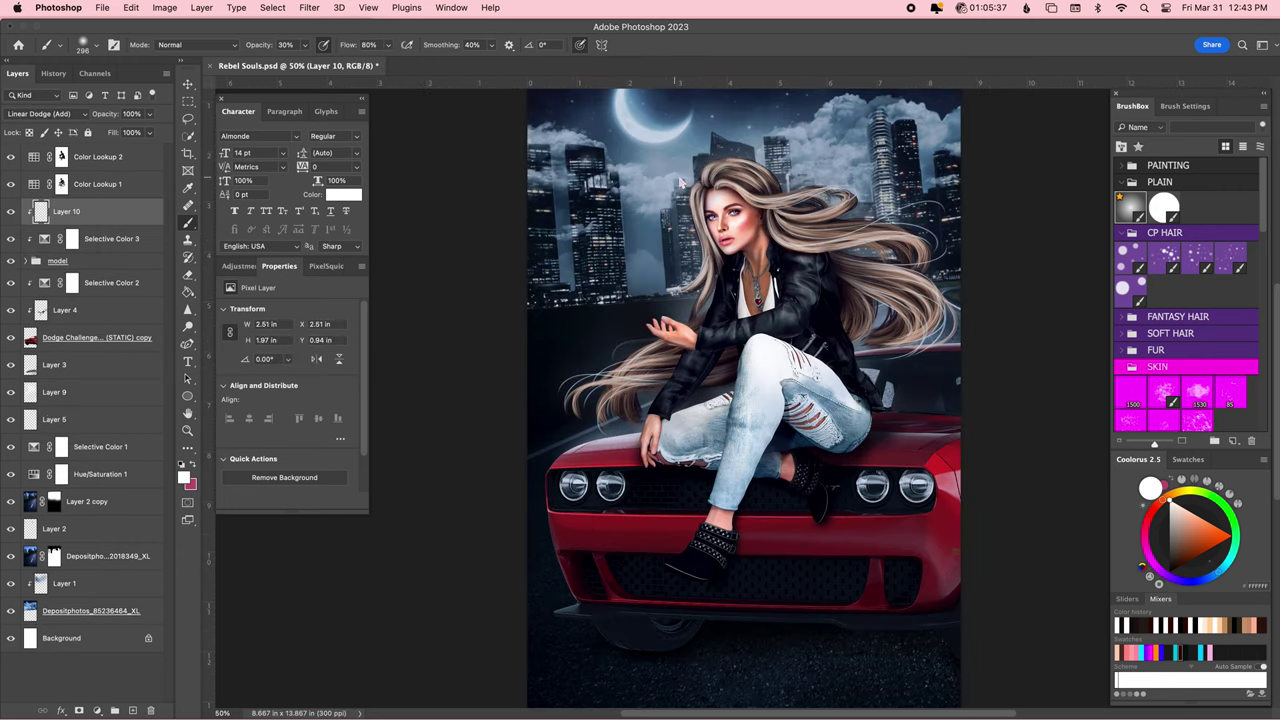
pyautogui.moveTo(680, 181); pyautogui.dragTo(866, 205)
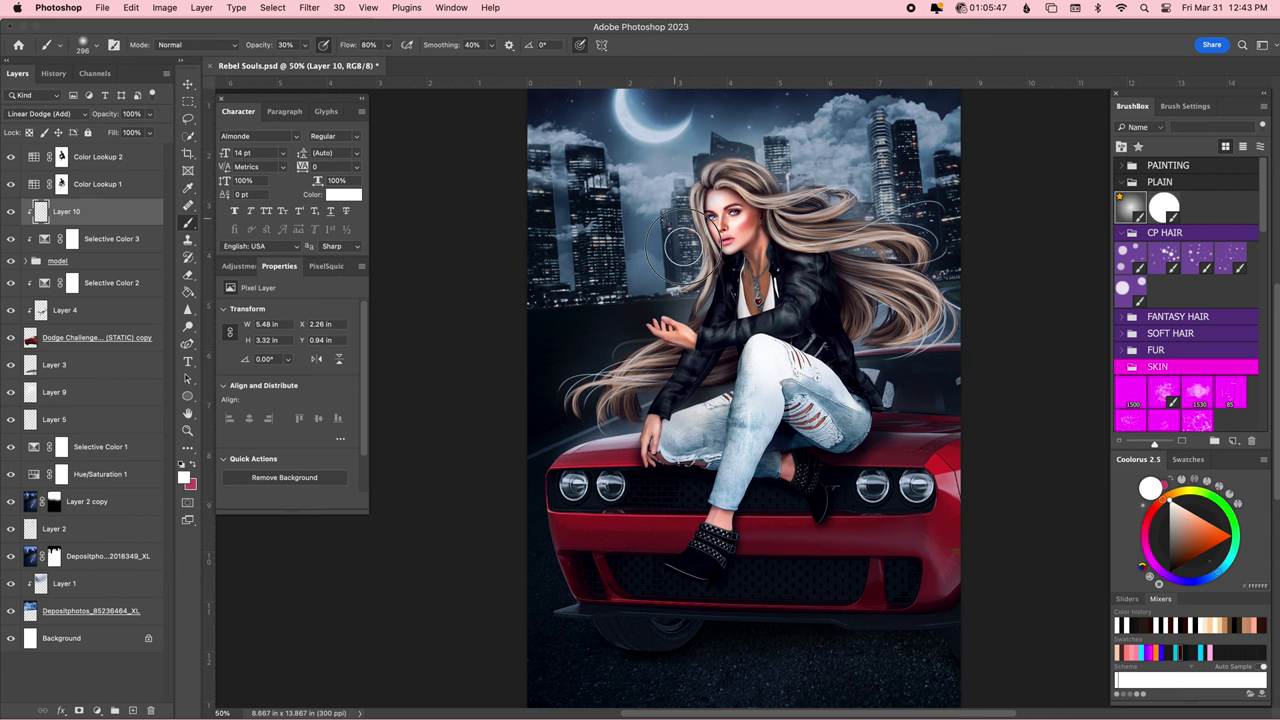
pyautogui.moveTo(684, 247)
pyautogui.mouseDown()
pyautogui.moveTo(914, 200)
pyautogui.moveTo(955, 228)
pyautogui.mouseUp()
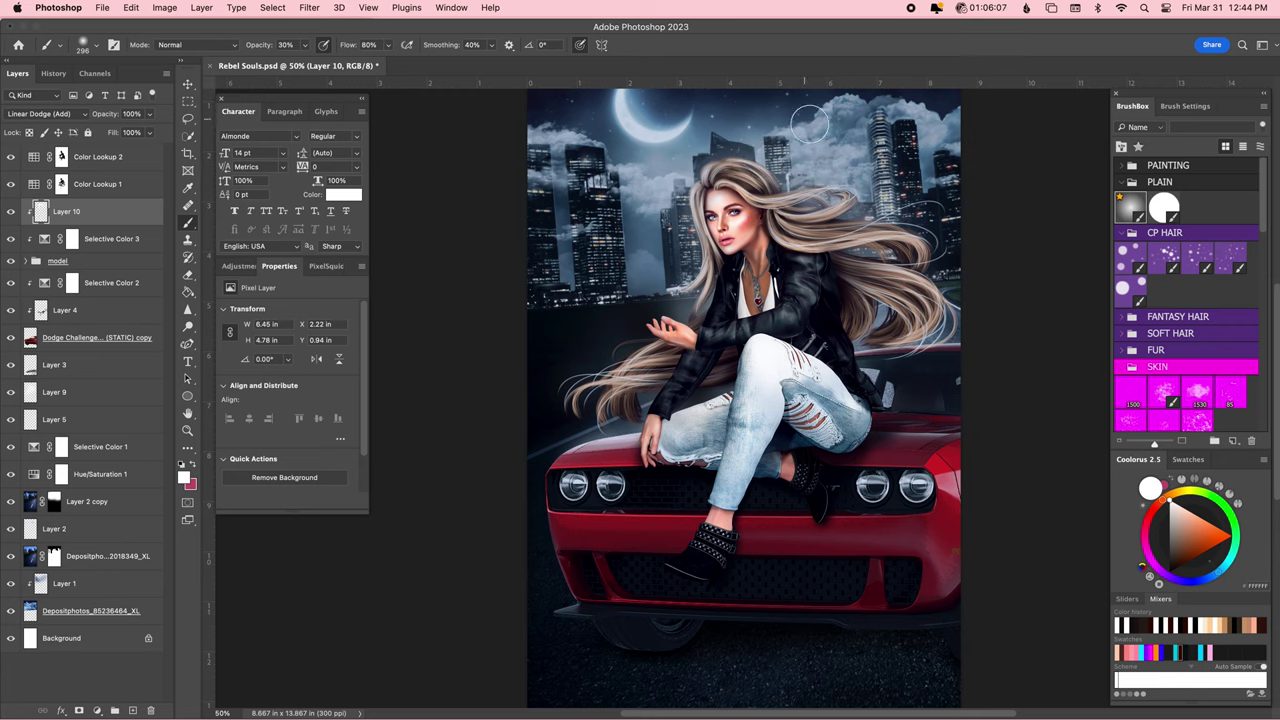
# Add a broad glow over the left hair, compare Layer 10 on and off, and save.
pyautogui.press('super+minus')
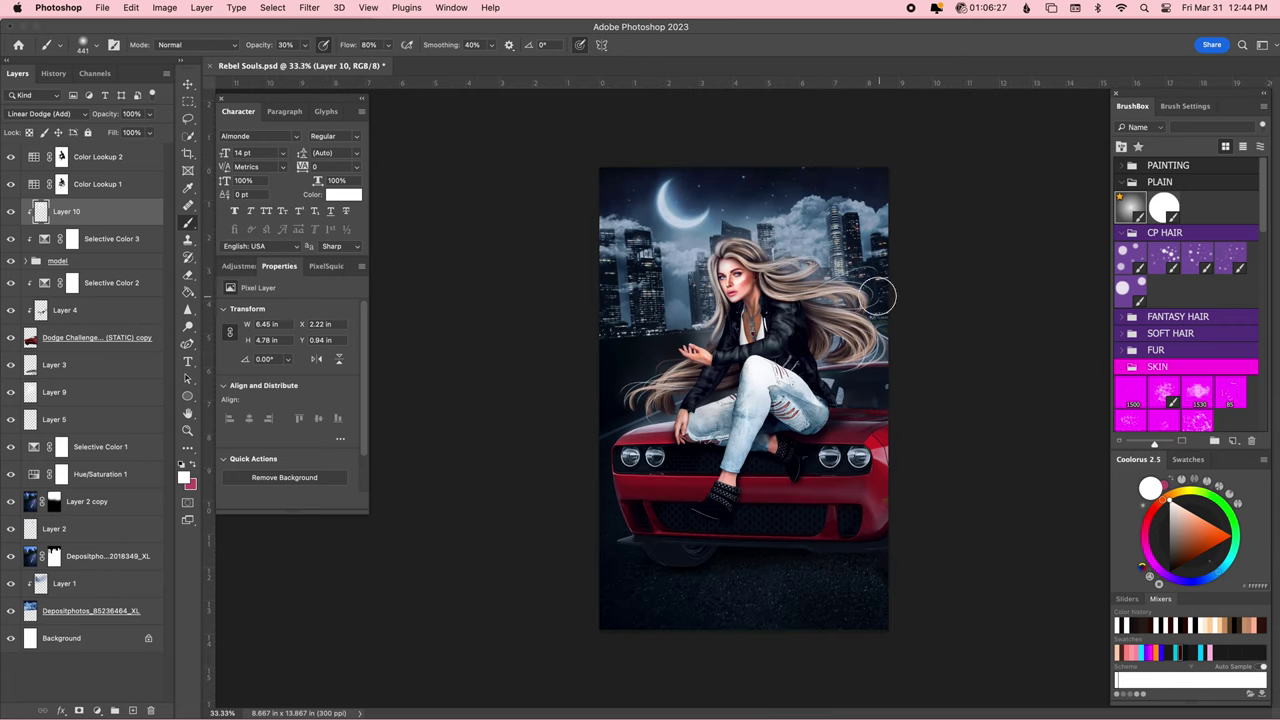
pyautogui.moveTo(700, 345); pyautogui.dragTo(652, 370)
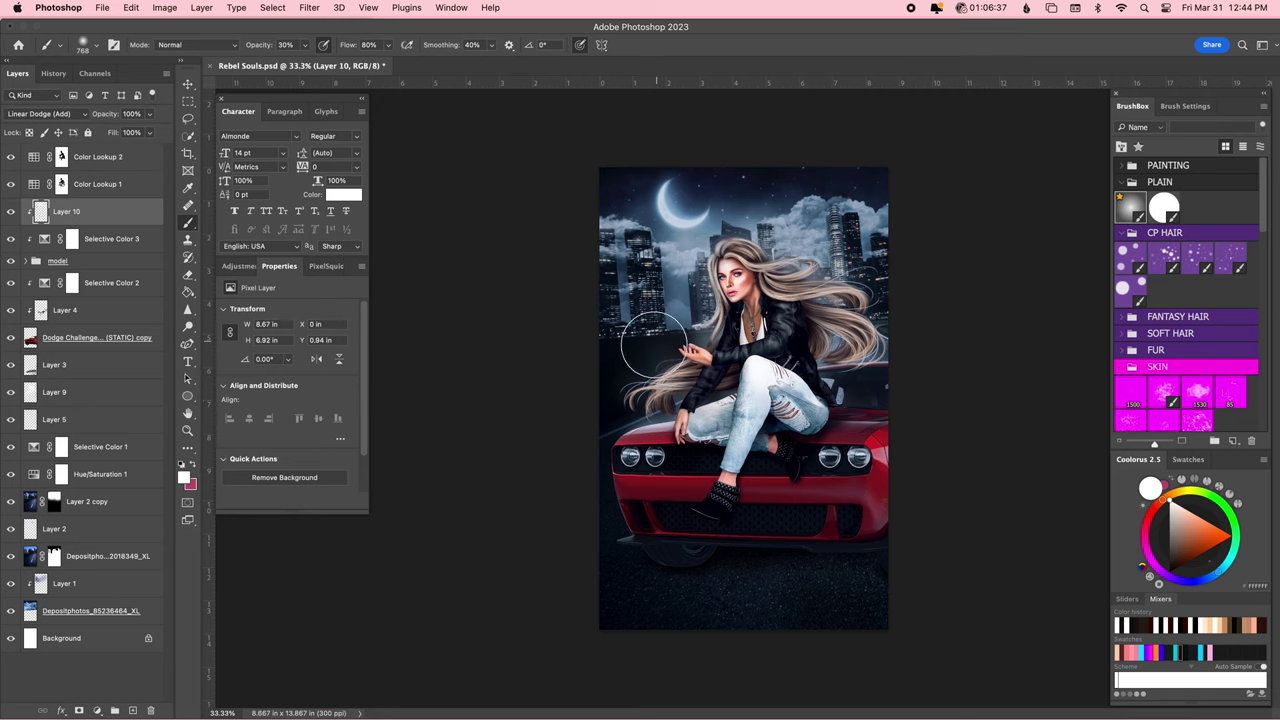
pyautogui.press('super+plus')
pyautogui.click(10, 212)
pyautogui.press('super+s')
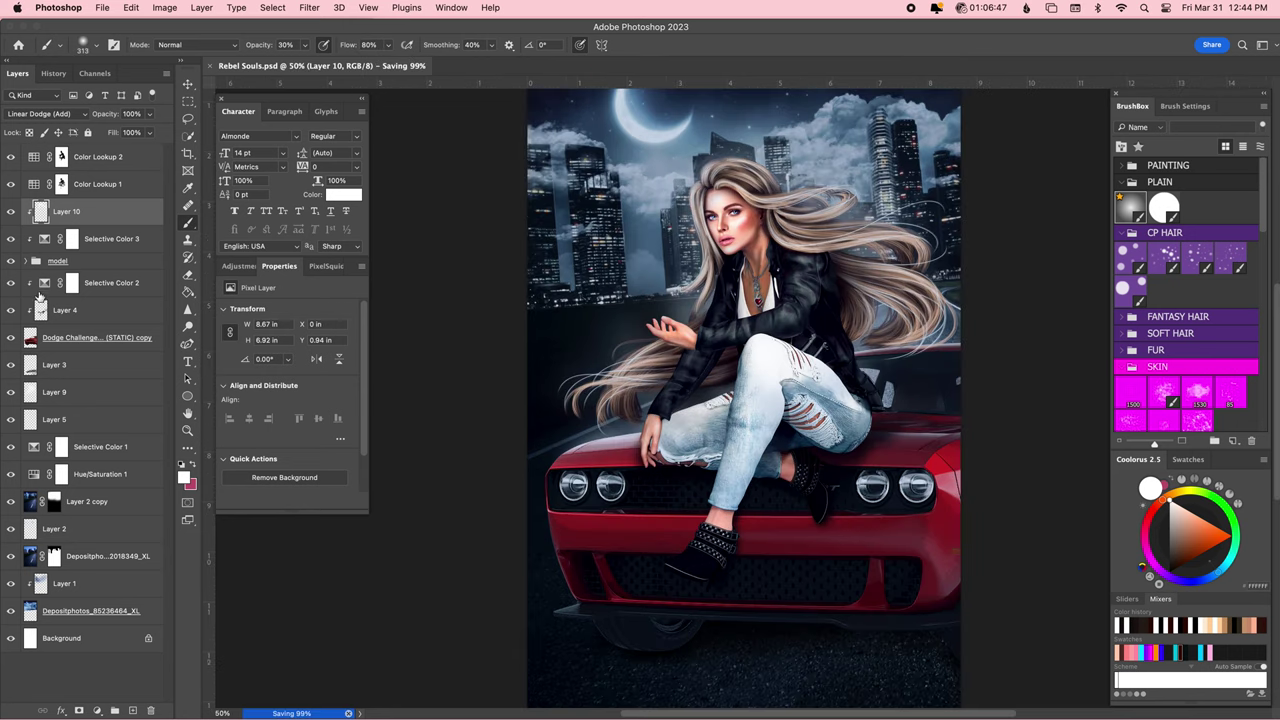
pyautogui.click(27, 261)
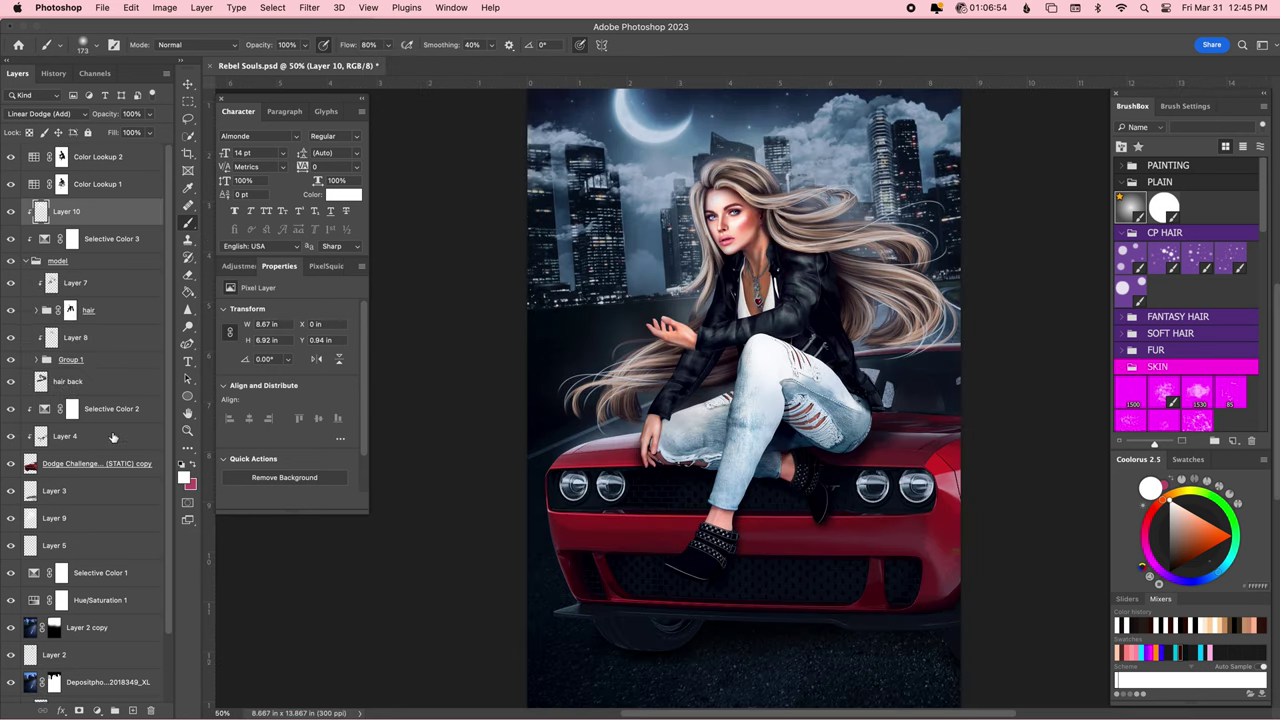
# Add a clipped layer above Layer 8 and touch up a small light stroke near the hair.
pyautogui.click(113, 345)
pyautogui.press('super+shift+alt+n')
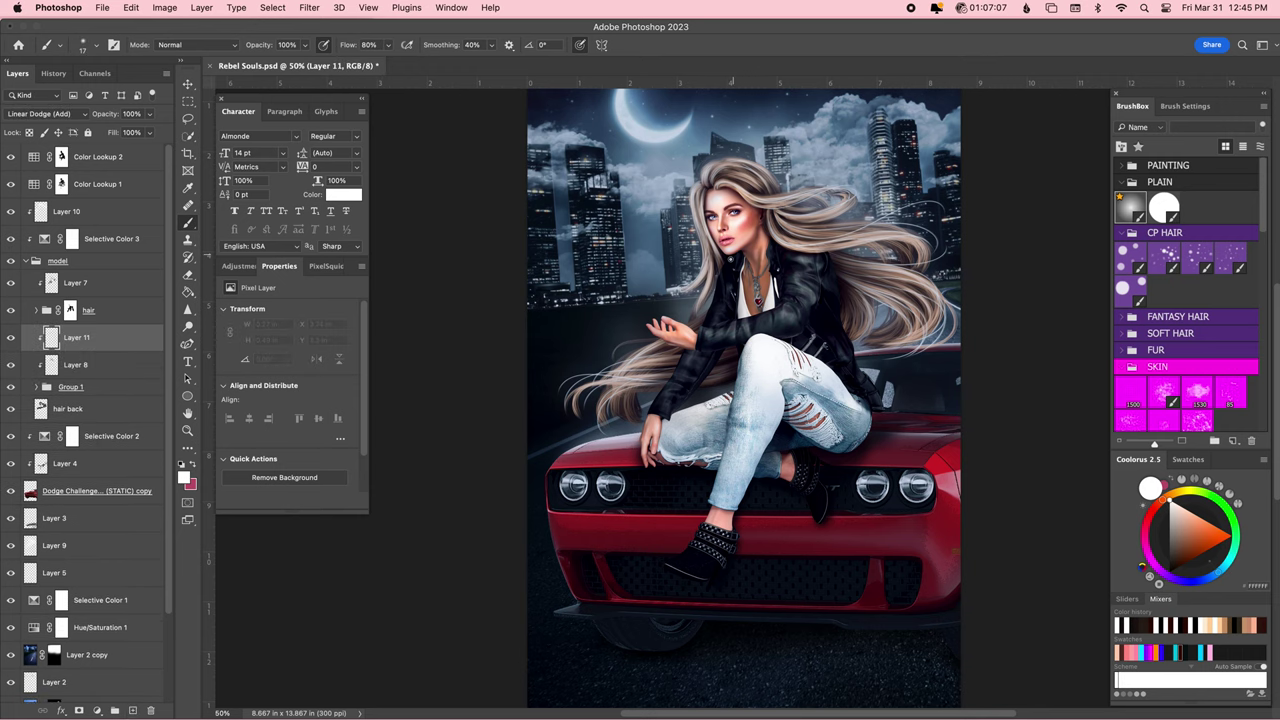
pyautogui.moveTo(718, 276); pyautogui.dragTo(714, 300)
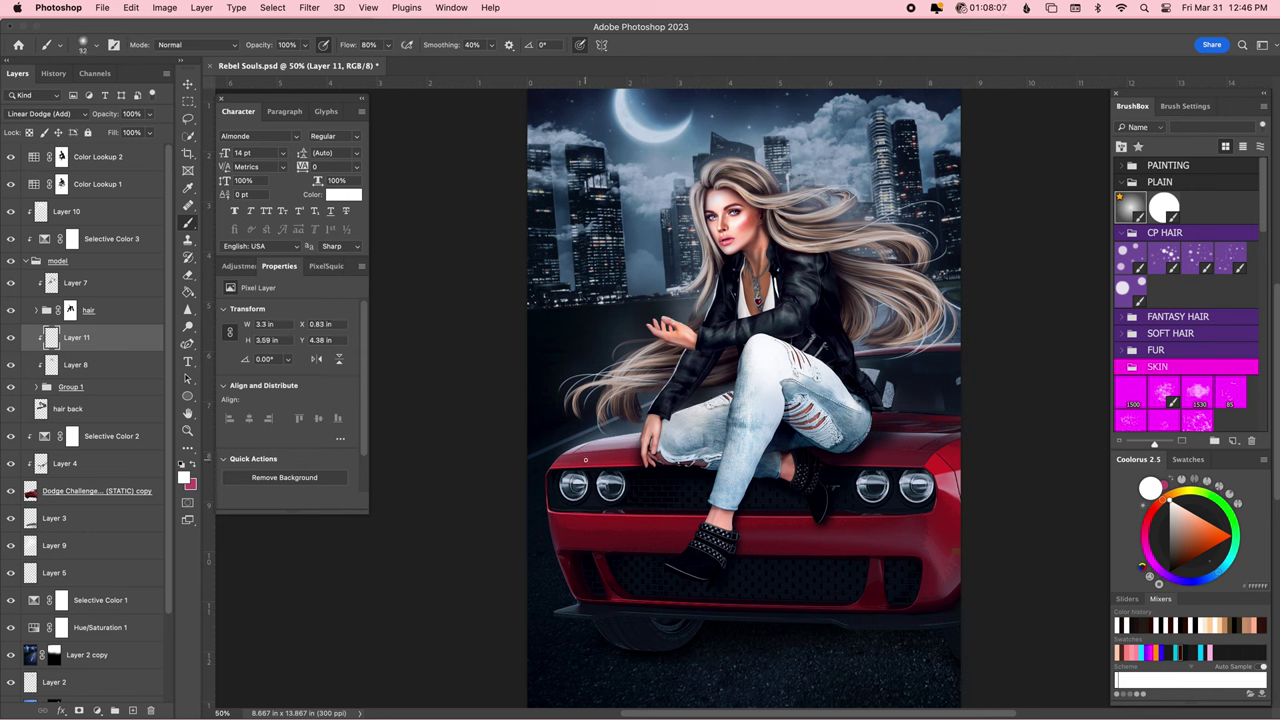
pyautogui.press('e')
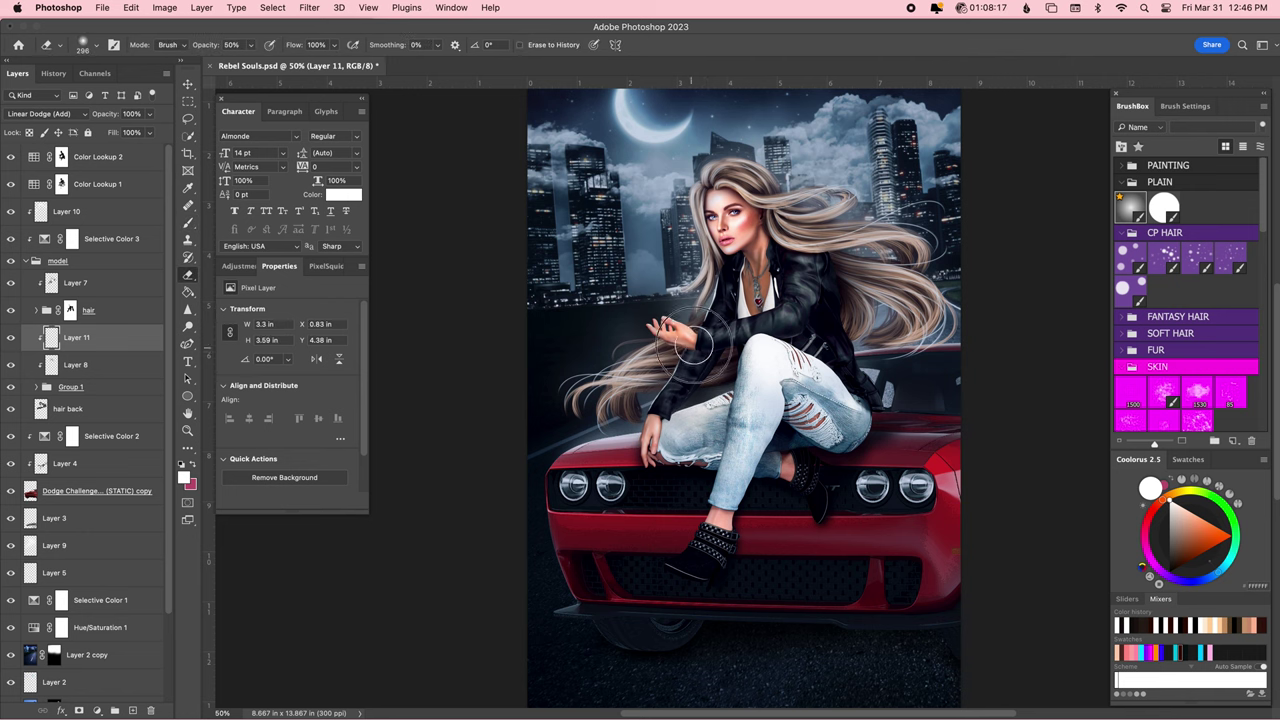
pyautogui.press('[')
pyautogui.press('[')
pyautogui.press('[')
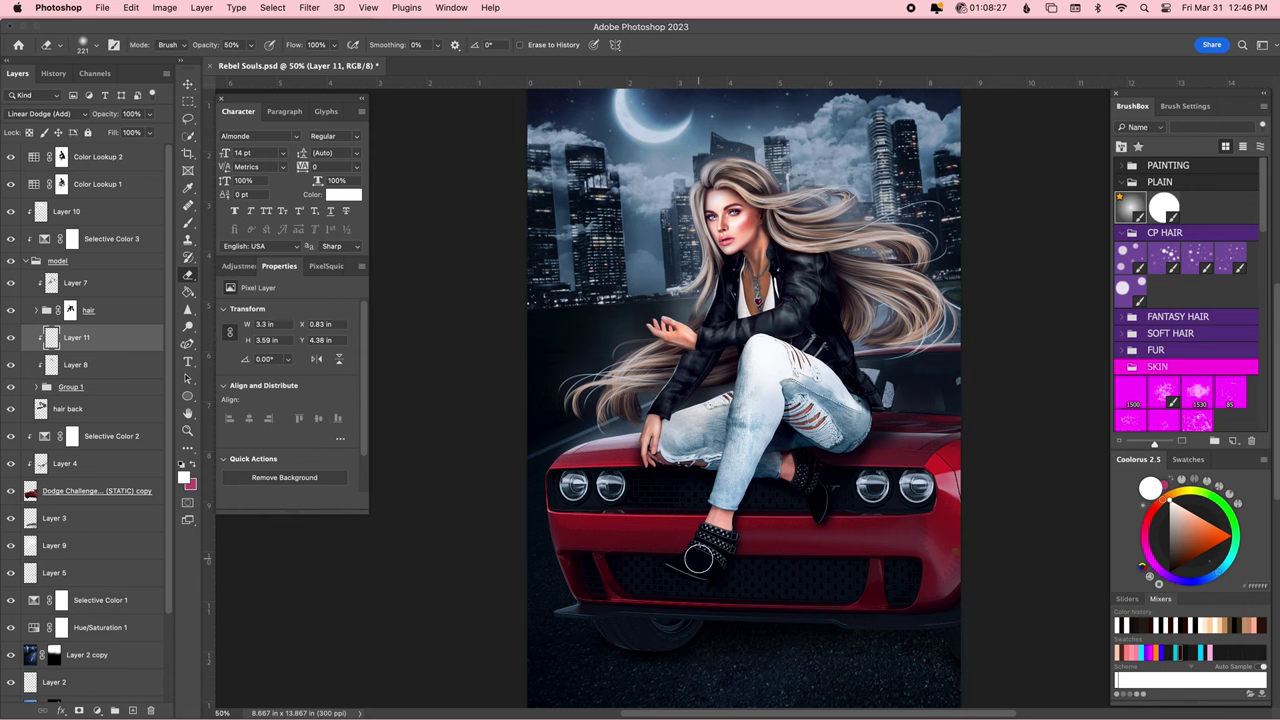
pyautogui.press('b')
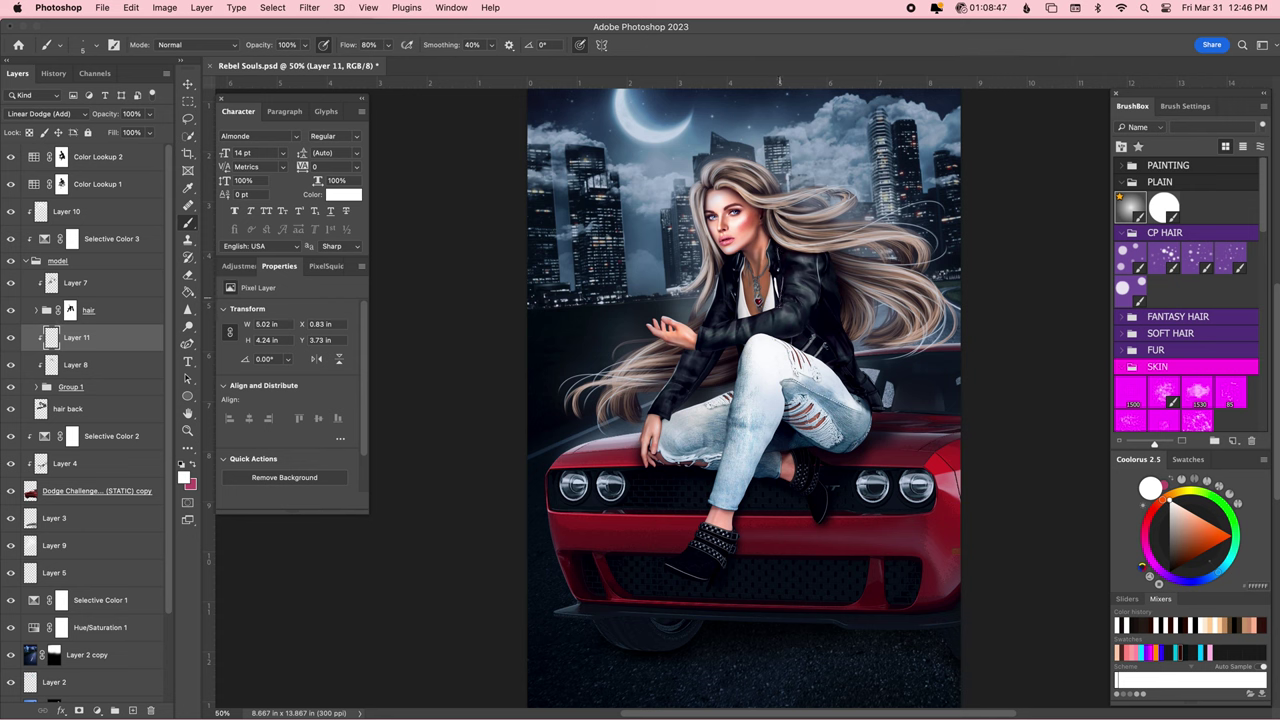
# Paint a white highlight across the car hood on a new layer, redoing one bad stroke, and save.
pyautogui.hotkey('ctrl', 'shift', 'alt', 'n')
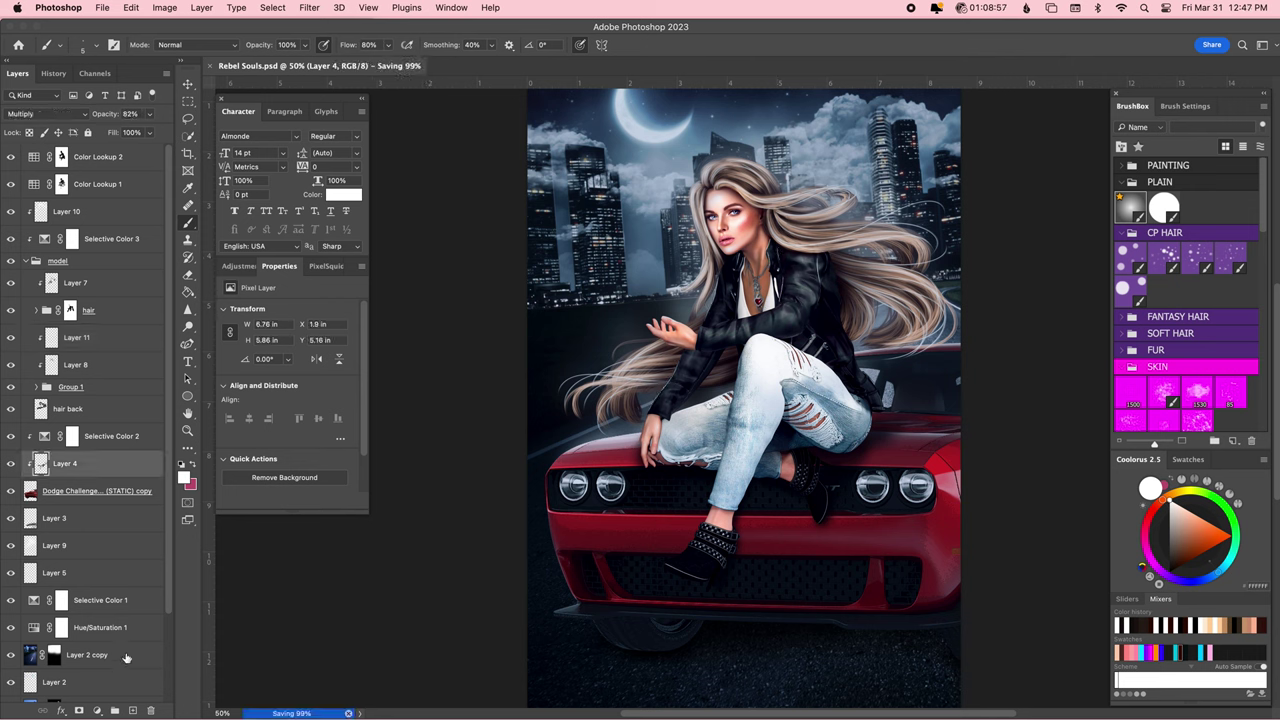
pyautogui.moveTo(633, 432); pyautogui.dragTo(552, 466)
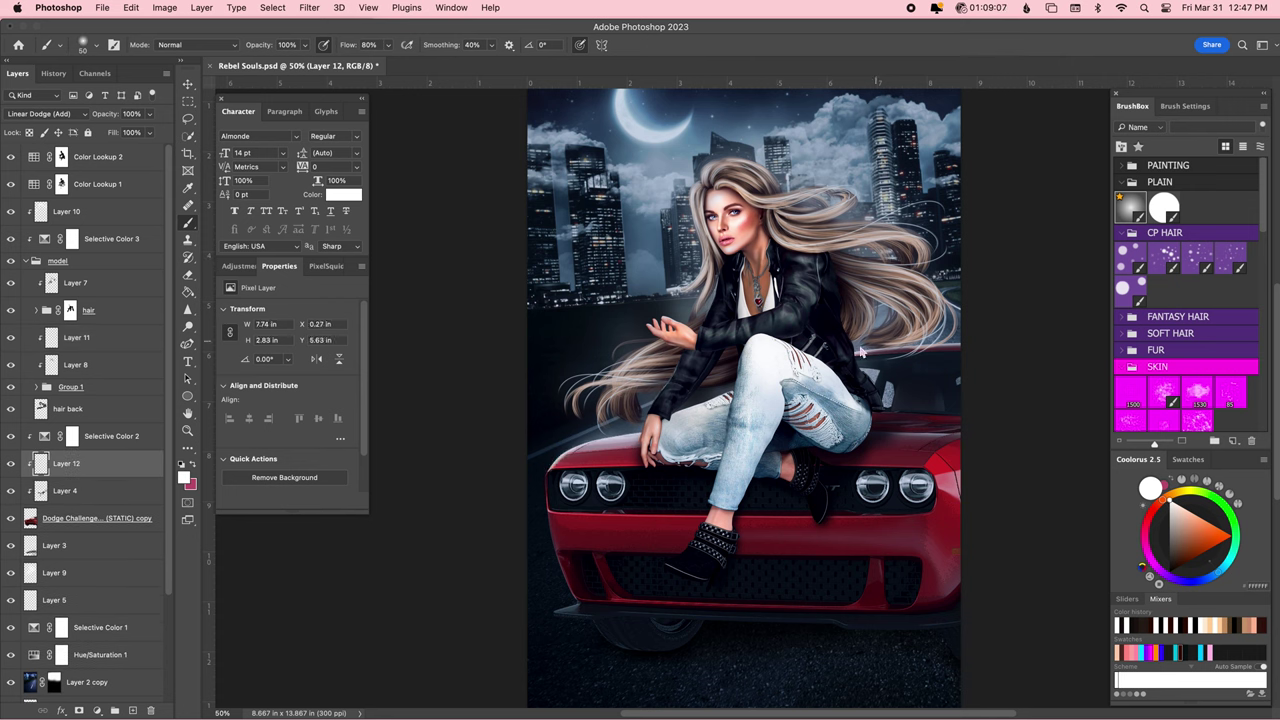
pyautogui.hotkey('ctrl', 'z')
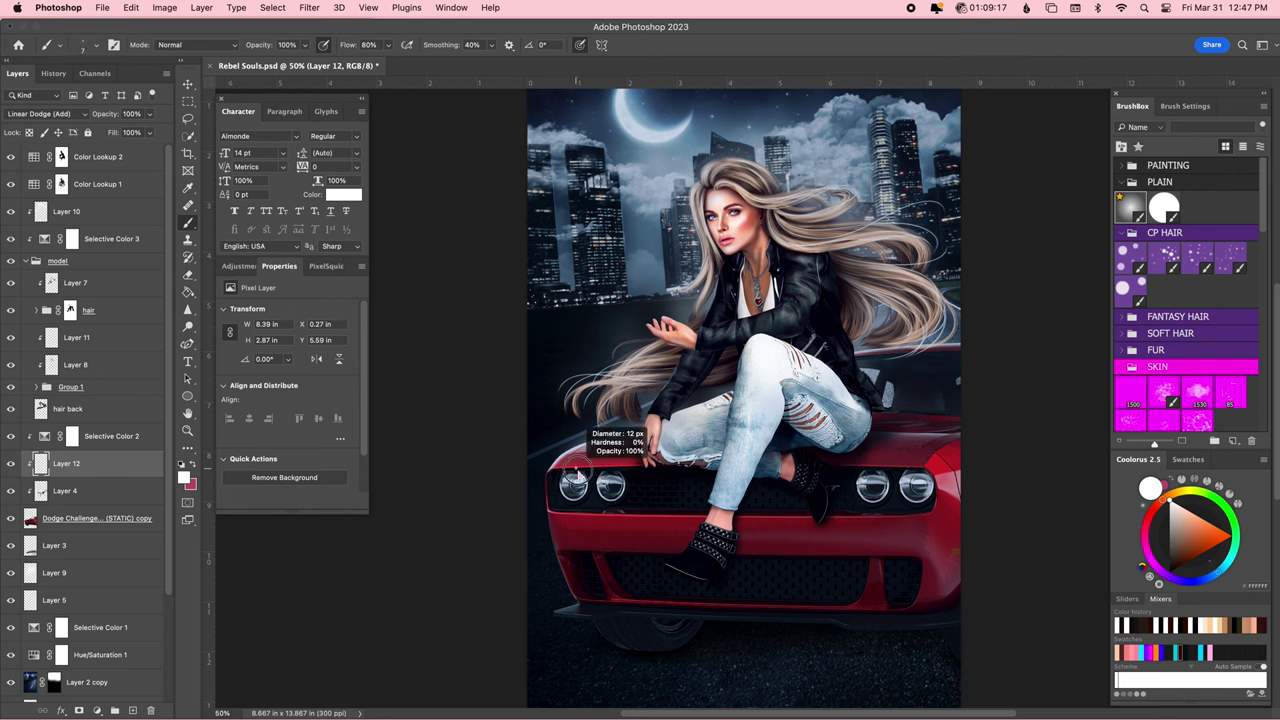
pyautogui.moveTo(598, 516); pyautogui.dragTo(732, 516)
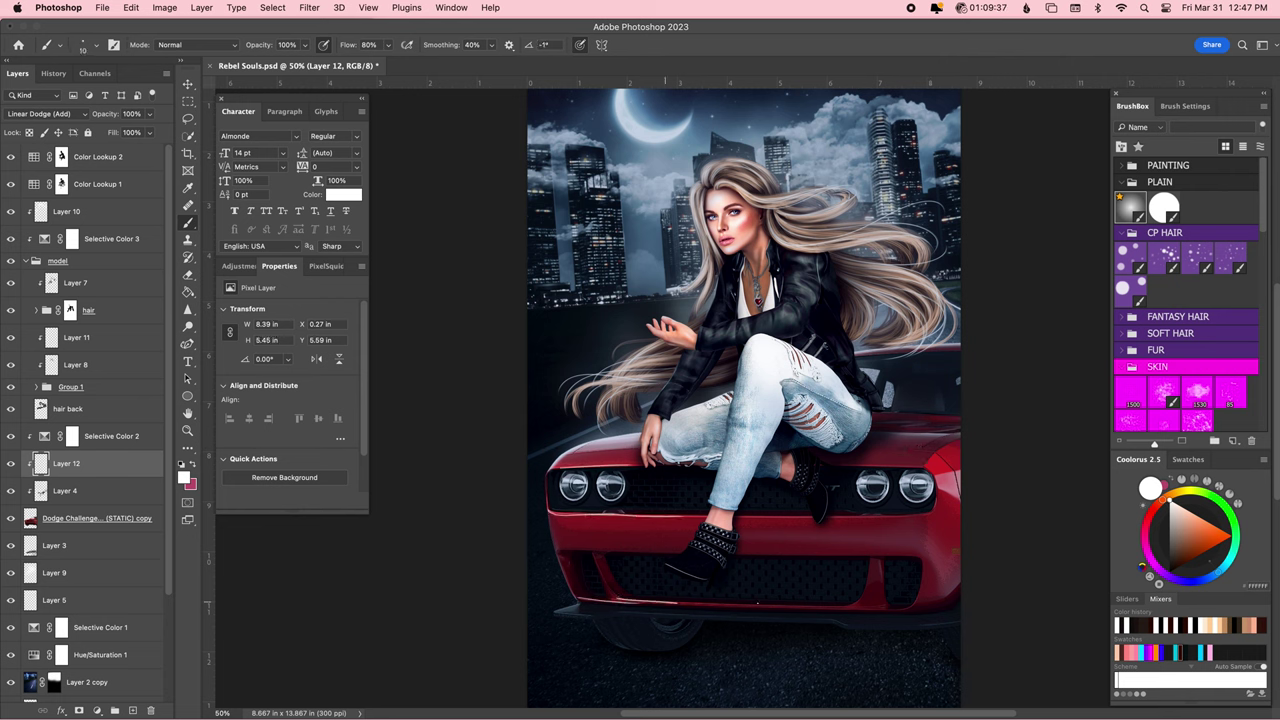
pyautogui.hotkey('alt', ']')
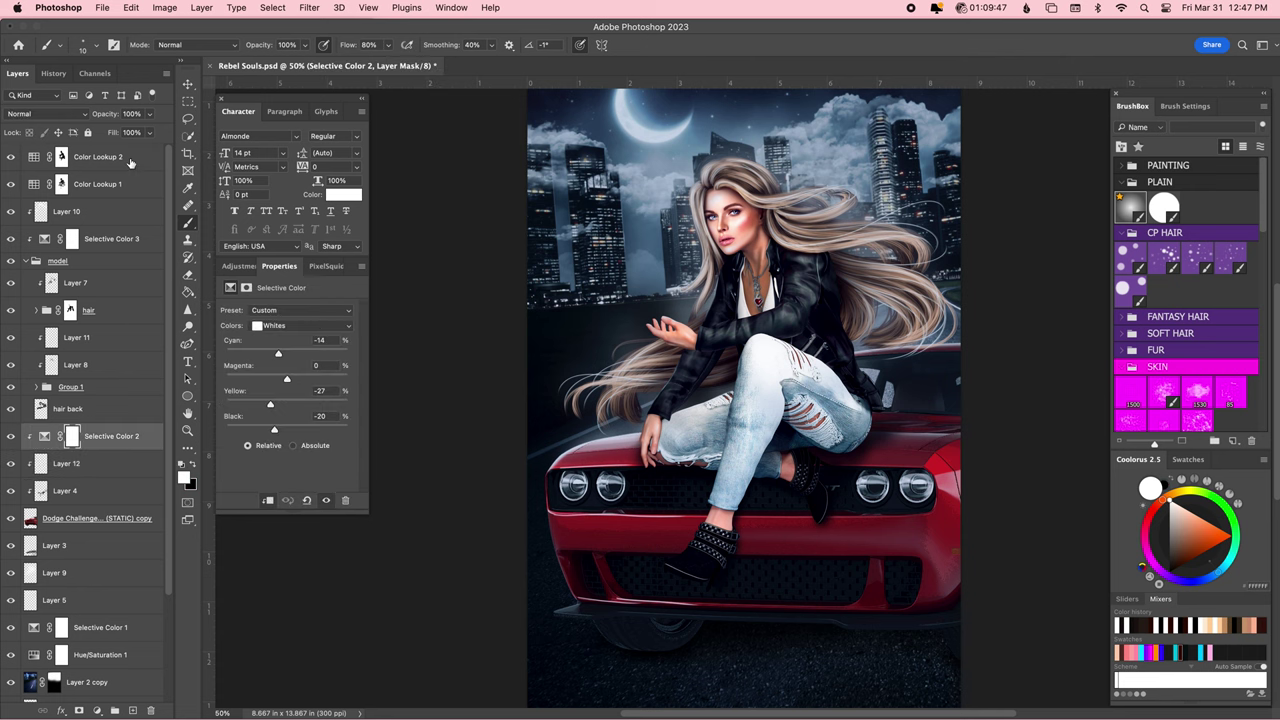
pyautogui.hotkey('alt', '.')
pyautogui.hotkey('ctrl', 's')
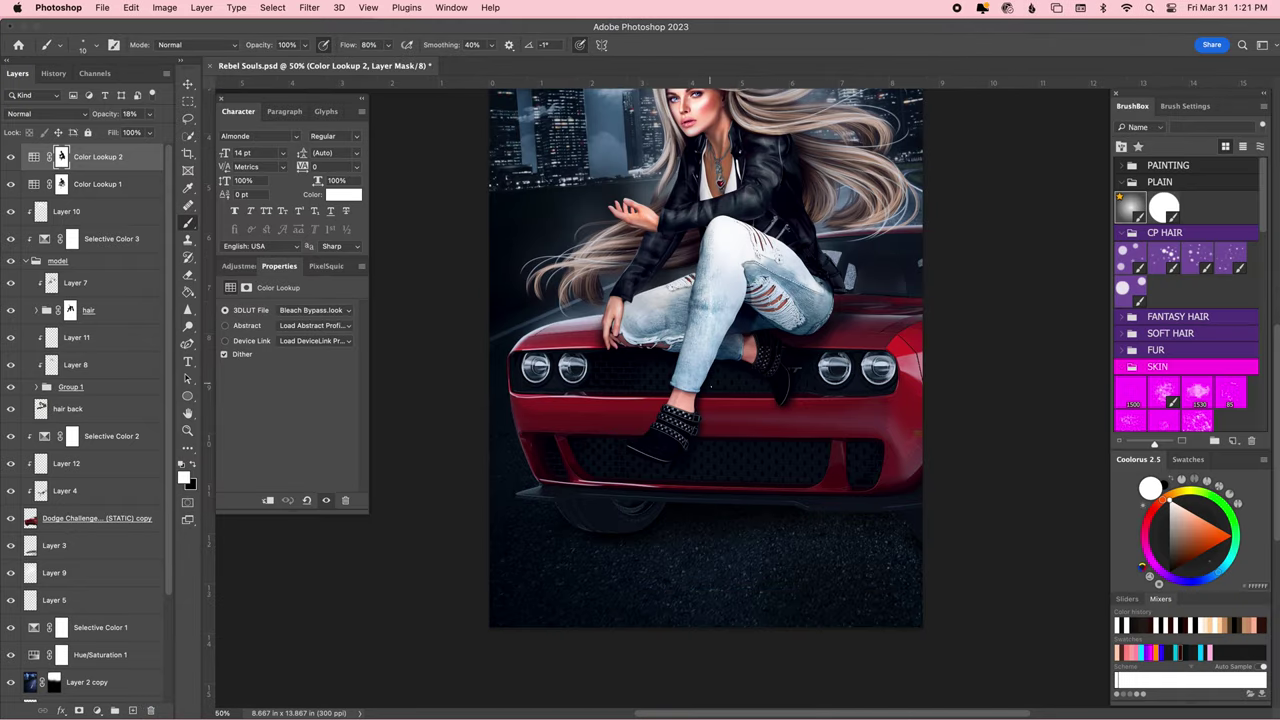
# Open Blue magic glow balls.eps from MAGIC ELEMENTS, then widen the Magic Trails PNG folder window.
pyautogui.scroll(5, 700, 400)
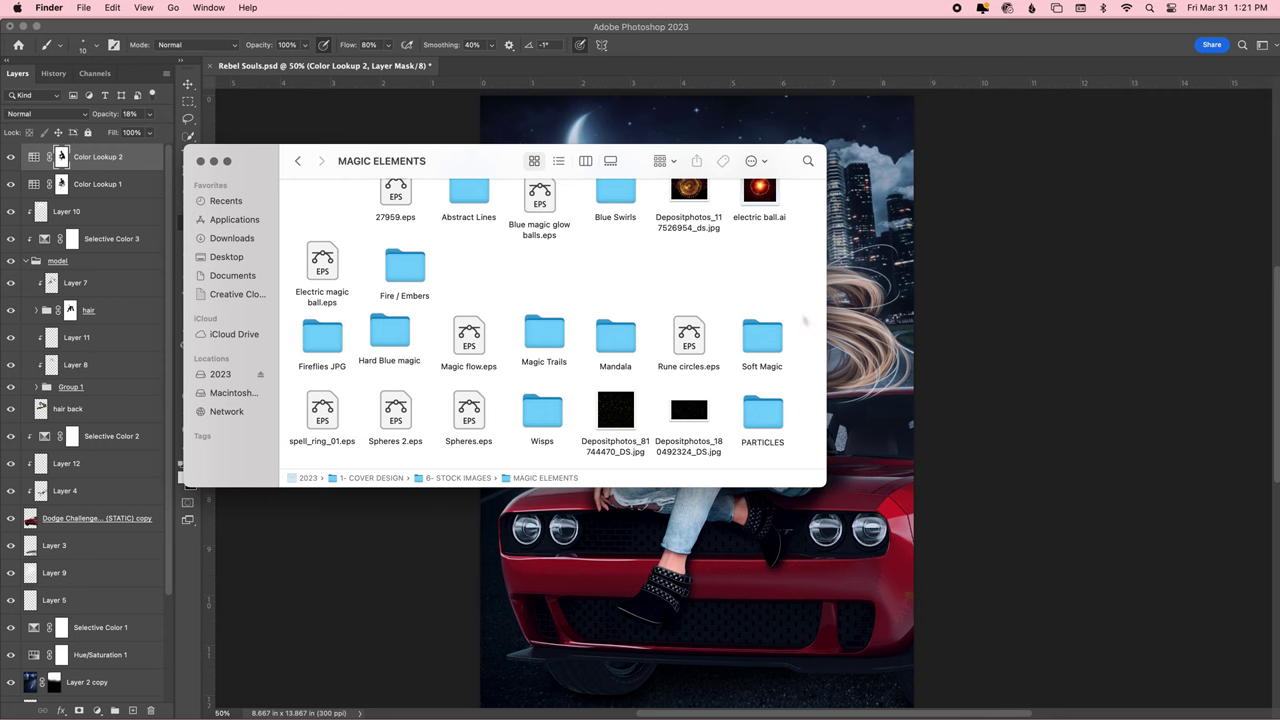
pyautogui.rightClick(540, 195)
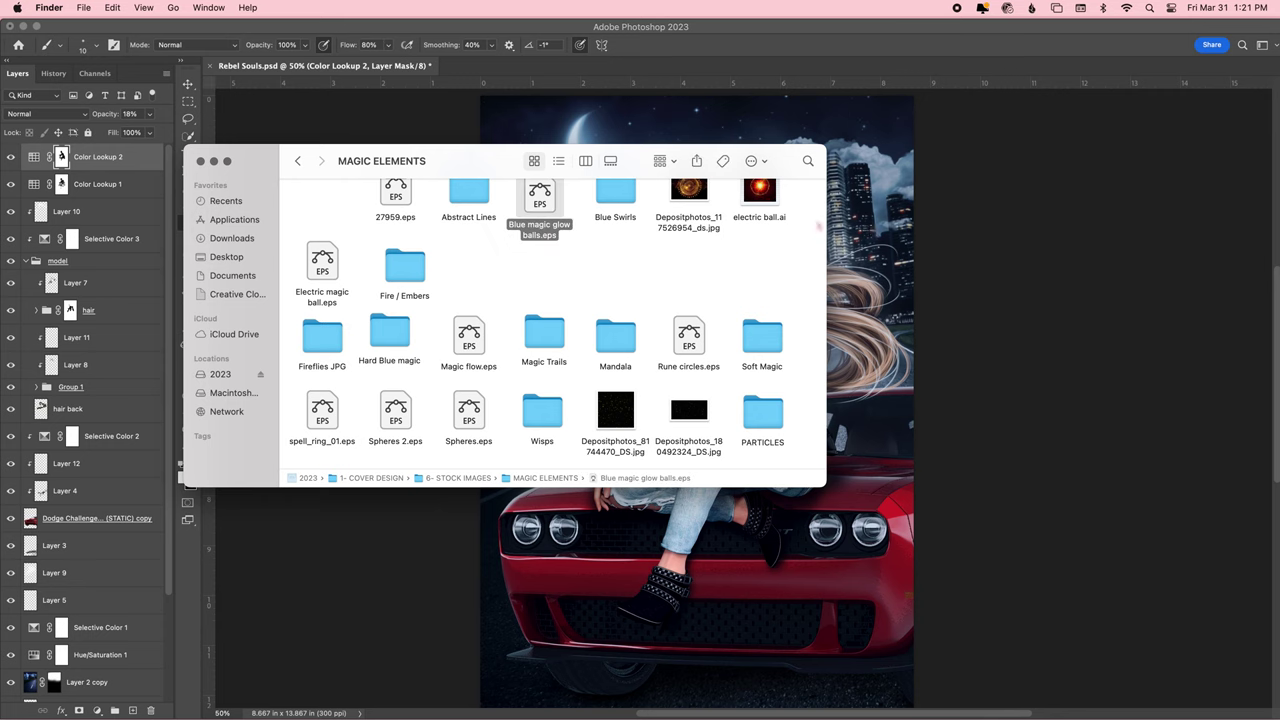
pyautogui.click(923, 171)
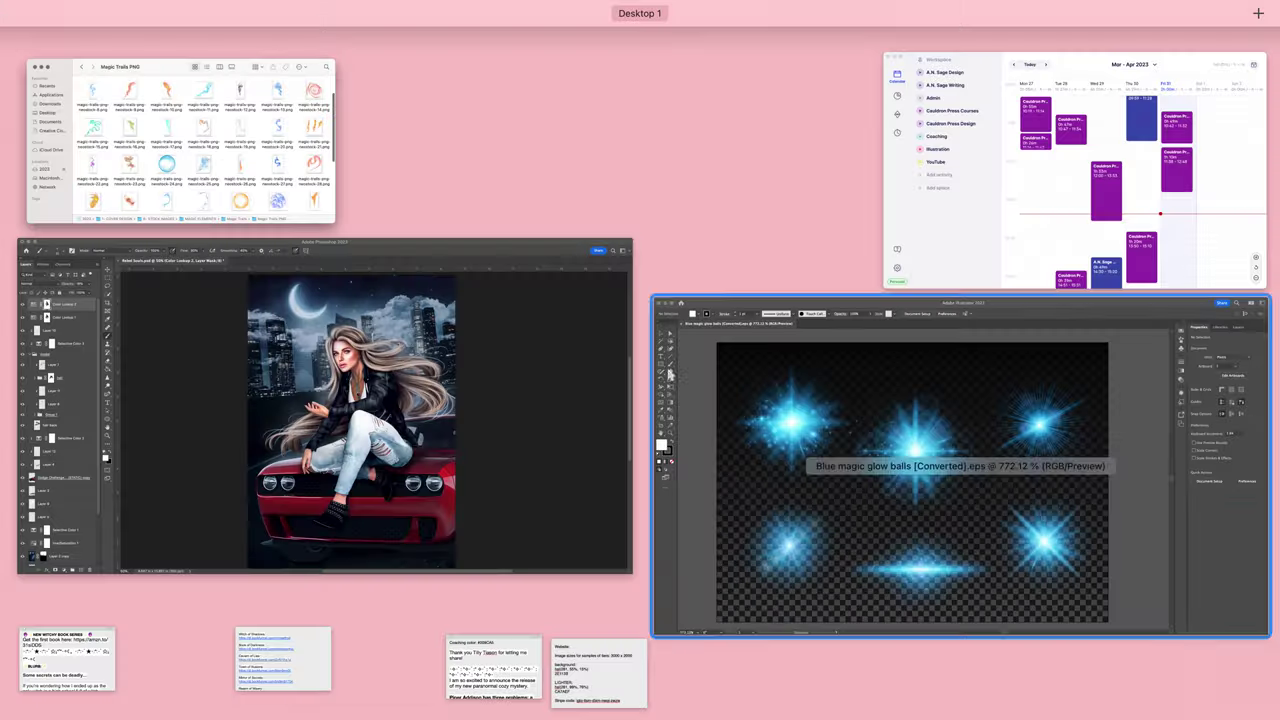
pyautogui.press('Escape')
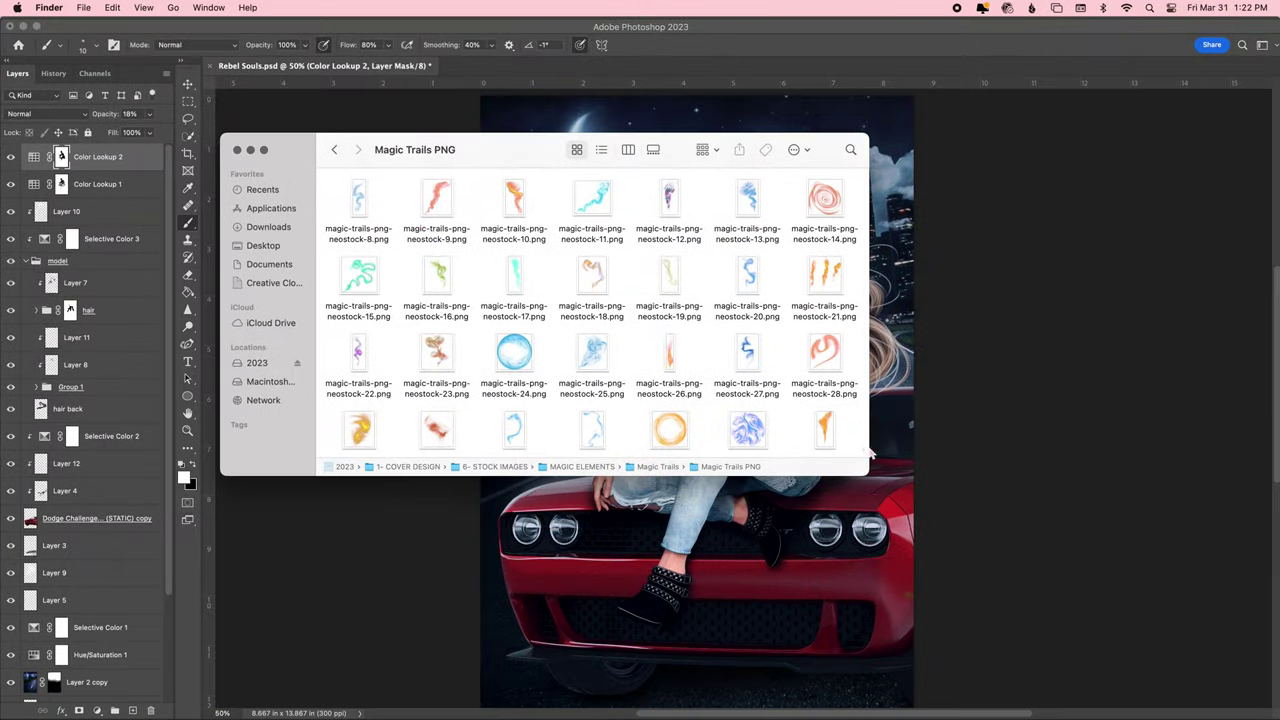
pyautogui.moveTo(822, 467); pyautogui.dragTo(1014, 474)
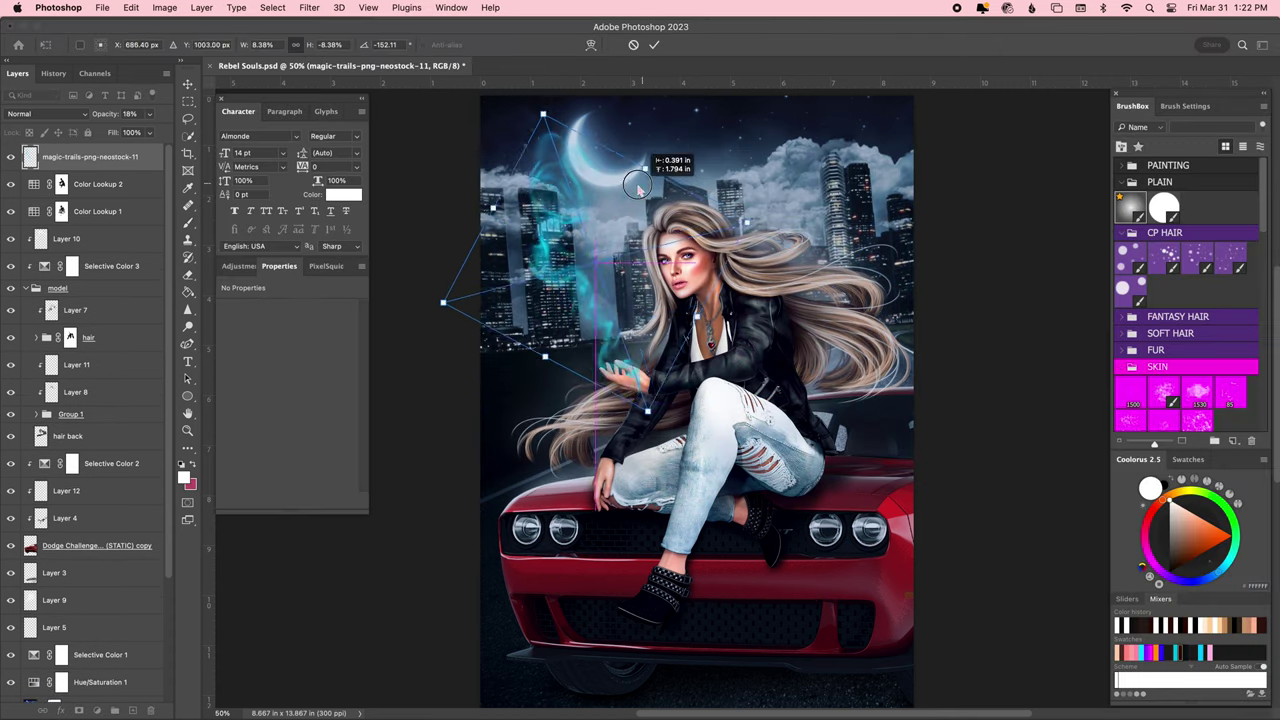
# Scale, rotate and vertically flip the cyan neostock-11 trail so it curls up from the raised hand.
pyautogui.moveTo(637, 187); pyautogui.dragTo(666, 234)
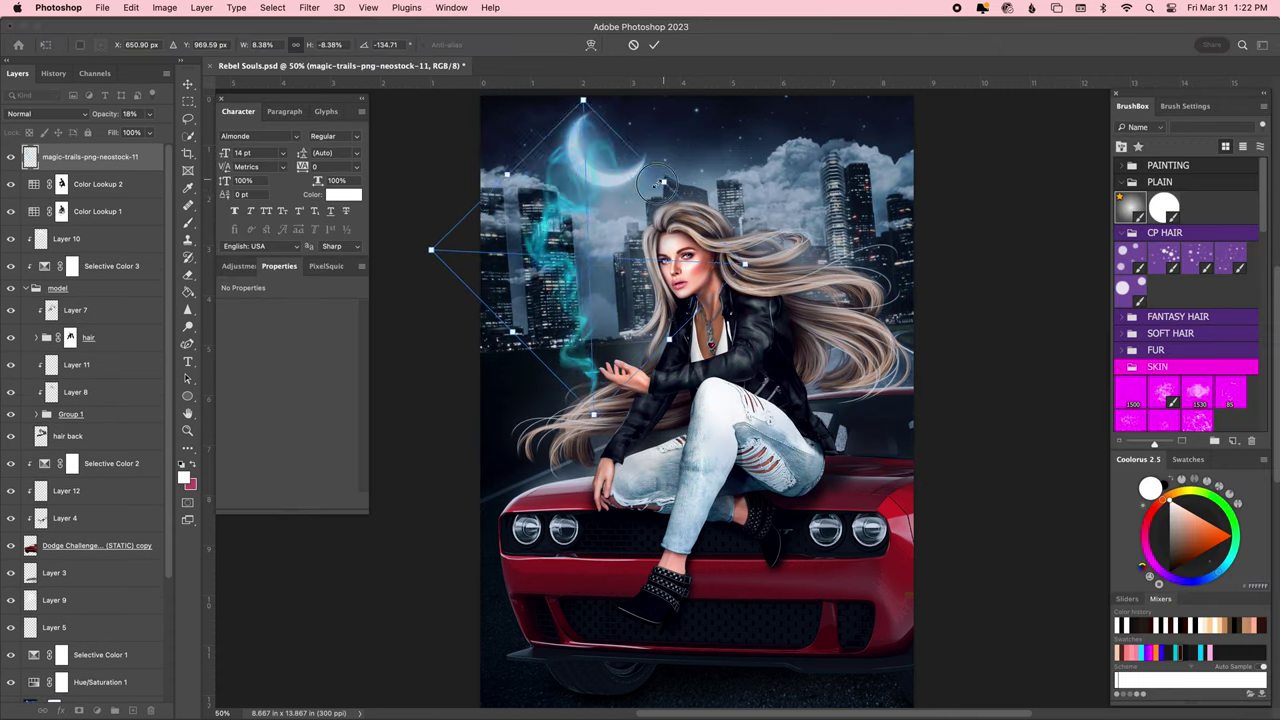
pyautogui.rightClick(666, 234)
pyautogui.click(710, 560)
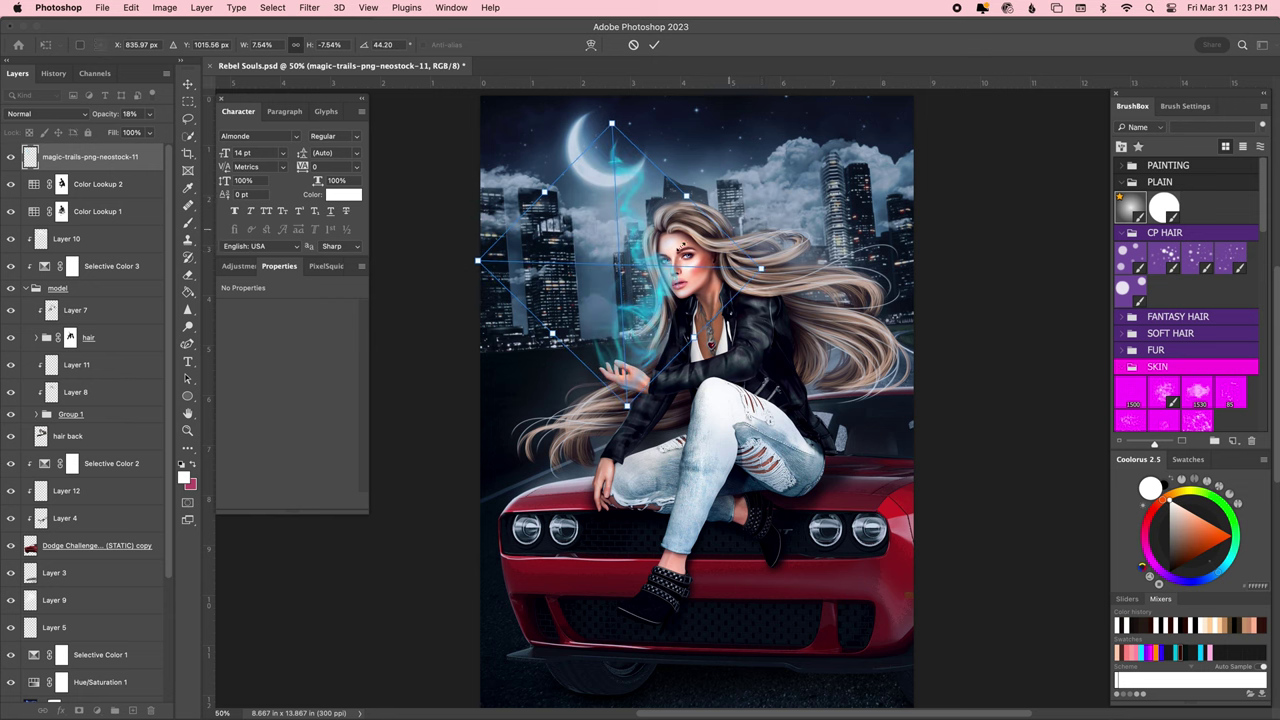
pyautogui.press('Return')
pyautogui.hotkey('ctrl', 'Up')
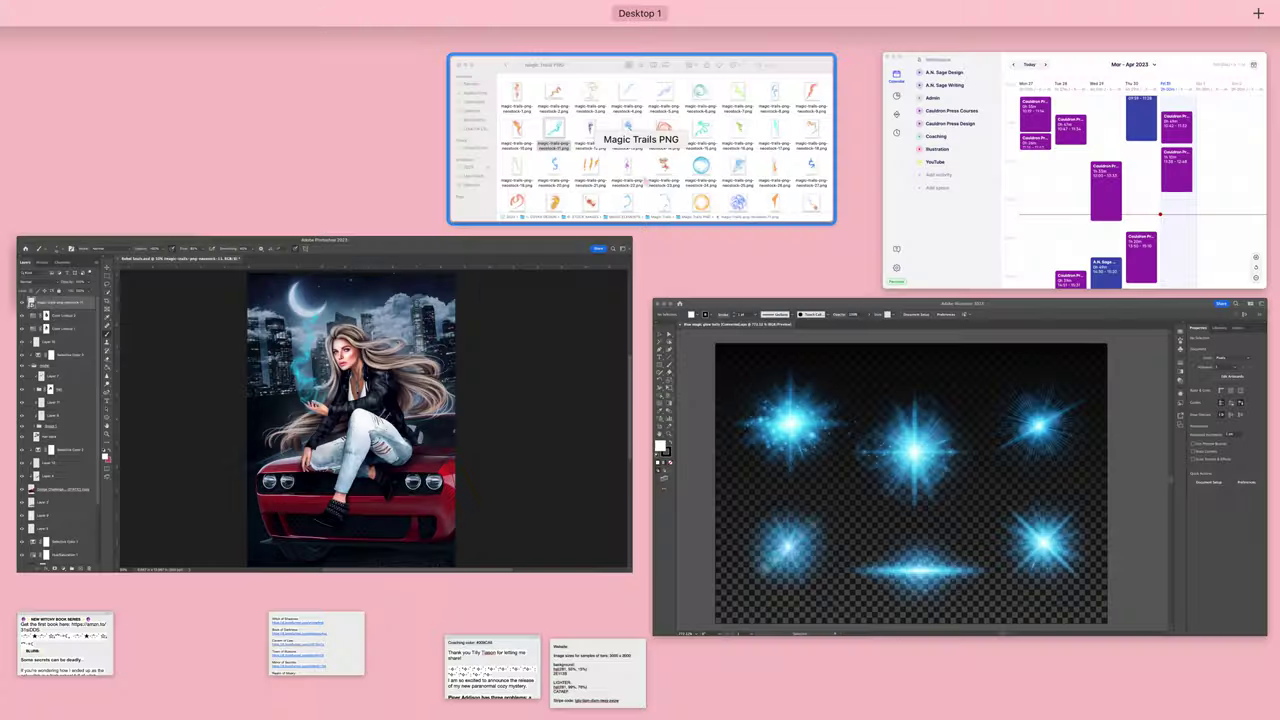
pyautogui.click(741, 173)
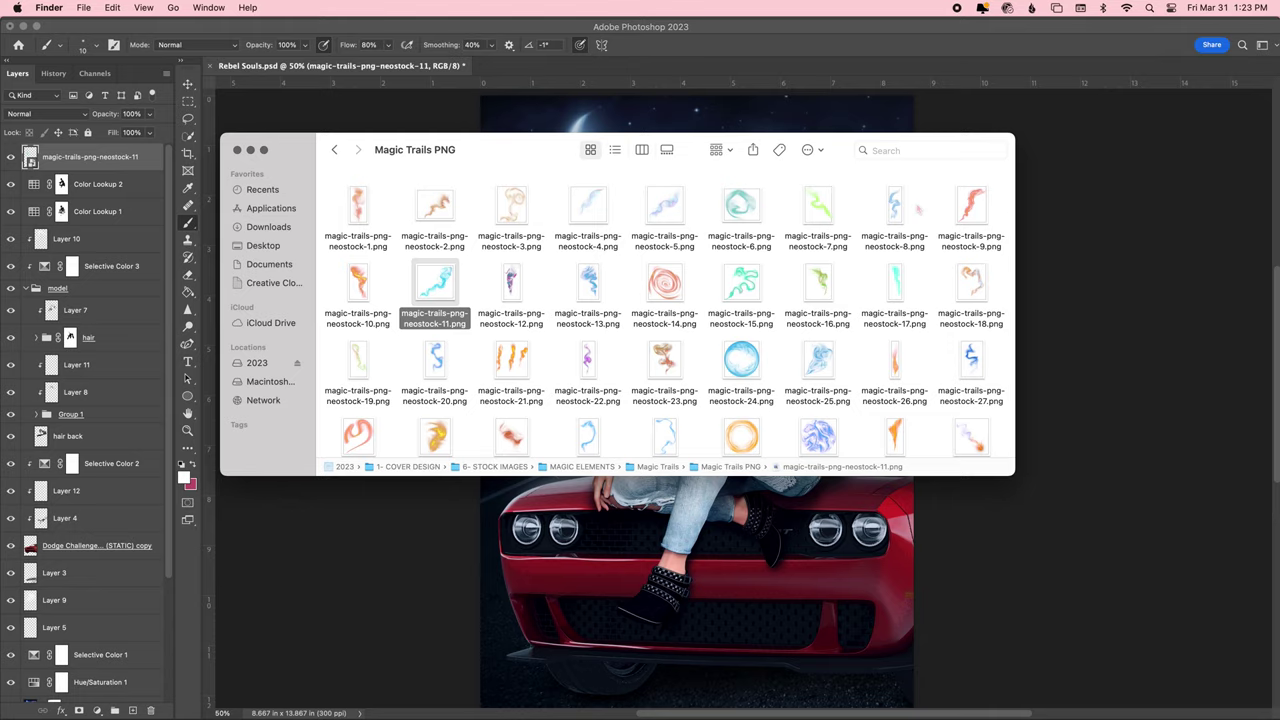
# Place magic-trails-png-neostock-20, scaled and angled, beside the woman's raised hand.
pyautogui.moveTo(434, 358); pyautogui.dragTo(560, 240)
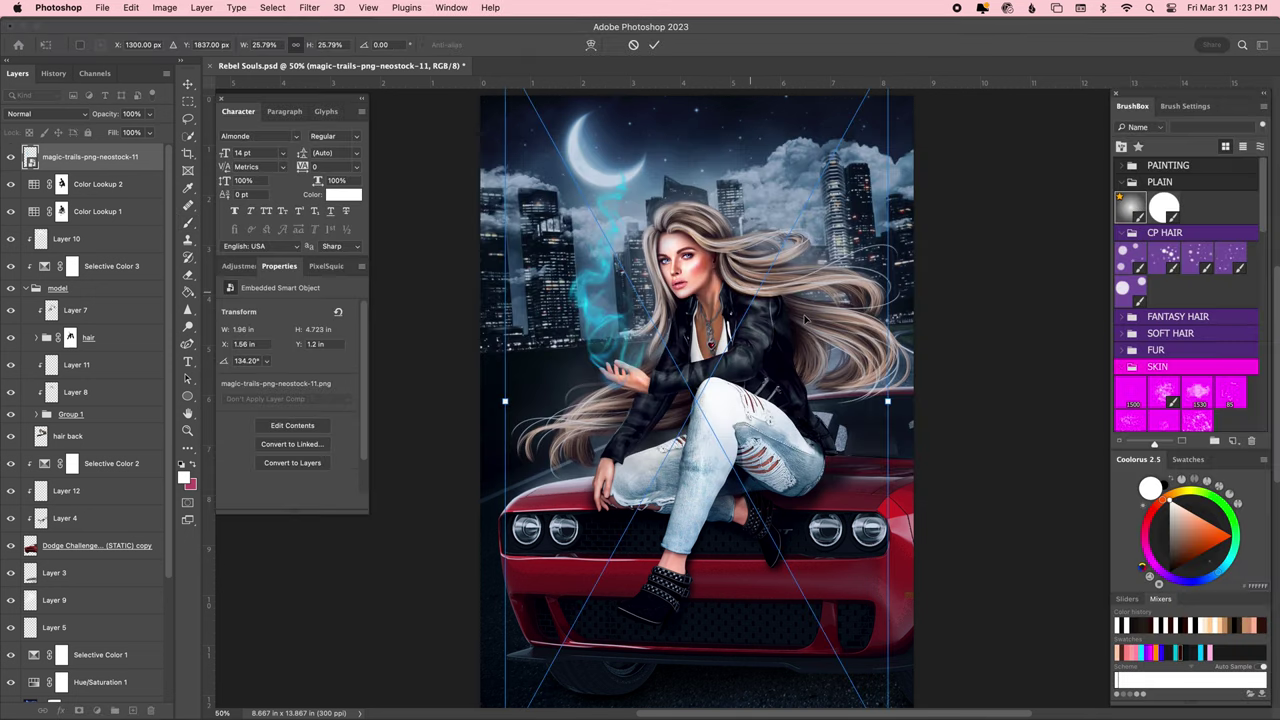
pyautogui.moveTo(634, 145)
pyautogui.mouseDown()
pyautogui.moveTo(621, 205)
pyautogui.moveTo(711, 278)
pyautogui.mouseUp()
pyautogui.press('super+minus')
pyautogui.press('Return')
pyautogui.press('b')
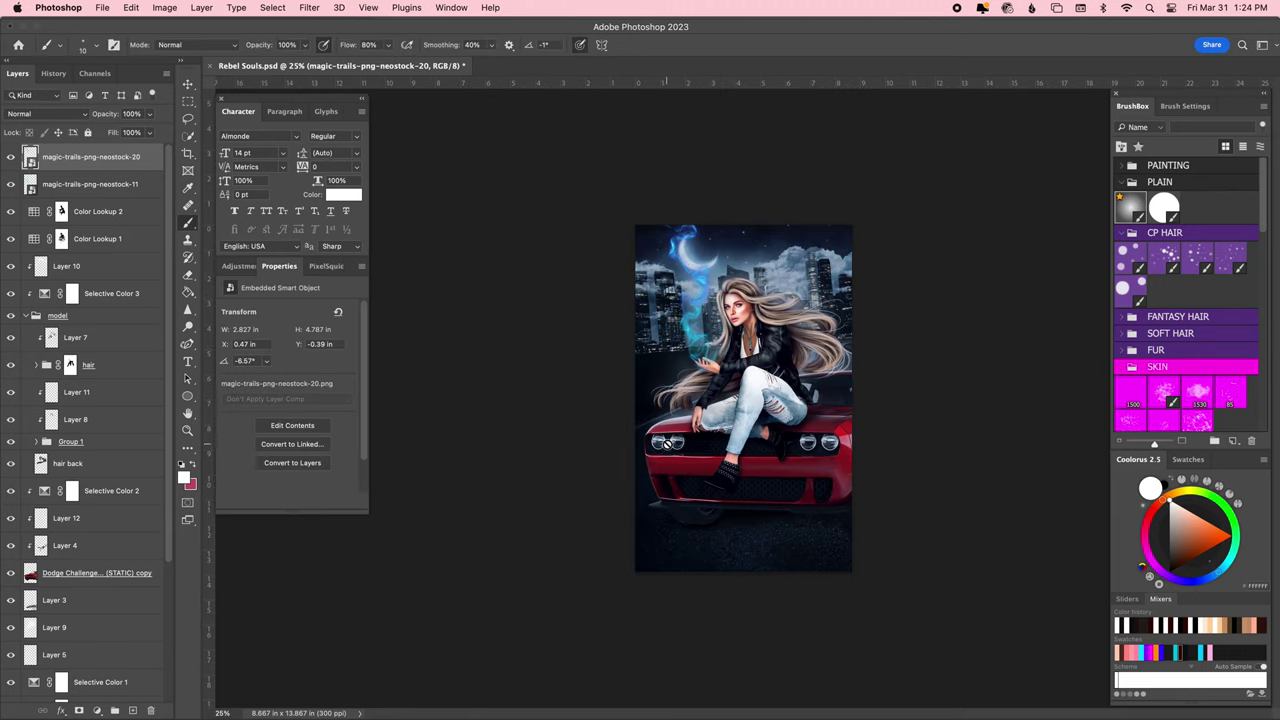
pyautogui.press('super+t')
pyautogui.moveTo(690, 330); pyautogui.dragTo(728, 352)
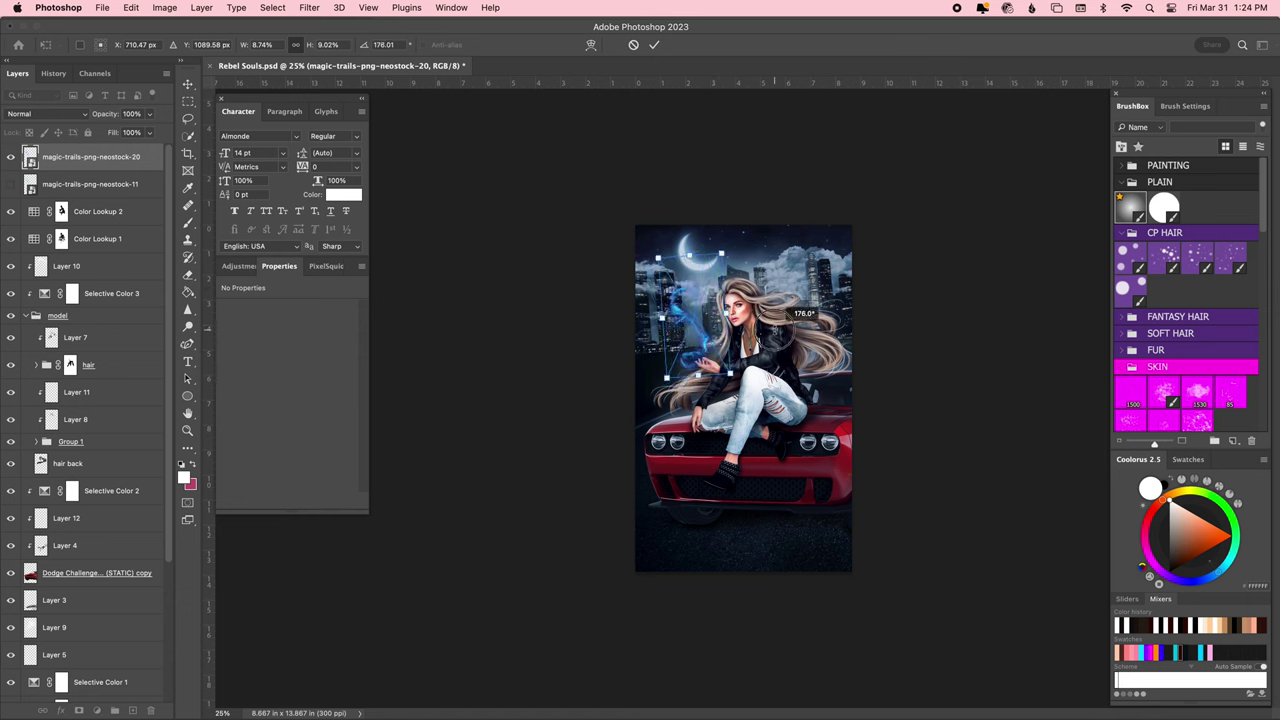
pyautogui.press('Return')
pyautogui.press('super+equal')
# Delete the cyan neostock-11 trail layer.
pyautogui.click(85, 185)
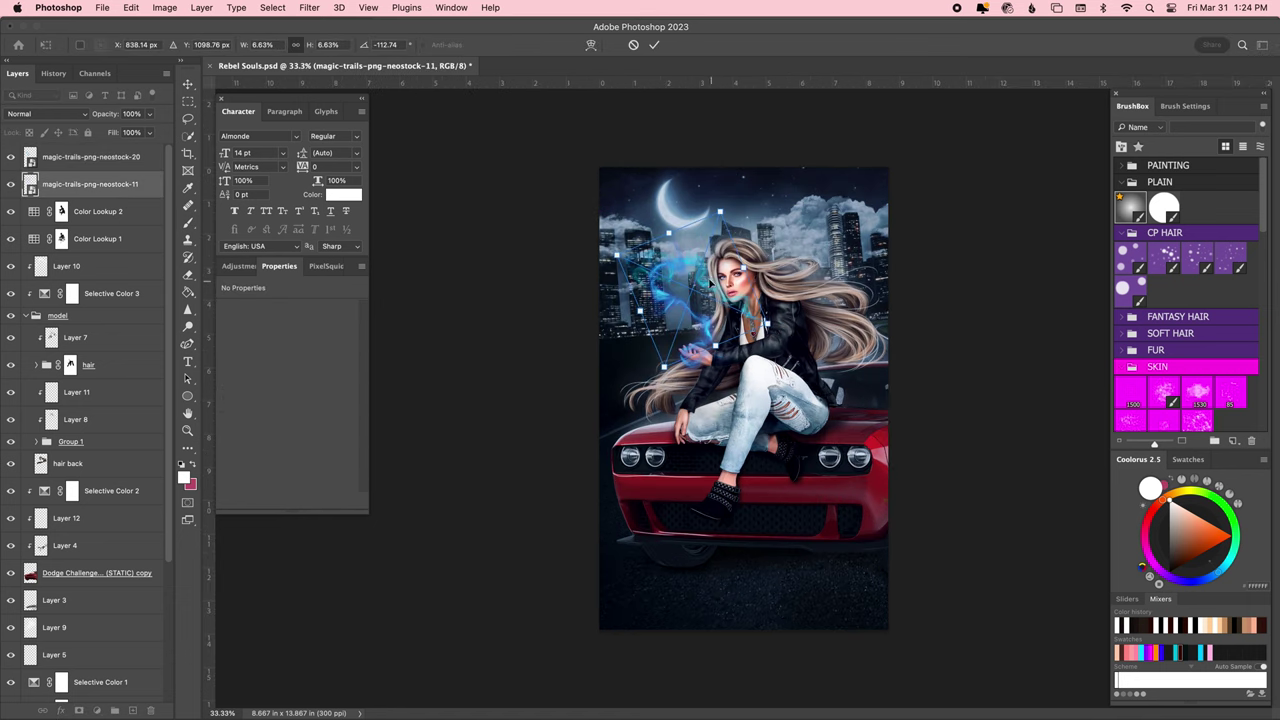
pyautogui.press('super+t')
pyautogui.moveTo(781, 213); pyautogui.dragTo(771, 291)
pyautogui.press('Escape')
pyautogui.press('Delete')
# Place magic-trails-png-neostock-22 beside the woman's hand.
pyautogui.press('super+Tab')
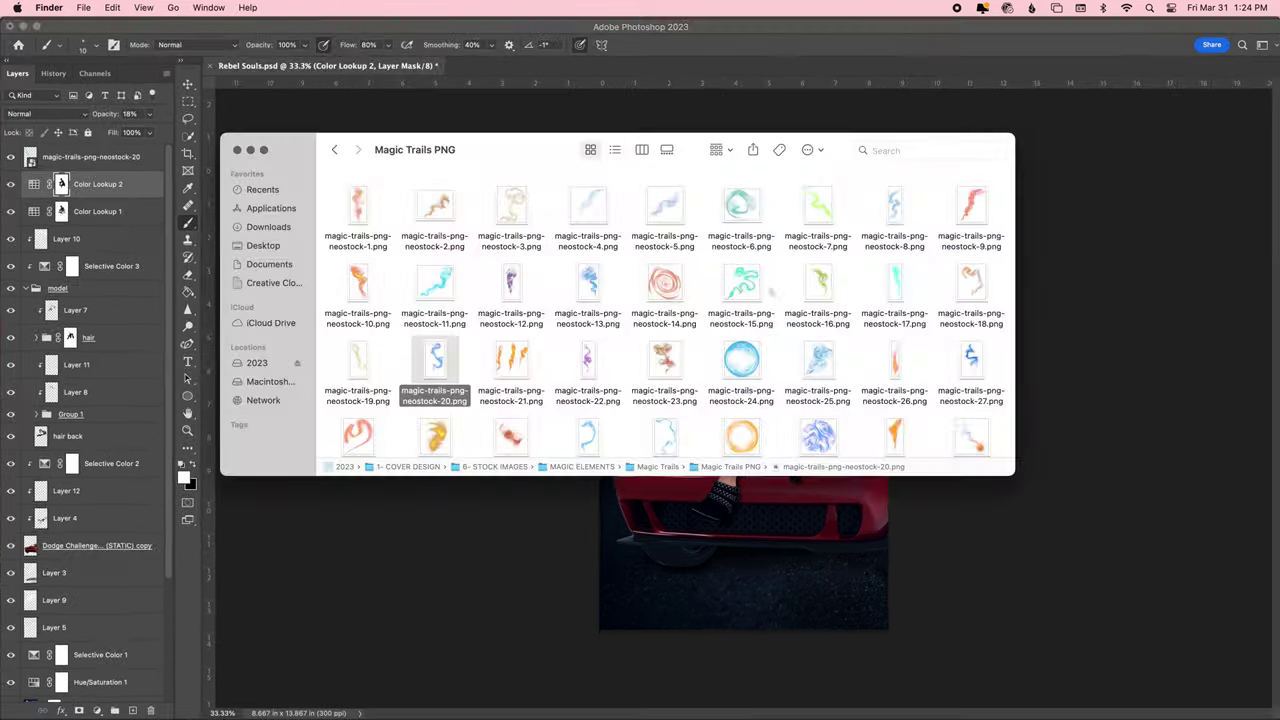
pyautogui.scroll(-5, 666, 300)
pyautogui.scroll(3, 666, 300)
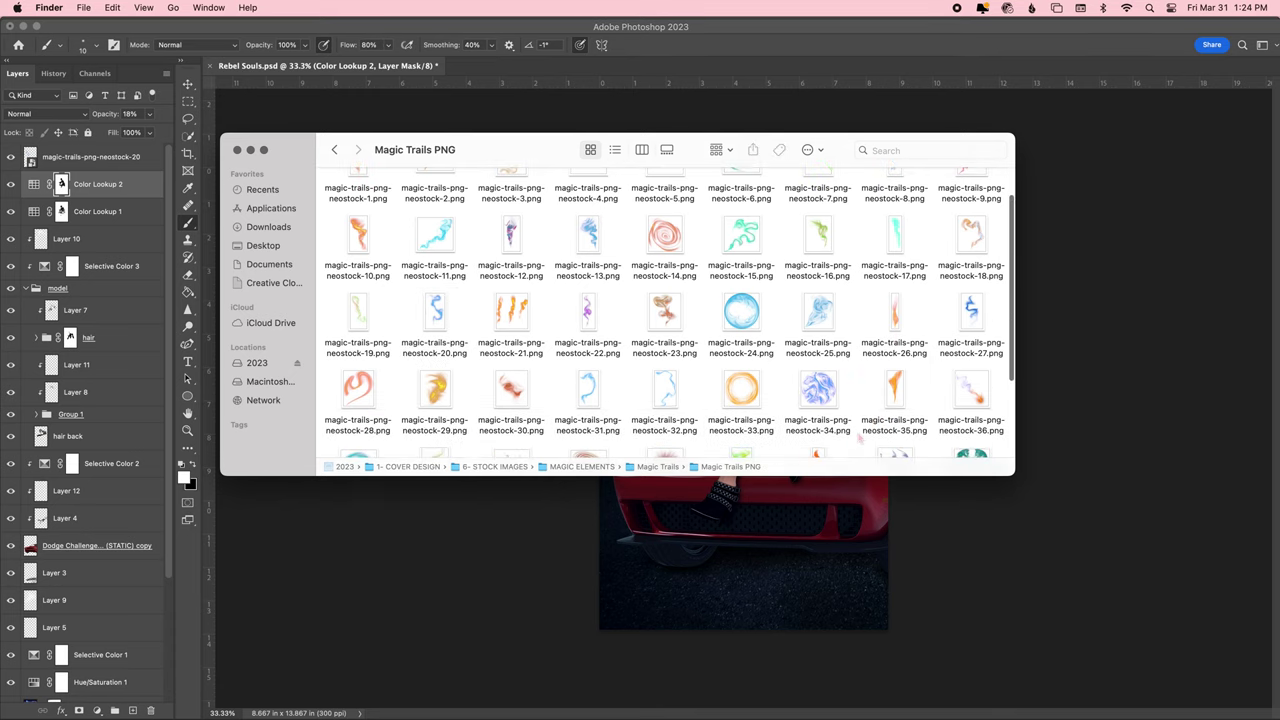
pyautogui.moveTo(588, 237)
pyautogui.mouseDown()
pyautogui.moveTo(712, 334)
pyautogui.moveTo(818, 285)
pyautogui.mouseUp()
pyautogui.press('Return')
# Try placing magic-trails-png-neostock-27 from the trails folder, then cancel it.
pyautogui.press('b')
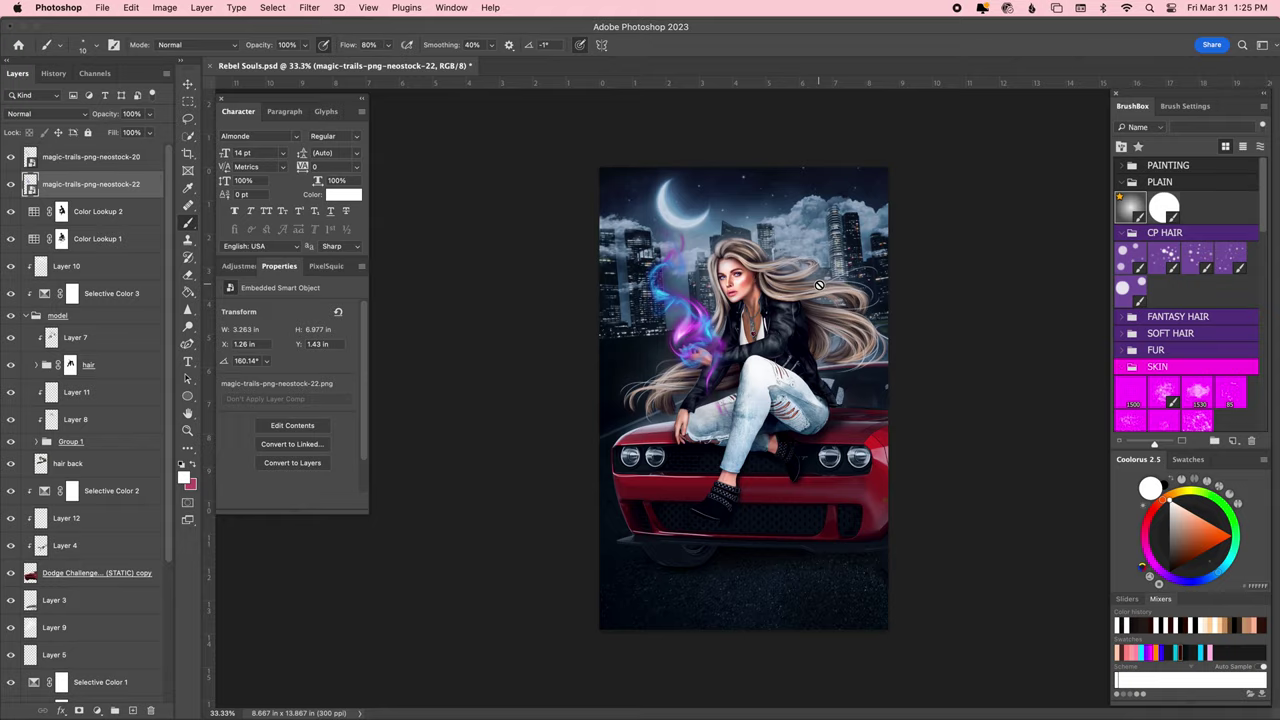
pyautogui.press('super+Tab')
pyautogui.scroll(1, 666, 307)
pyautogui.moveTo(894, 281)
pyautogui.mouseDown()
pyautogui.moveTo(740, 400)
pyautogui.moveTo(815, 320)
pyautogui.mouseUp()
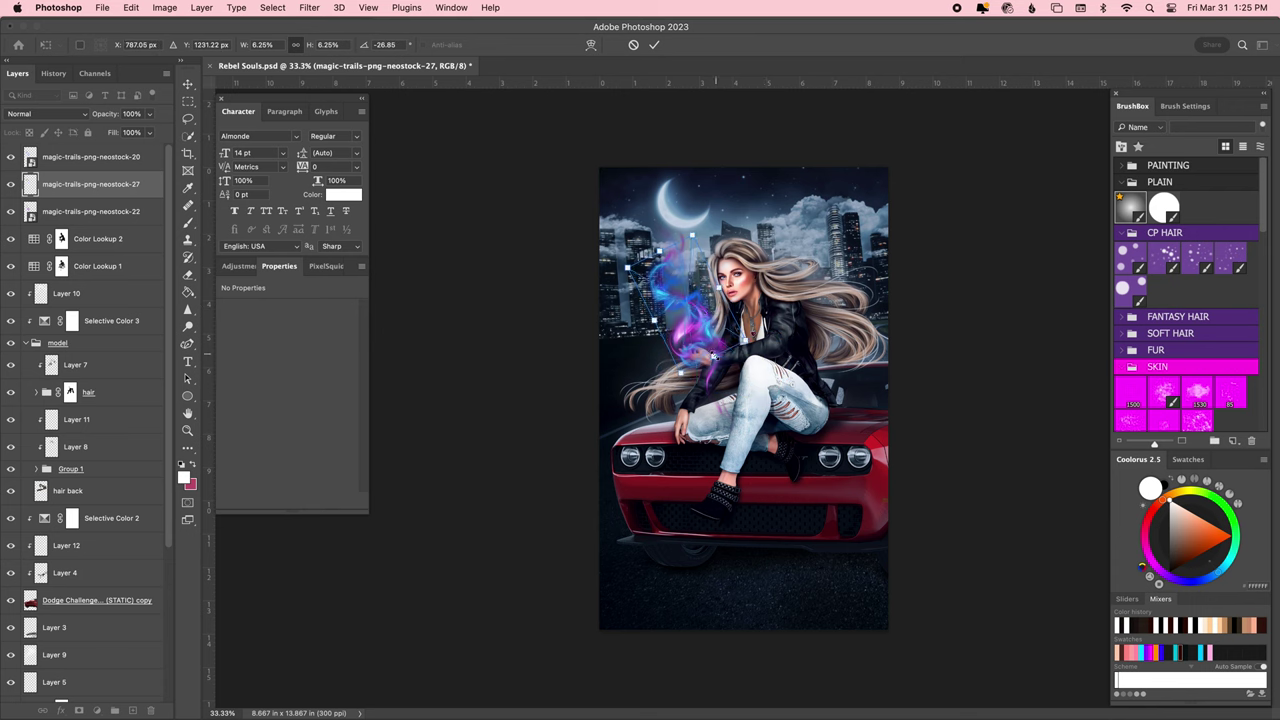
pyautogui.press('Escape')
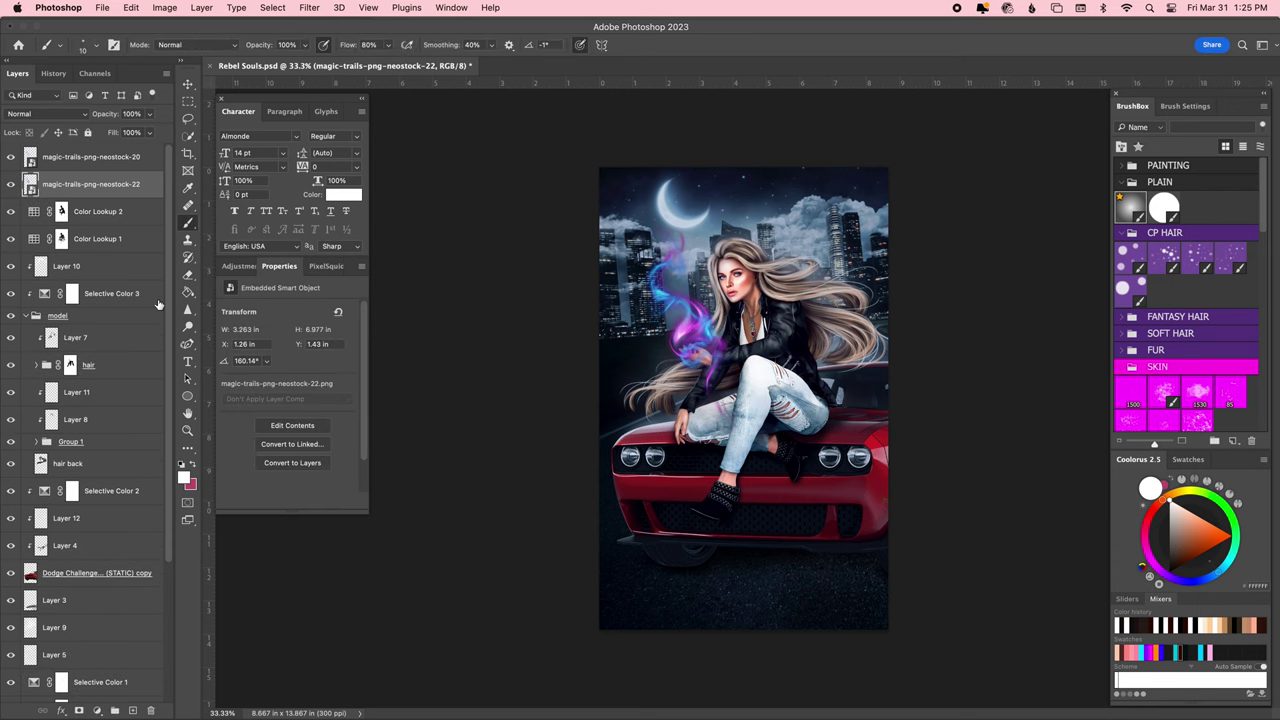
# Duplicate the blue neostock-20 trail, rotate the rasterised copy upward, and merge it down.
pyautogui.click(90, 156)
pyautogui.press('super+j')
pyautogui.click(733, 305)
pyautogui.press('Escape')
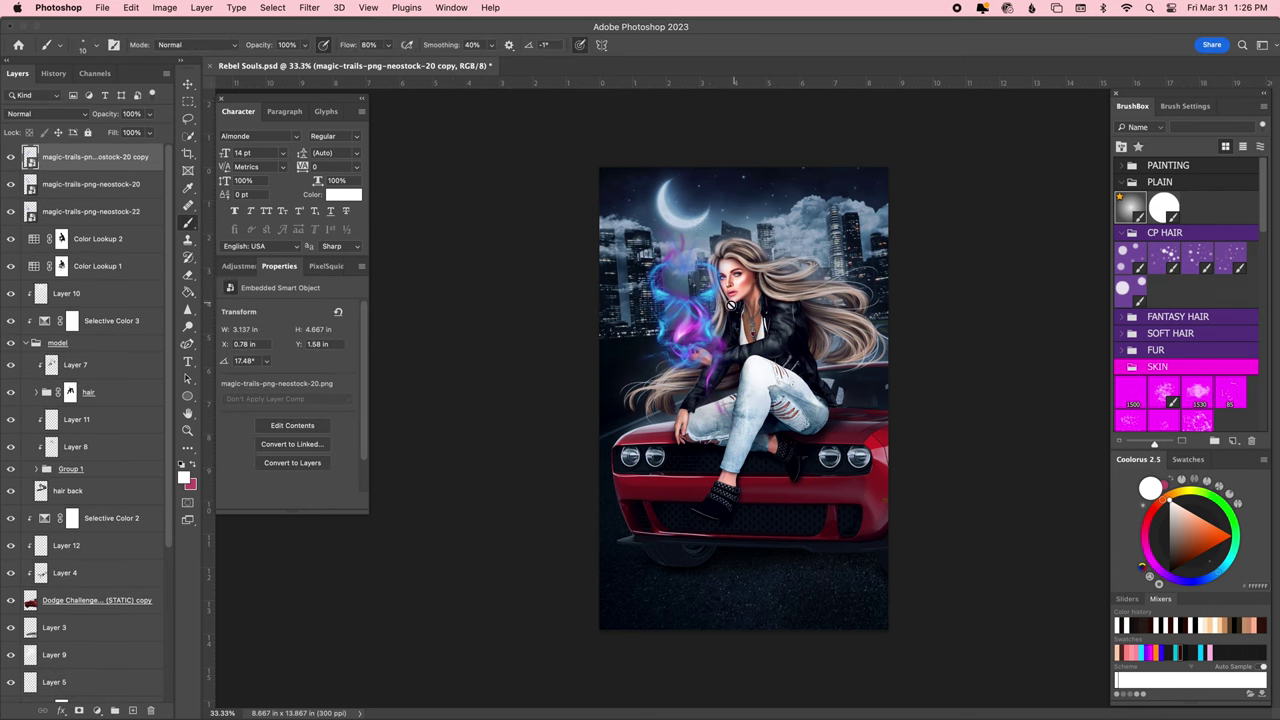
pyautogui.press('super+t')
pyautogui.moveTo(733, 305); pyautogui.dragTo(706, 256)
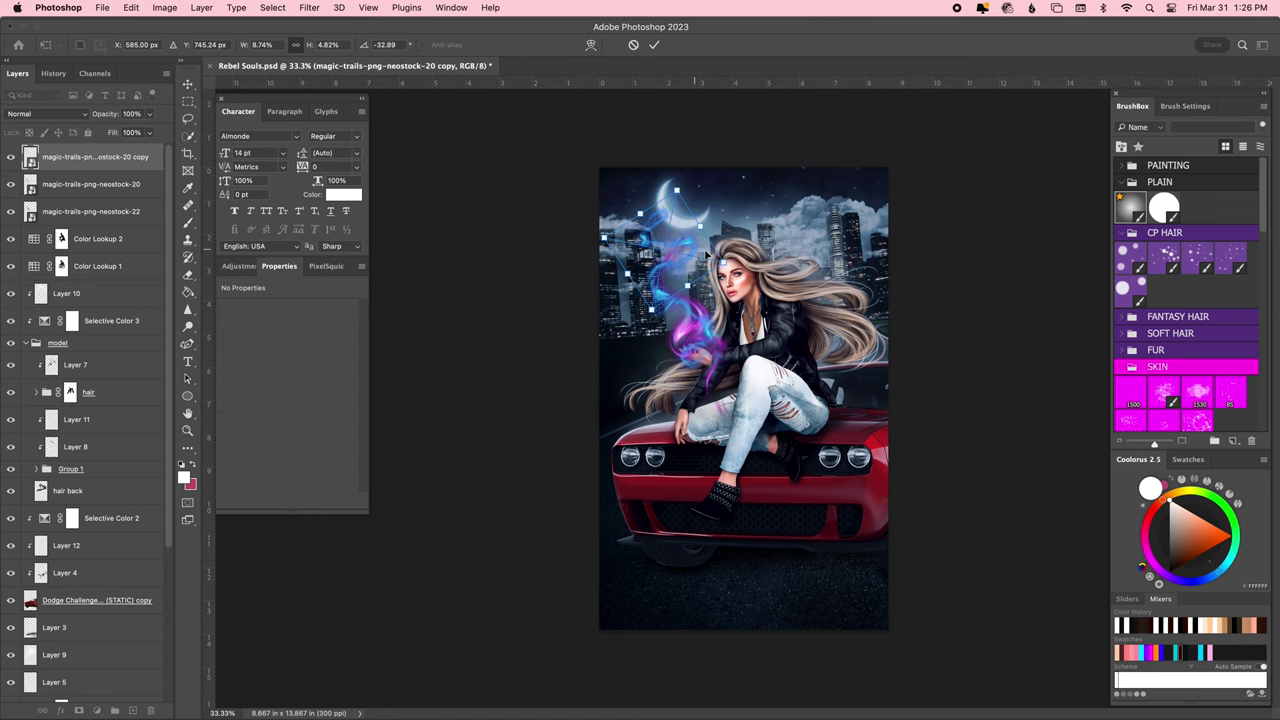
pyautogui.press('Return')
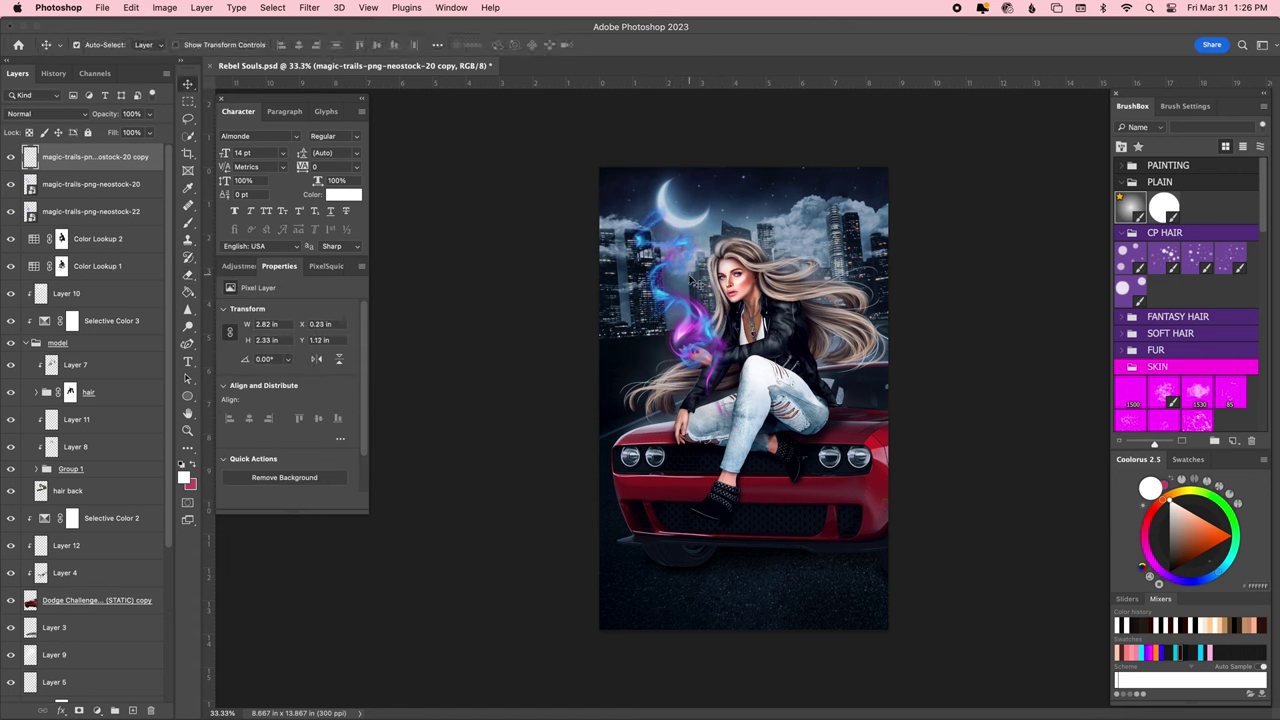
pyautogui.press('super+e')
# Shift the neostock-20 copy trail's hue toward pink (+146) and boost its saturation.
pyautogui.press('super+u')
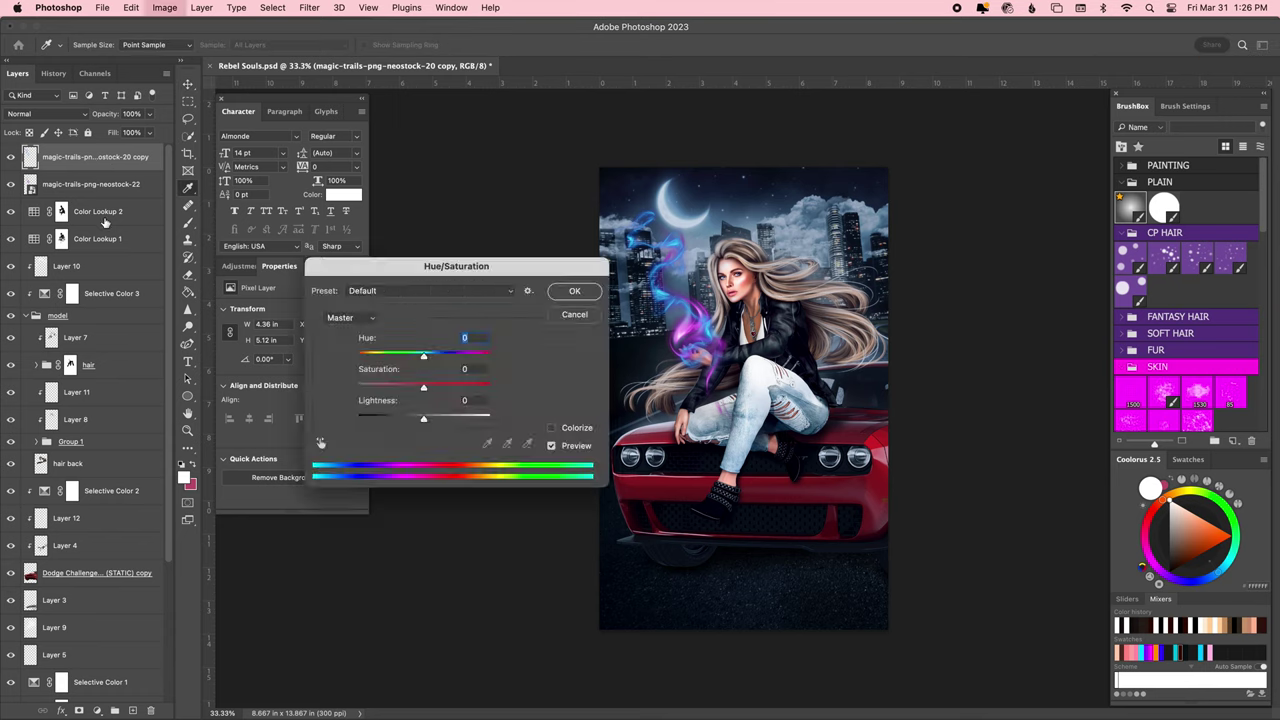
pyautogui.moveTo(468, 265); pyautogui.dragTo(1030, 213)
pyautogui.moveTo(1023, 302); pyautogui.dragTo(1043, 302)
pyautogui.moveTo(998, 338)
pyautogui.mouseDown()
pyautogui.moveTo(1042, 334)
pyautogui.moveTo(1042, 310)
pyautogui.mouseUp()
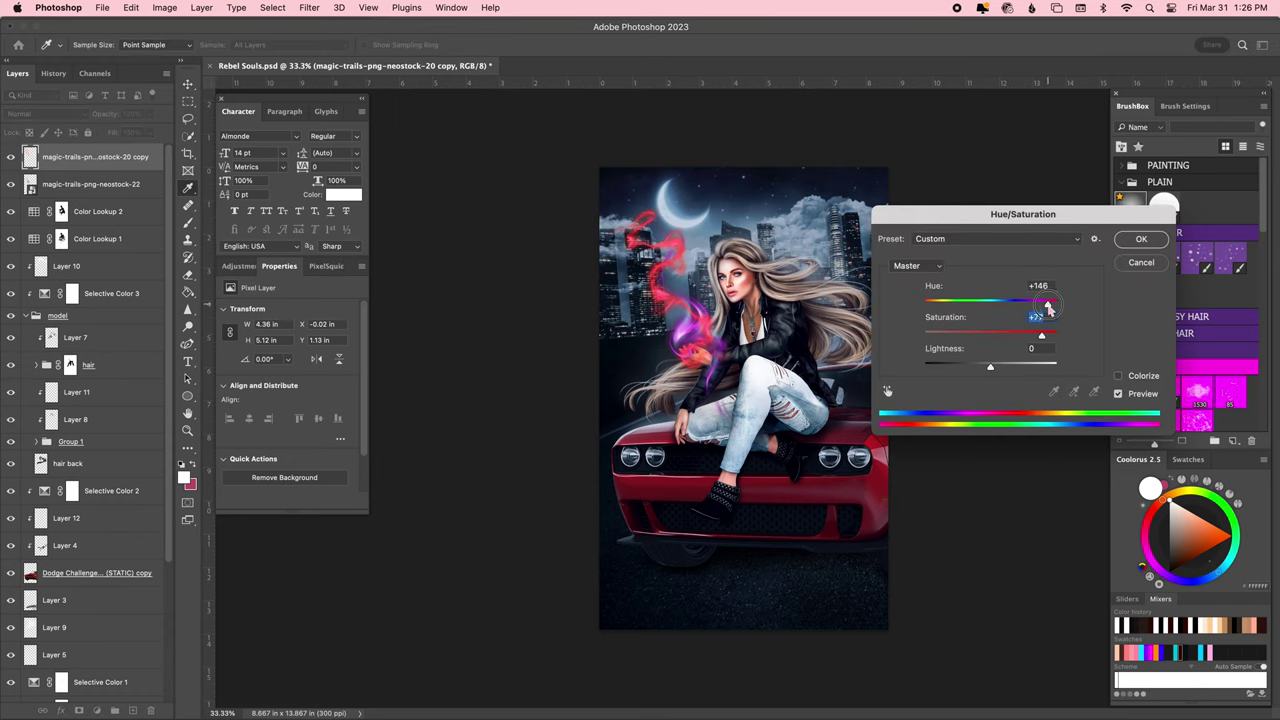
pyautogui.press('Return')
# Set the neostock-22 trail's Hue/Saturation hue to +62.
pyautogui.click(90, 184)
pyautogui.press('super+u')
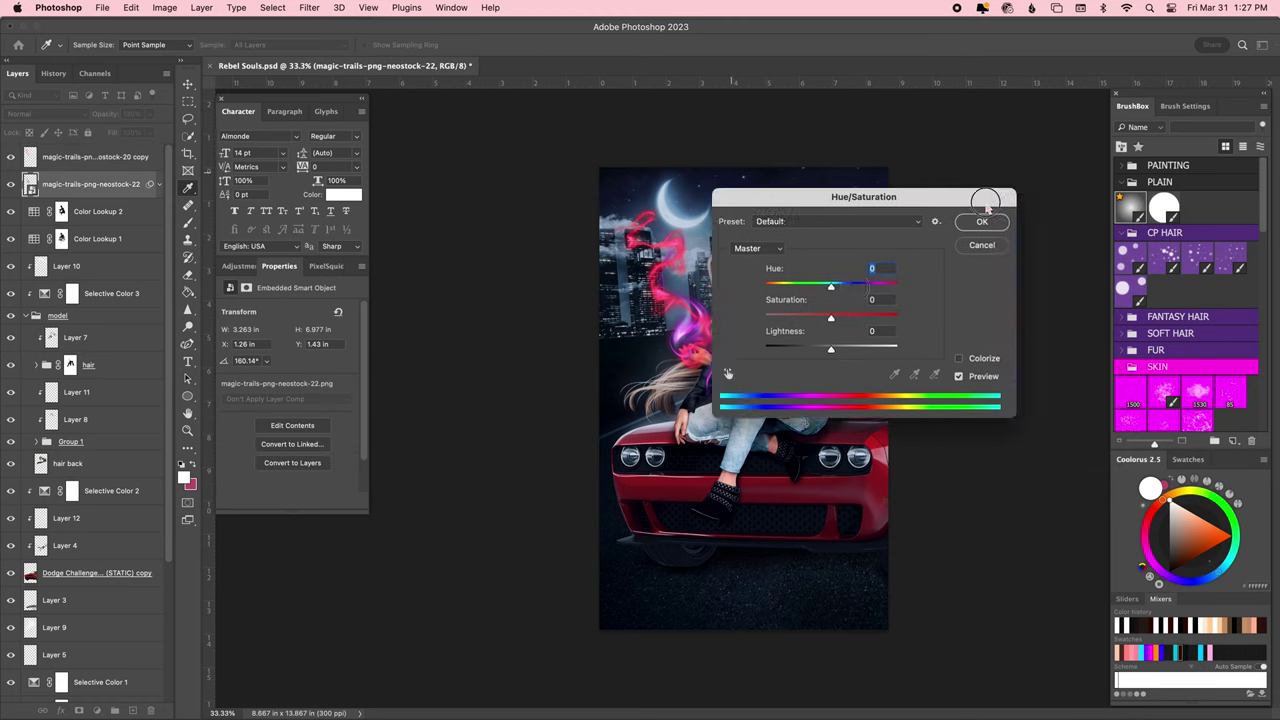
pyautogui.moveTo(866, 184); pyautogui.dragTo(1025, 214)
pyautogui.moveTo(1046, 304)
pyautogui.mouseDown()
pyautogui.moveTo(1033, 313)
pyautogui.moveTo(1036, 303)
pyautogui.mouseUp()
# Apply the hue change and group both magic trail layers into one group.
pyautogui.press('Return')
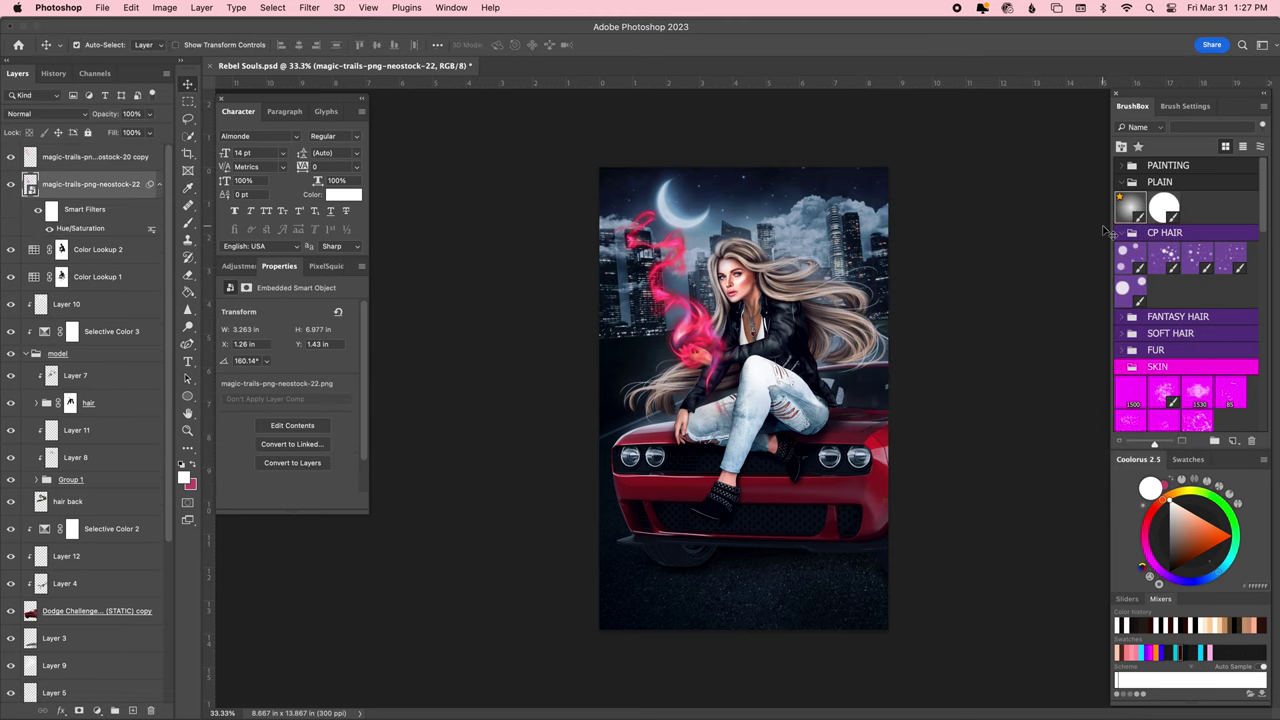
pyautogui.click(48, 113)
pyautogui.click(95, 157)
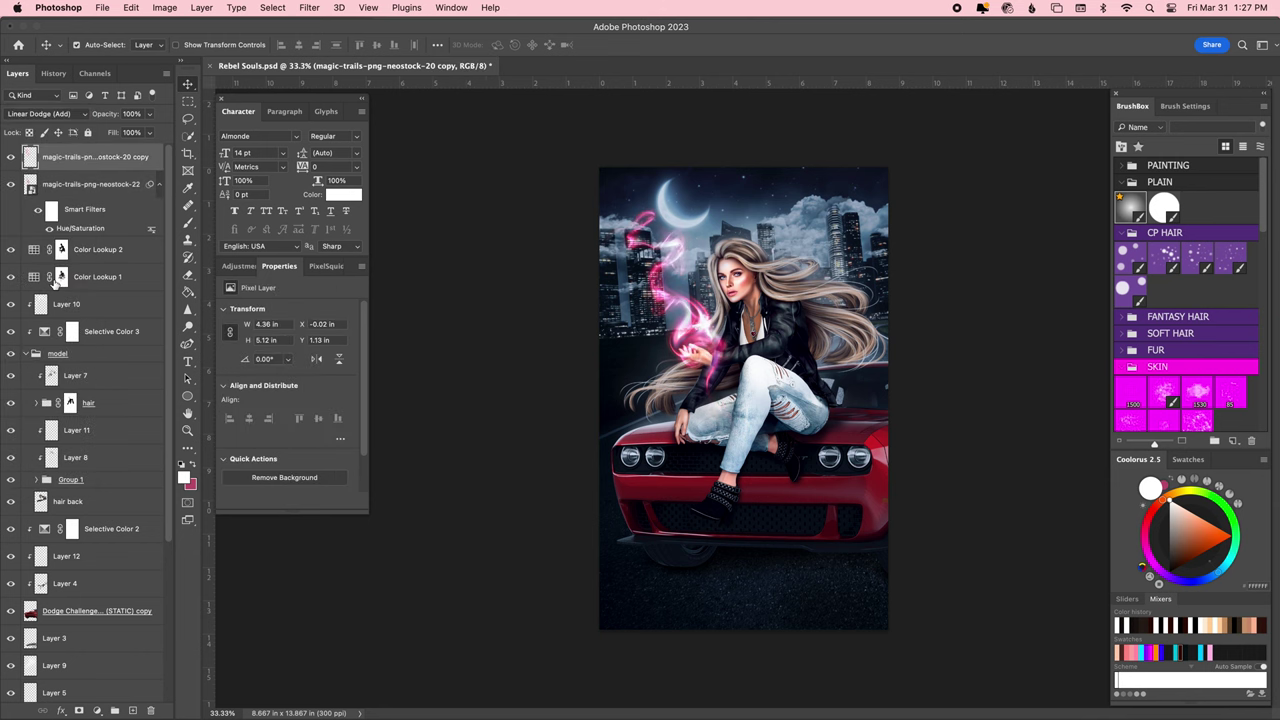
pyautogui.keyDown('shift'); pyautogui.click(110, 185); pyautogui.keyUp('shift')
pyautogui.hotkey('ctrl', 'g')
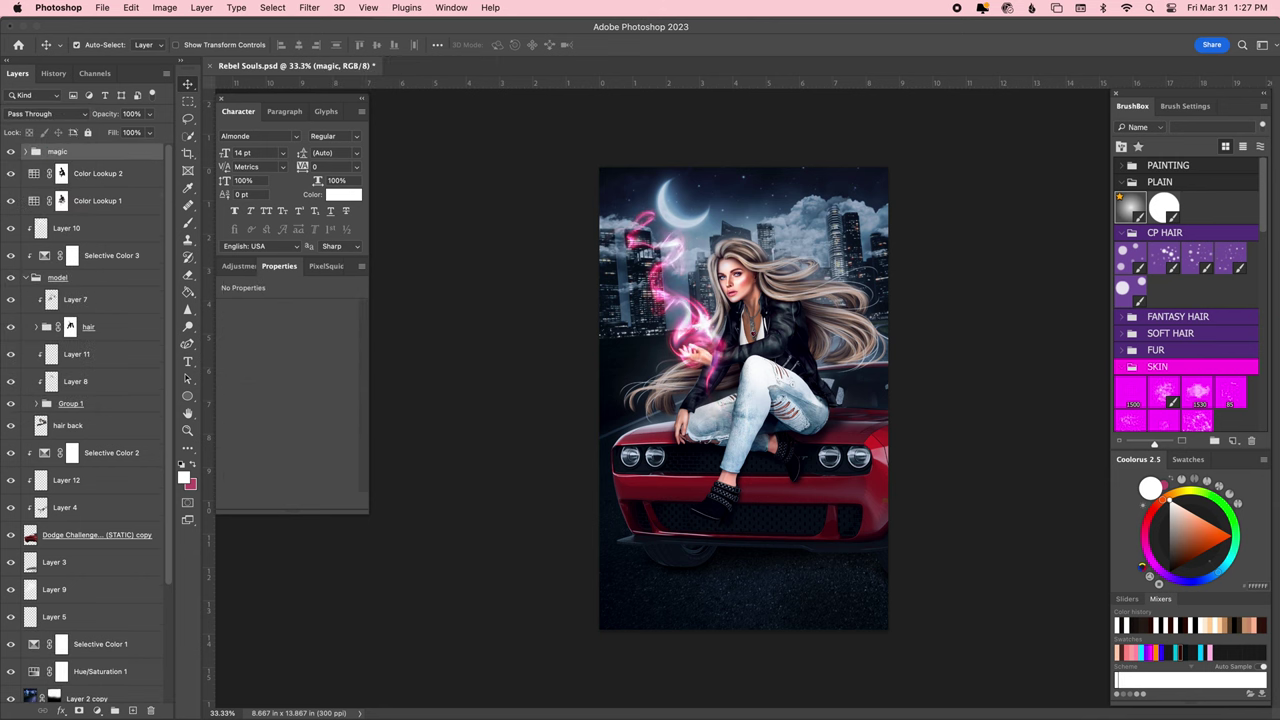
# Add a Hue/Saturation adjustment with hue +7 and desaturated blue tones above the trails.
pyautogui.hotkey('ctrl', 'u')
pyautogui.moveTo(287, 361)
pyautogui.mouseDown()
pyautogui.moveTo(293, 375)
pyautogui.moveTo(255, 386)
pyautogui.moveTo(325, 390)
pyautogui.mouseUp()
pyautogui.click(300, 327)
pyautogui.click(300, 394)
pyautogui.click(300, 327)
# Add a Levels adjustment with midtones 0.57 and set the opacity to 93%.
pyautogui.click(238, 266)
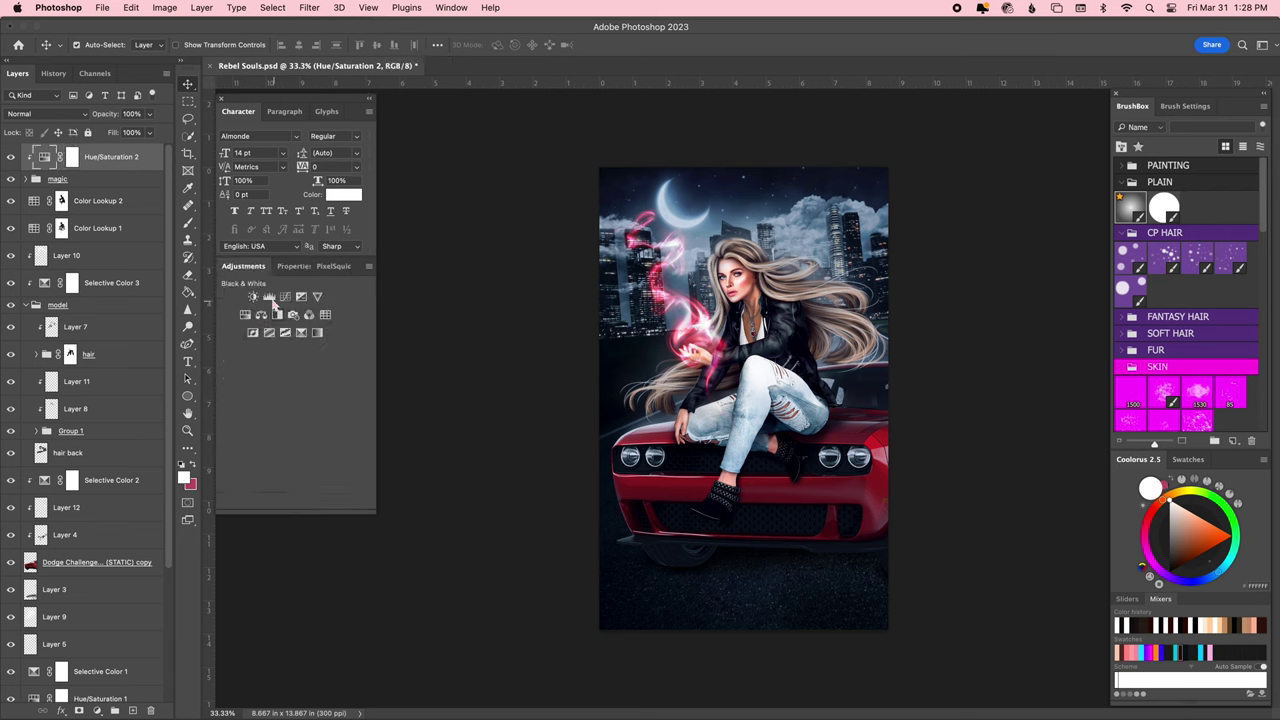
pyautogui.click(260, 292)
pyautogui.moveTo(296, 410)
pyautogui.mouseDown()
pyautogui.moveTo(315, 410)
pyautogui.moveTo(338, 446)
pyautogui.mouseUp()
pyautogui.click(111, 184)
pyautogui.click(148, 114)
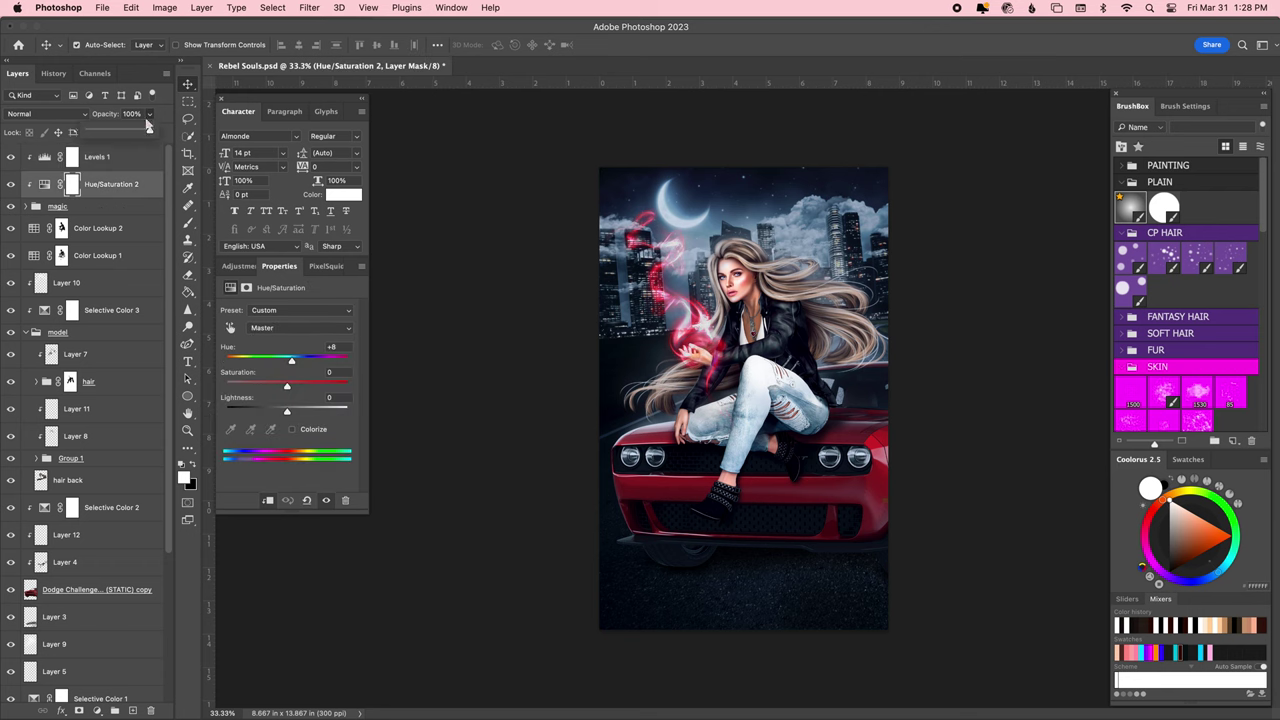
# Add a layer mask to the magic group, ready a size-178 black brush, and save.
pyautogui.click(100, 210)
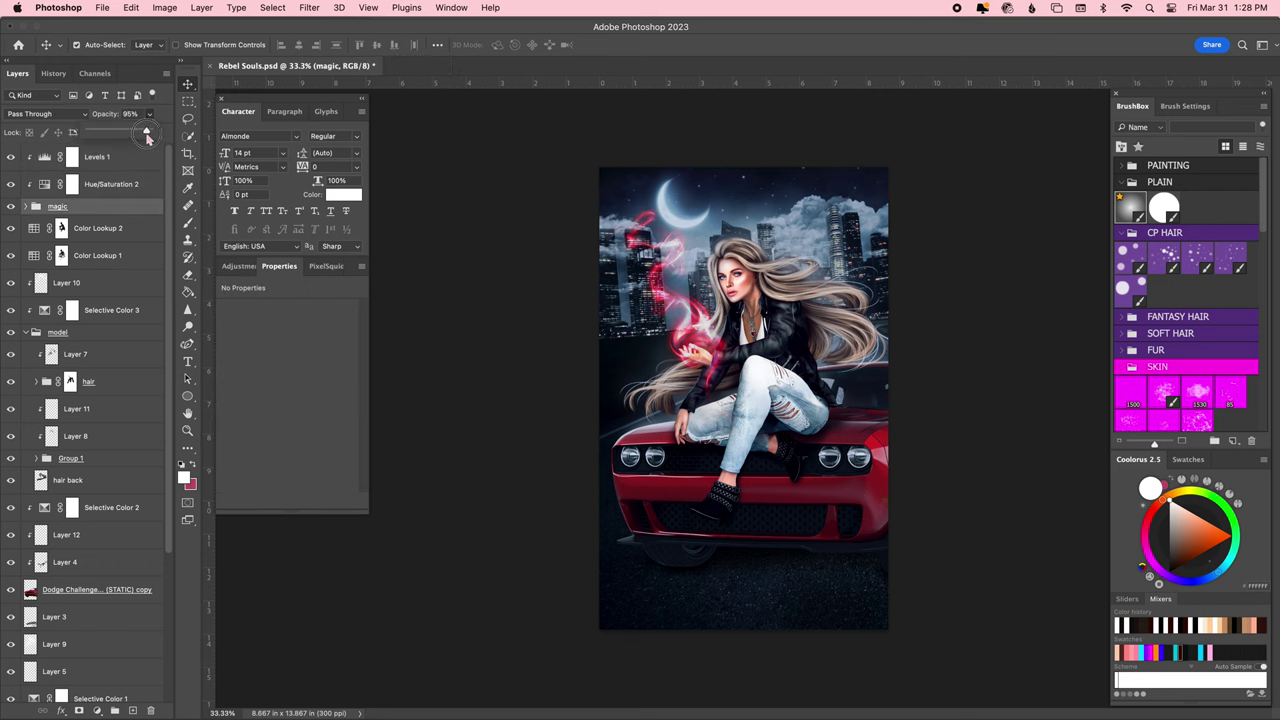
pyautogui.click(79, 710)
pyautogui.press('b')
pyautogui.press('d')
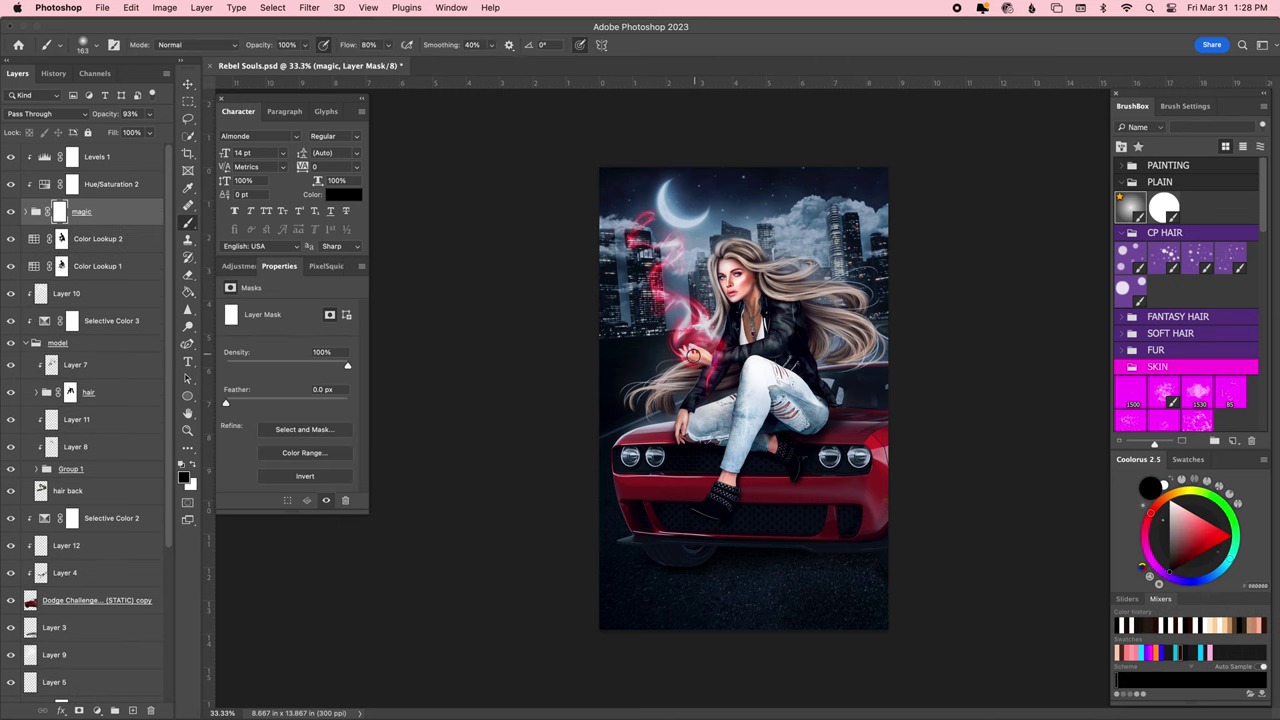
pyautogui.moveTo(757, 369); pyautogui.dragTo(800, 369)
pyautogui.press('cmd+s')
pyautogui.click(25, 212)
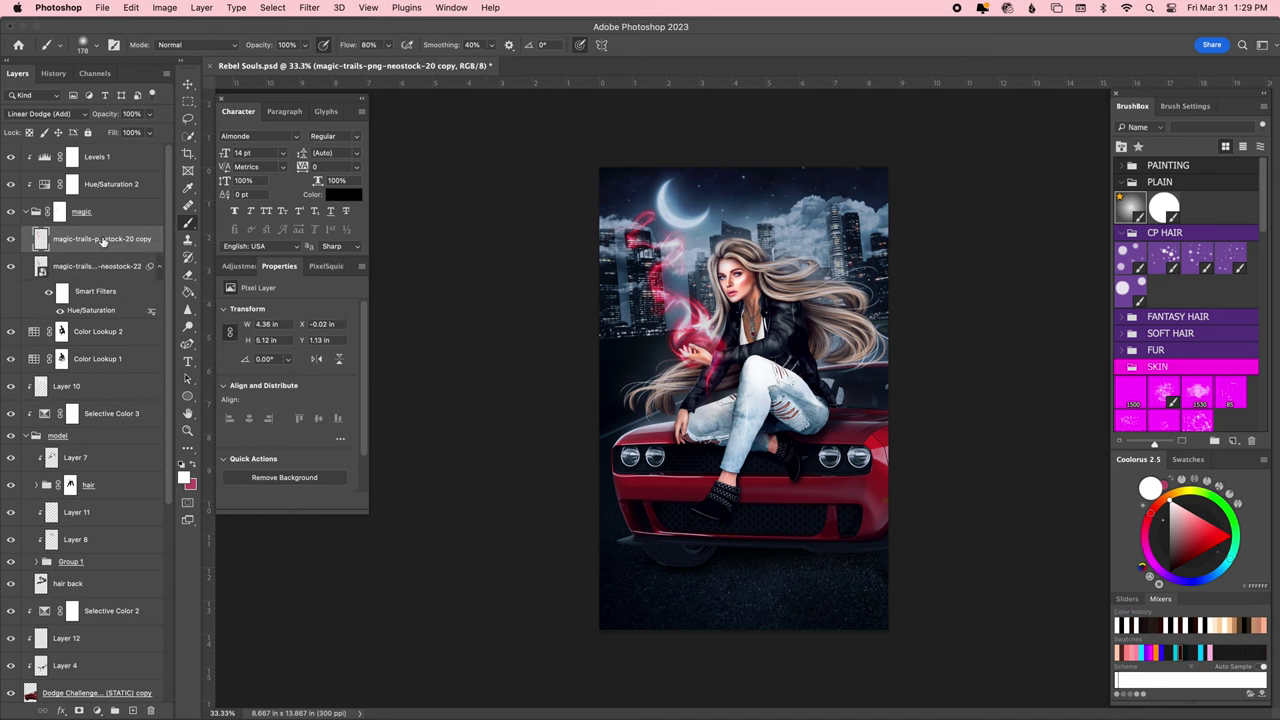
# Move the trail copy 2 down about 0.74 in, level it, and stretch it taller.
pyautogui.click(100, 238)
pyautogui.press('cmd+t')
pyautogui.moveTo(738, 318); pyautogui.dragTo(738, 392)
pyautogui.moveTo(760, 530); pyautogui.dragTo(700, 540)
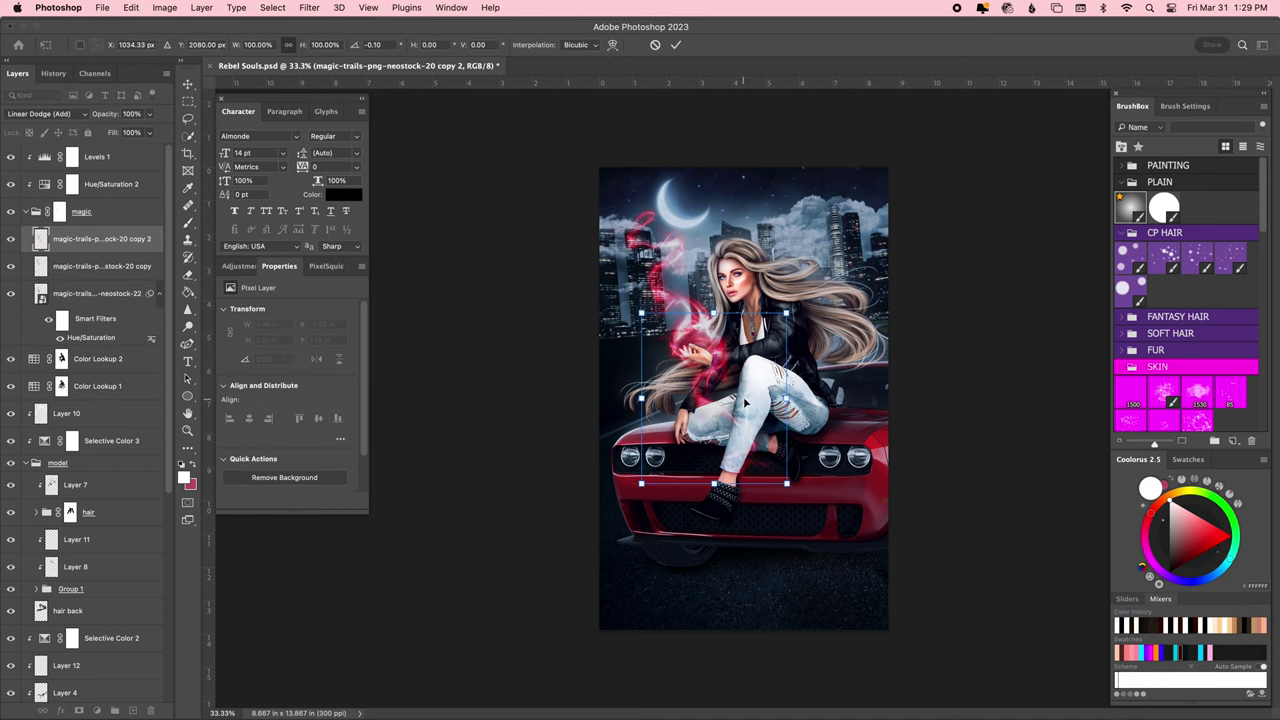
pyautogui.moveTo(720, 481); pyautogui.dragTo(720, 510)
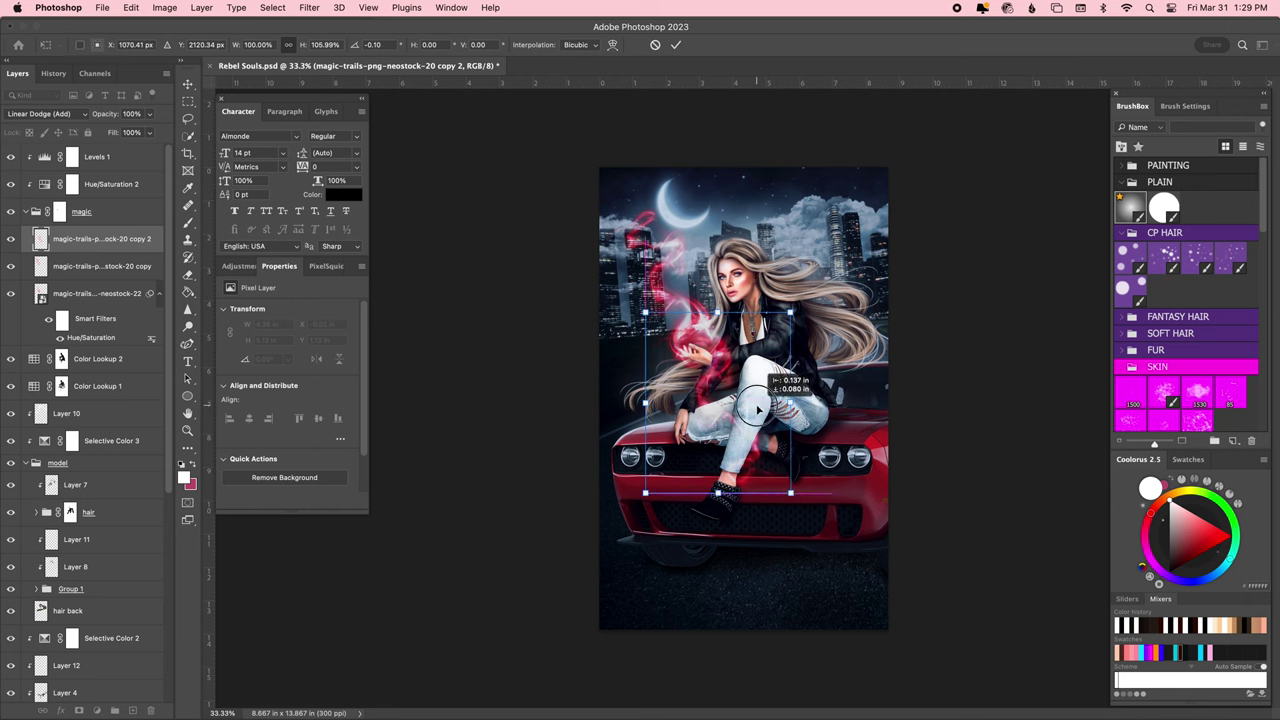
pyautogui.press('Return')
pyautogui.press('b')
# Rasterize the neostock-22 trail layer.
pyautogui.click(100, 293)
pyautogui.click(98, 238)
pyautogui.press('e')
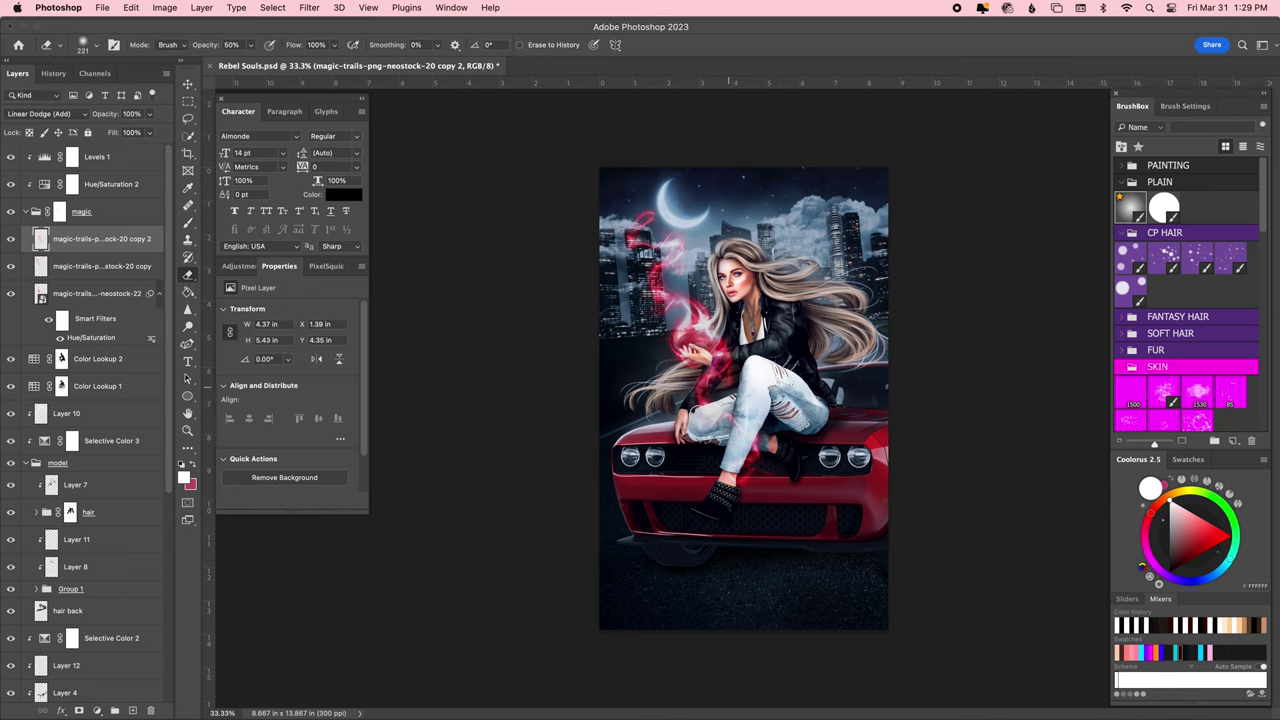
pyautogui.click(96, 296)
pyautogui.click(695, 410)
pyautogui.press('Return')
# Duplicate trail copy 2 and move the new copy down over the car.
pyautogui.click(80, 247)
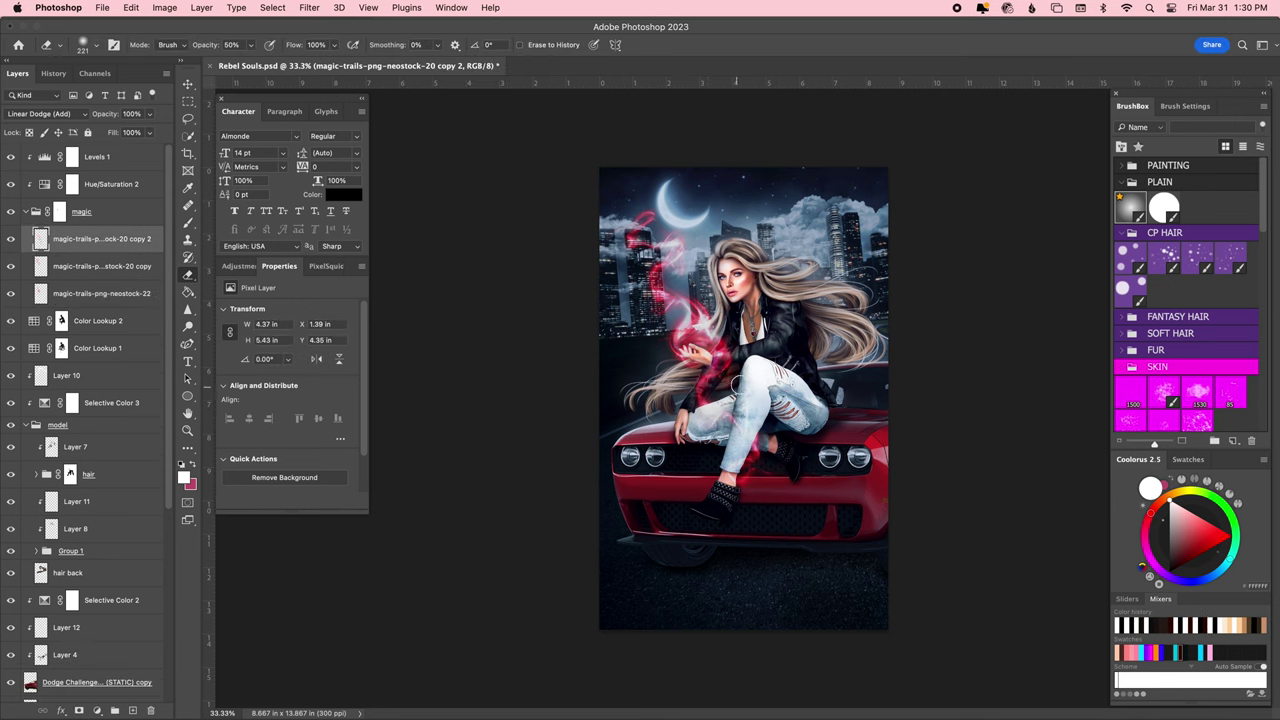
pyautogui.hotkey('ctrl', 'j')
pyautogui.hotkey('ctrl', 't')
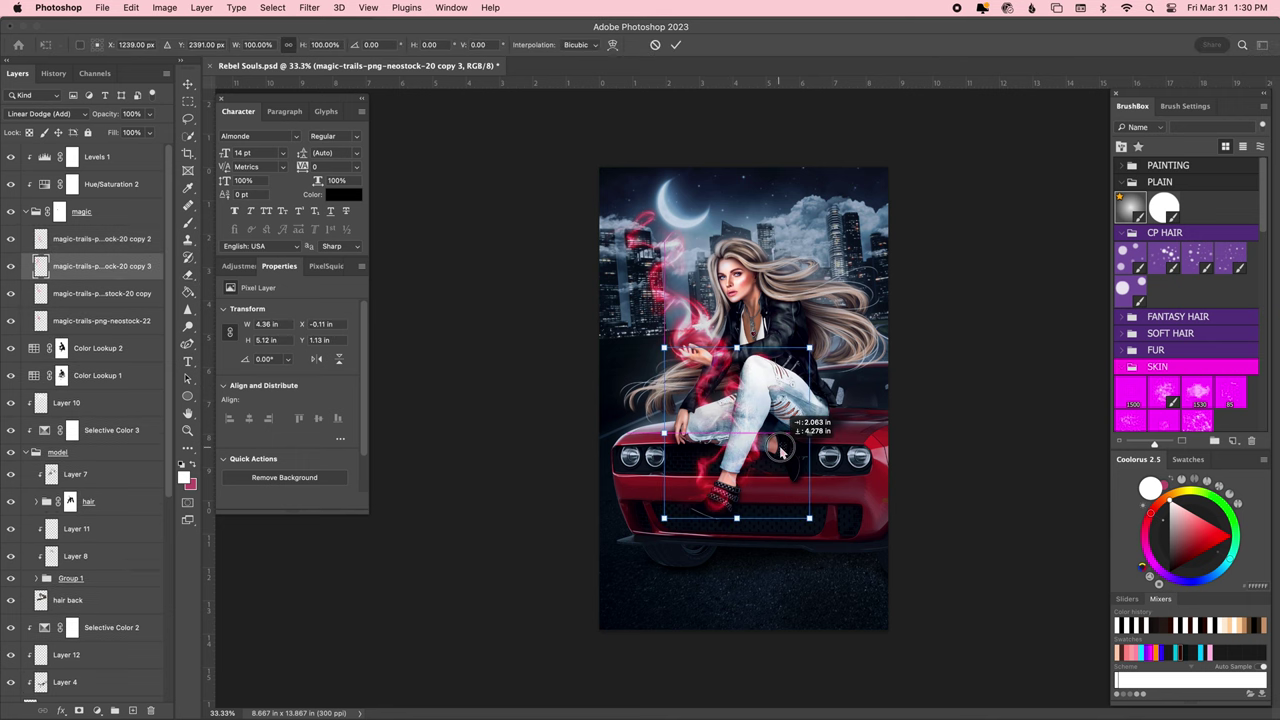
pyautogui.moveTo(704, 306); pyautogui.dragTo(779, 461)
pyautogui.press('Return')
# Erase excess trail on the copy layers, undoing the last erase stroke.
pyautogui.press('e')
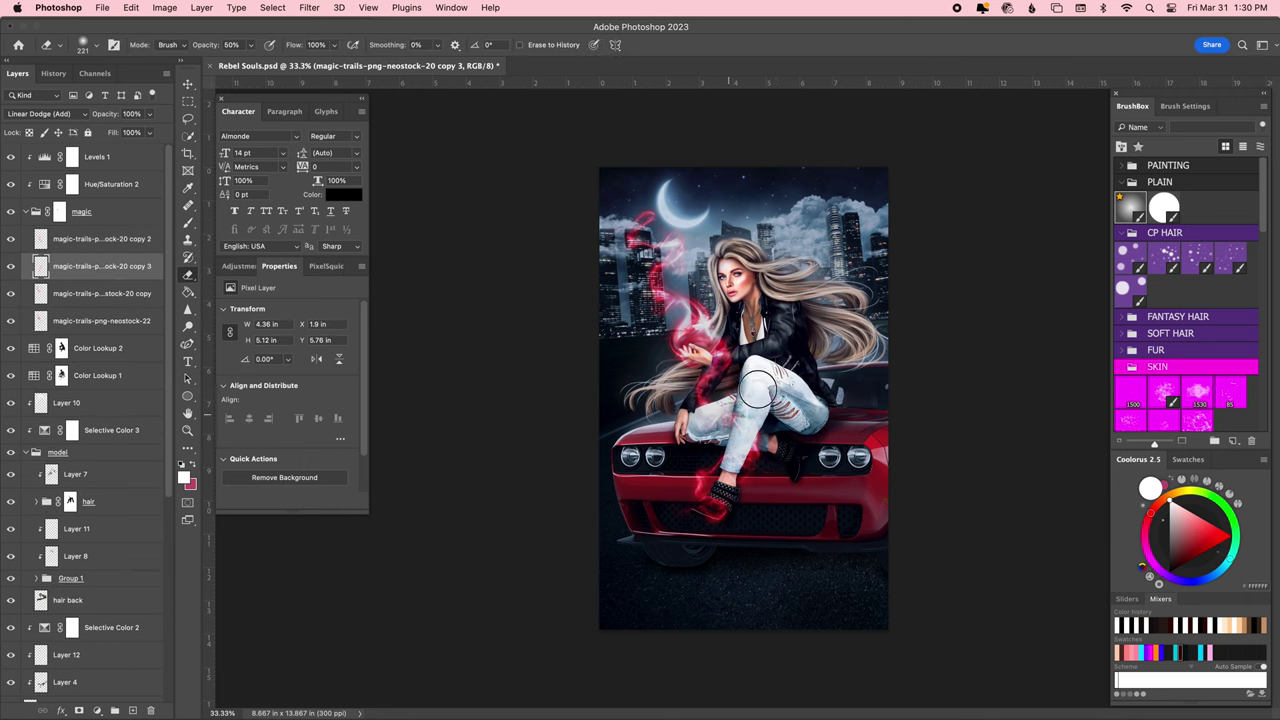
pyautogui.hotkey('alt', ']')
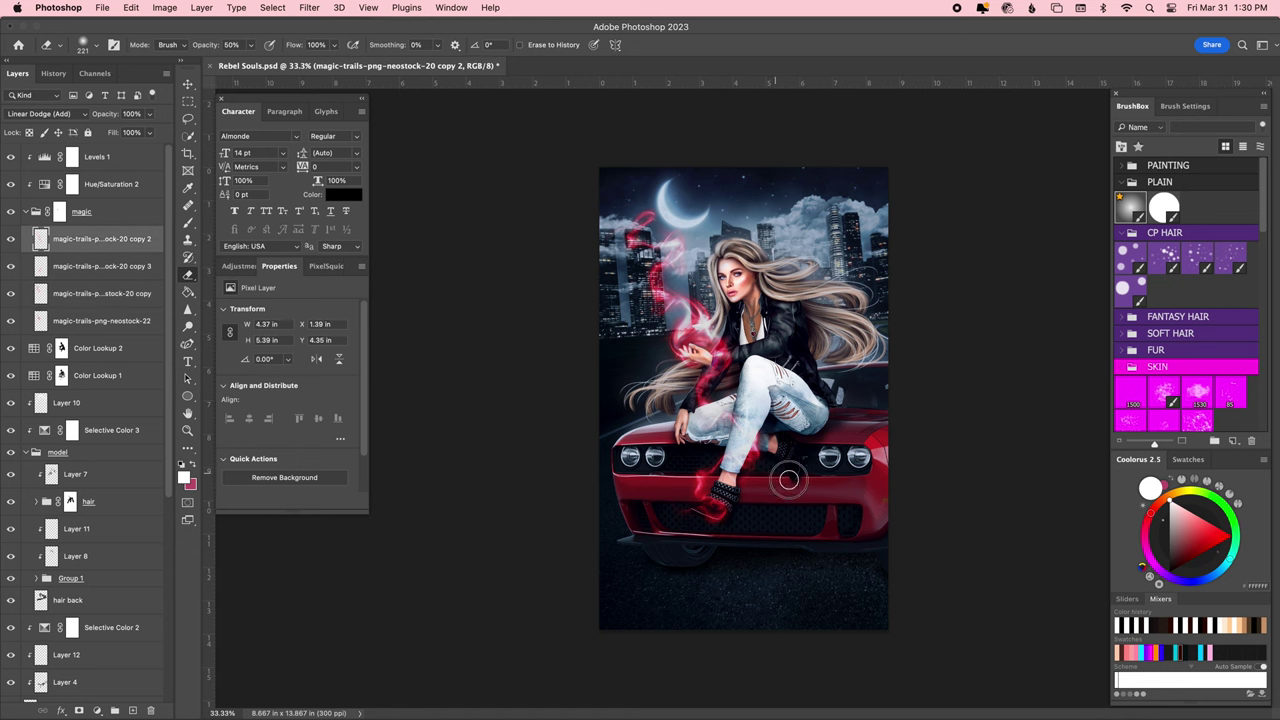
pyautogui.hotkey('alt', '[')
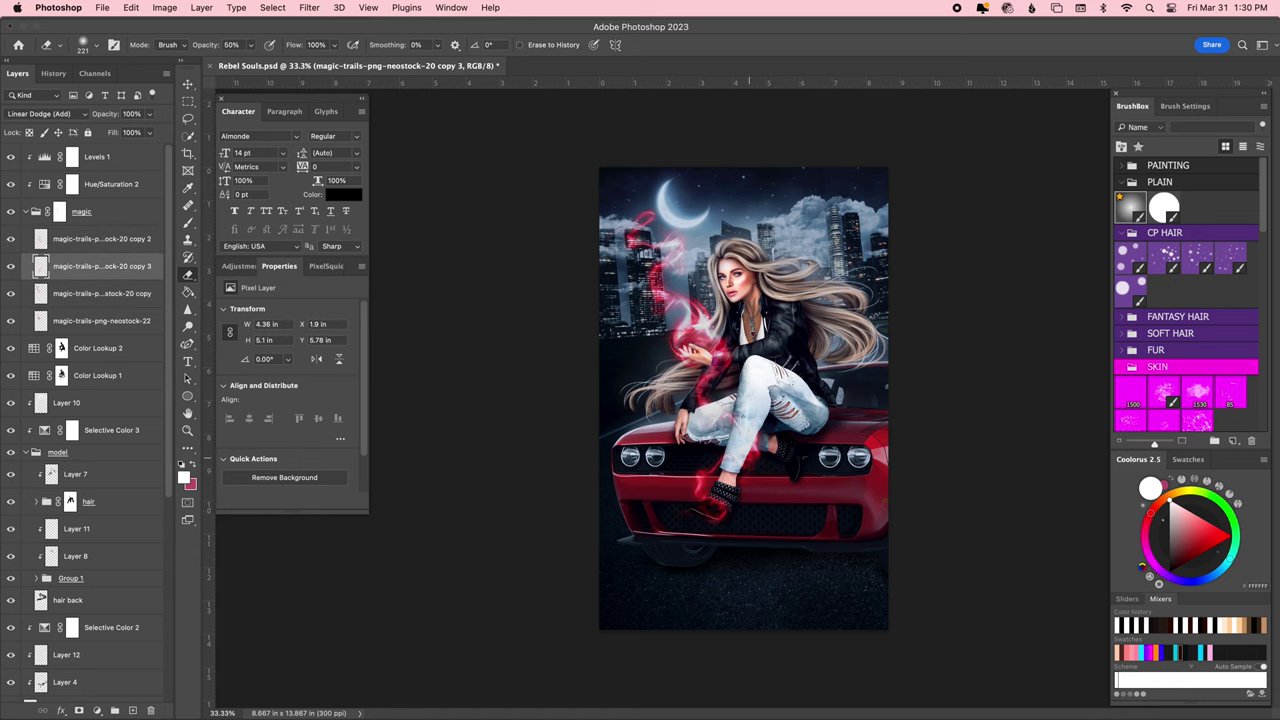
pyautogui.press('super+z')
# Erase the trail near the shoe, brush dark red on Layer 13 in Color Burn mode, and save.
pyautogui.moveTo(726, 500); pyautogui.dragTo(700, 535)
pyautogui.press('super+s')
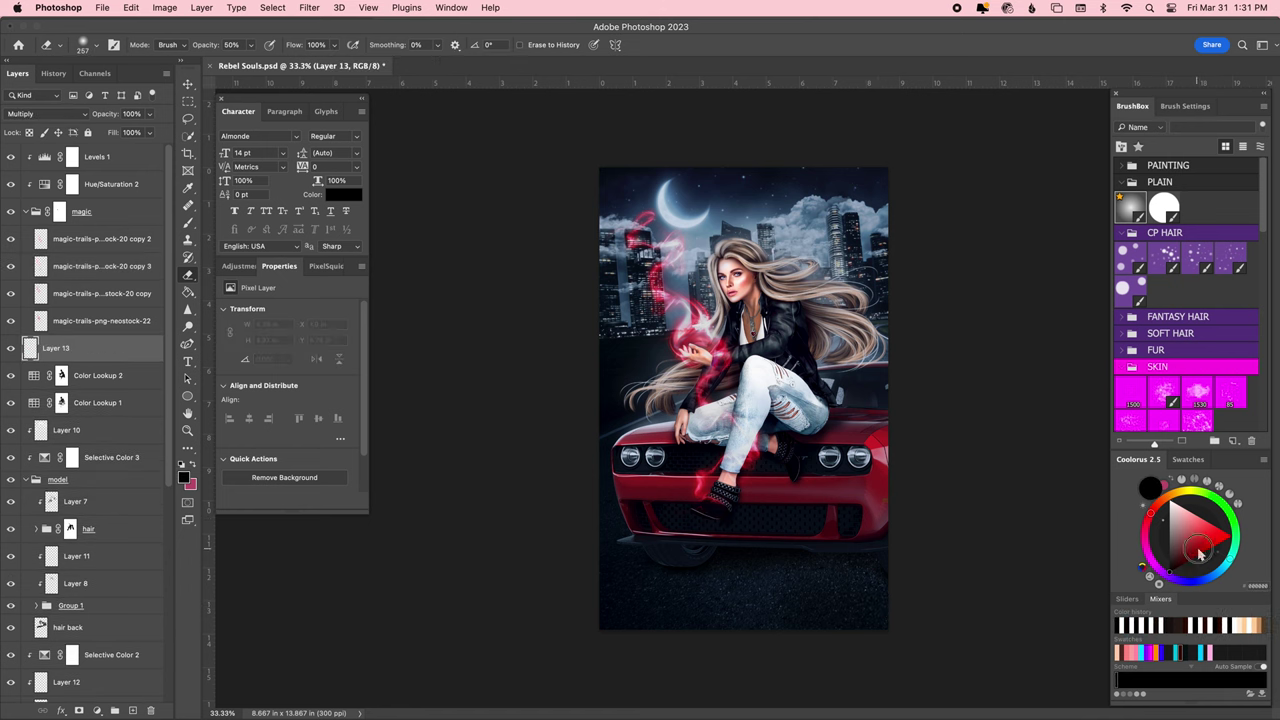
pyautogui.press('b')
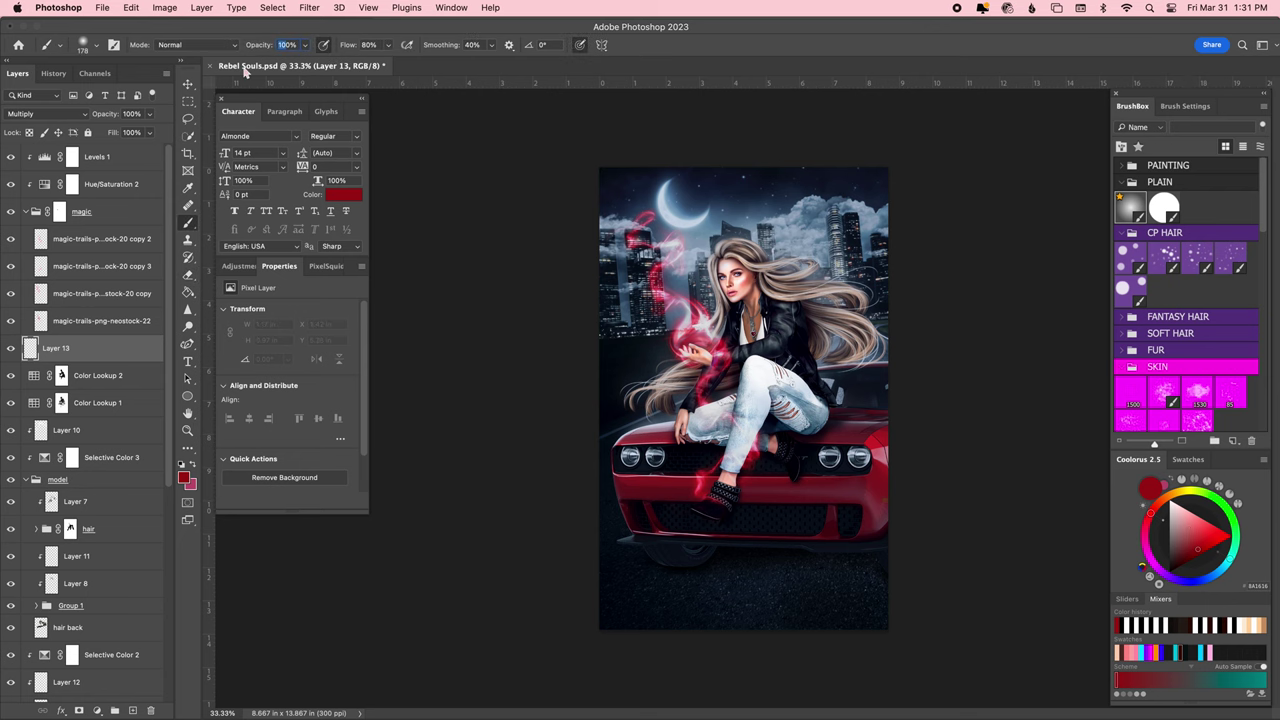
pyautogui.moveTo(760, 448)
pyautogui.mouseDown()
pyautogui.moveTo(748, 456)
pyautogui.moveTo(760, 460)
pyautogui.moveTo(708, 415)
pyautogui.mouseUp()
pyautogui.click(48, 113)
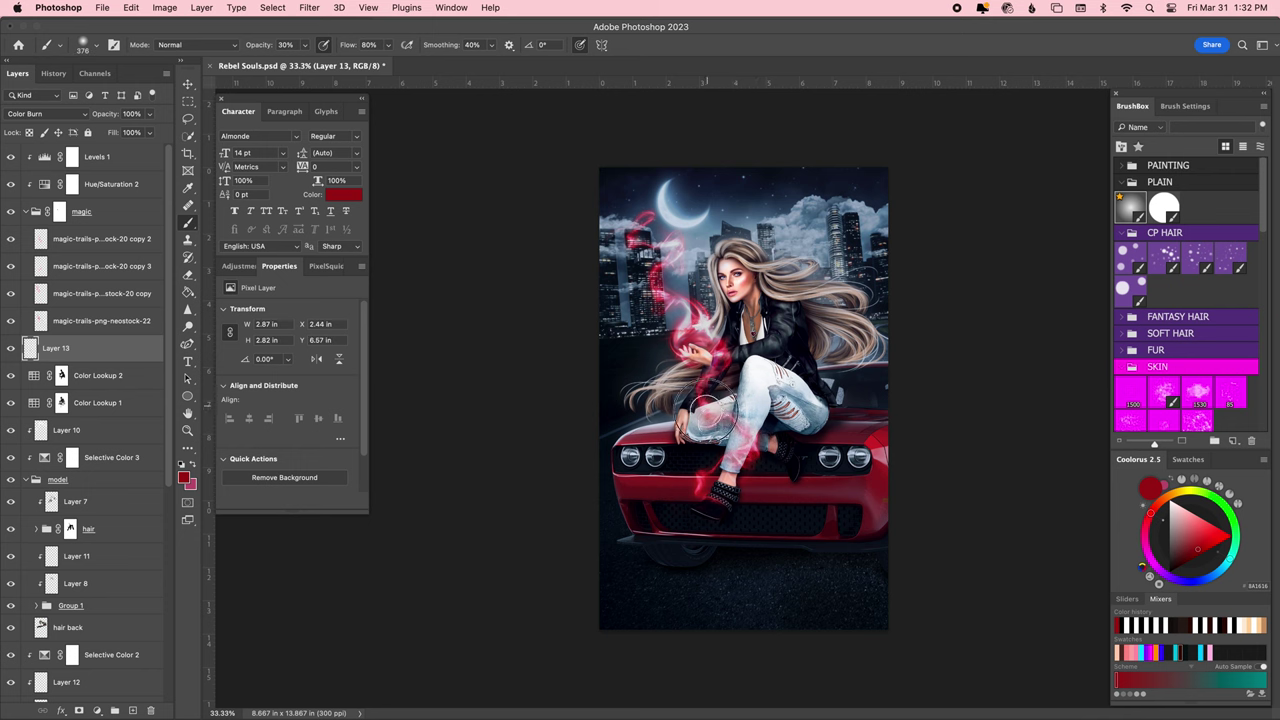
pyautogui.hotkey('ctrl', 'z')
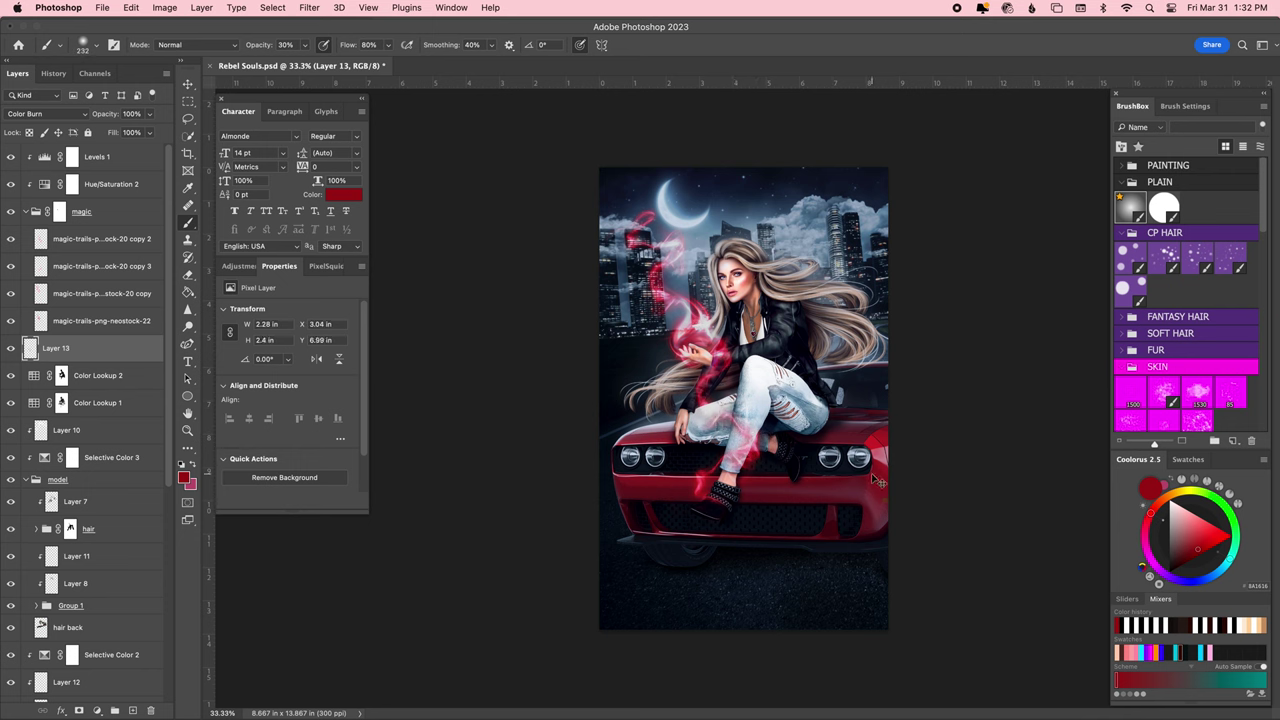
pyautogui.hotkey('ctrl', 's')
# Select the Color Lookup 2 layer, load the FOG brush set, and add an empty layer.
pyautogui.click(25, 211)
pyautogui.click(71, 156)
pyautogui.scroll(-5, 1135, 229)
pyautogui.scroll(-3, 1135, 229)
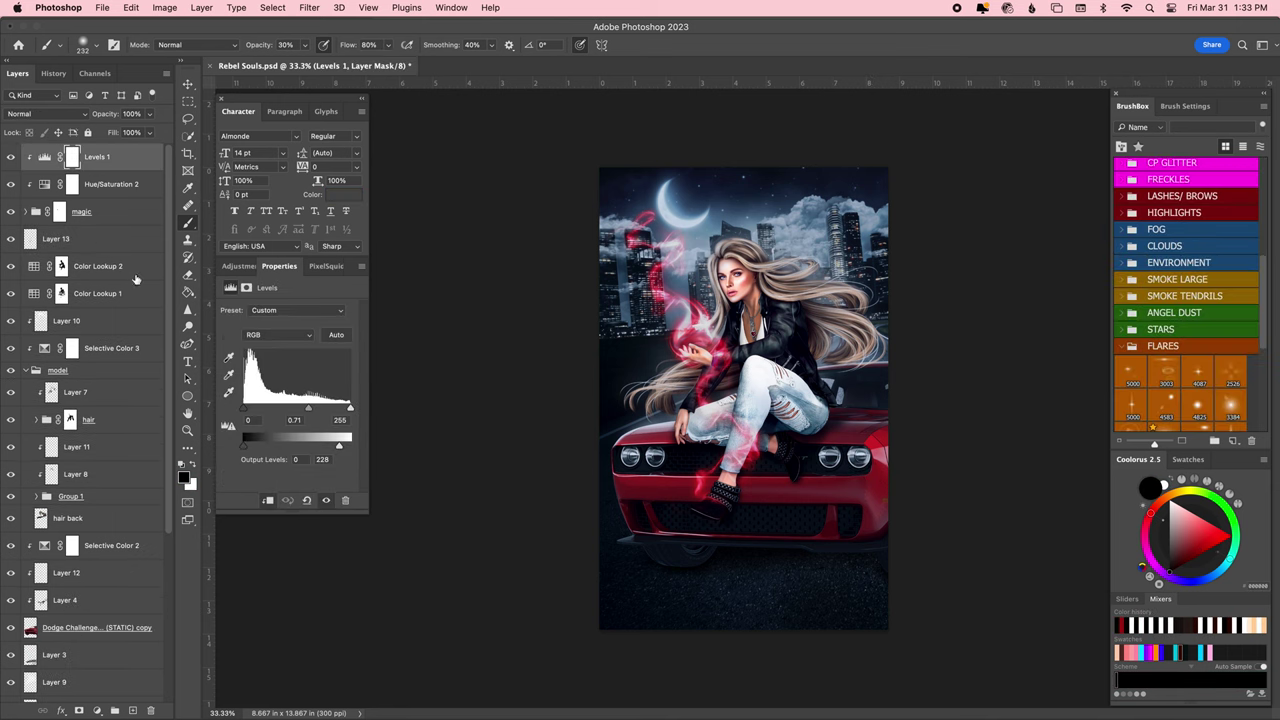
pyautogui.click(136, 277)
pyautogui.click(1150, 229)
pyautogui.scroll(-2, 1180, 300)
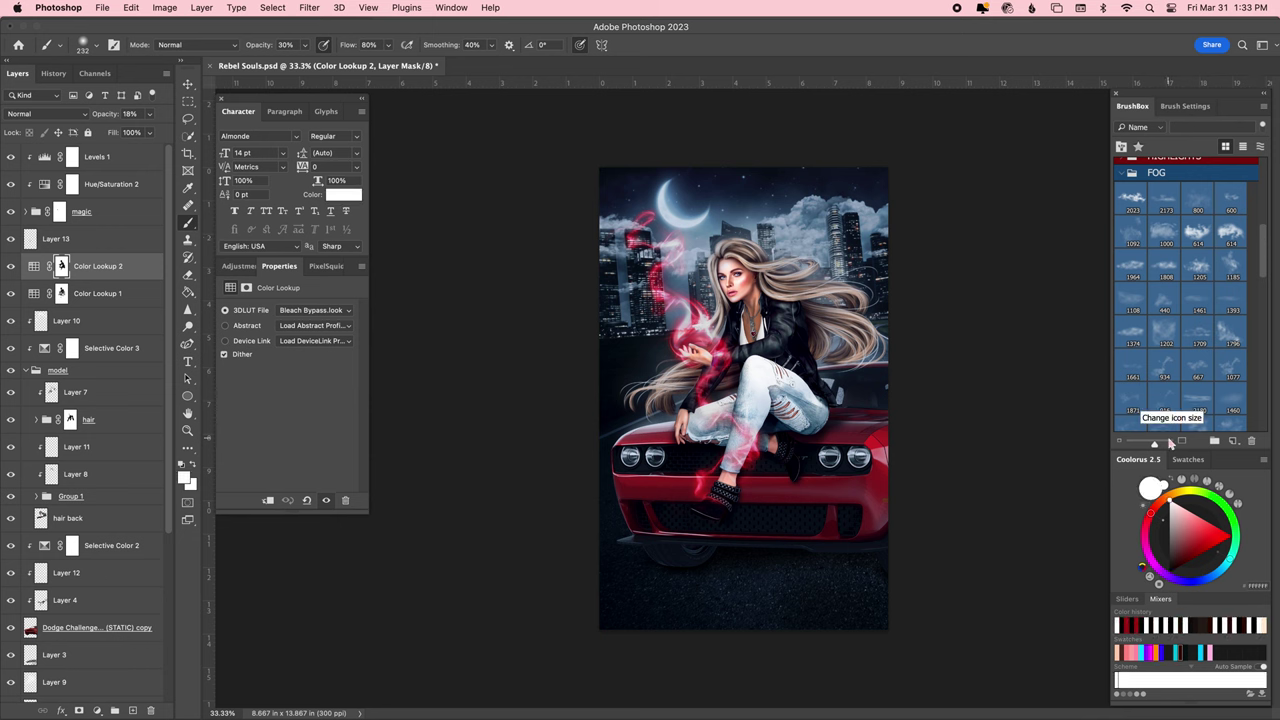
pyautogui.hotkey('ctrl', 'shift', 'alt', 'n')
# Dab pale periwinkle-blue fog at the right with a fog brush enlarged to 898, then save.
pyautogui.click(1172, 506)
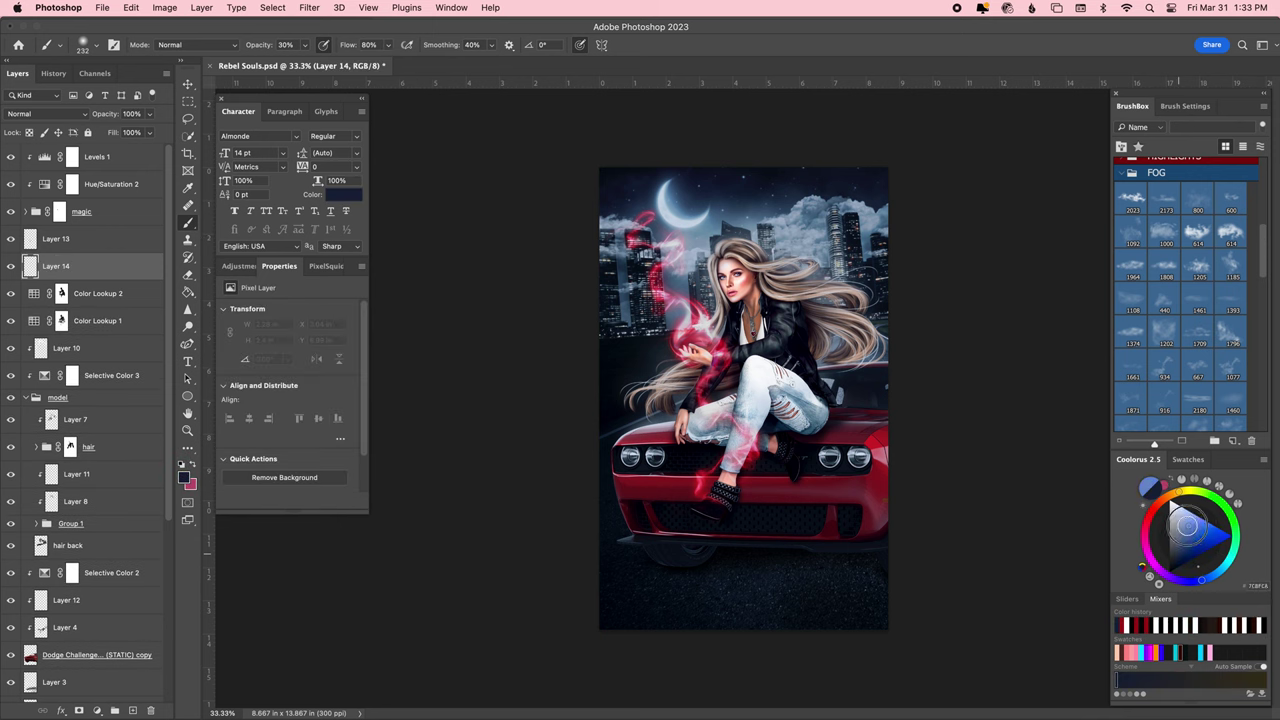
pyautogui.moveTo(862, 292); pyautogui.dragTo(845, 294)
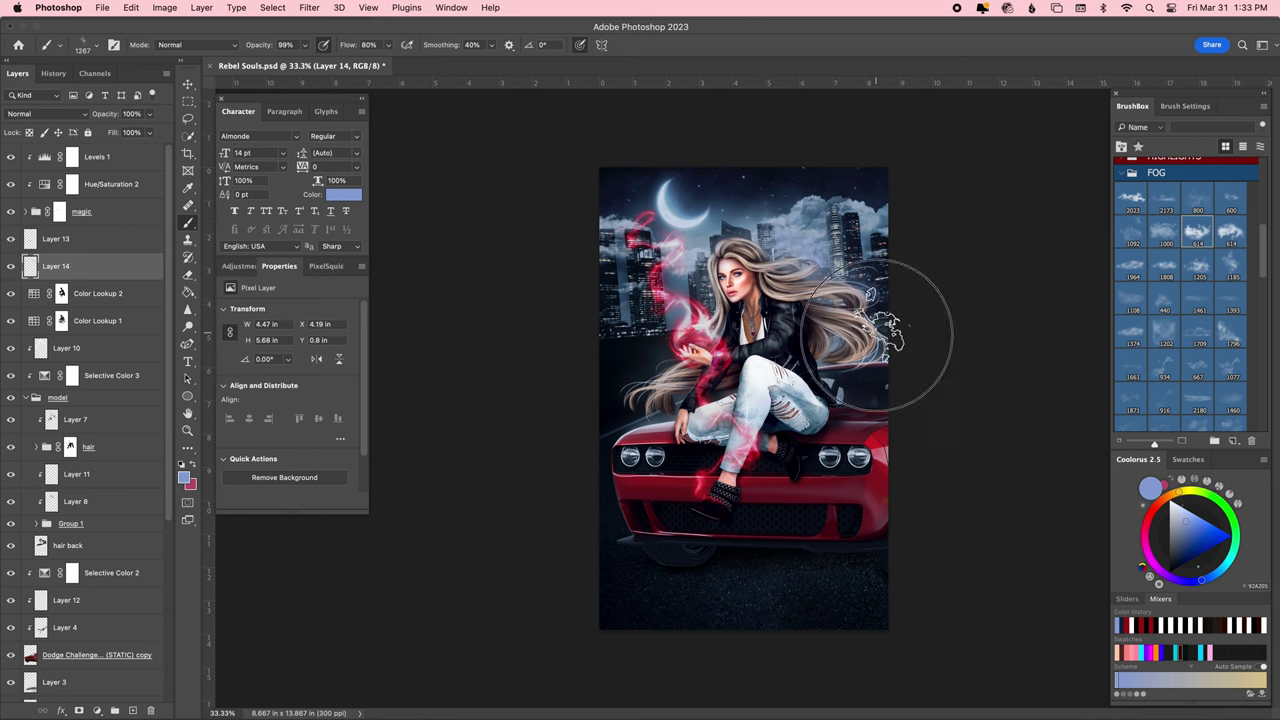
pyautogui.hotkey('ctrl', 'z')
pyautogui.hotkey('ctrl', 'z')
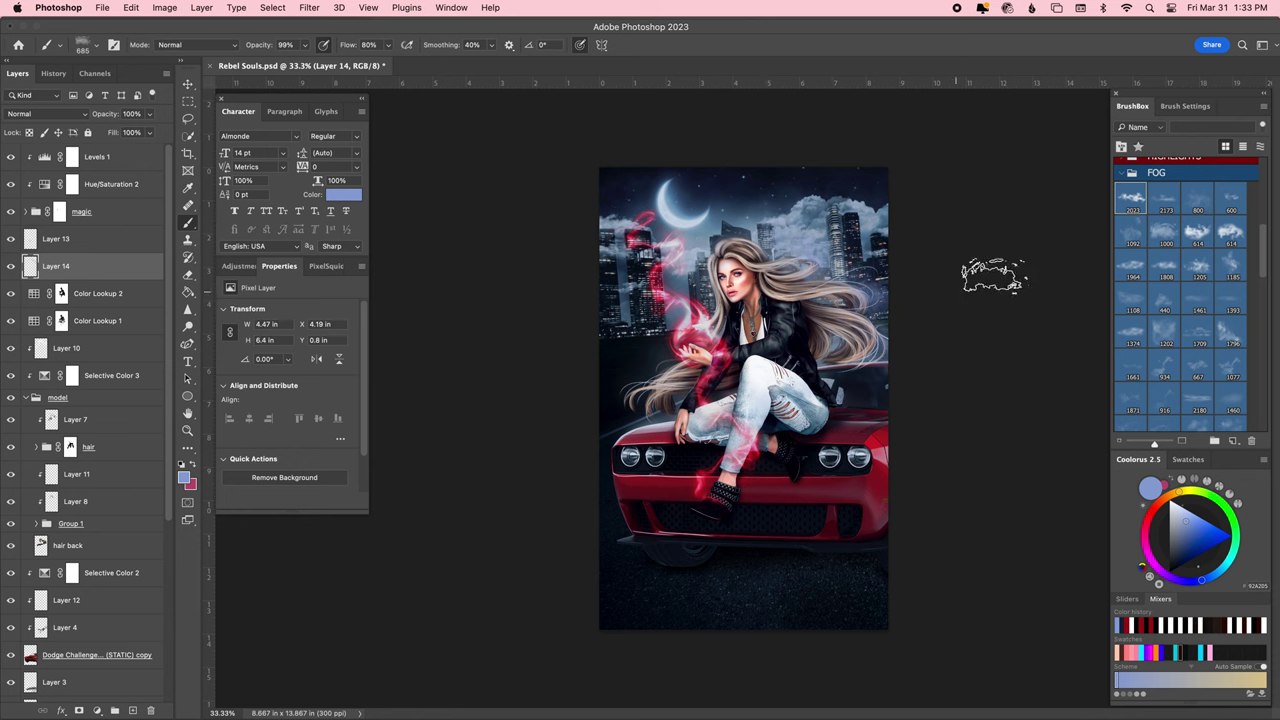
pyautogui.click(1230, 197)
pyautogui.moveTo(860, 288)
pyautogui.mouseDown()
pyautogui.moveTo(878, 288)
pyautogui.moveTo(910, 328)
pyautogui.mouseUp()
pyautogui.click(945, 400)
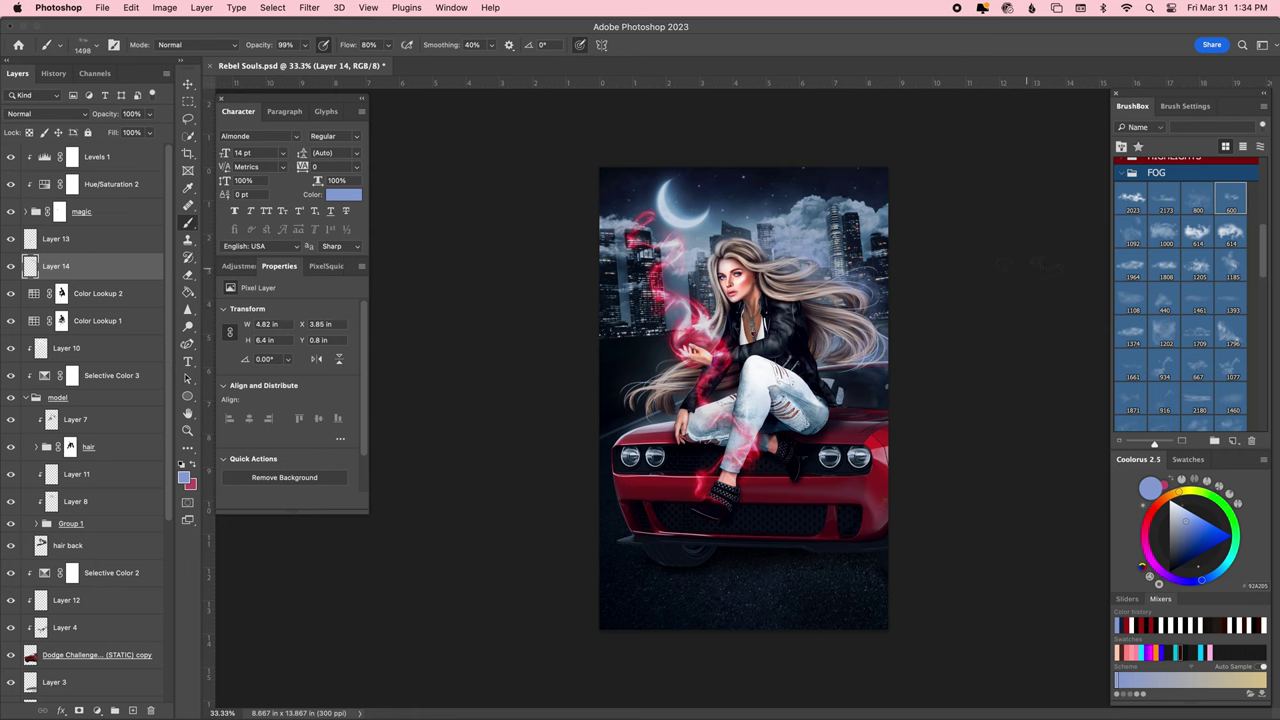
pyautogui.hotkey('ctrl', 's')
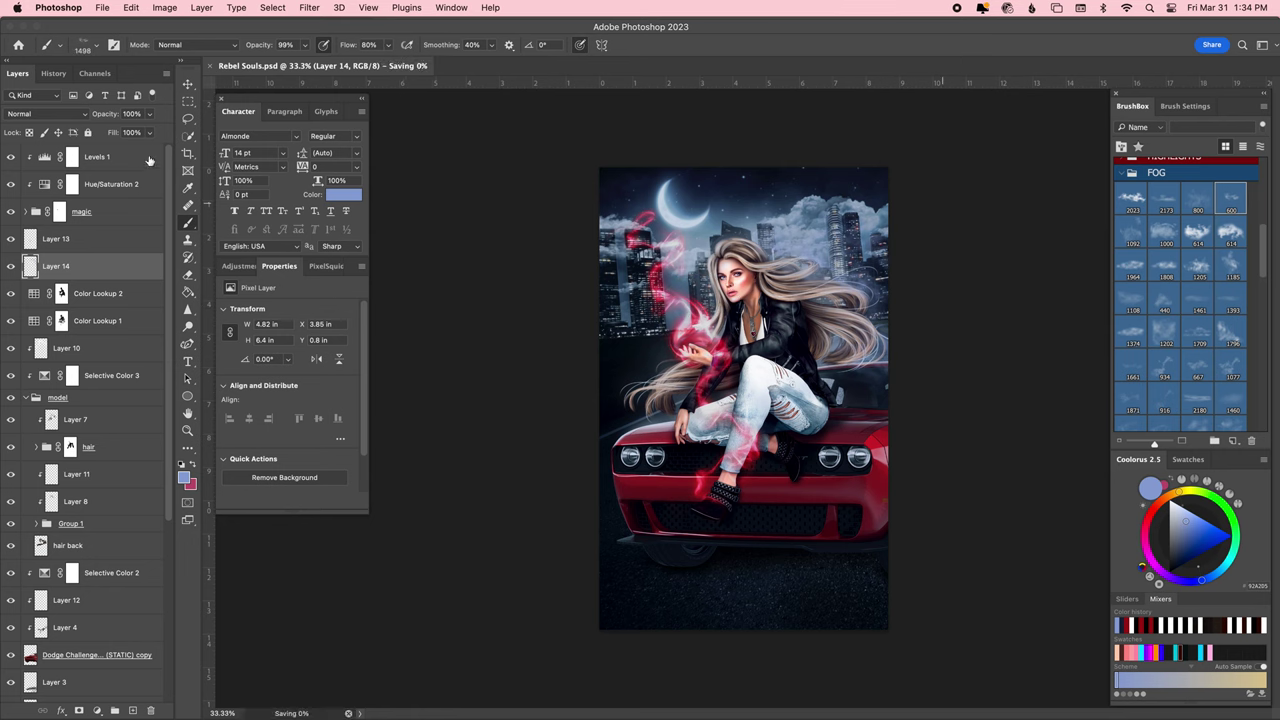
pyautogui.hotkey('alt', '.')
# Pick a sparkle brush from the ANGEL DUST brush set.
pyautogui.click(1103, 237)
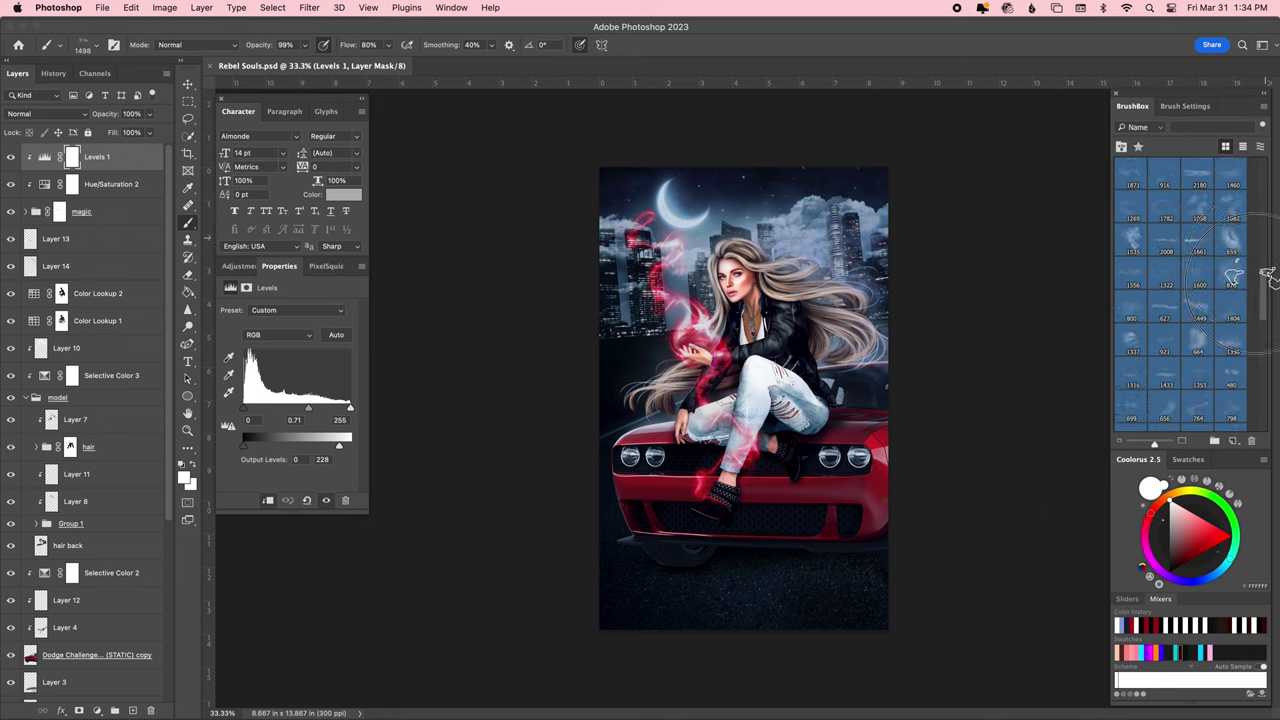
pyautogui.scroll(-2, 1190, 280)
pyautogui.click(1109, 251)
pyautogui.scroll(-1, 1190, 300)
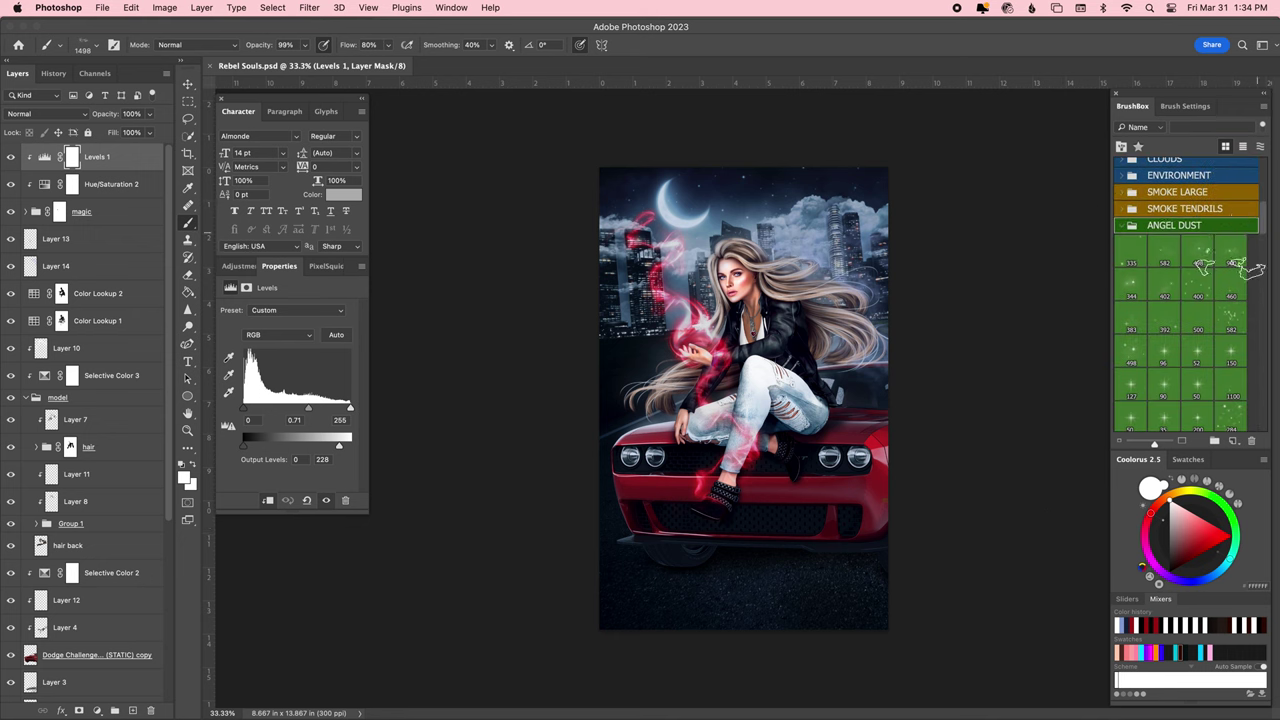
pyautogui.click(1198, 283)
# Paint red sparkle dust around the car on a new Linear Dodge (Add) layer.
pyautogui.click(85, 113)
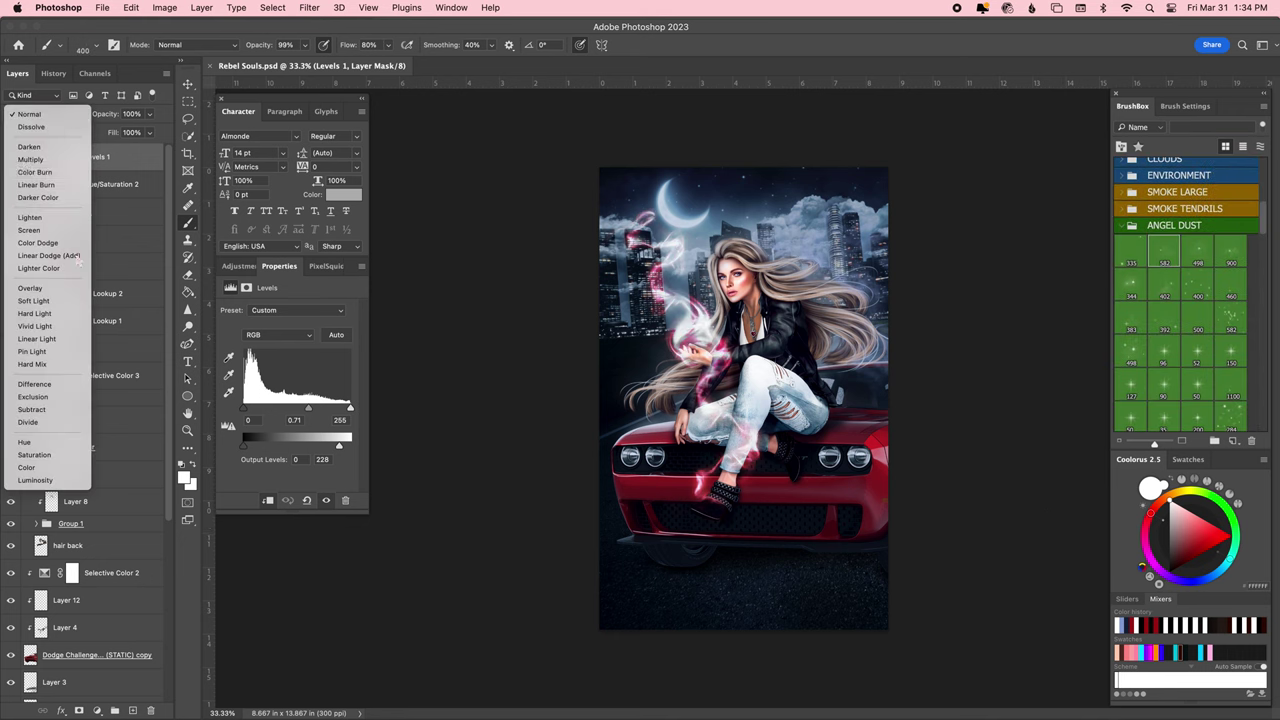
pyautogui.click(50, 257)
pyautogui.click(133, 710)
pyautogui.click(60, 113)
pyautogui.click(50, 257)
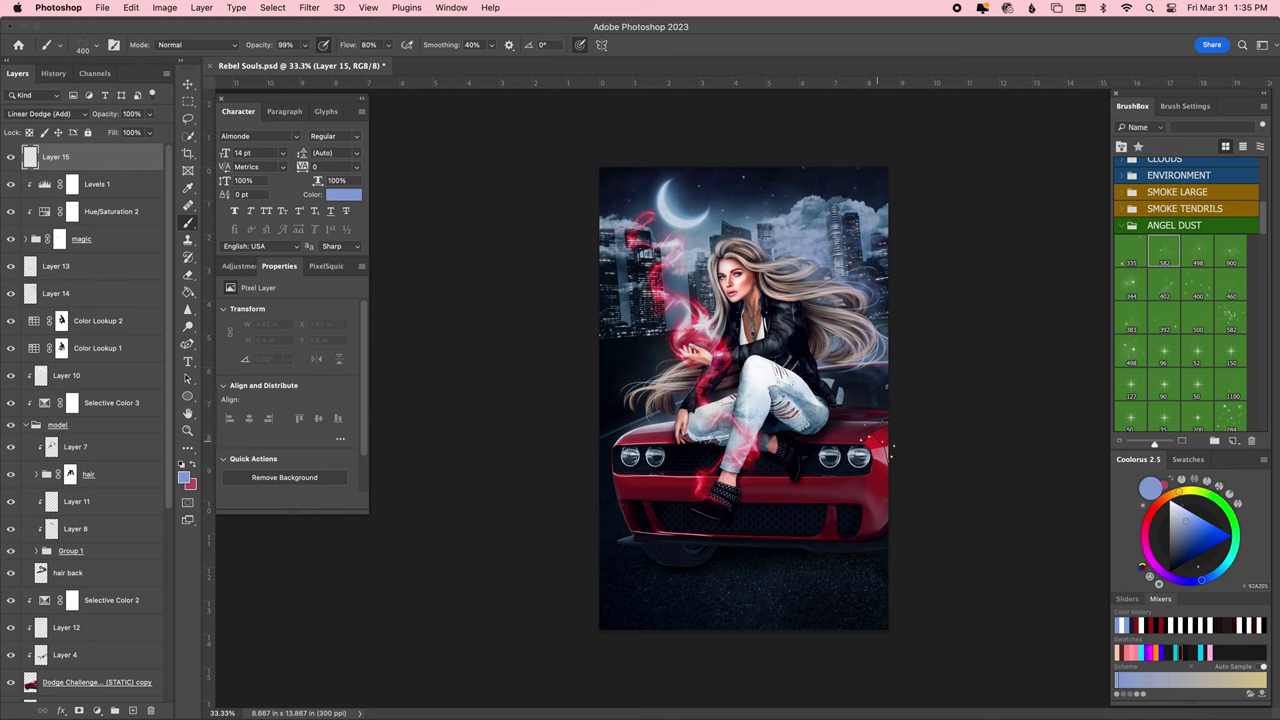
pyautogui.keyDown('alt'); pyautogui.click(886, 442); pyautogui.keyUp('alt')
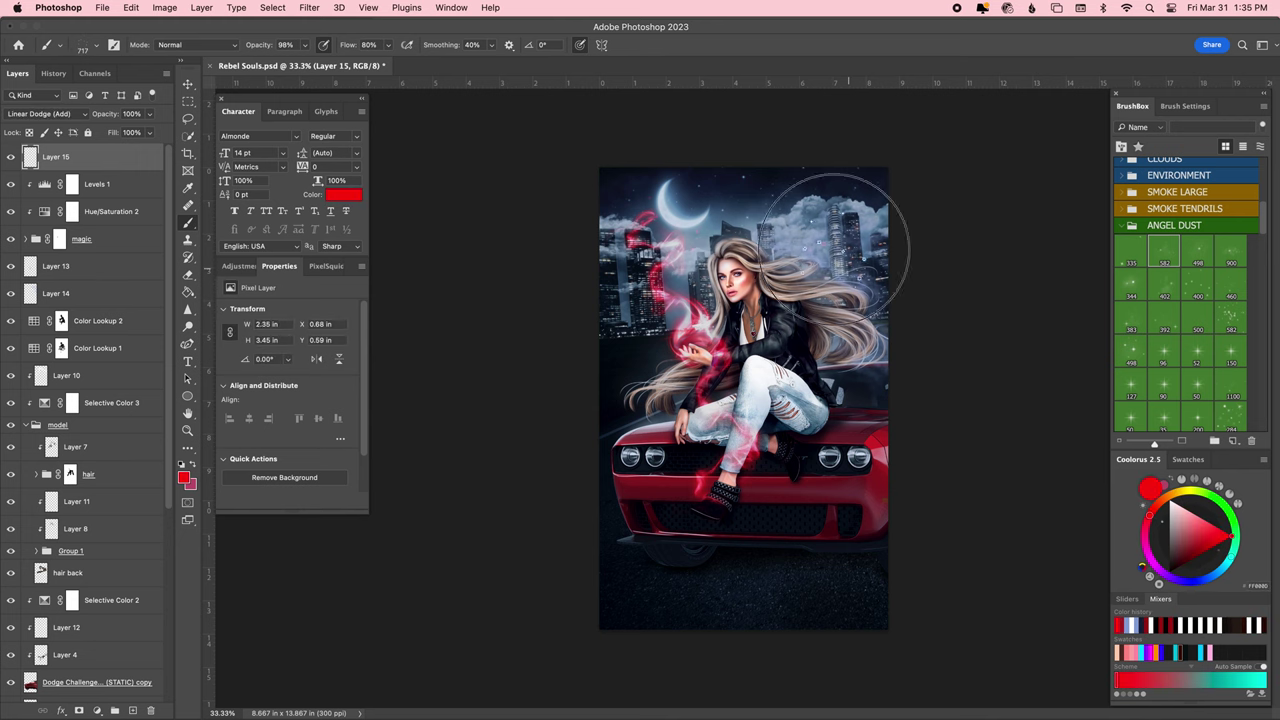
pyautogui.moveTo(620, 290); pyautogui.dragTo(643, 271)
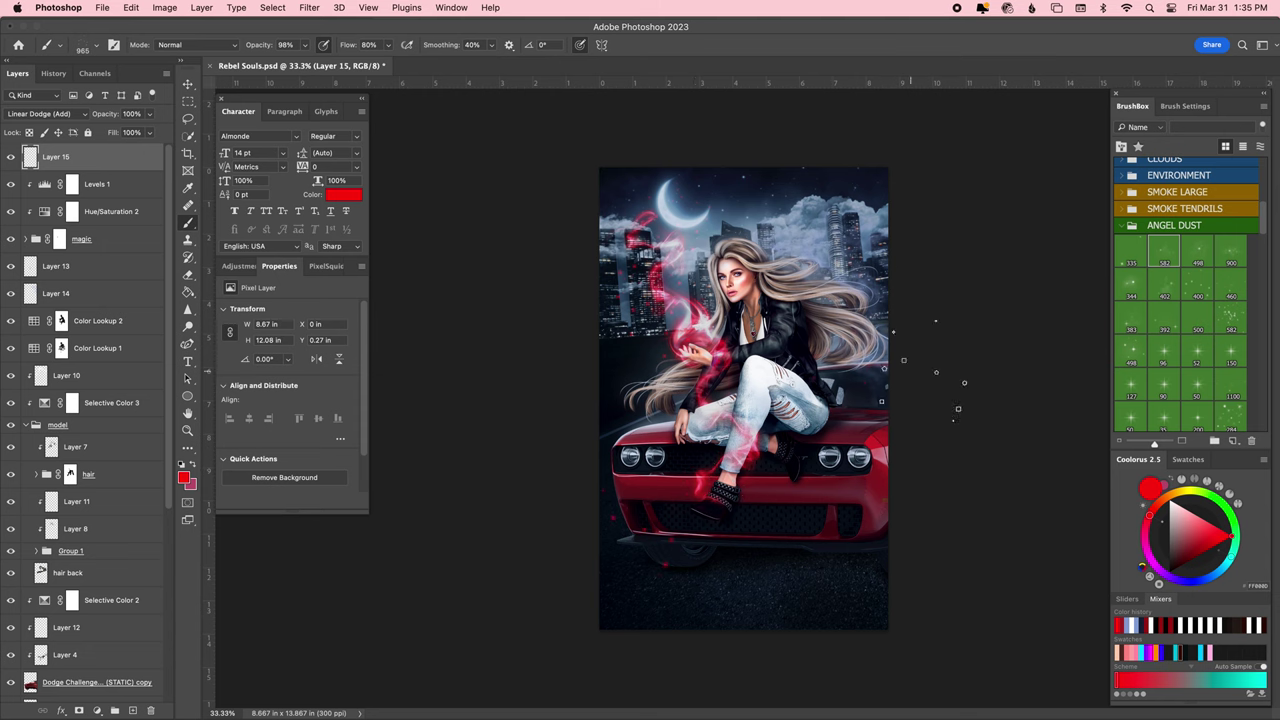
# Add a Linear Dodge layer above Layer 9, save, and create a new top layer.
pyautogui.scroll(-10, 90, 400)
pyautogui.click(100, 442)
pyautogui.press('super+alt+shift+n')
pyautogui.click(40, 113)
pyautogui.click(40, 290)
pyautogui.press(',')
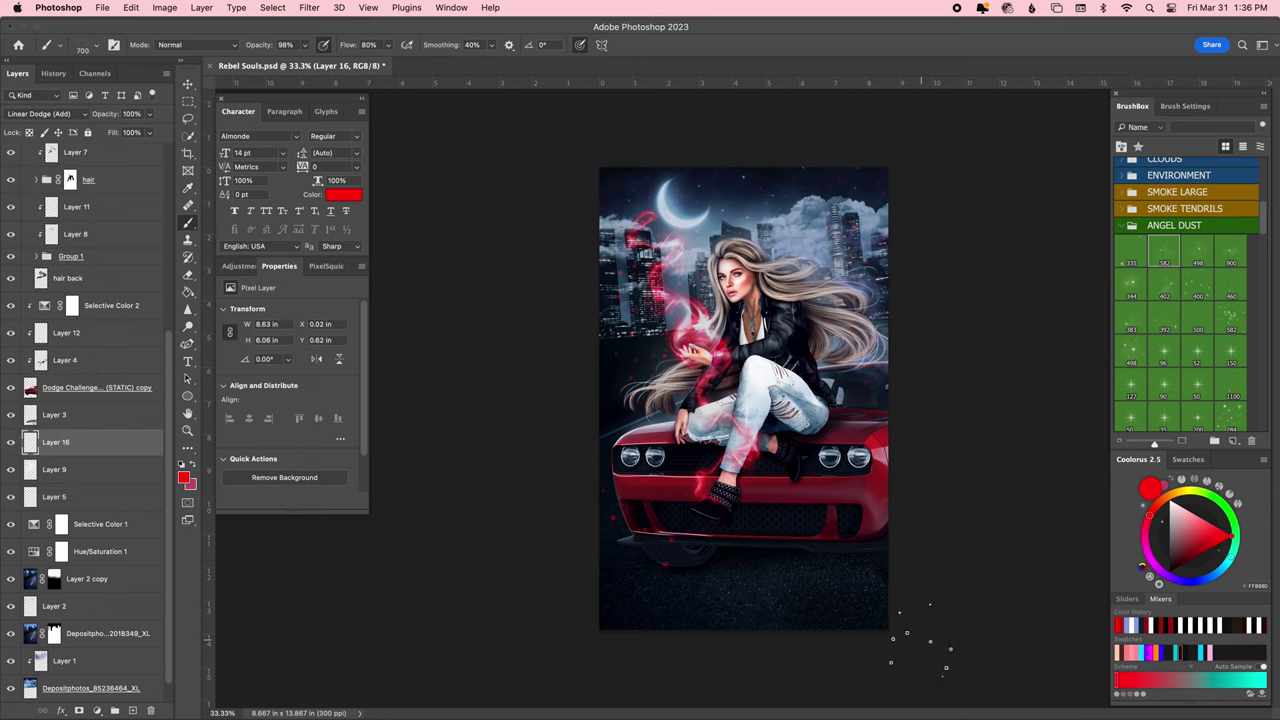
pyautogui.hotkey('ctrl', 's')
pyautogui.hotkey('alt', '.')
pyautogui.click(132, 710)
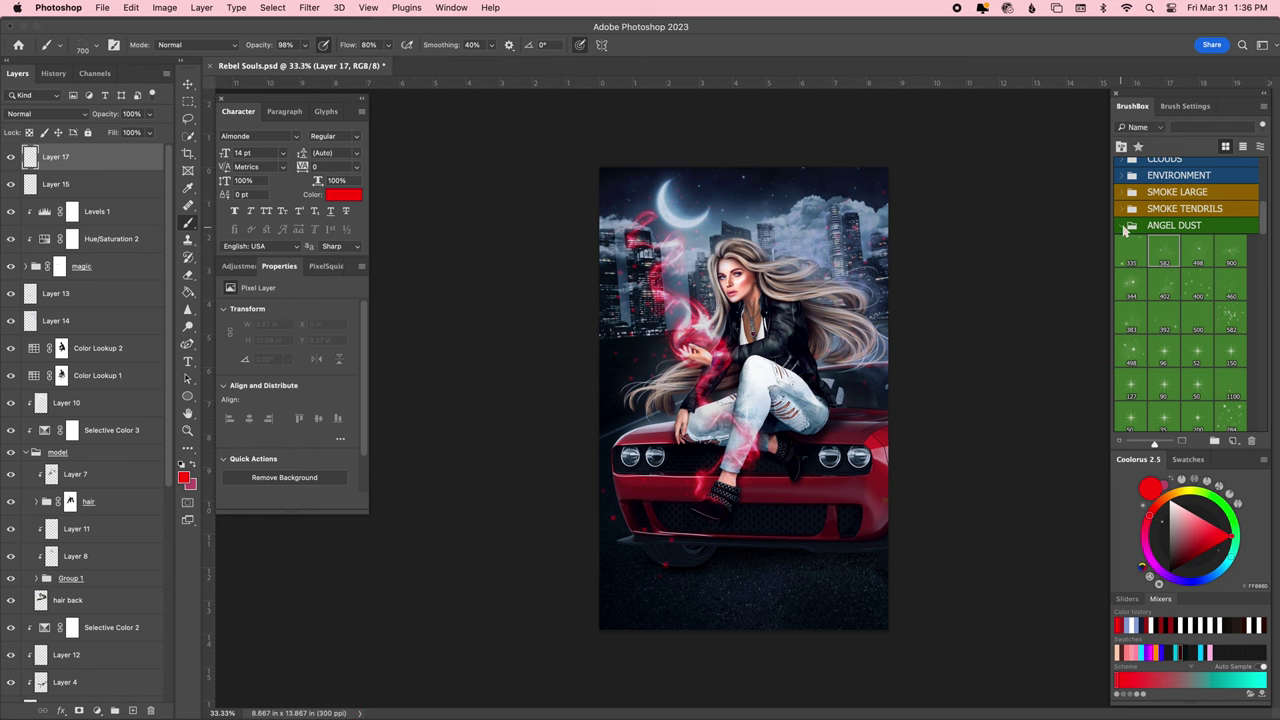
# Enlarge the fog brush and dab soft fog onto the street below the car.
pyautogui.click(1124, 230)
pyautogui.scroll(-3, 1200, 343)
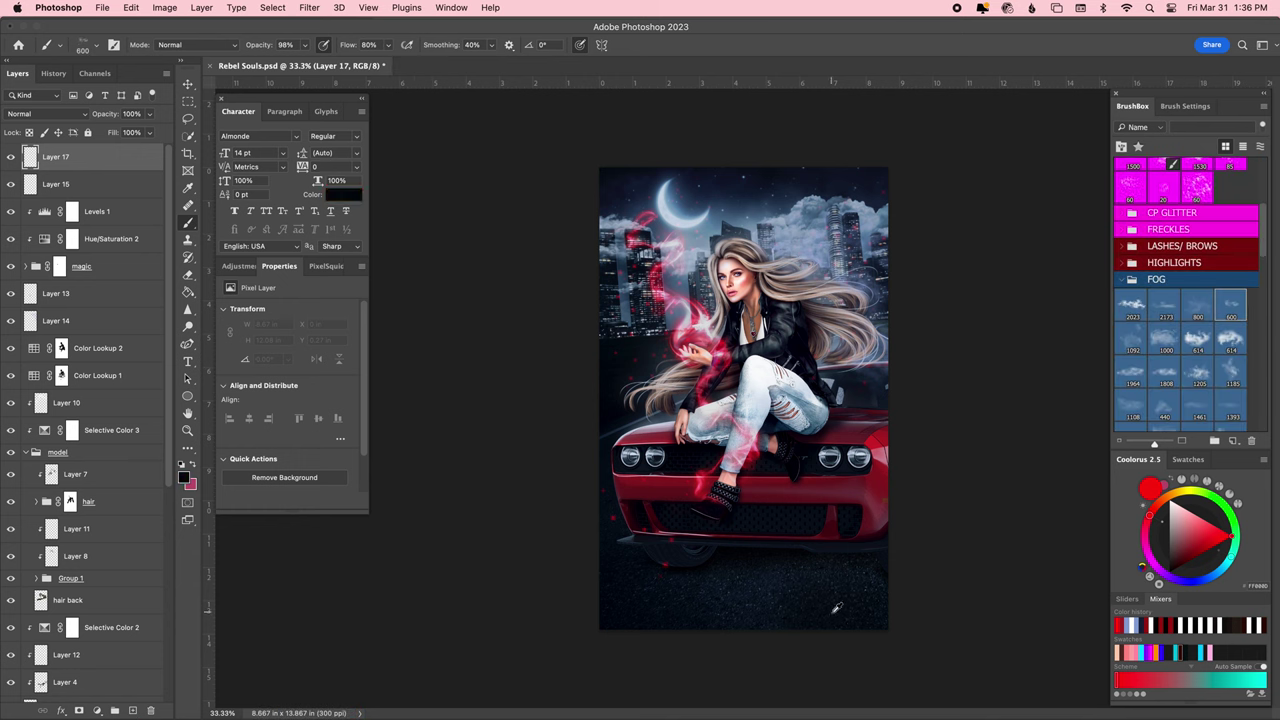
pyautogui.moveTo(766, 514); pyautogui.dragTo(843, 500)
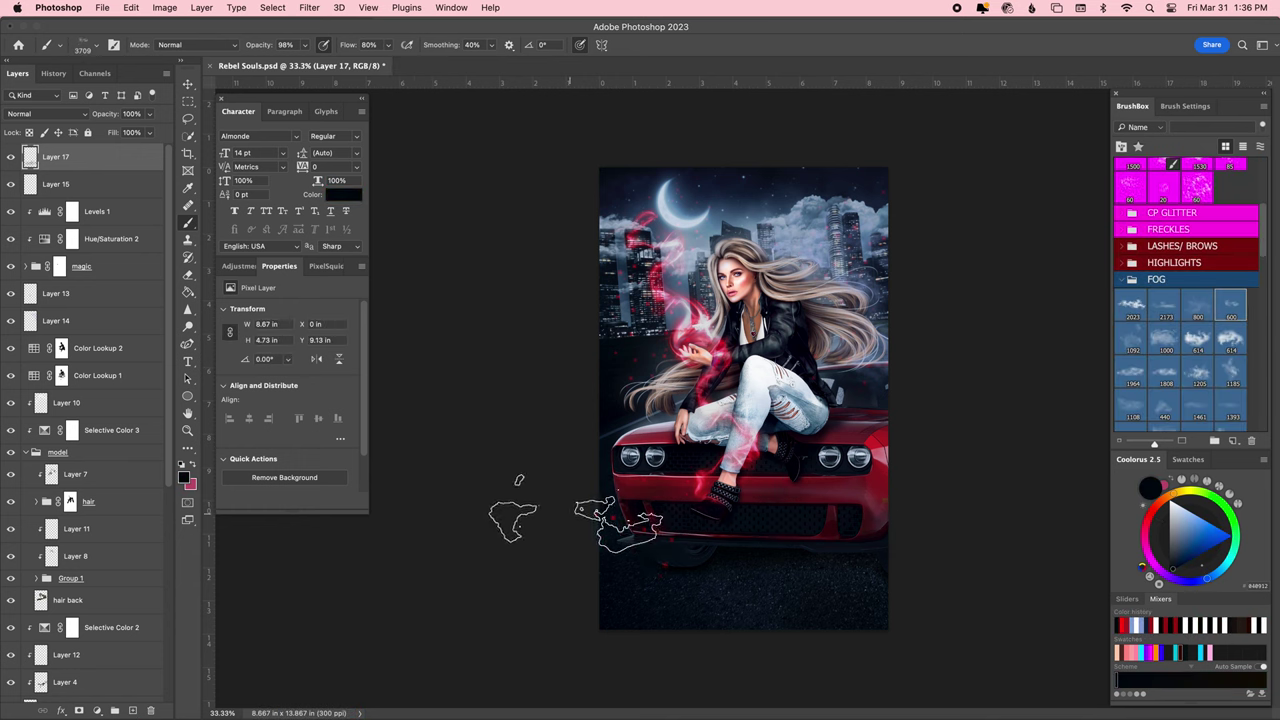
pyautogui.click(803, 462)
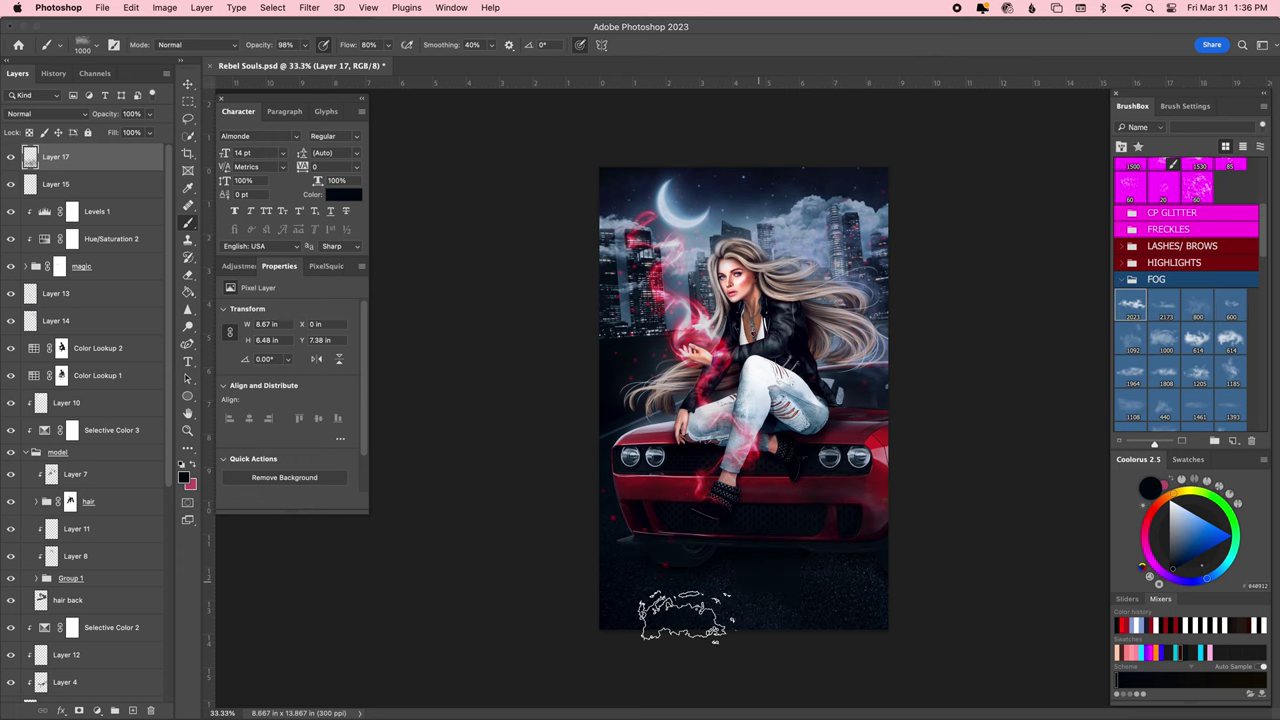
# Pick another fog brush, select the Selective Color 2 mask, and select the bottom-left blue glow.
pyautogui.click(1197, 340)
pyautogui.scroll(-2, 90, 400)
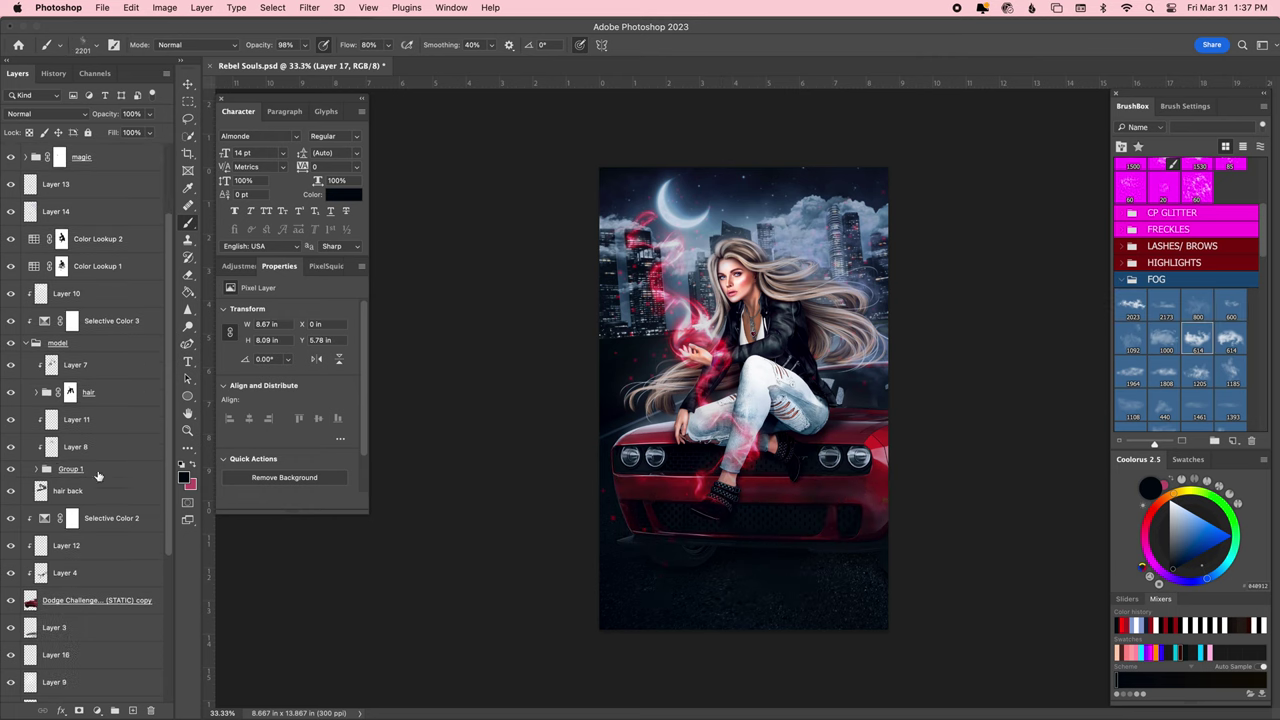
pyautogui.click(60, 521)
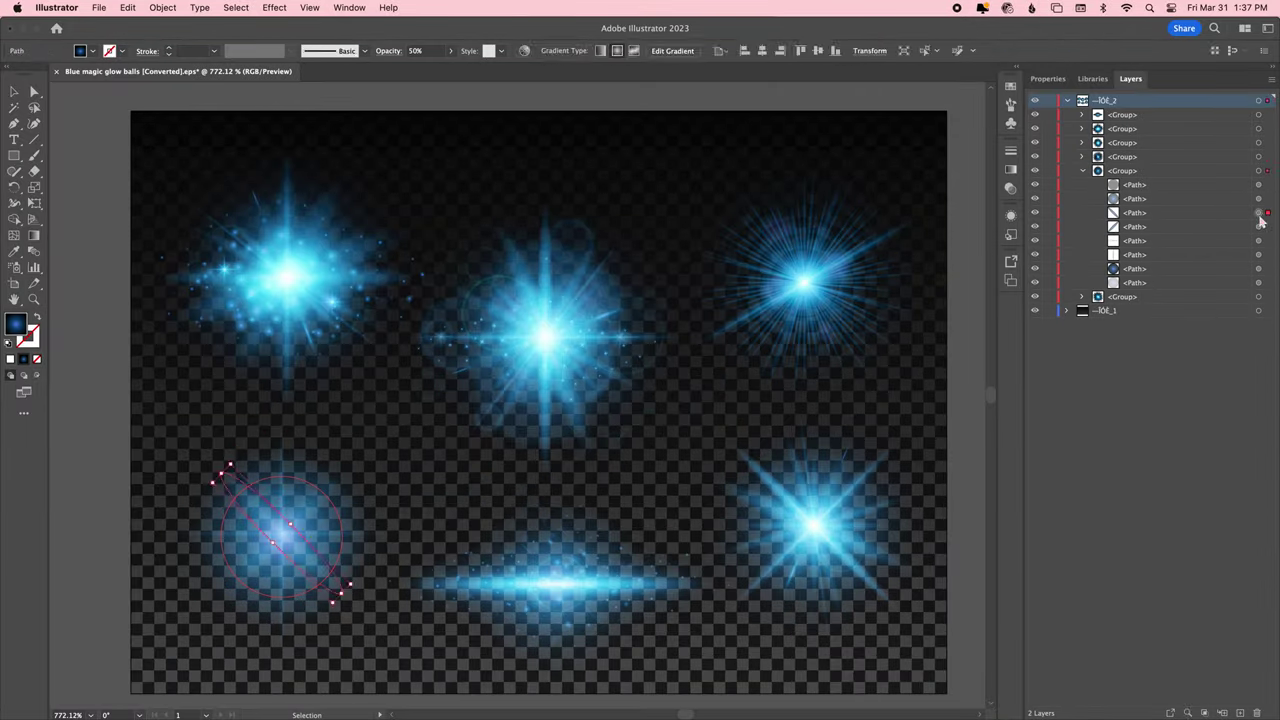
pyautogui.click(1258, 171)
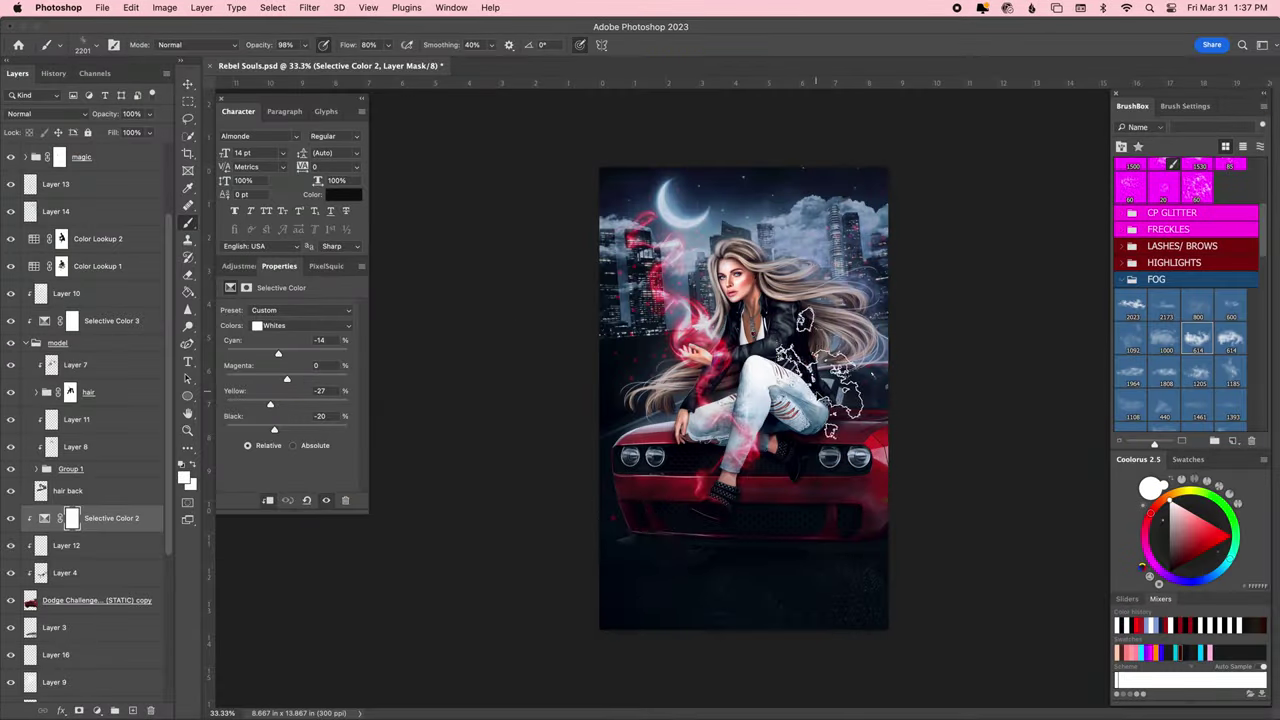
# Paste the blue glow, fit it over the left headlight, and set it to Linear Dodge (Add).
pyautogui.press('super+v')
pyautogui.moveTo(718, 388); pyautogui.dragTo(650, 437)
pyautogui.press('Return')
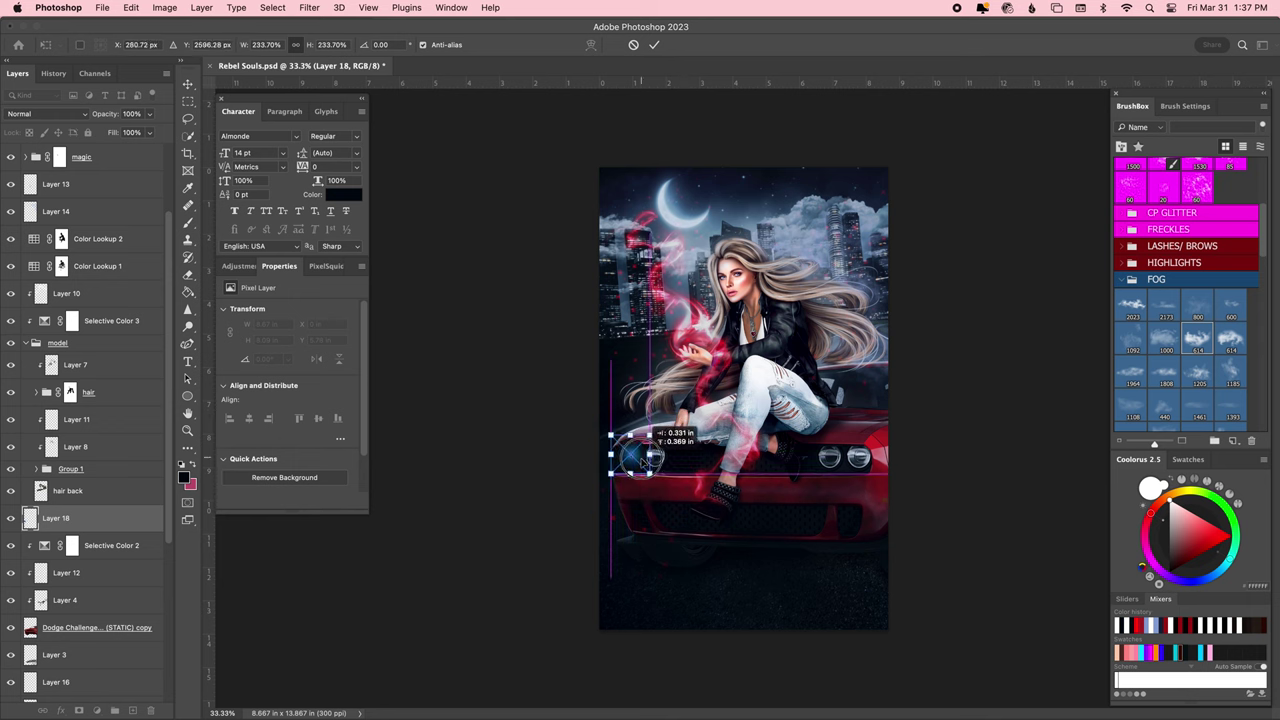
pyautogui.click(47, 113)
pyautogui.click(40, 214)
# Shift the glow's hue to warm yellow and apply a 2-pixel Gaussian Blur.
pyautogui.press('super+u')
pyautogui.moveTo(957, 313); pyautogui.dragTo(930, 302)
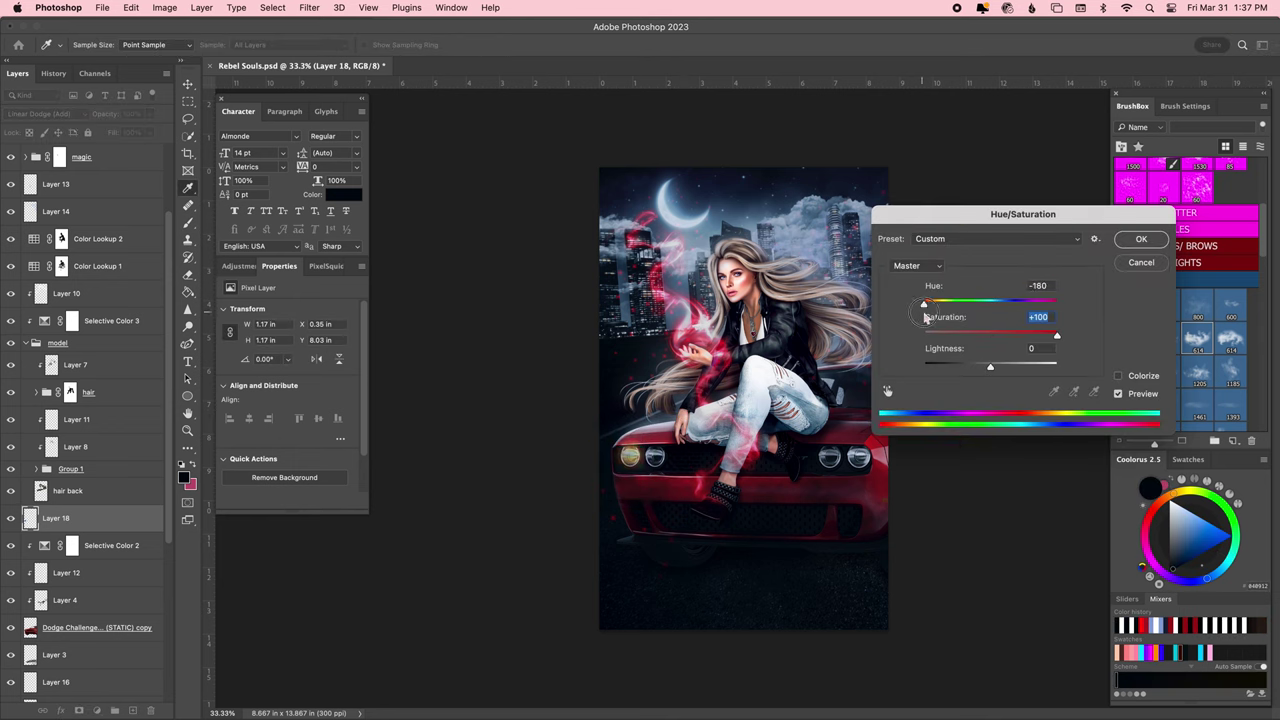
pyautogui.click(1141, 239)
pyautogui.click(309, 7)
pyautogui.click(541, 229)
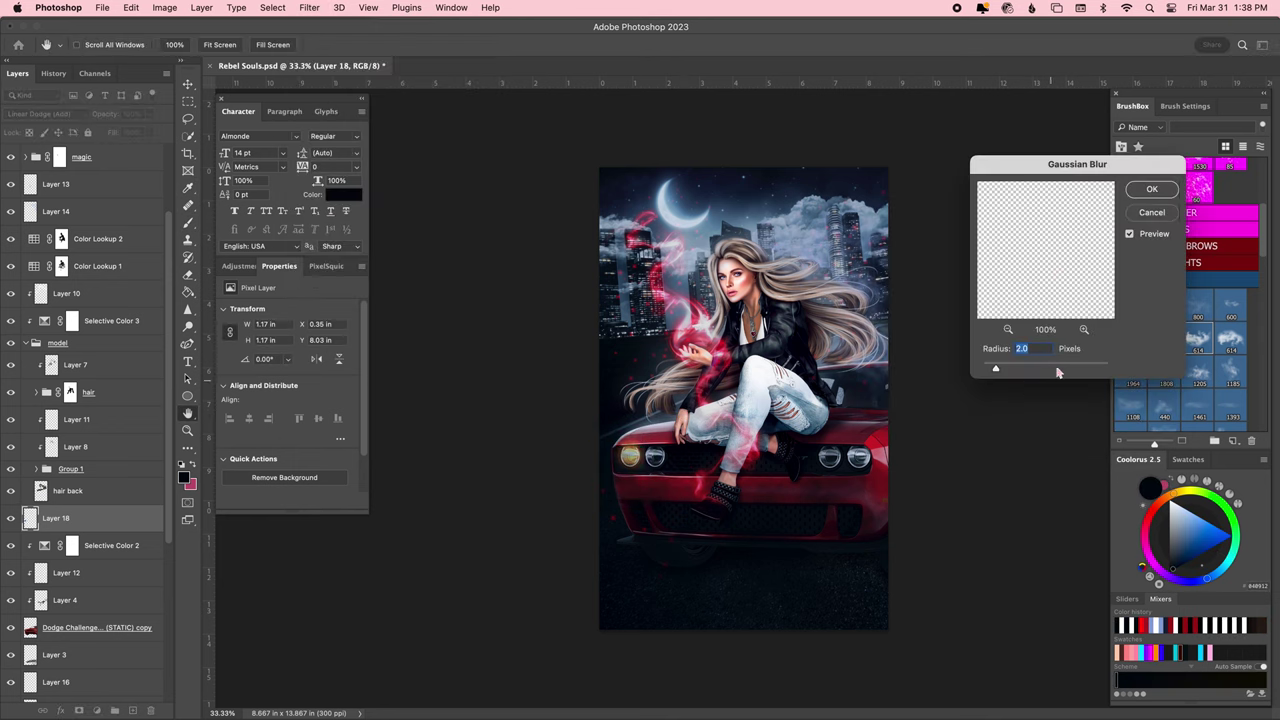
pyautogui.press('Return')
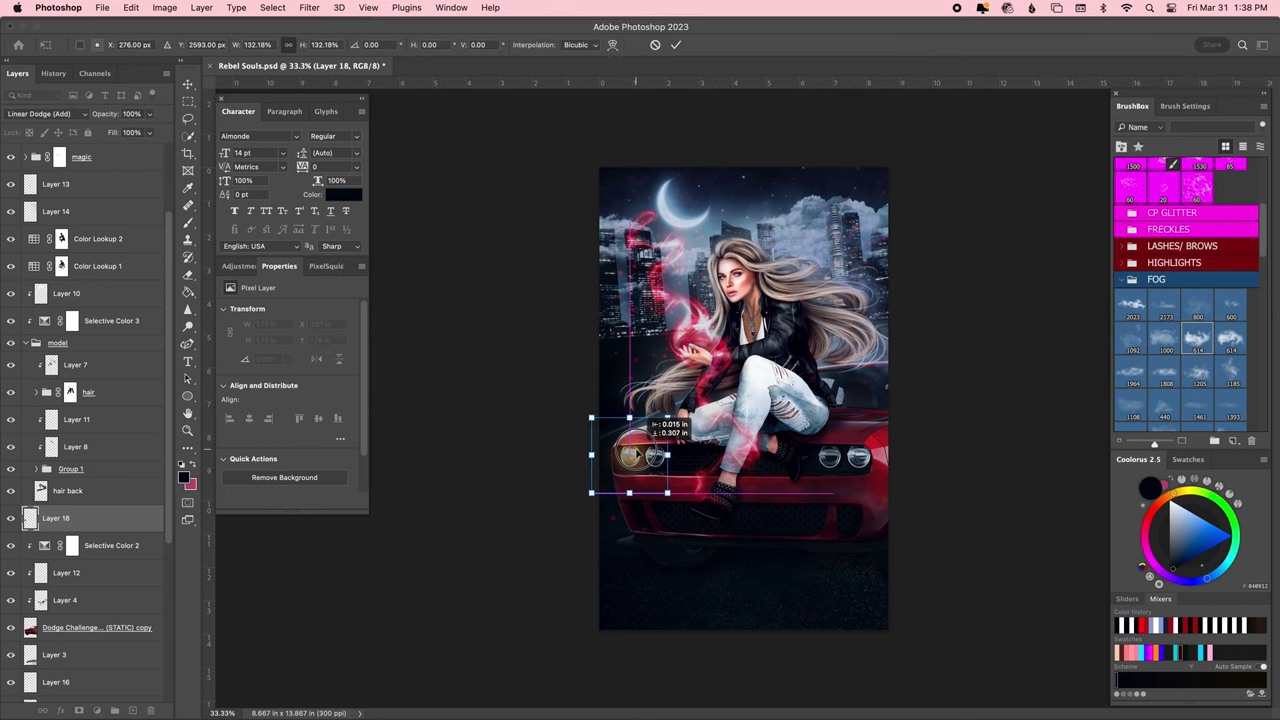
# Duplicate the glow and resize a copy onto the second headlight.
pyautogui.press('b')
pyautogui.scroll(5, 1250, 205)
pyautogui.press('v')
pyautogui.hotkey('ctrl', 'j')
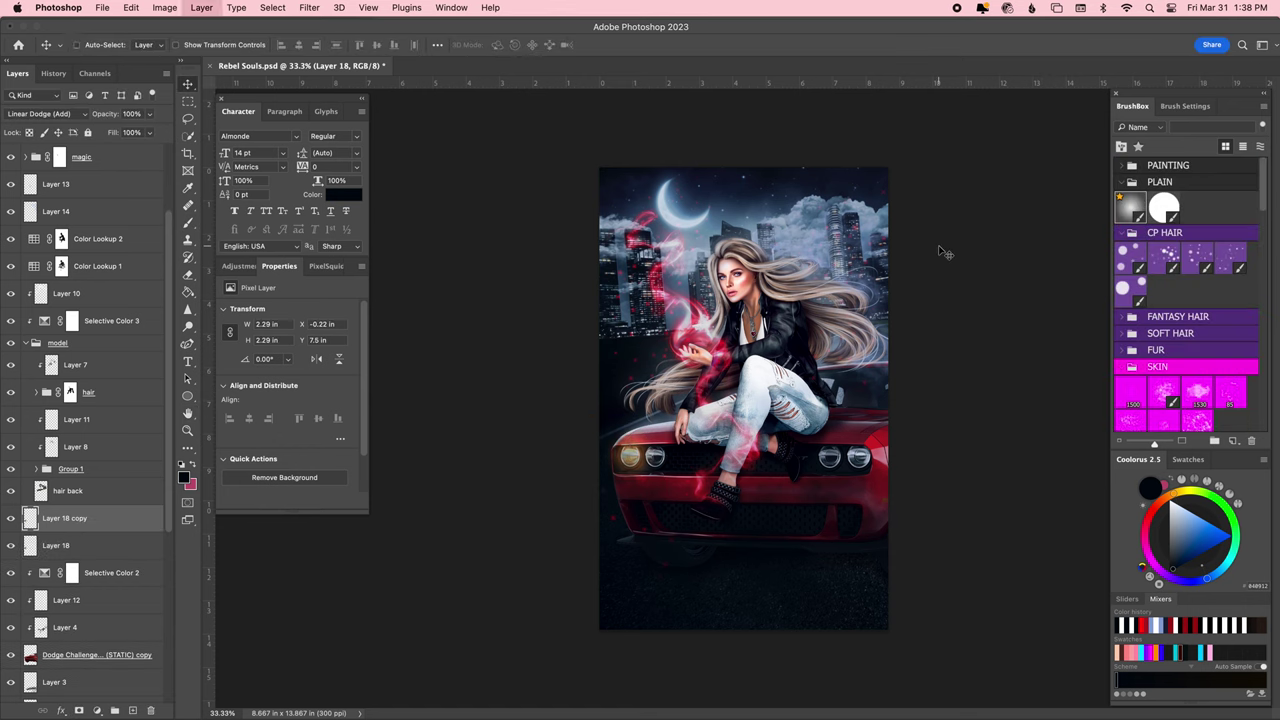
pyautogui.hotkey('ctrl', 'j')
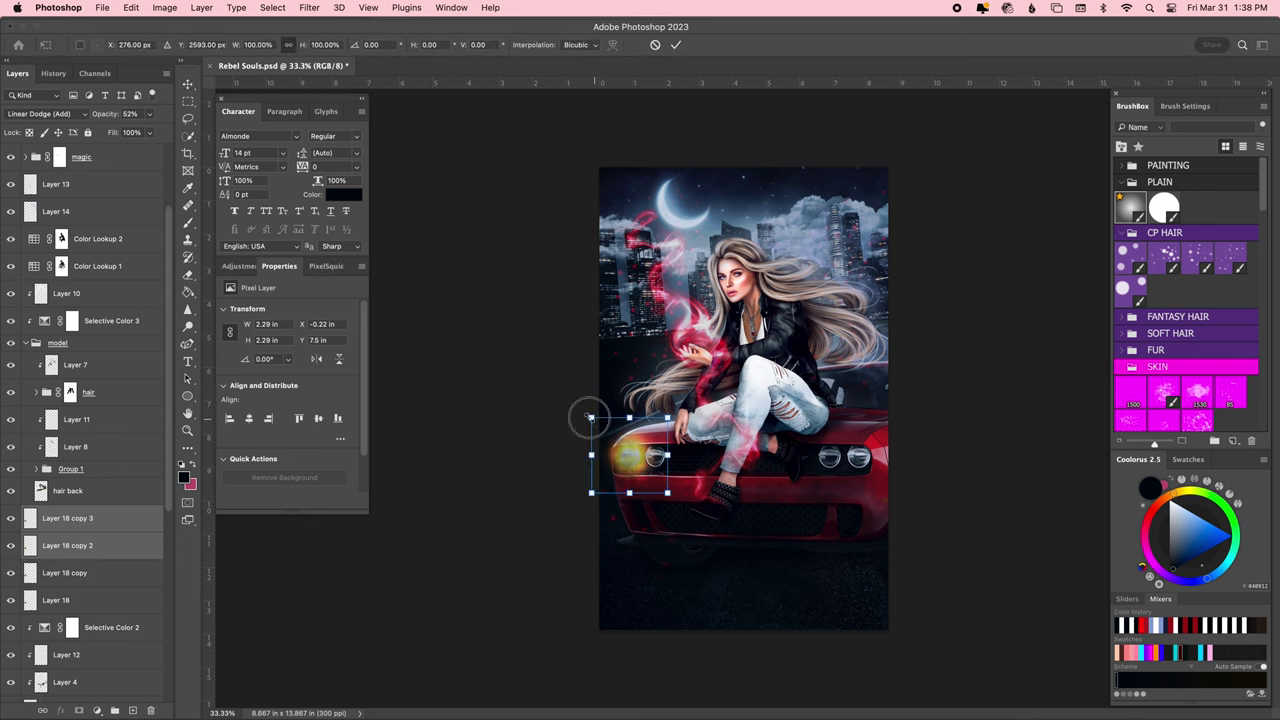
pyautogui.hotkey('ctrl', 't')
pyautogui.moveTo(586, 420); pyautogui.dragTo(630, 433)
pyautogui.moveTo(650, 455)
pyautogui.mouseDown()
pyautogui.moveTo(672, 444)
pyautogui.moveTo(830, 456)
pyautogui.mouseUp()
pyautogui.press('Return')
# Add glow copies for the right headlights and group all glow layers together.
pyautogui.hotkey('ctrl', 'j')
pyautogui.hotkey('ctrl', 'j')
pyautogui.hotkey('ctrl', 't')
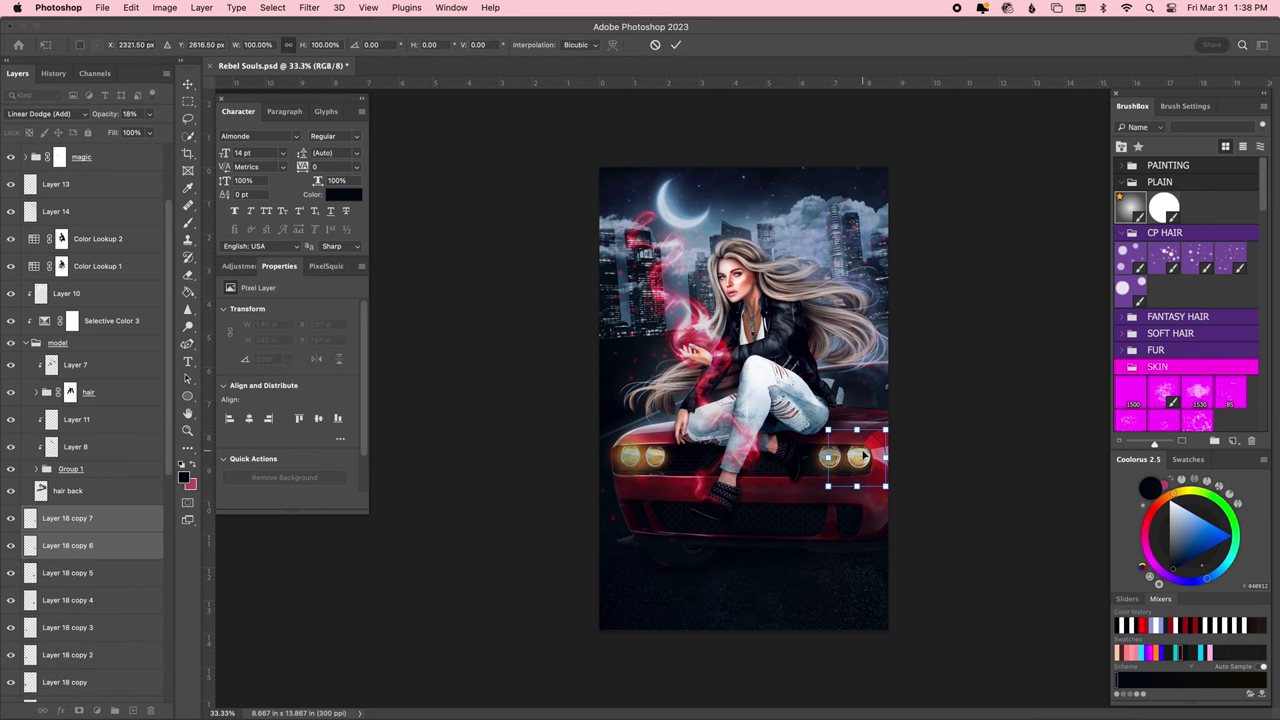
pyautogui.press('Return')
pyautogui.hotkey('ctrl', 'j')
pyautogui.keyDown('shift'); pyautogui.click(100, 682); pyautogui.keyUp('shift')
pyautogui.hotkey('ctrl', 'g')
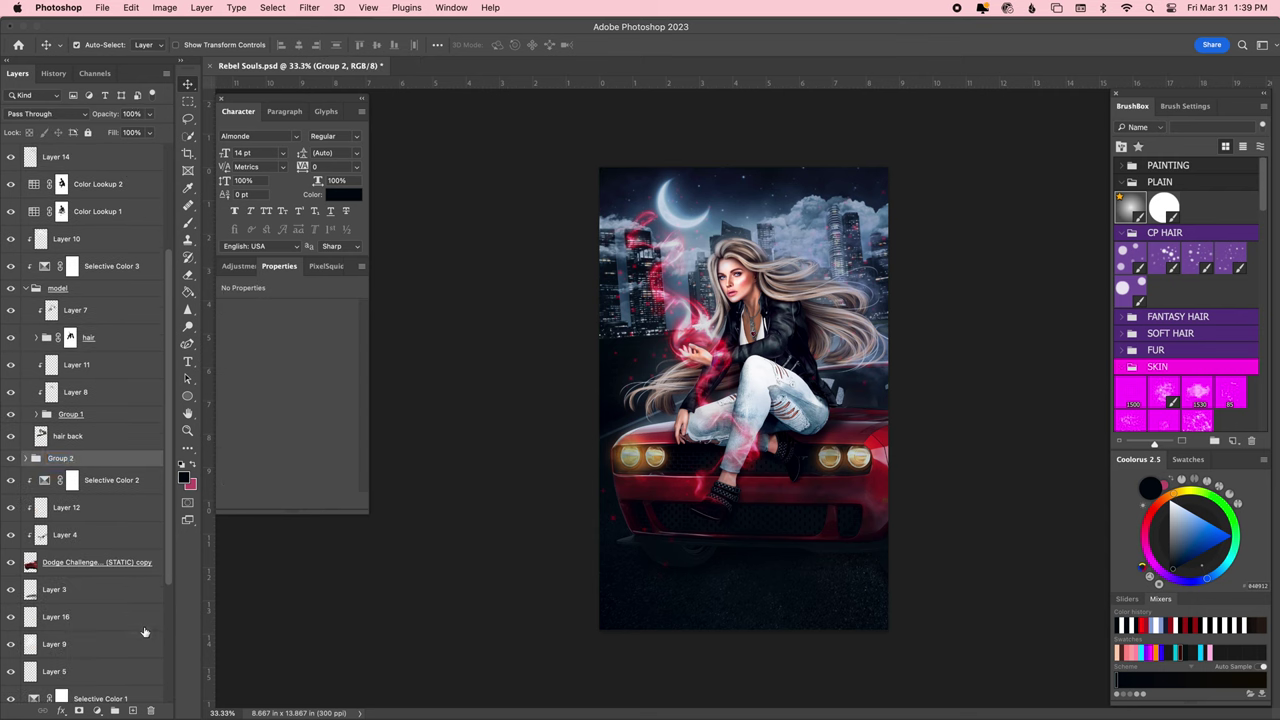
# Rename the group to 'headlights' and lower its opacity to 82%.
pyautogui.write('hts')
pyautogui.press('Return')
pyautogui.moveTo(150, 114); pyautogui.dragTo(140, 135)
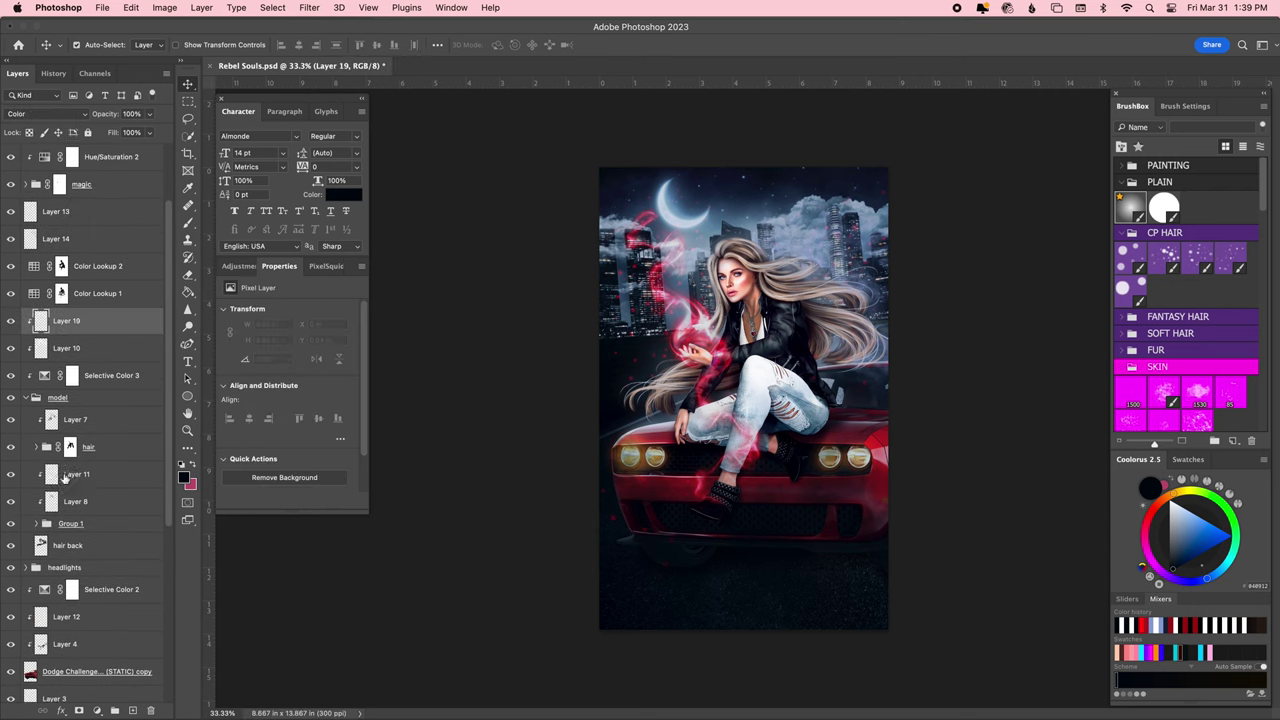
# Brush a red colour wash over the woman on the Color-mode layer and save.
pyautogui.click(1143, 626)
pyautogui.press('b')
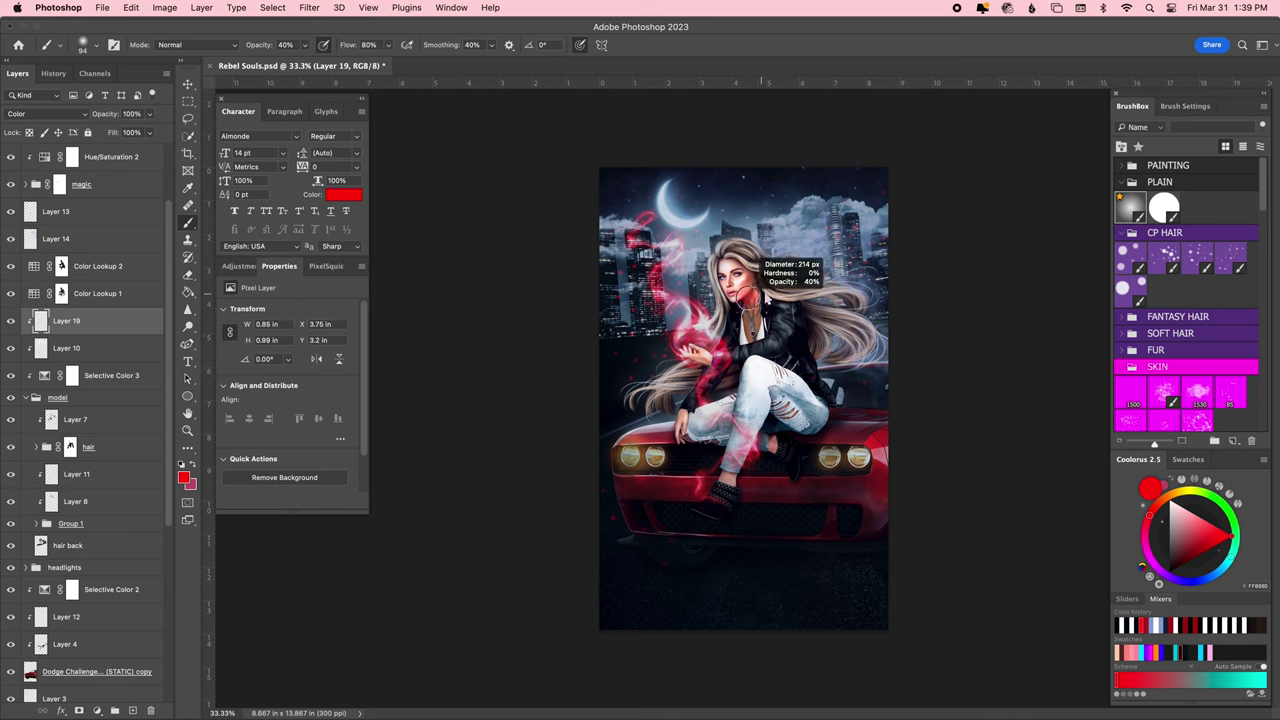
pyautogui.moveTo(757, 334); pyautogui.dragTo(757, 362)
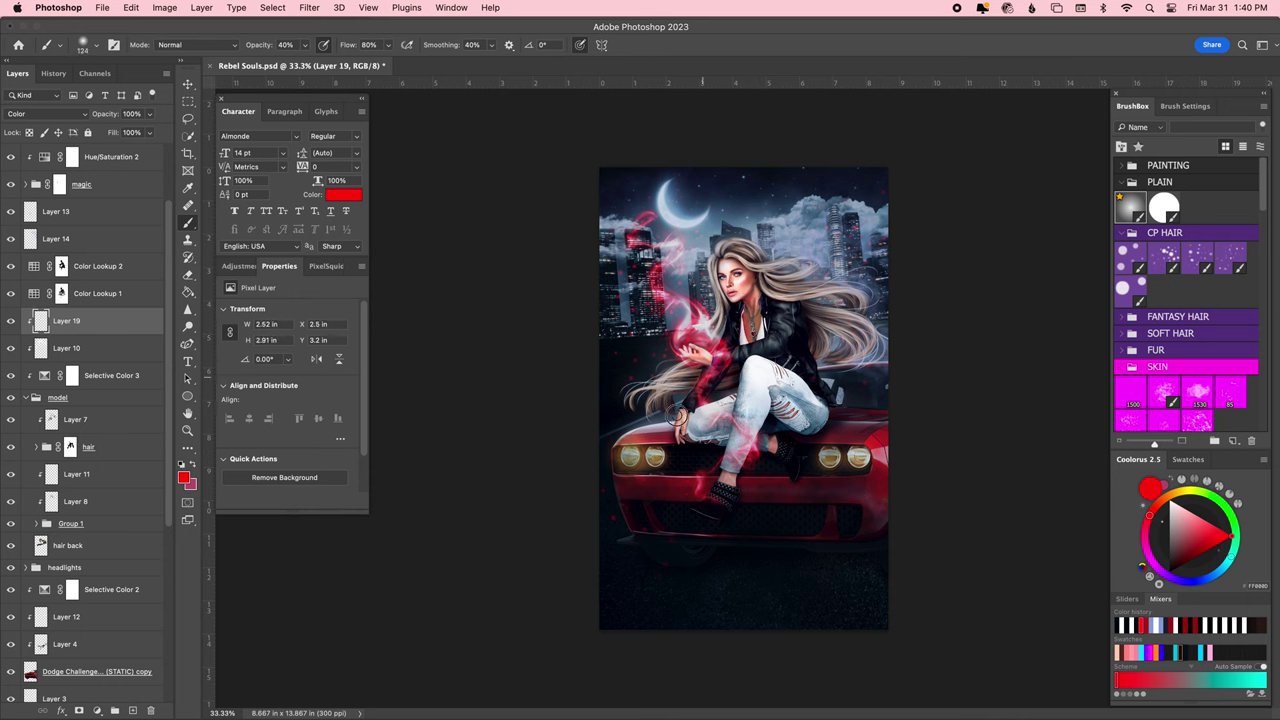
pyautogui.moveTo(753, 347); pyautogui.dragTo(736, 347)
pyautogui.hotkey('ctrl', 's')
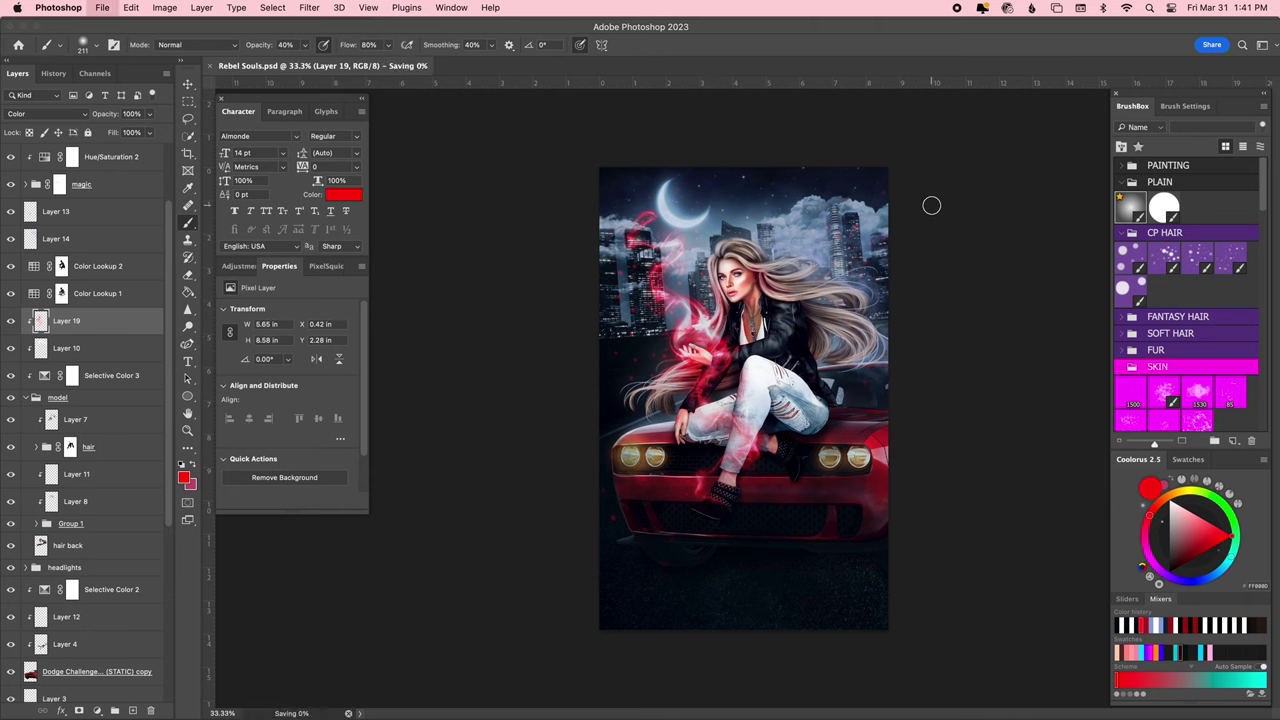
# Add a Multiply layer with black paint at 30% brush opacity and save.
pyautogui.click(132, 710)
pyautogui.click(47, 113)
pyautogui.click(50, 158)
pyautogui.press('d')
pyautogui.press('3')
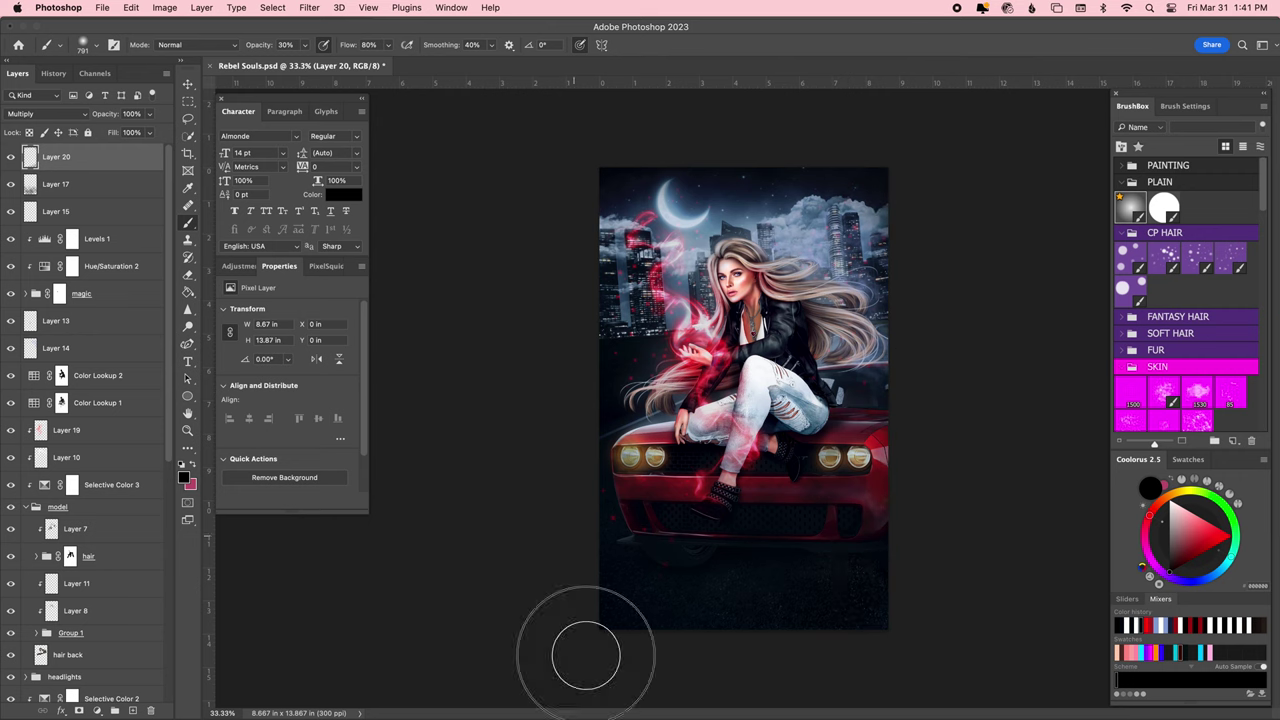
pyautogui.hotkey('ctrl', 's')
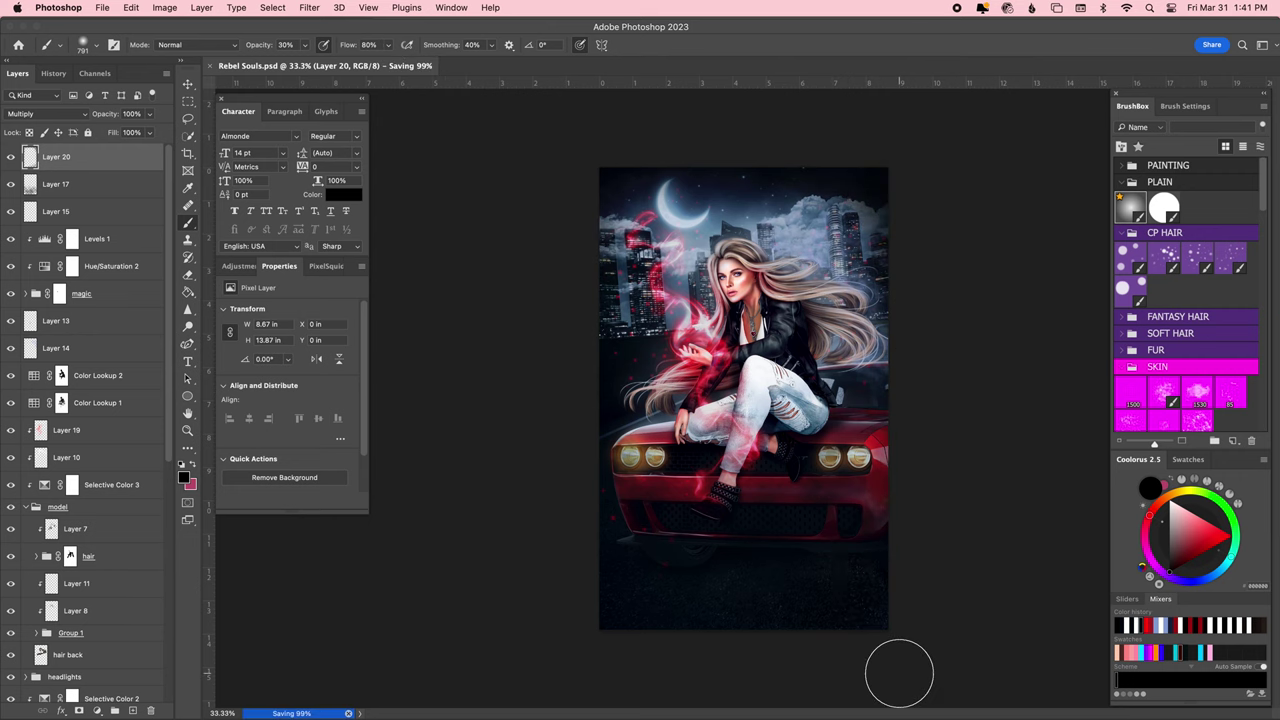
# Switch to the Type tool and set the text colour to white.
pyautogui.press('t')
pyautogui.click(340, 194)
pyautogui.click(178, 218)
# Type white 'REBEL' near the cover bottom in the brooklyncoffe regular font.
pyautogui.press('Return')
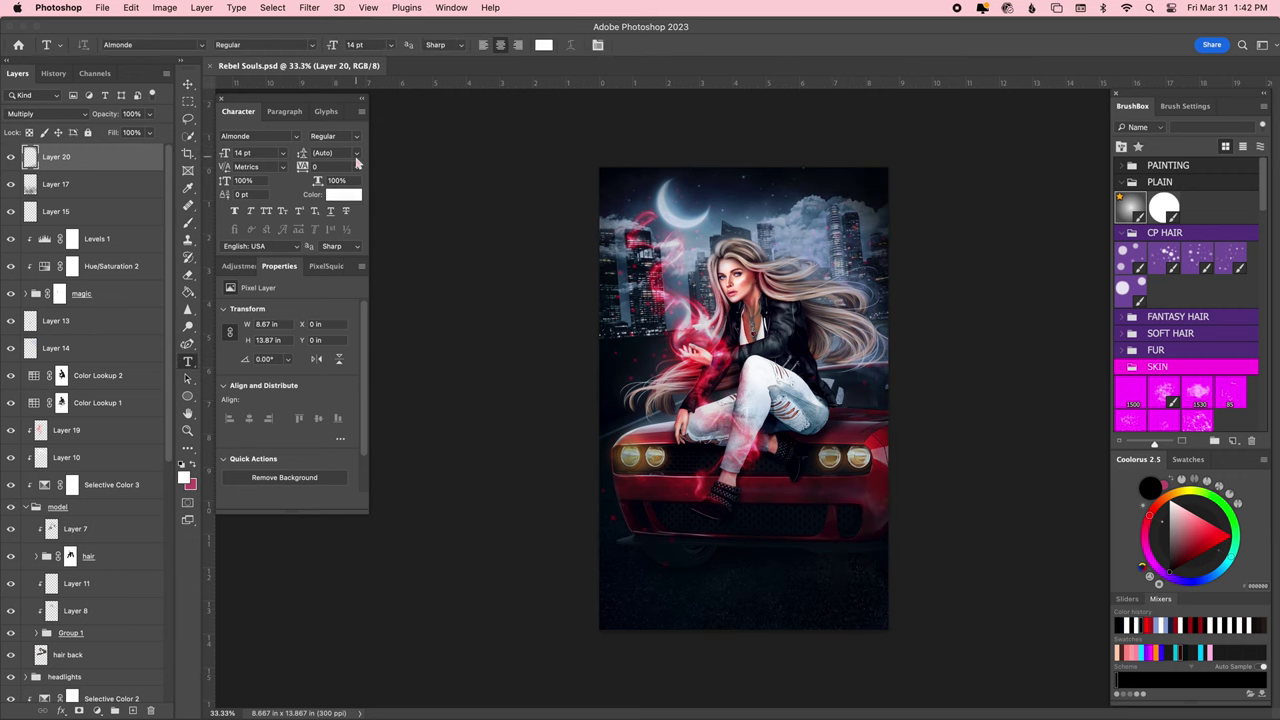
pyautogui.click(345, 135)
pyautogui.scroll(-5, 471, 194)
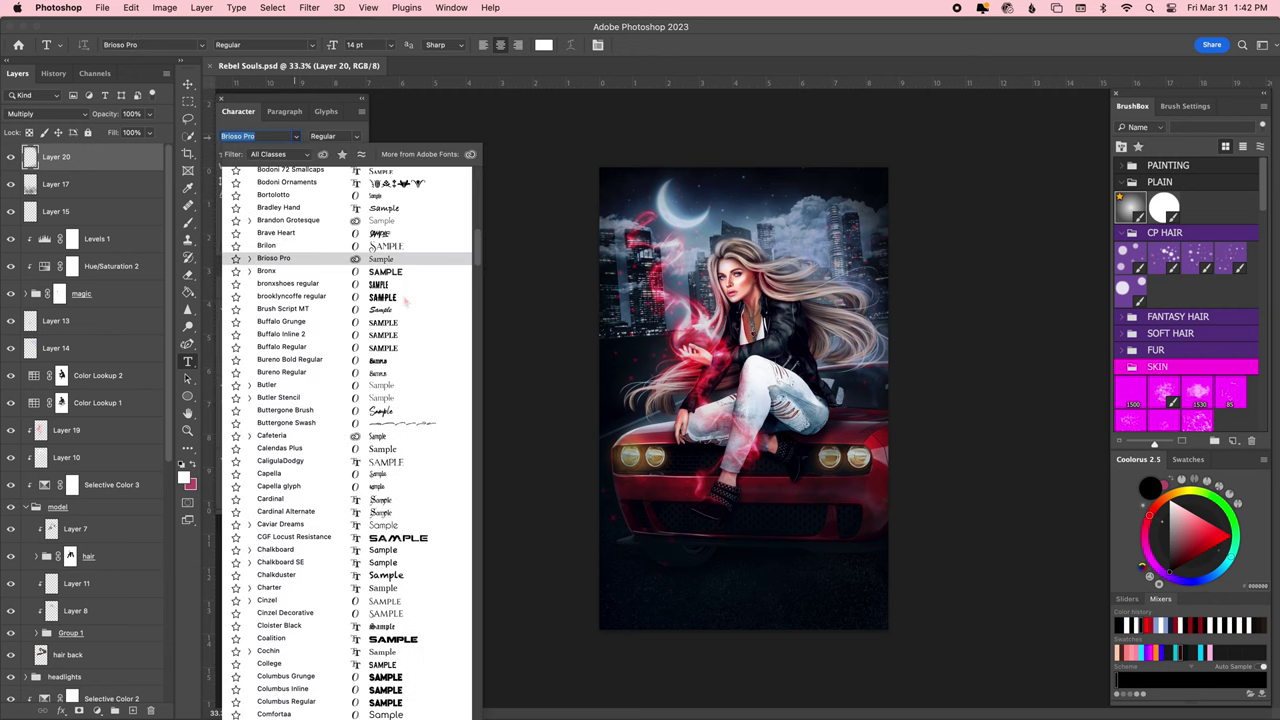
pyautogui.click(460, 297)
pyautogui.click(714, 546)
pyautogui.write('REBEL')
pyautogui.click(283, 152)
# Enlarge the REBEL text to span the cover width.
pyautogui.click(278, 372)
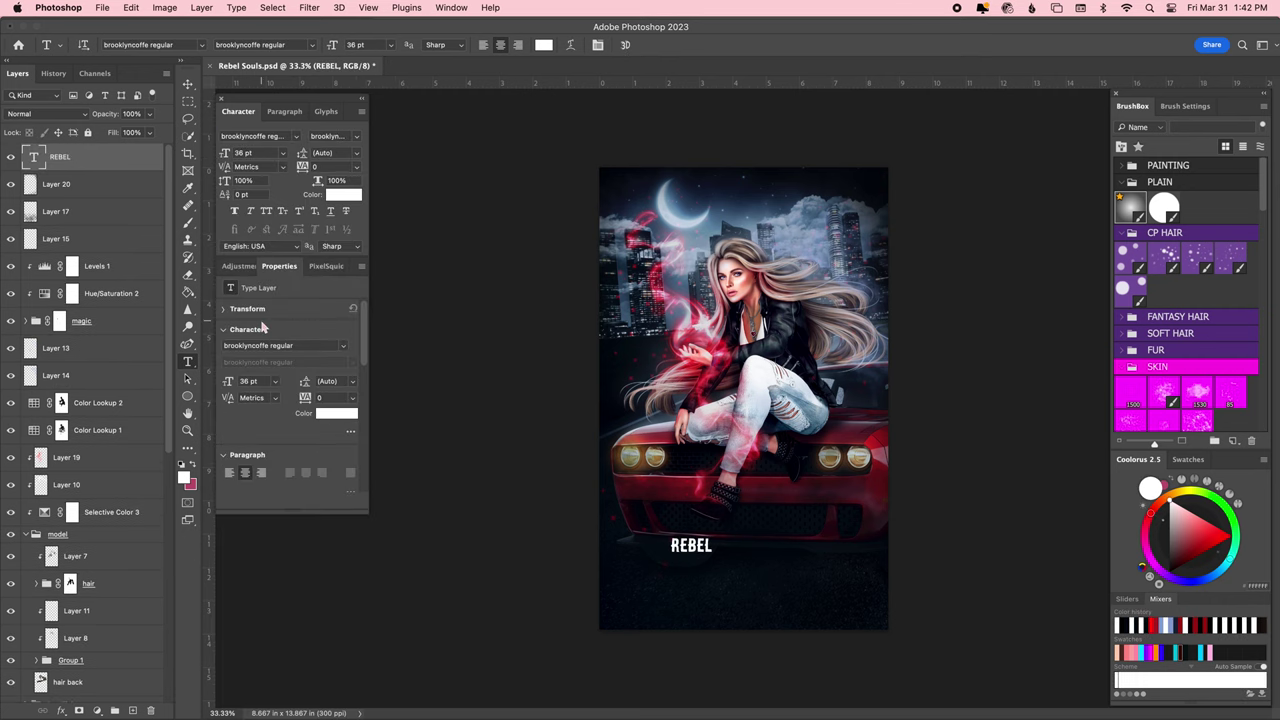
pyautogui.click(296, 135)
pyautogui.scroll(10, 400, 400)
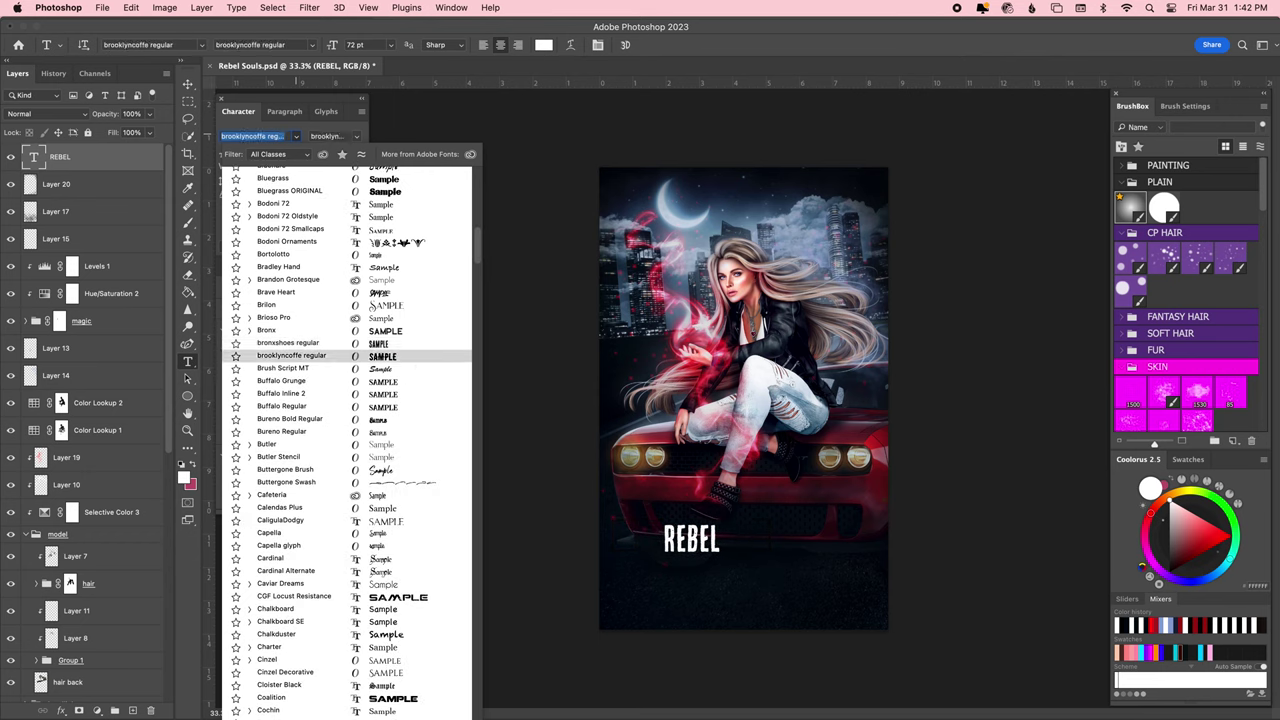
pyautogui.press('Return')
pyautogui.moveTo(720, 555); pyautogui.dragTo(842, 577)
pyautogui.press('Return')
# Switch REBEL to Buffalo Grunge and tilt it counter-clockwise.
pyautogui.click(298, 138)
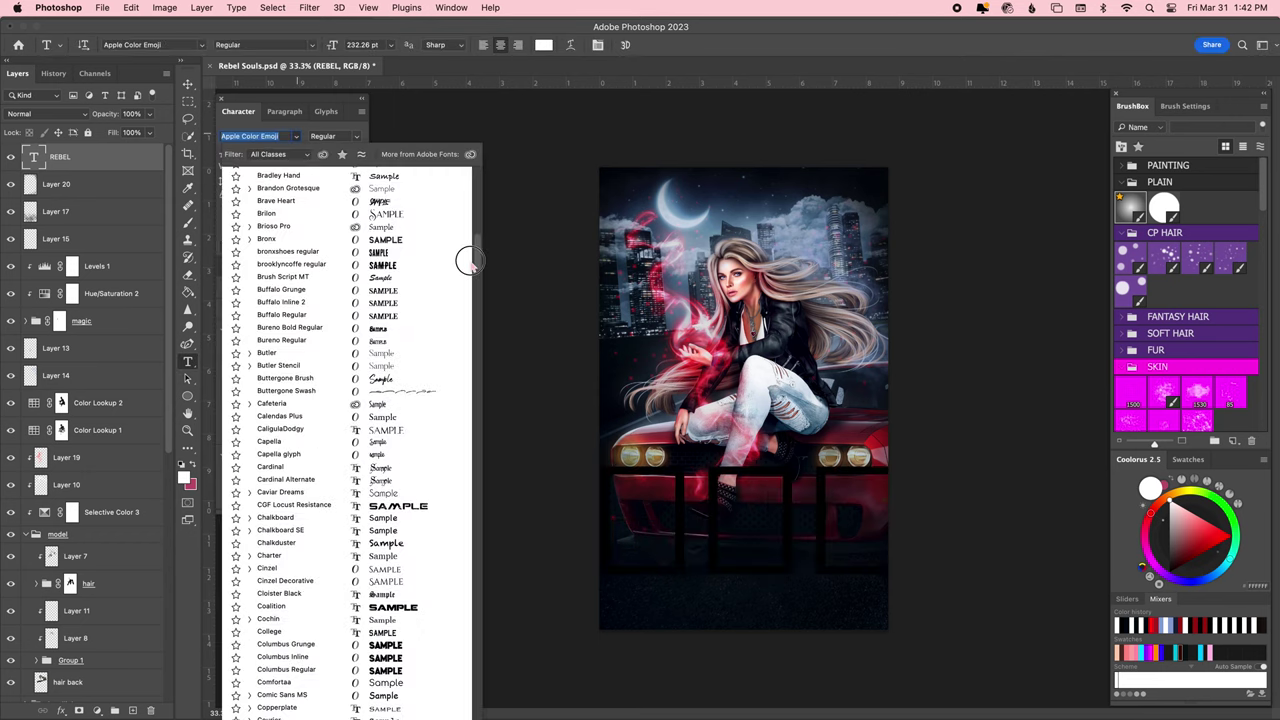
pyautogui.press('Up')
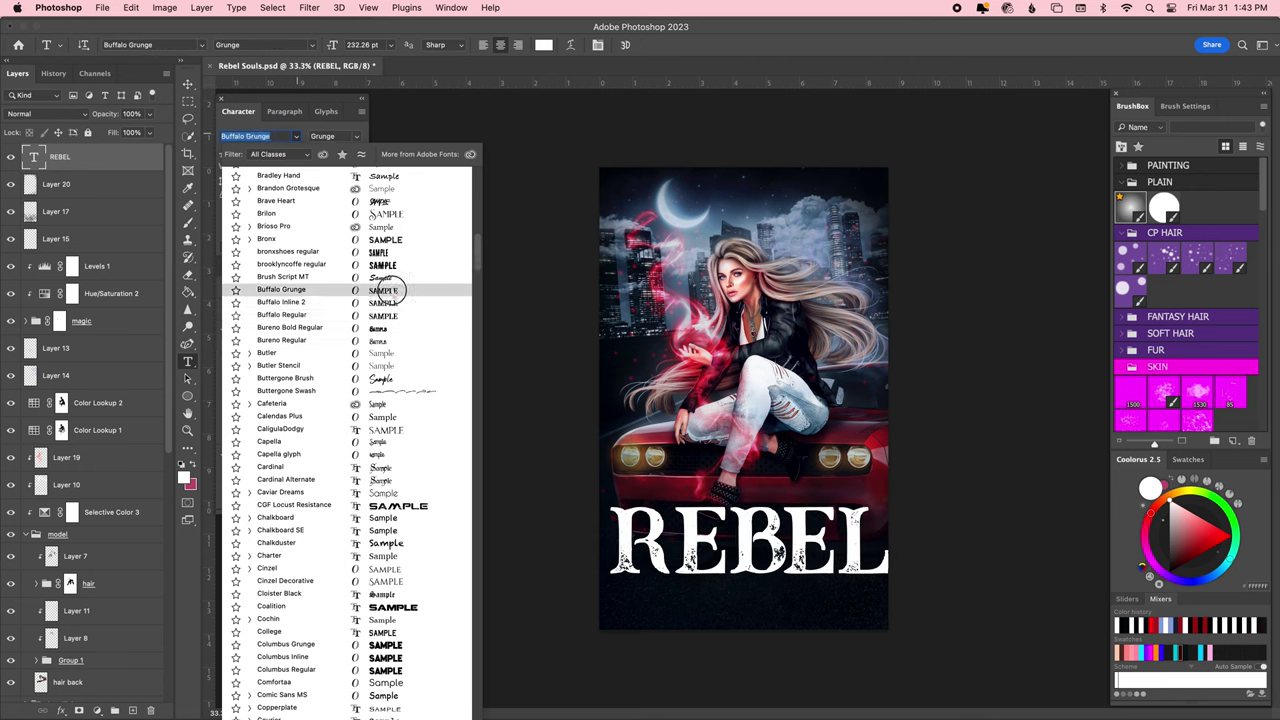
pyautogui.press('Return')
pyautogui.hotkey('ctrl', 't')
pyautogui.moveTo(895, 510)
pyautogui.mouseDown()
pyautogui.moveTo(858, 458)
pyautogui.moveTo(908, 483)
pyautogui.mouseUp()
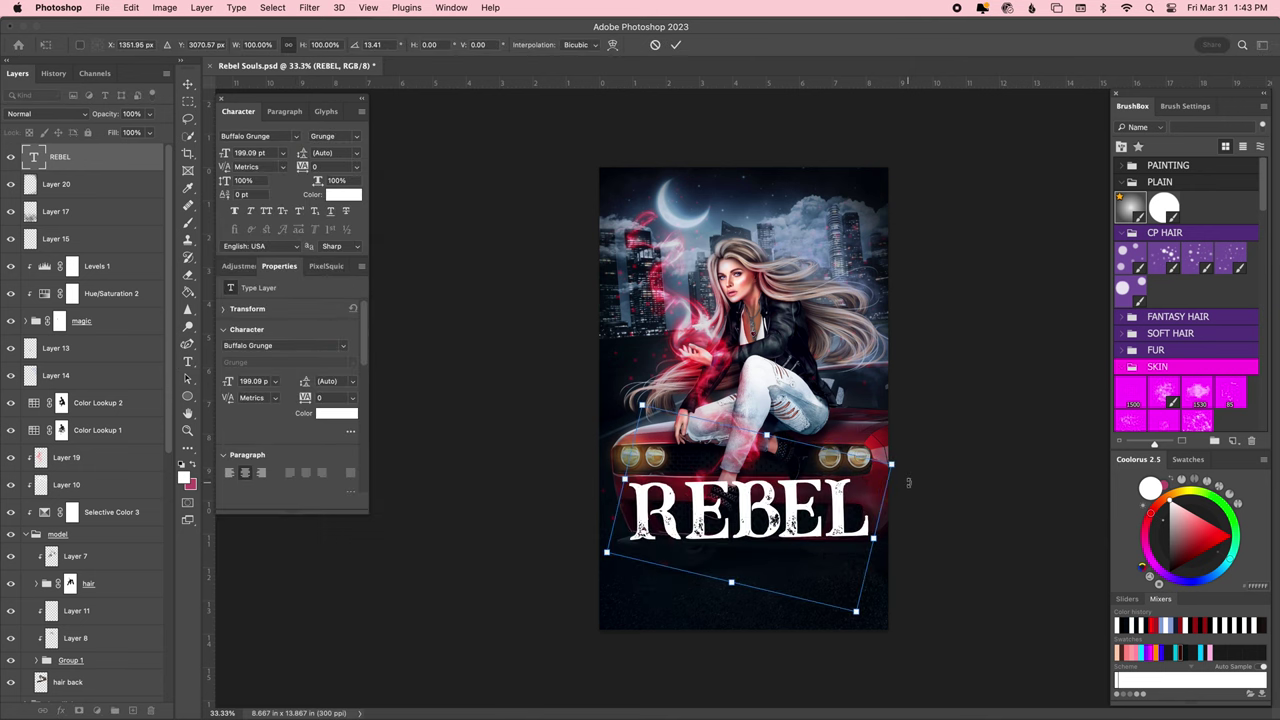
# Rotate the artwork layers from Layer 15 down to Layer 9 slightly counter-clockwise.
pyautogui.press('Return')
pyautogui.click(125, 266)
pyautogui.click(143, 244)
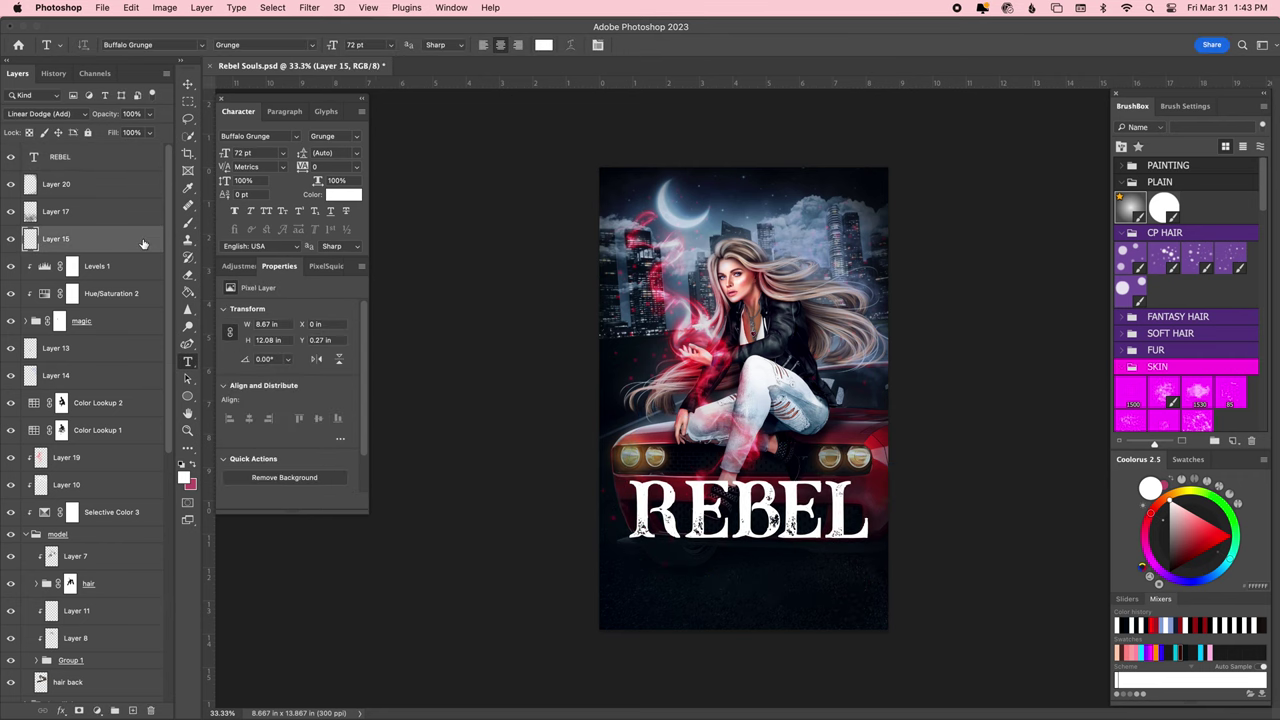
pyautogui.click(57, 534)
pyautogui.scroll(-5, 90, 400)
pyautogui.keyDown('shift'); pyautogui.click(54, 507); pyautogui.keyUp('shift')
pyautogui.hotkey('ctrl', 't')
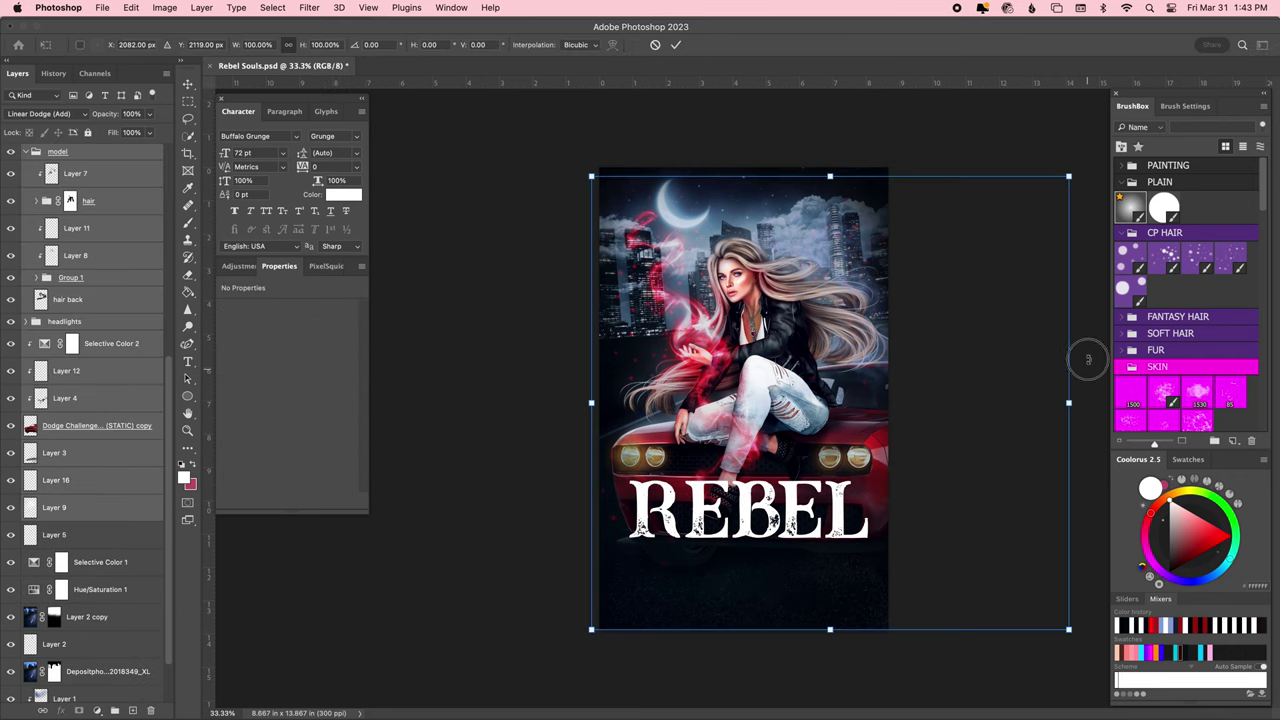
pyautogui.moveTo(1088, 359); pyautogui.dragTo(1088, 352)
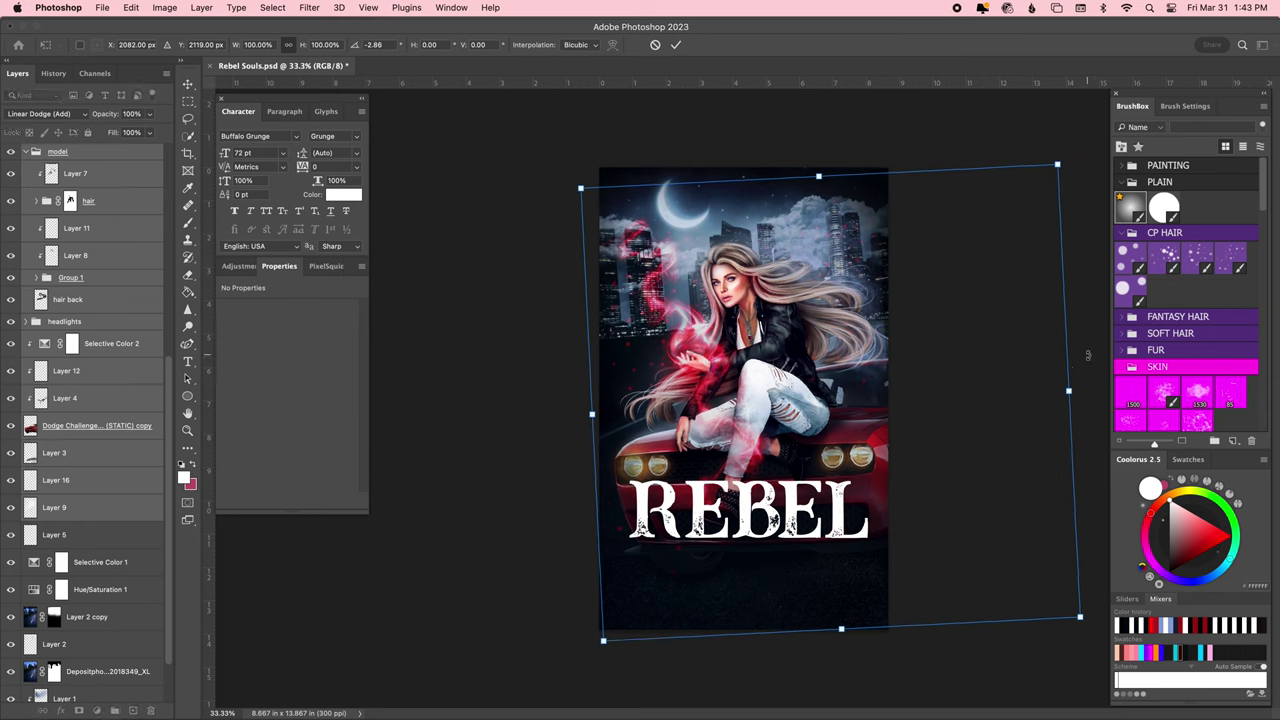
pyautogui.press('Return')
# Tilt REBEL counter-clockwise and duplicate it as a 'SOULS' text layer.
pyautogui.click(760, 510)
pyautogui.moveTo(890, 470); pyautogui.dragTo(890, 440)
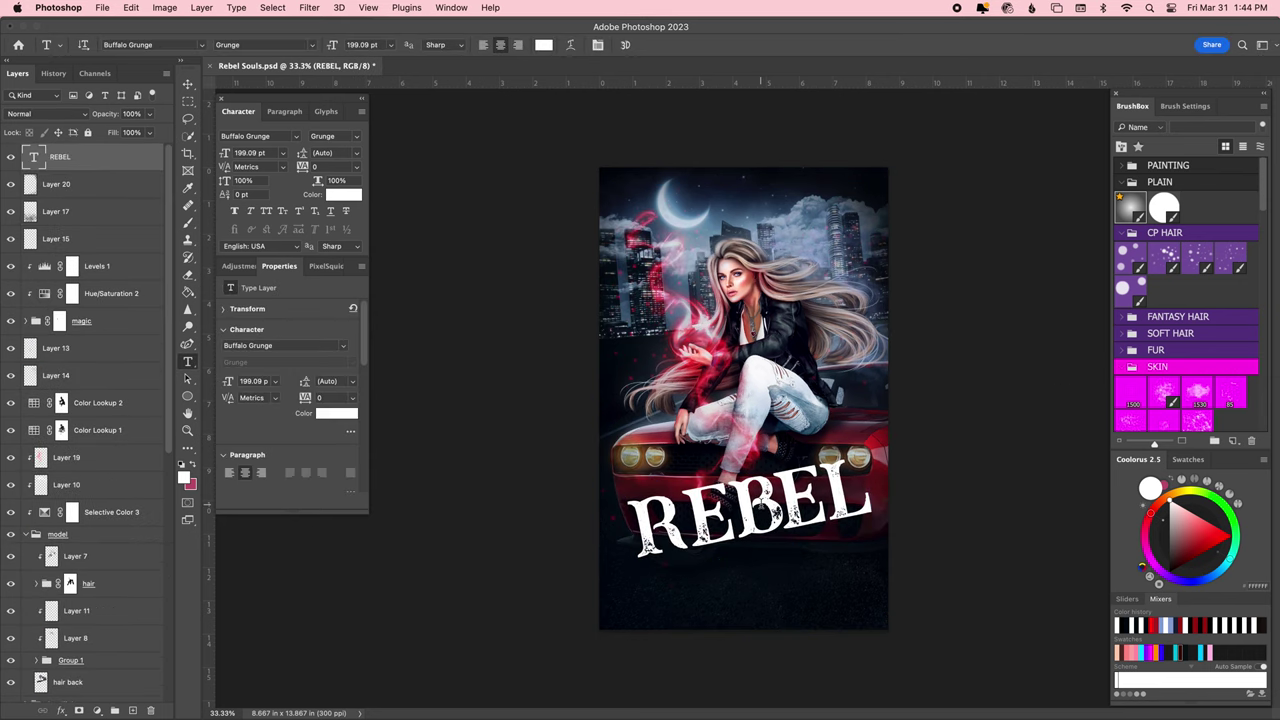
pyautogui.hotkey('ctrl', 'j')
pyautogui.write('SOULS')
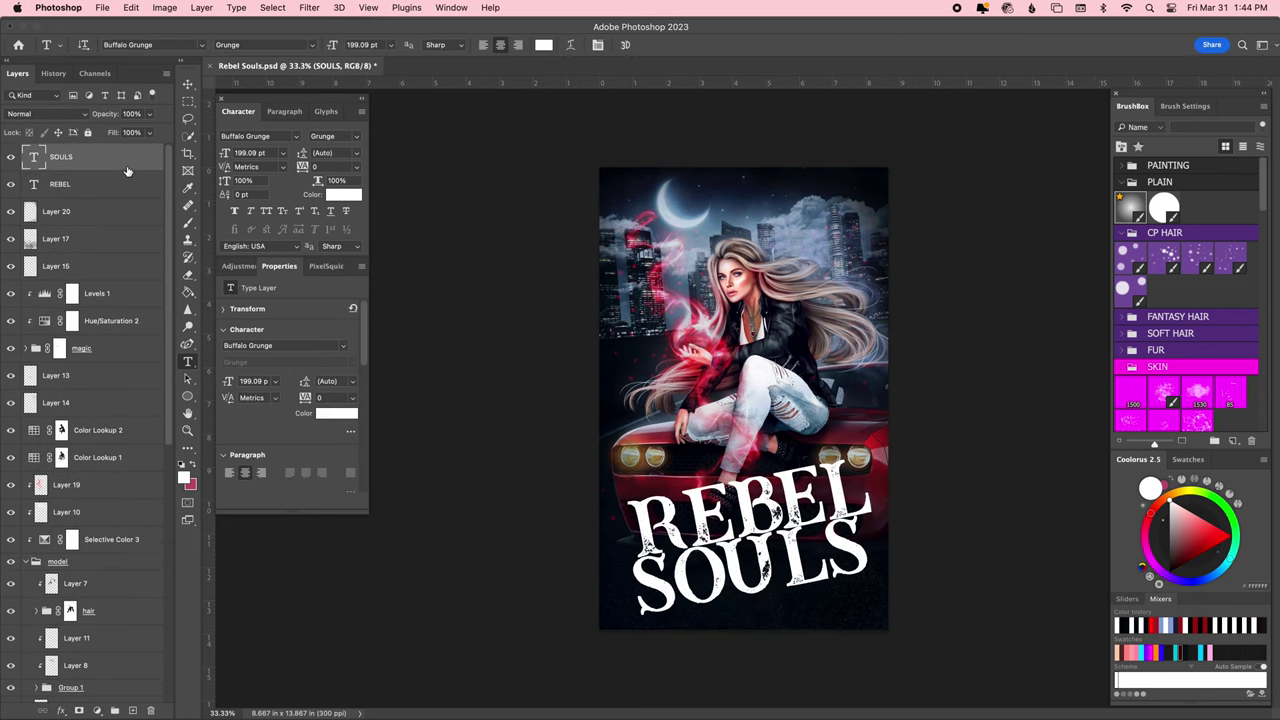
pyautogui.write('v')
# Enlarge REBEL and SOULS together slightly and adjust the title's tilt.
pyautogui.keyDown('shift'); pyautogui.click(127, 184); pyautogui.keyUp('shift')
pyautogui.hotkey('ctrl', 't')
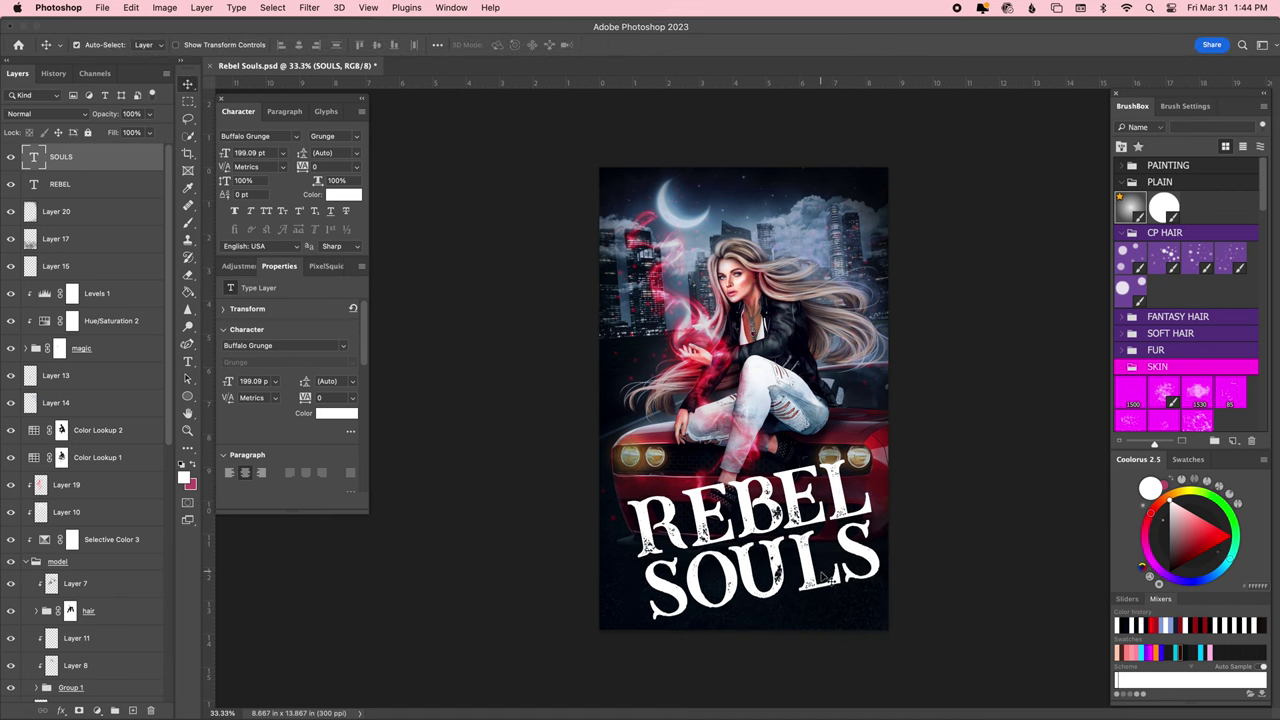
pyautogui.moveTo(768, 616); pyautogui.dragTo(754, 614)
pyautogui.press('Return')
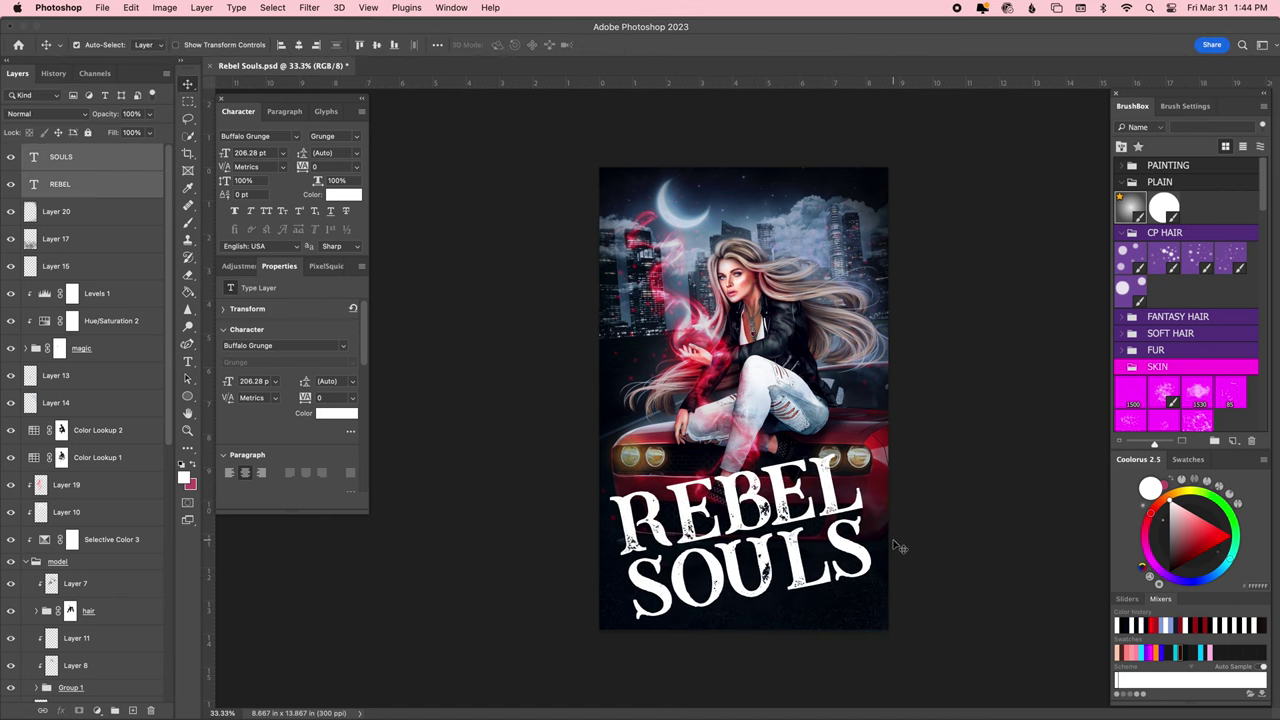
pyautogui.hotkey('ctrl', 't')
pyautogui.moveTo(893, 540); pyautogui.dragTo(891, 556)
pyautogui.press('Return')
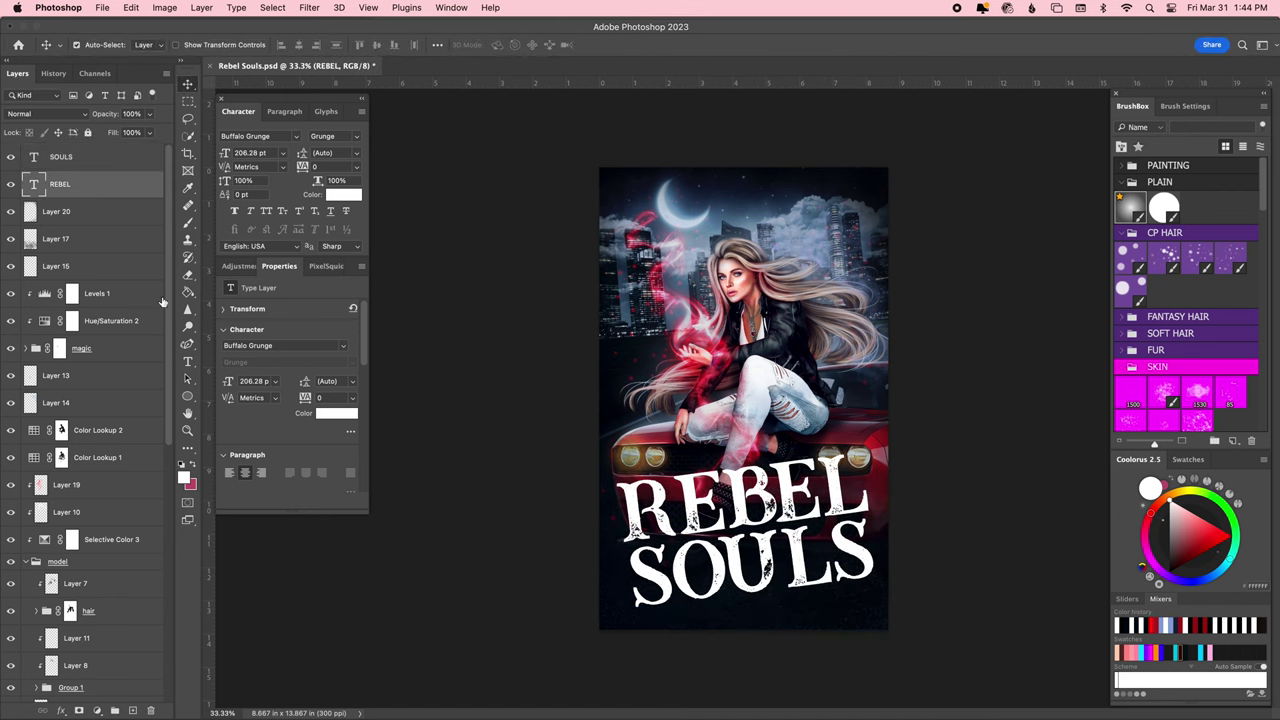
# Set the REBEL title font to Buffalo Grunge.
pyautogui.click(296, 136)
pyautogui.write('grunge')
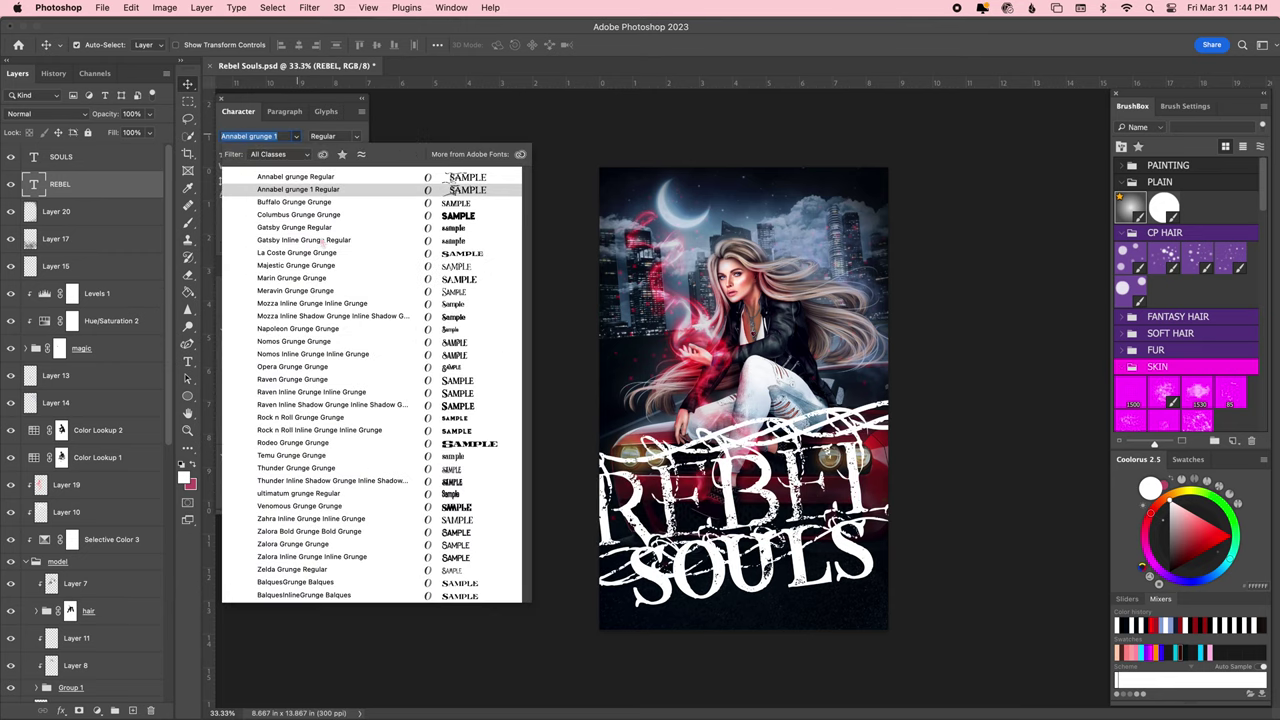
pyautogui.press('Down')
pyautogui.press('Down')
pyautogui.press('Down')
pyautogui.press('Down')
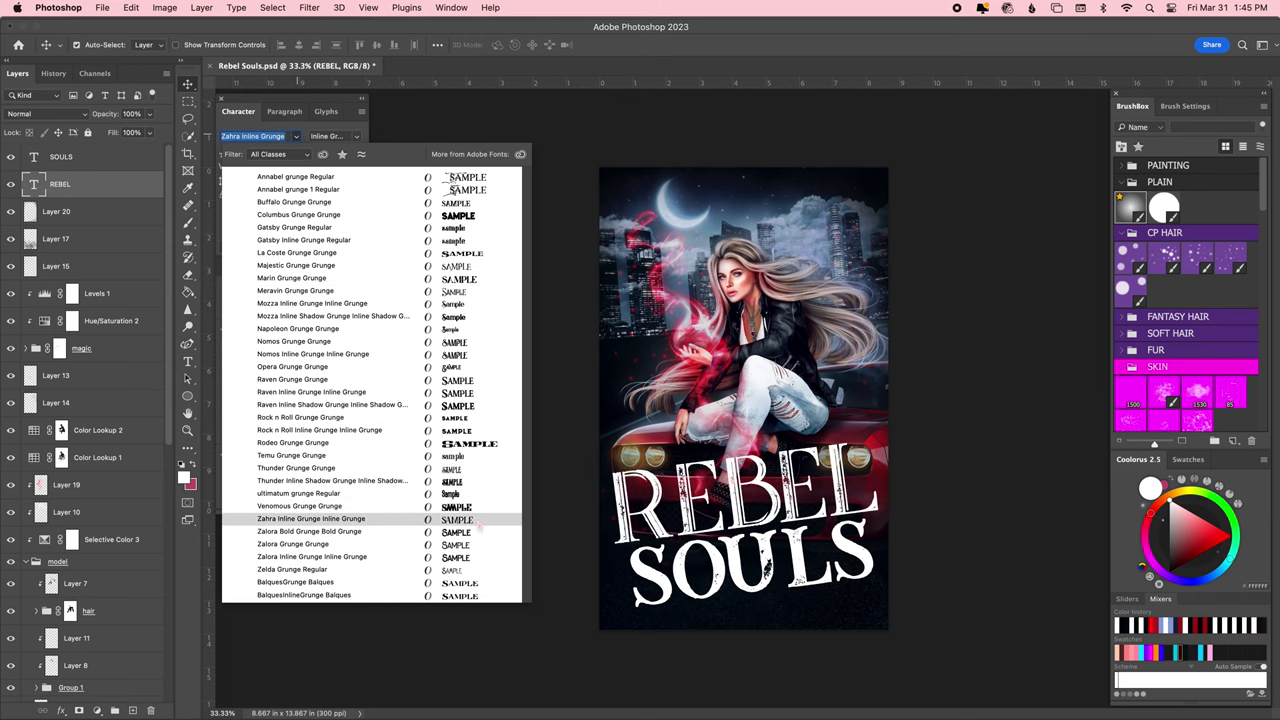
pyautogui.click(294, 201)
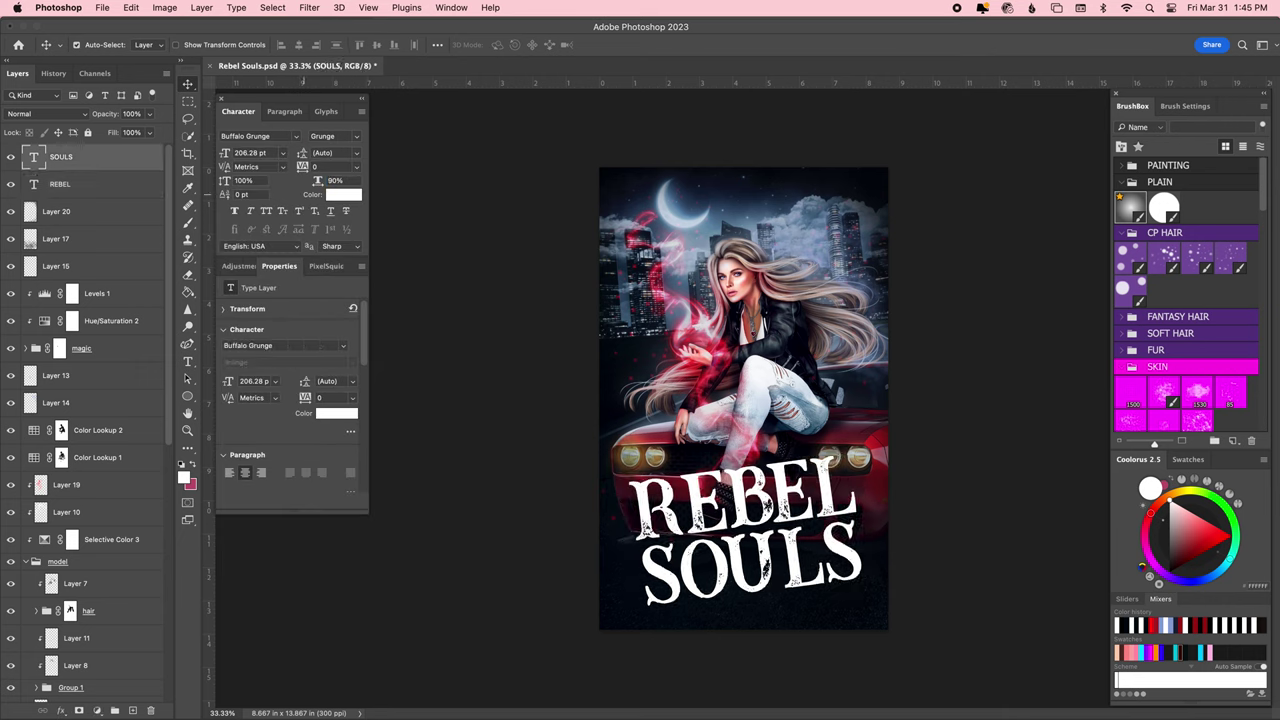
# Set REBEL and SOULS letter spacing to 50 and reduce the title font size.
pyautogui.click(356, 167)
pyautogui.click(330, 320)
pyautogui.hotkey('alt', ']')
pyautogui.click(356, 167)
pyautogui.click(330, 320)
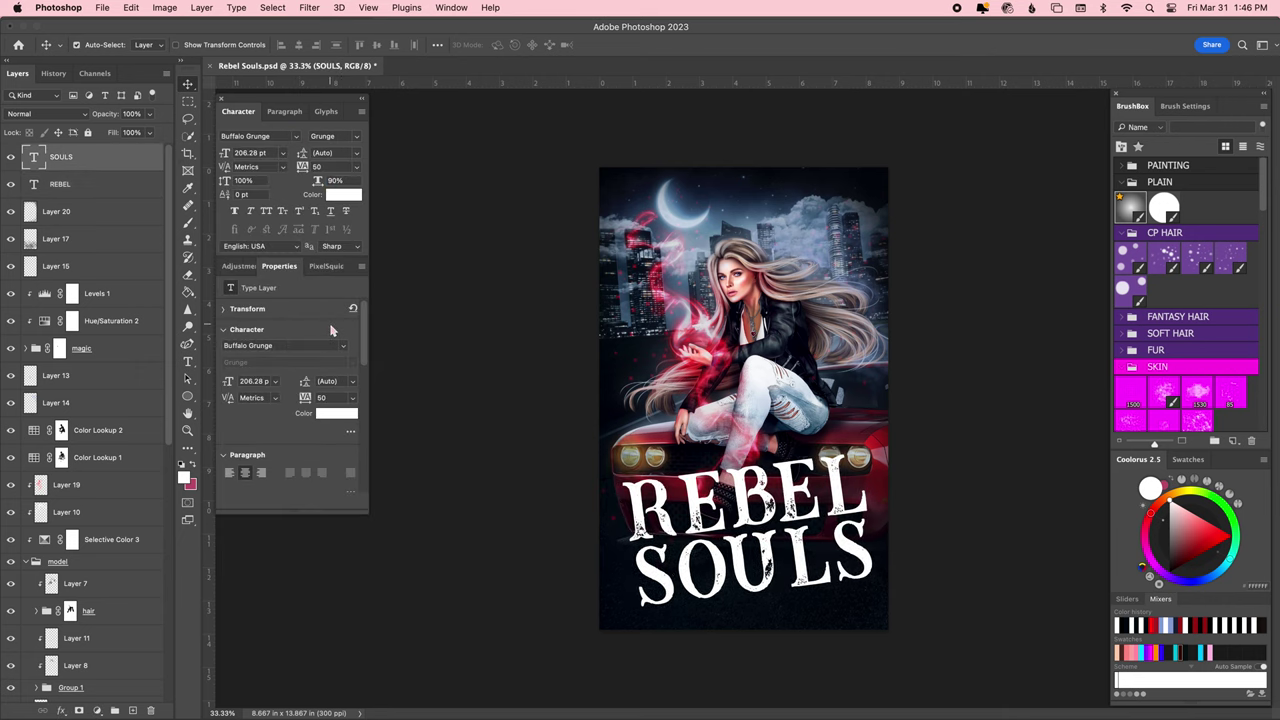
pyautogui.hotkey('alt', '[')
pyautogui.press('super+shift+comma')
pyautogui.press('super+shift+comma')
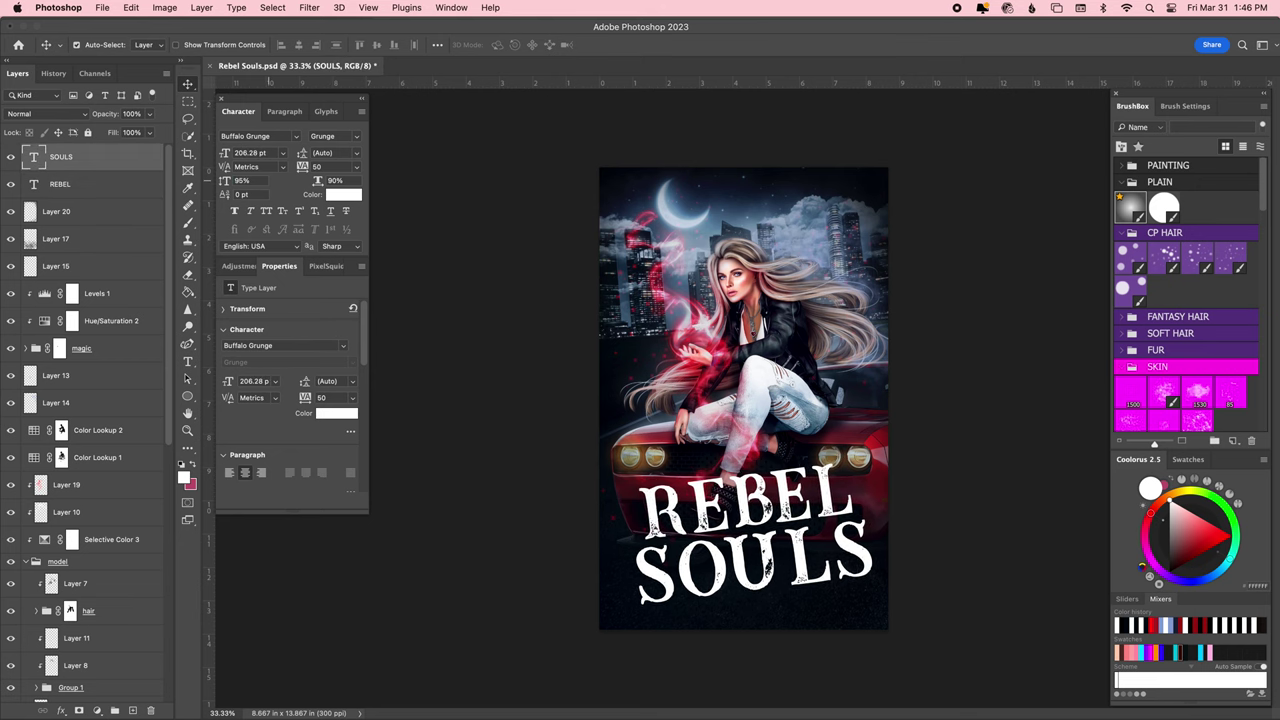
# Give REBEL a drop shadow (opacity 85, size 46, spread 23) and paste it onto SOULS.
pyautogui.click(108, 352)
pyautogui.write('85')
pyautogui.press('Tab')
pyautogui.write('46')
pyautogui.press('Tab')
pyautogui.write('23')
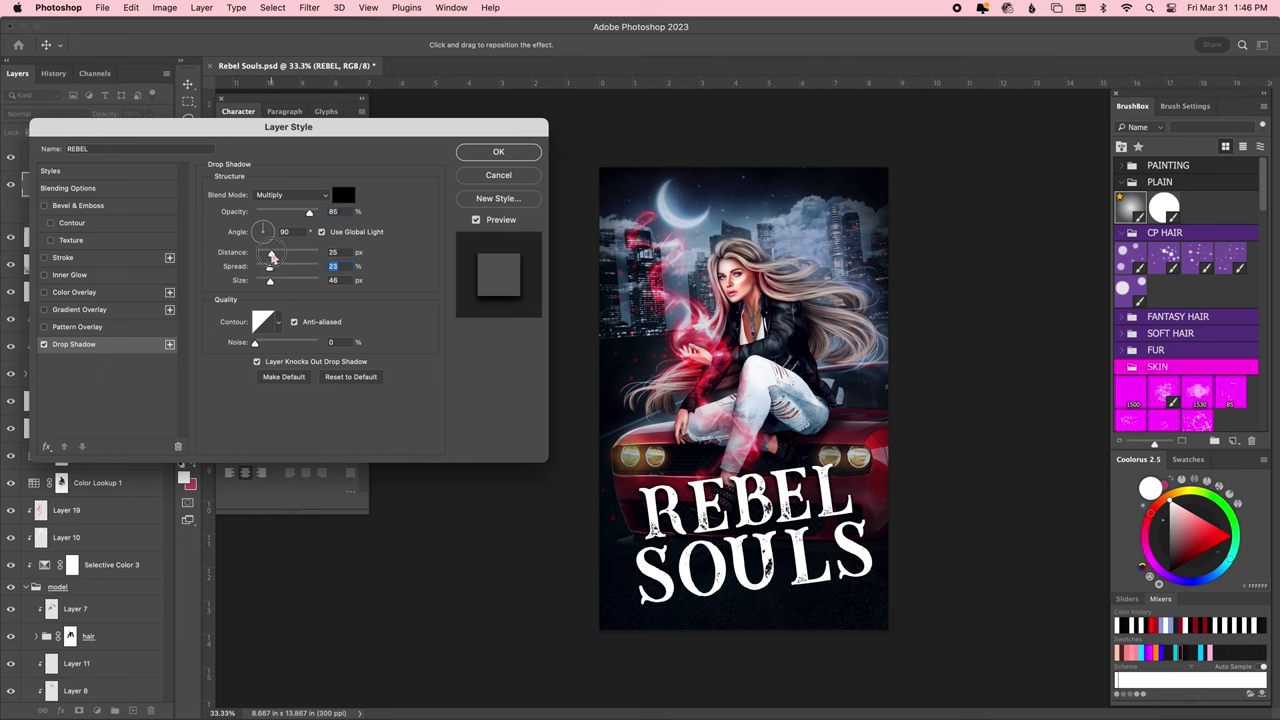
pyautogui.press('Tab')
pyautogui.click(498, 151)
pyautogui.rightClick(118, 168)
pyautogui.click(163, 212)
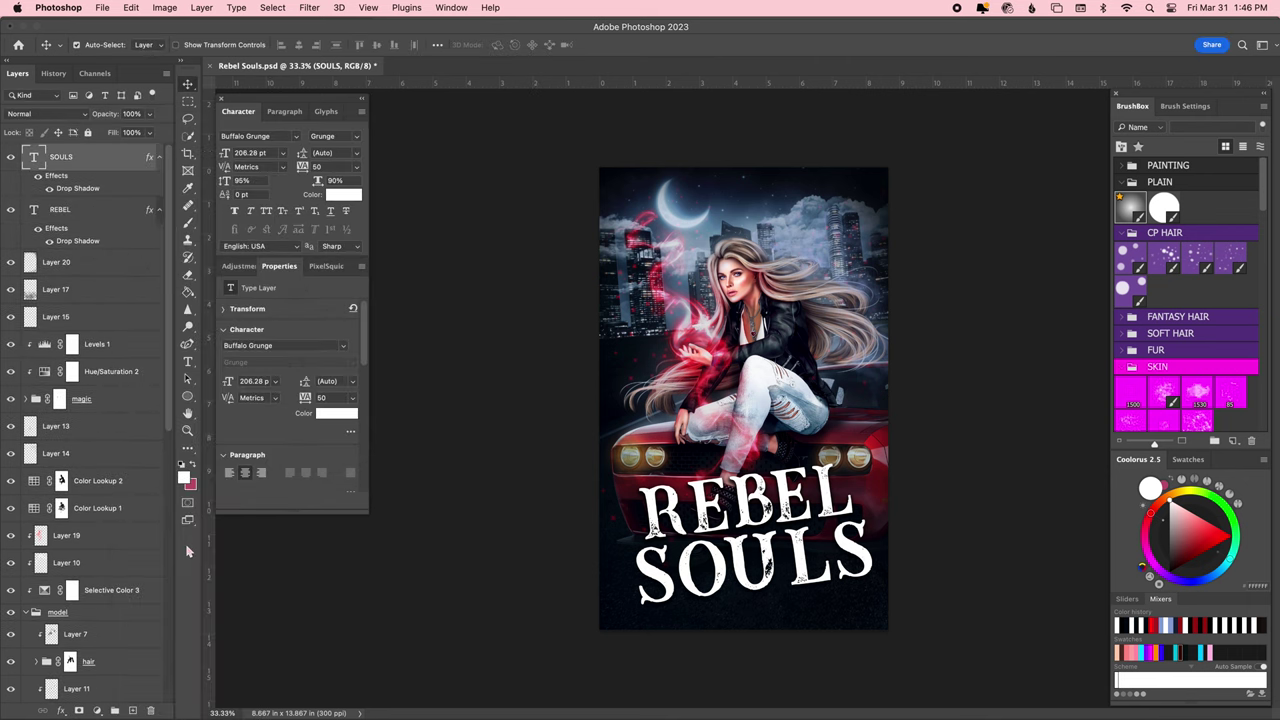
# Tilt both title layers further counter-clockwise.
pyautogui.keyDown('shift'); pyautogui.click(100, 157); pyautogui.keyUp('shift')
pyautogui.hotkey('ctrl', 't')
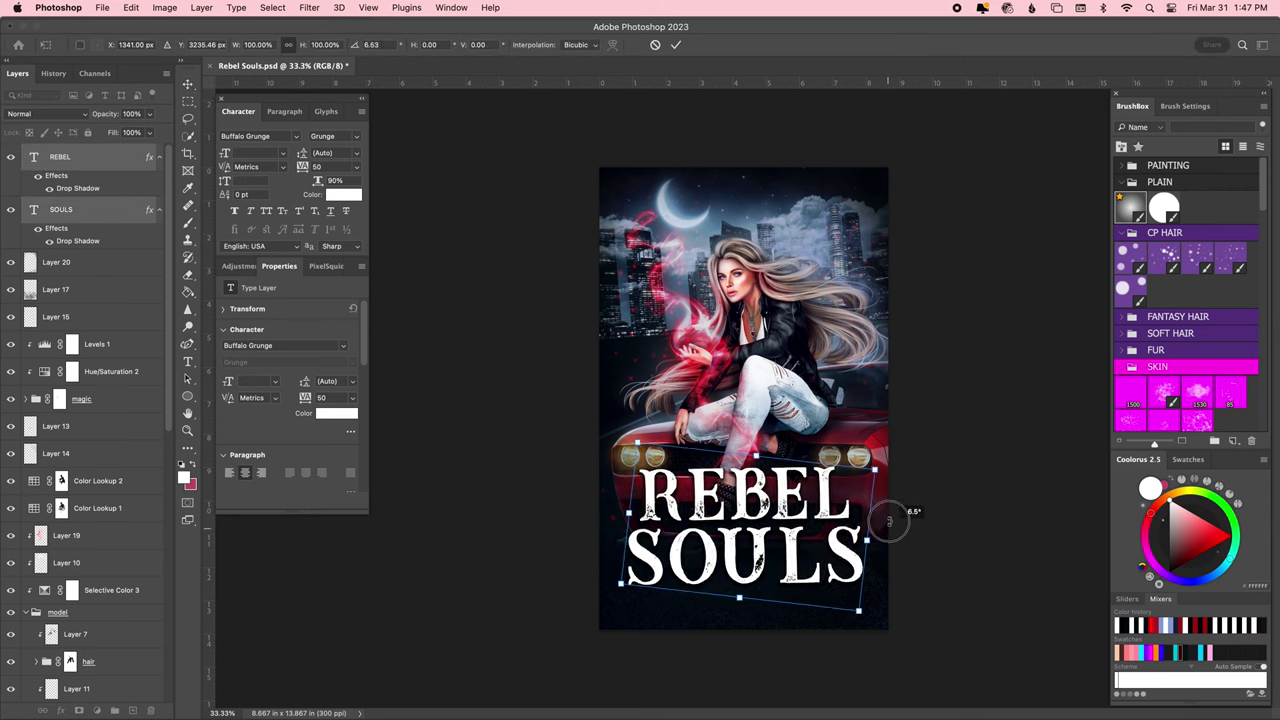
pyautogui.moveTo(891, 518); pyautogui.dragTo(888, 490)
pyautogui.press('Return')
# Widen the title letter spacing to 100.
pyautogui.click(357, 166)
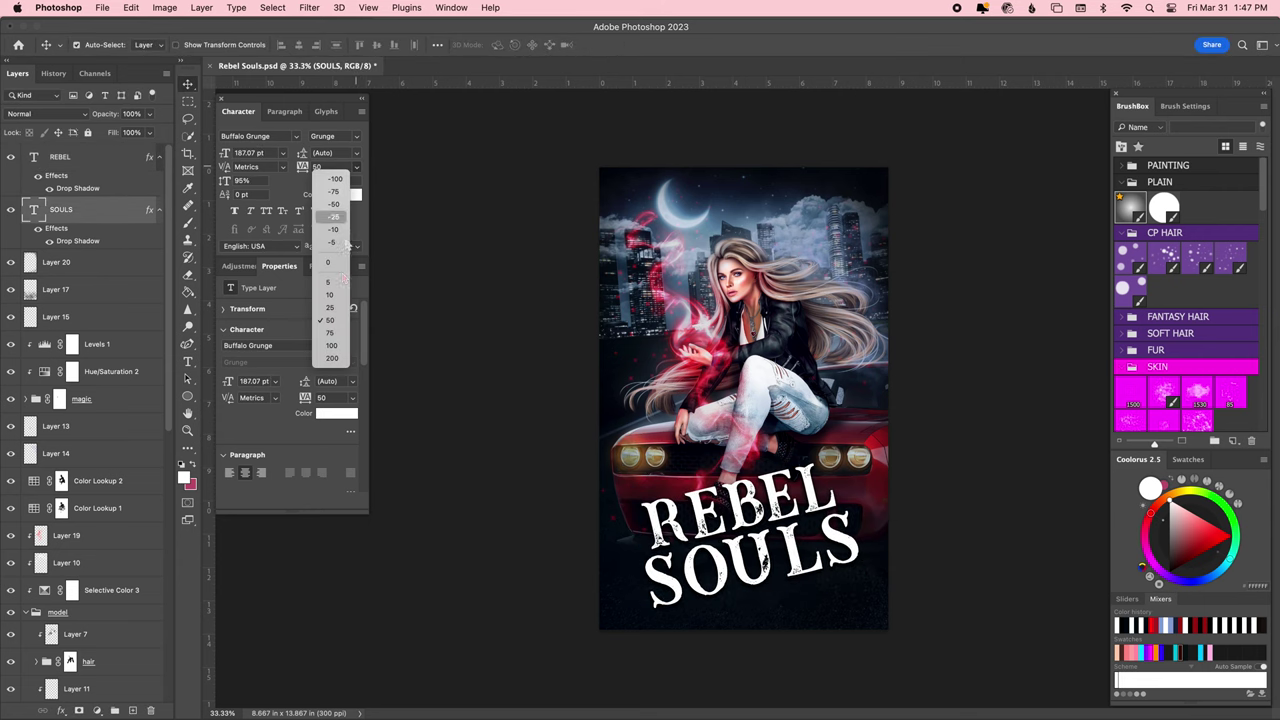
pyautogui.click(331, 345)
pyautogui.click(100, 157)
pyautogui.click(357, 166)
pyautogui.click(331, 345)
pyautogui.click(100, 262)
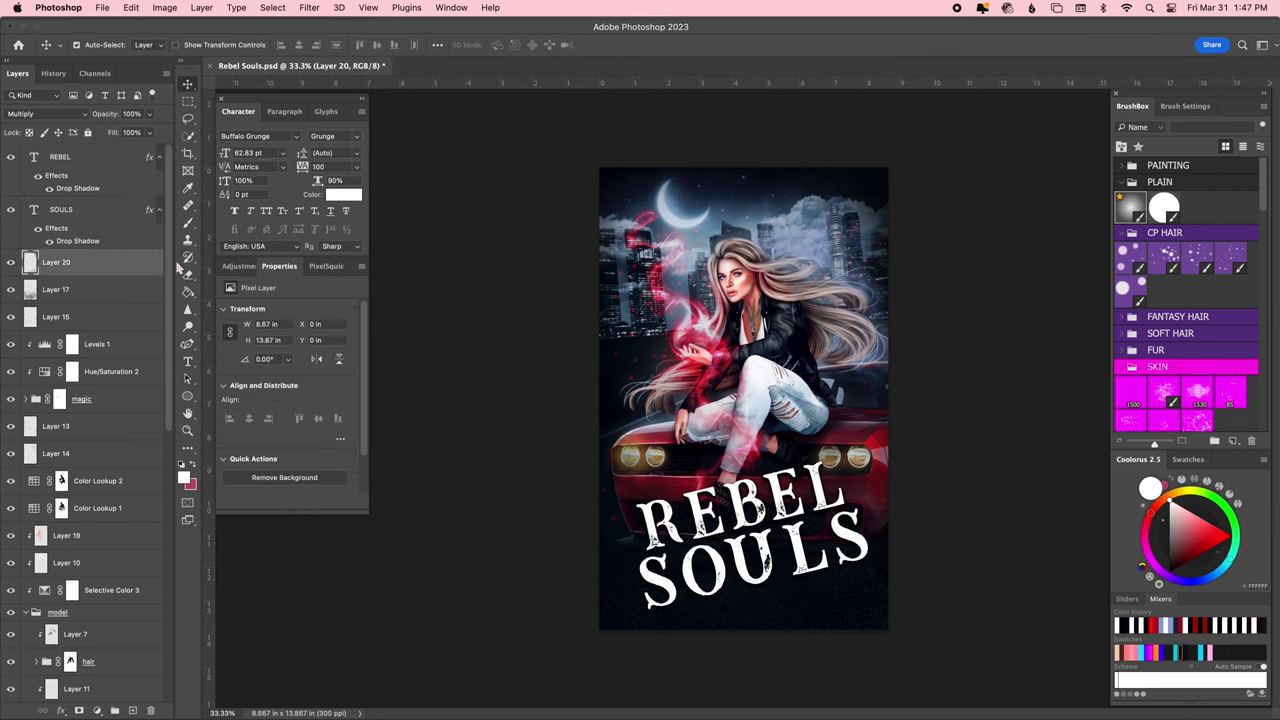
pyautogui.click(187, 396)
# Draw a rectangle frame with a 25 px stroke and 60 px corner radius.
pyautogui.moveTo(613, 262); pyautogui.dragTo(856, 406)
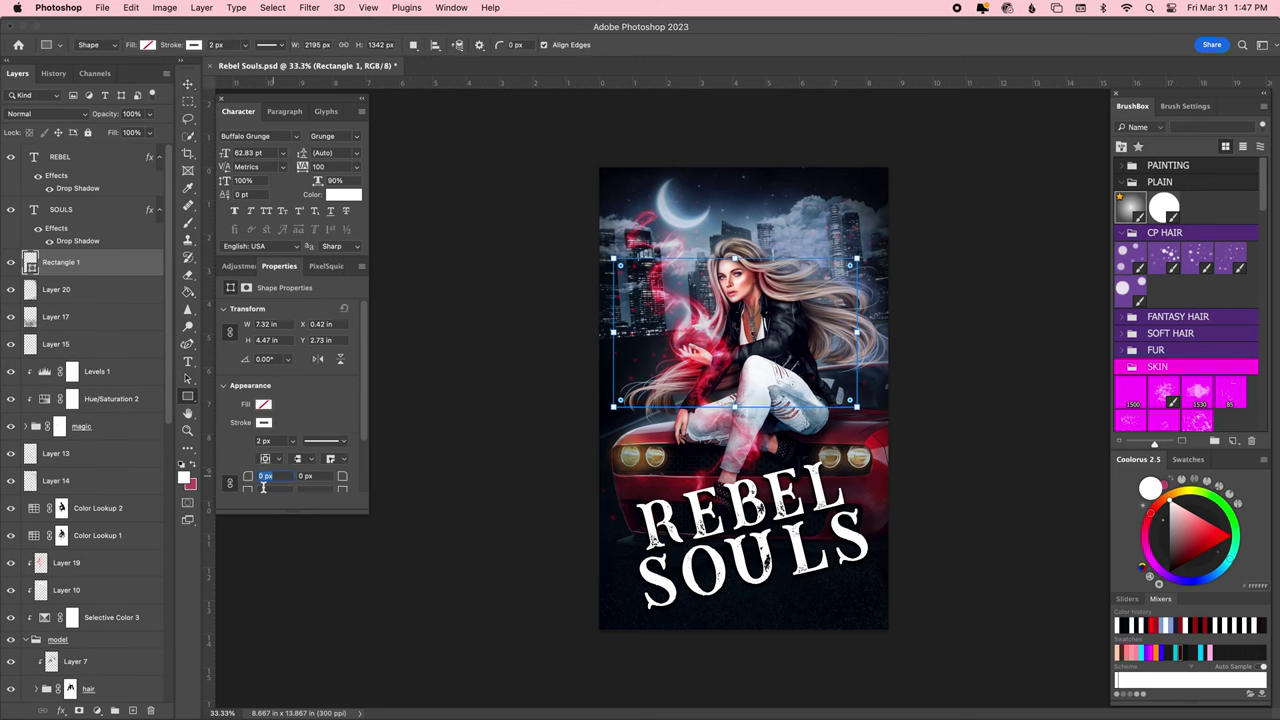
pyautogui.write('20')
pyautogui.press('Return')
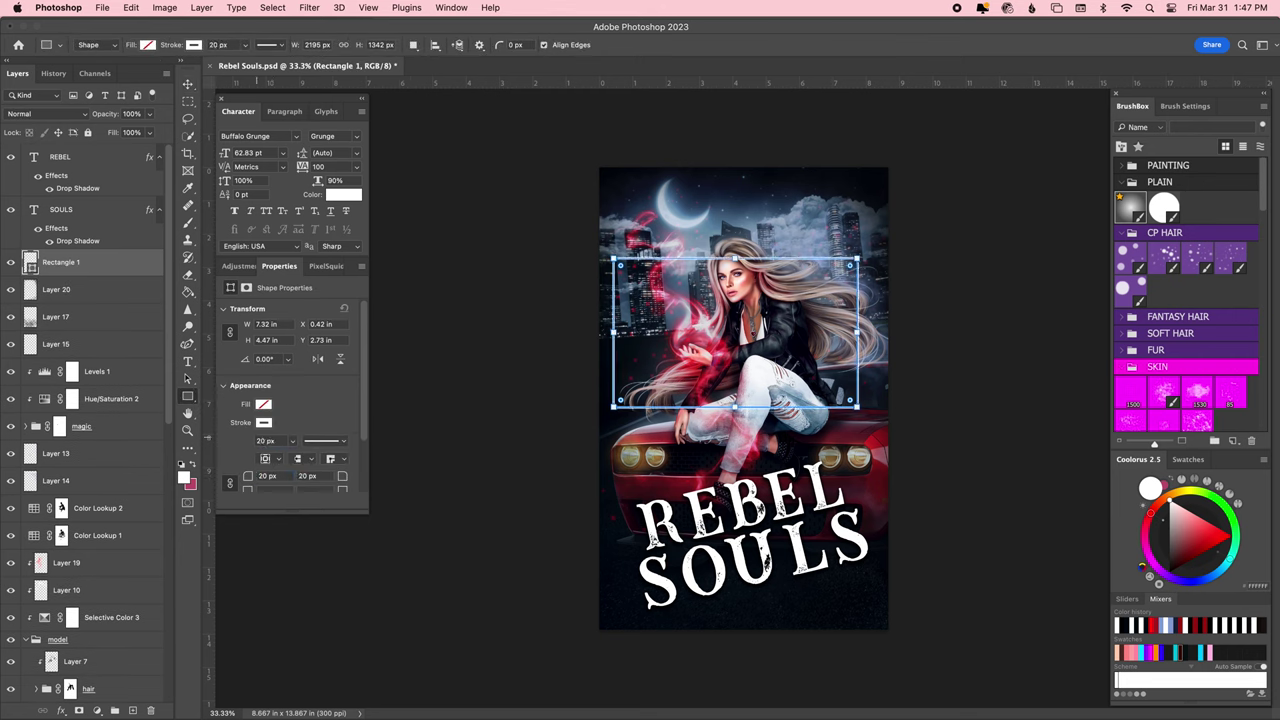
pyautogui.press('Return')
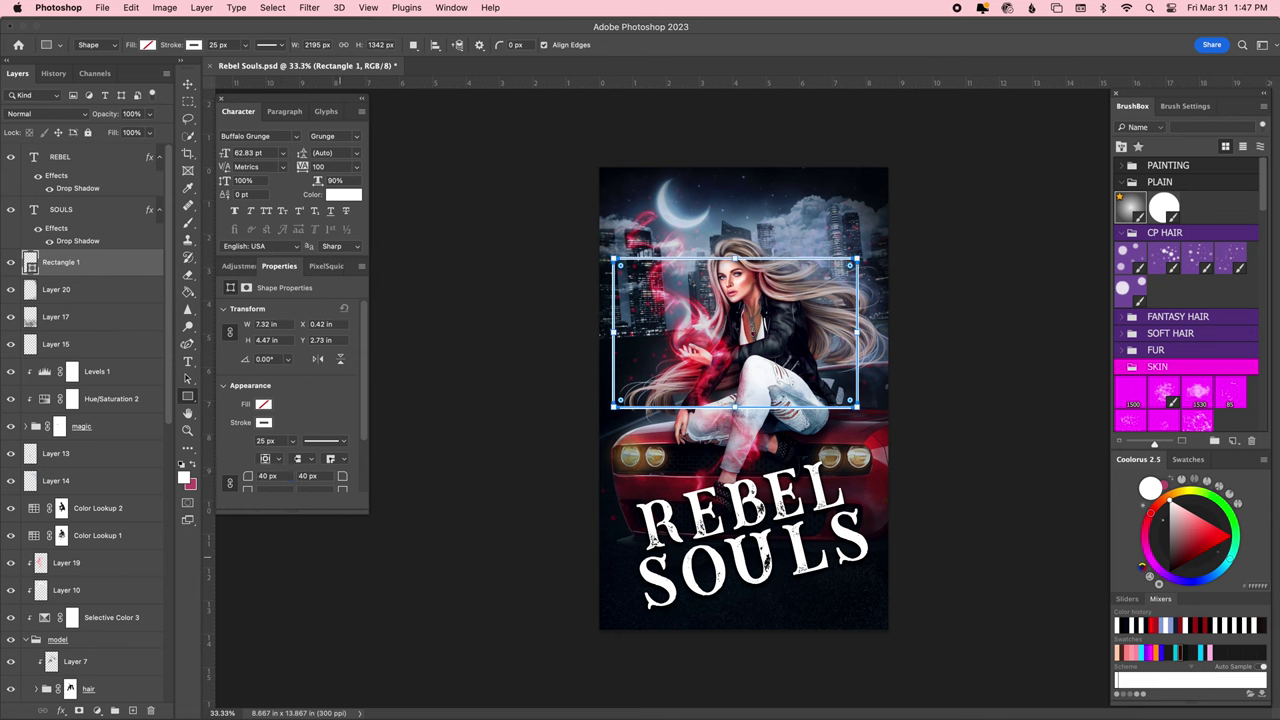
pyautogui.write('60')
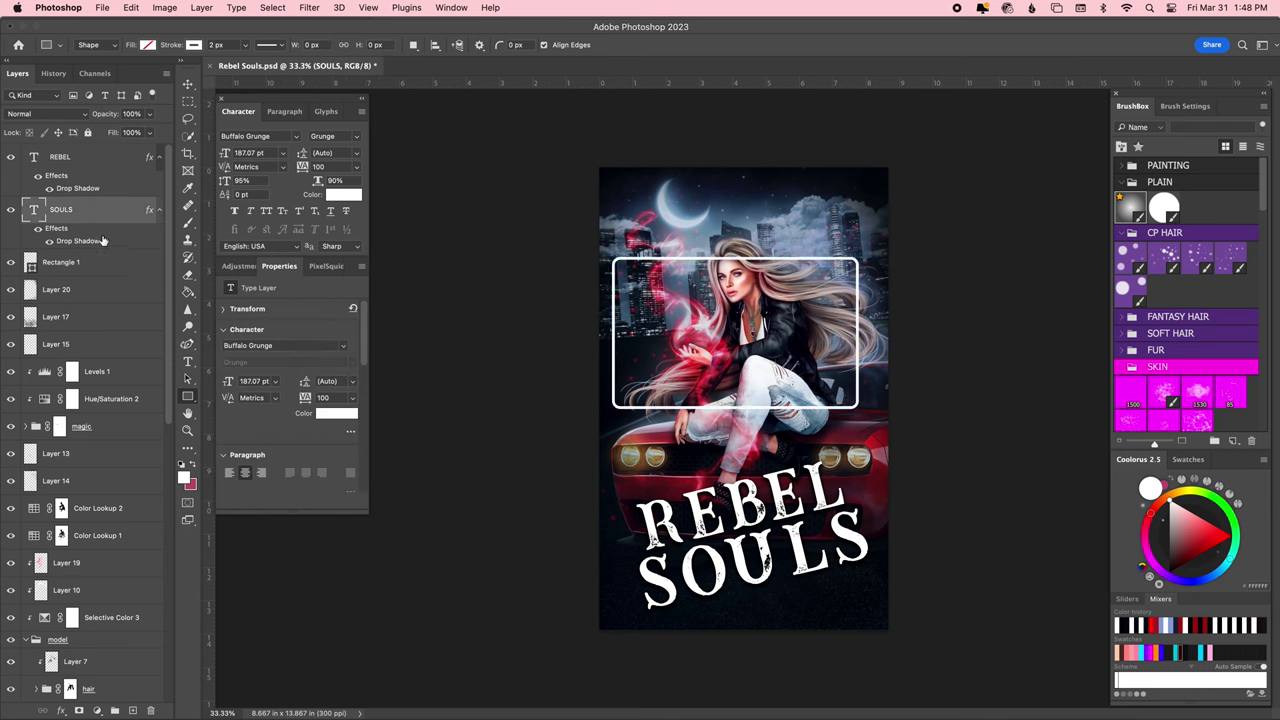
# Fit and tilt the frame over the REBEL SOULS title and give it a drop shadow.
pyautogui.hotkey('ctrl', 't')
pyautogui.moveTo(891, 337)
pyautogui.mouseDown()
pyautogui.moveTo(914, 517)
pyautogui.moveTo(893, 526)
pyautogui.mouseUp()
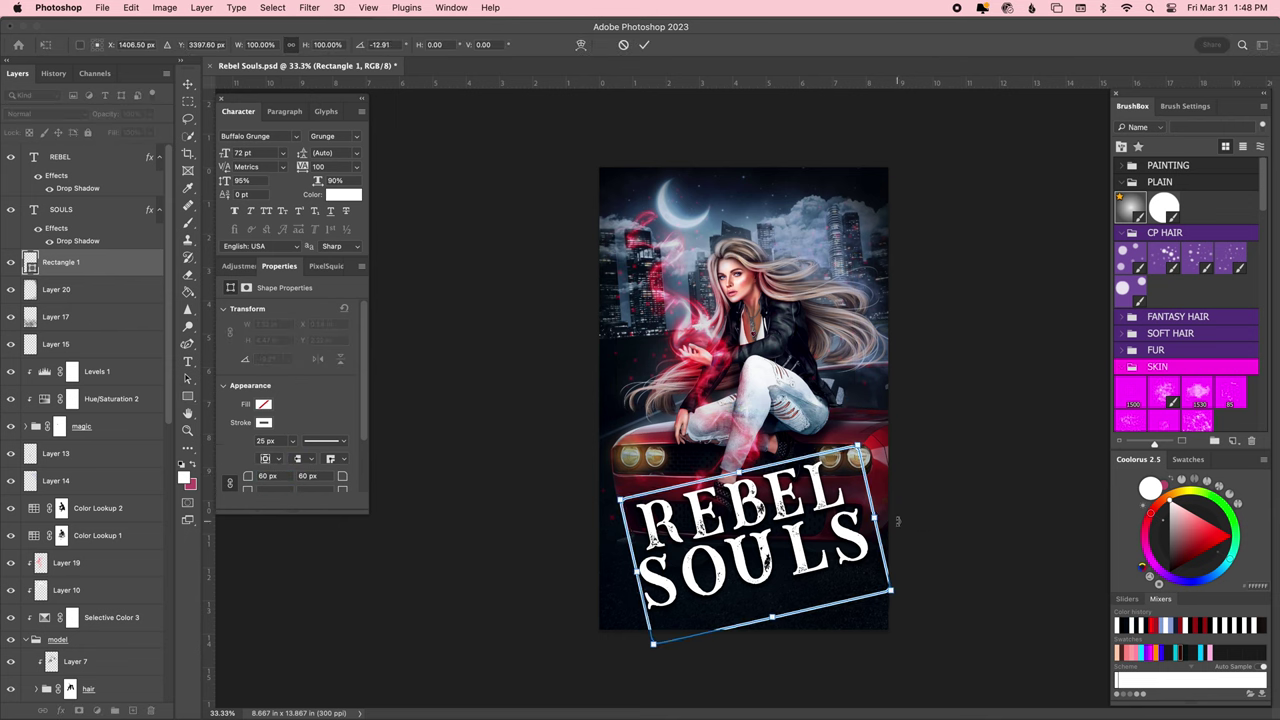
pyautogui.moveTo(770, 618); pyautogui.dragTo(762, 594)
pyautogui.moveTo(873, 518); pyautogui.dragTo(868, 510)
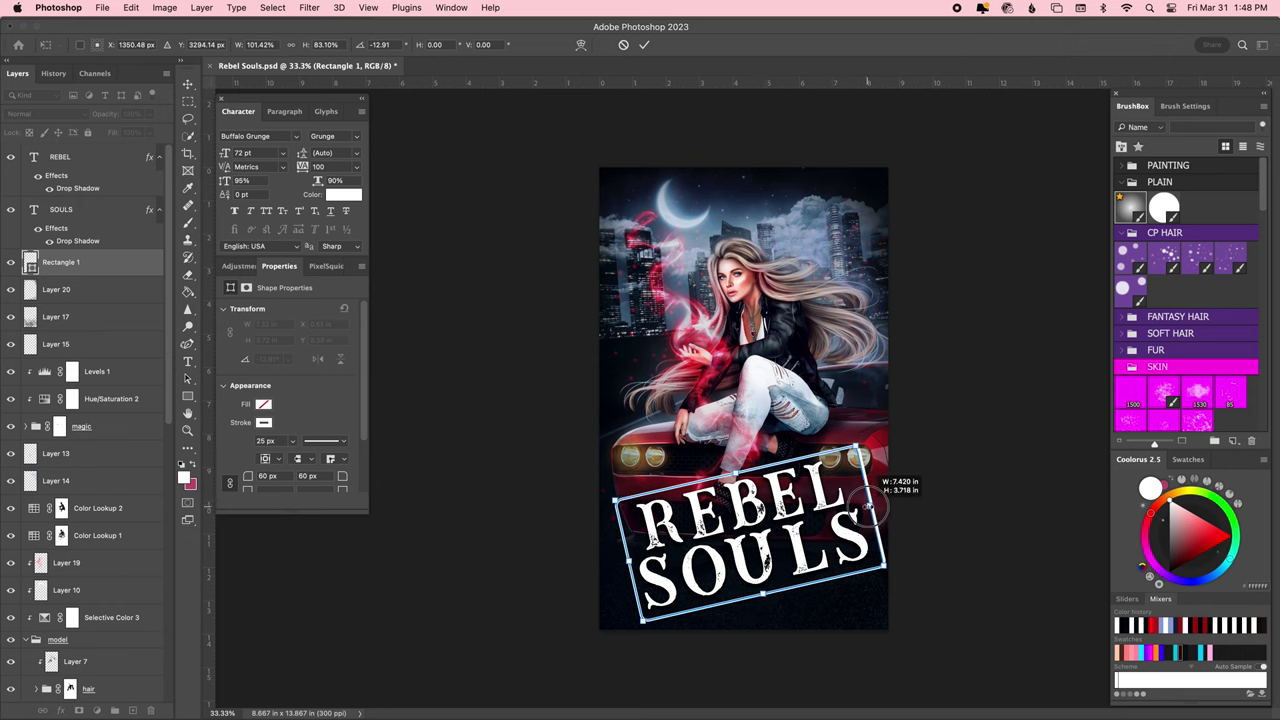
pyautogui.press('Return')
pyautogui.doubleClick(120, 262)
pyautogui.click(100, 363)
pyautogui.click(500, 150)
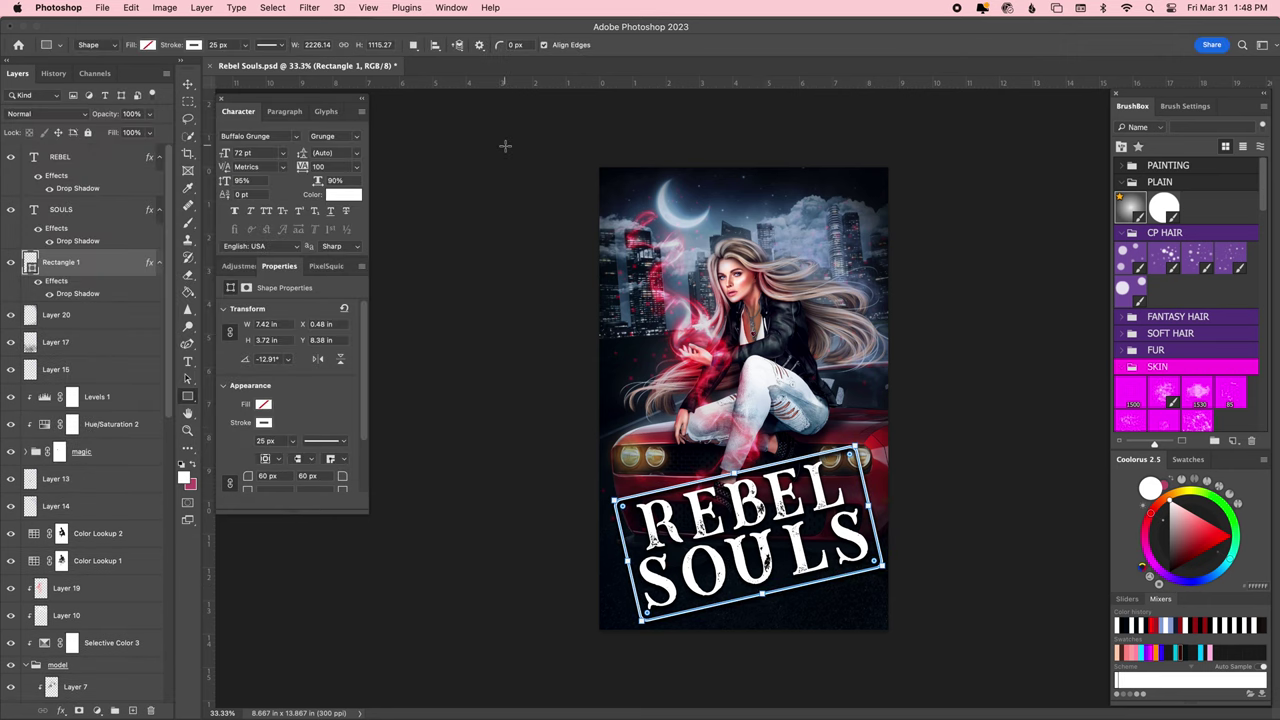
# Add a new empty layer and set up a black 1500 brush and the eraser.
pyautogui.hotkey('ctrl', 'shift', 'alt', 'n')
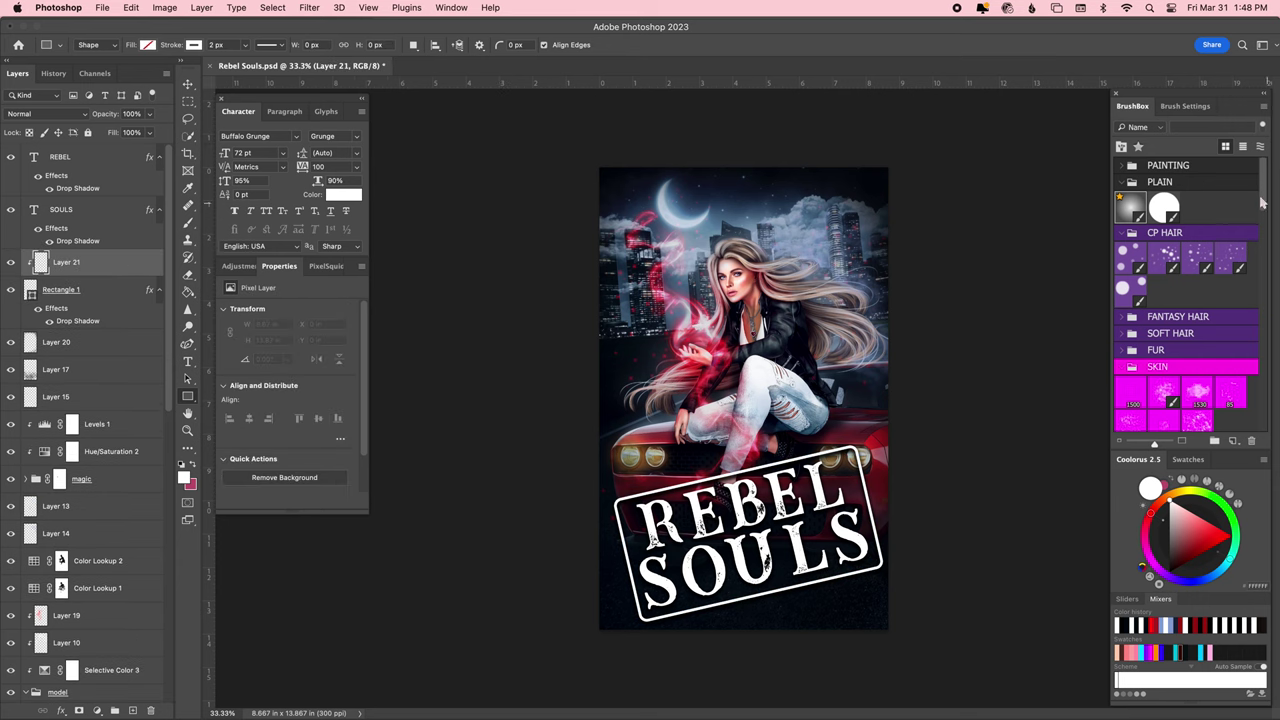
pyautogui.moveTo(1262, 203)
pyautogui.mouseDown()
pyautogui.moveTo(1260, 278)
pyautogui.moveTo(1261, 263)
pyautogui.mouseUp()
pyautogui.click(1157, 275)
pyautogui.click(1168, 571)
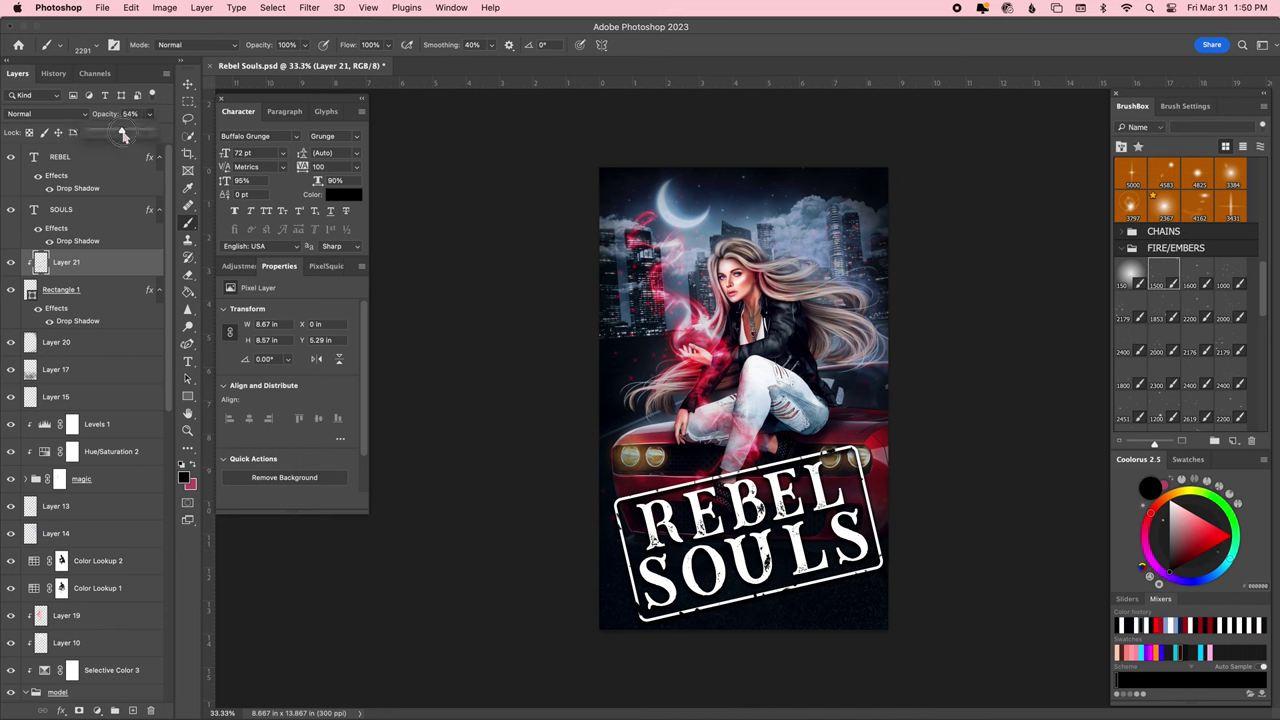
pyautogui.press('e')
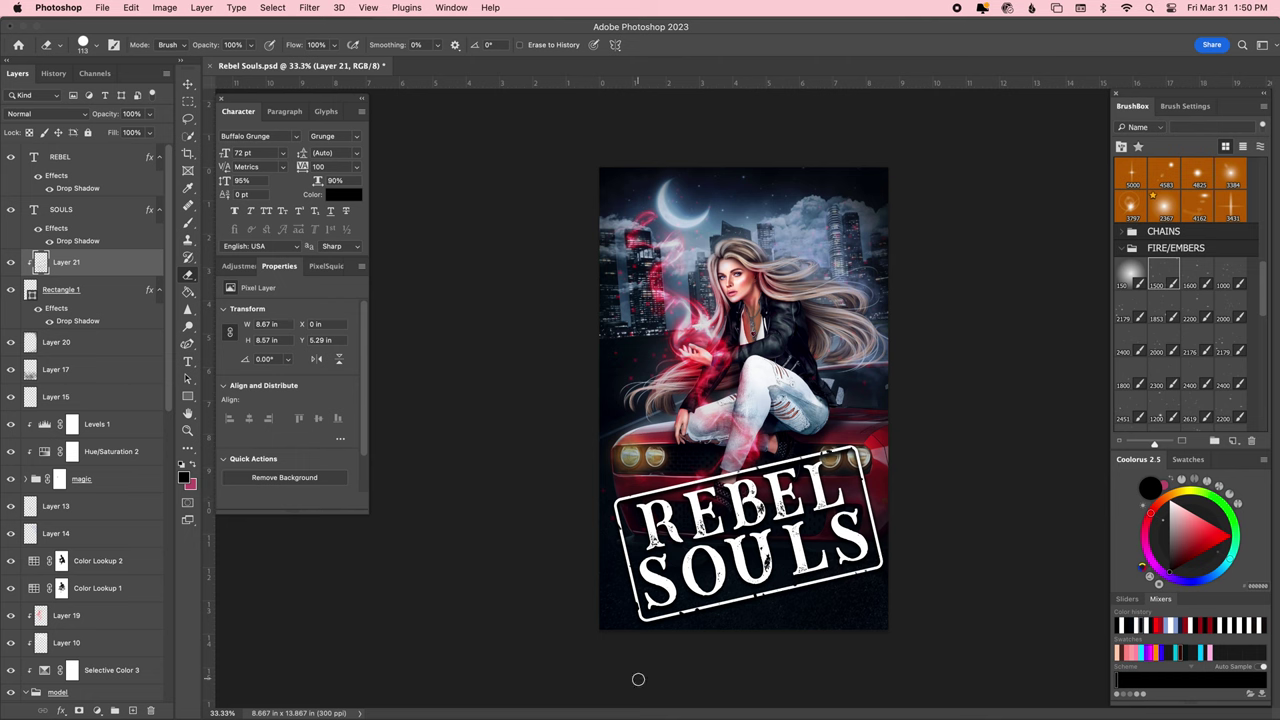
# Rotate the frame and title together to -7.30° and resize the stamp.
pyautogui.click(61, 289)
pyautogui.keyDown('shift'); pyautogui.click(60, 157); pyautogui.keyUp('shift')
pyautogui.hotkey('ctrl', 't')
pyautogui.moveTo(895, 455)
pyautogui.mouseDown()
pyautogui.moveTo(810, 515)
pyautogui.moveTo(908, 483)
pyautogui.mouseUp()
pyautogui.press('Return')
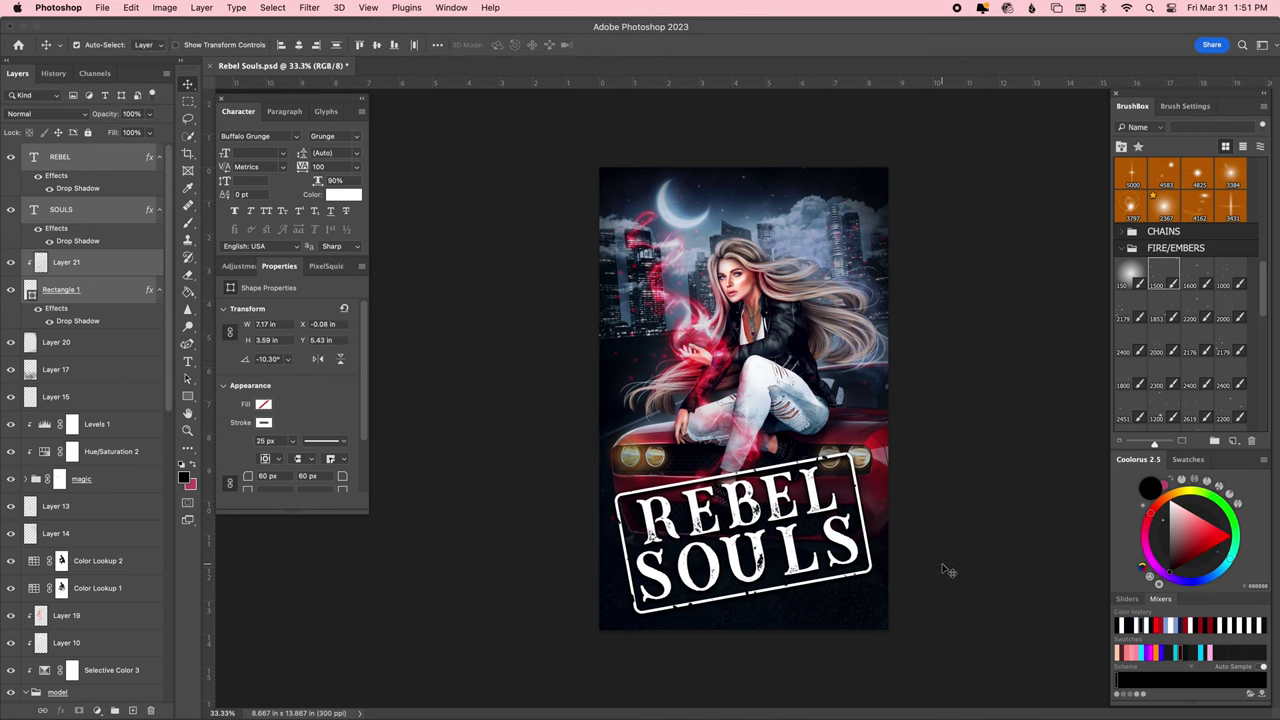
pyautogui.hotkey('ctrl', 't')
pyautogui.moveTo(944, 570); pyautogui.dragTo(920, 457)
pyautogui.press('Return')
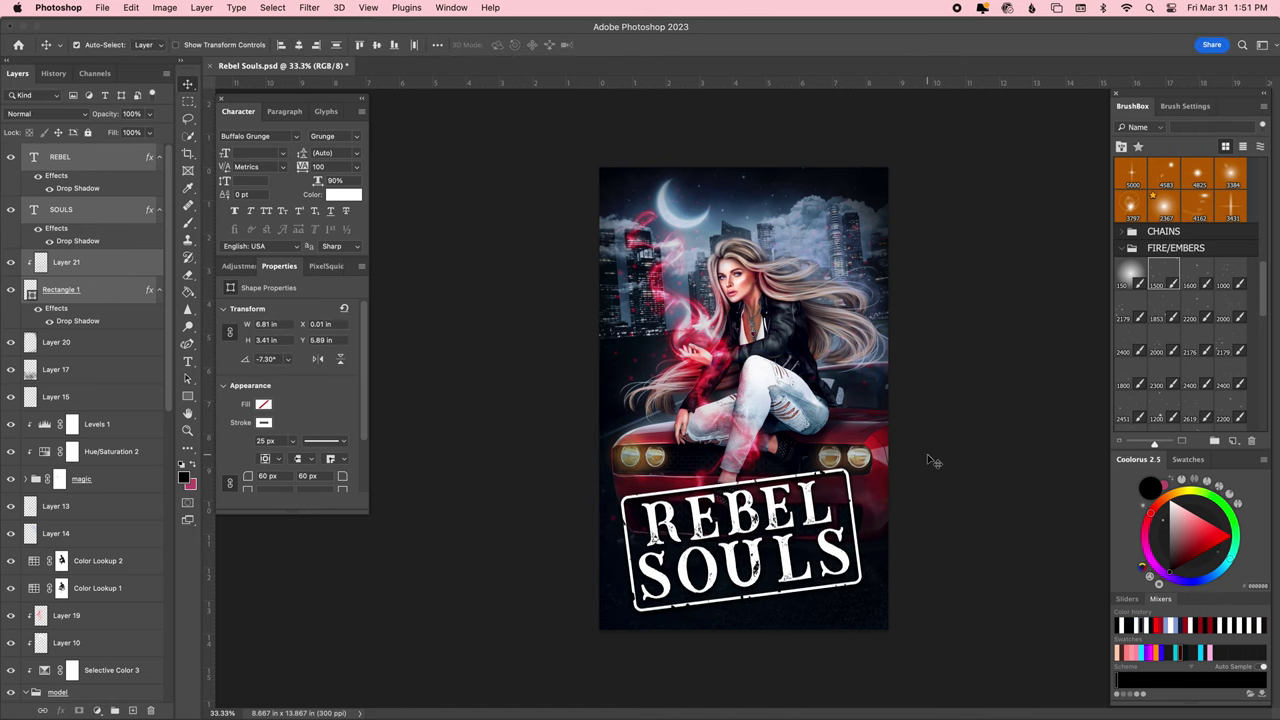
# Type AUTHOR NAME at the top and try the Masculine and Cinzel fonts.
pyautogui.click(697, 208)
pyautogui.write('tAUTHOR NAME')
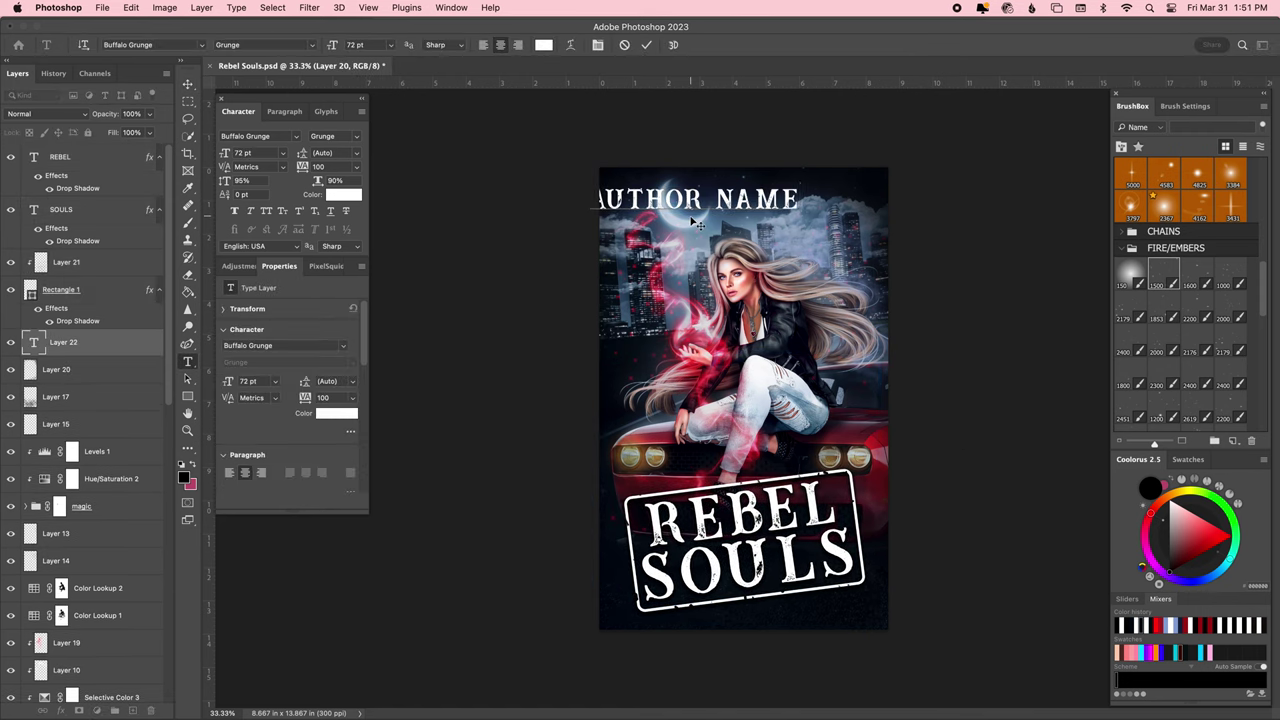
pyautogui.hotkey('ctrl', 'Return')
pyautogui.click(255, 135)
pyautogui.write('masc')
pyautogui.press('Return')
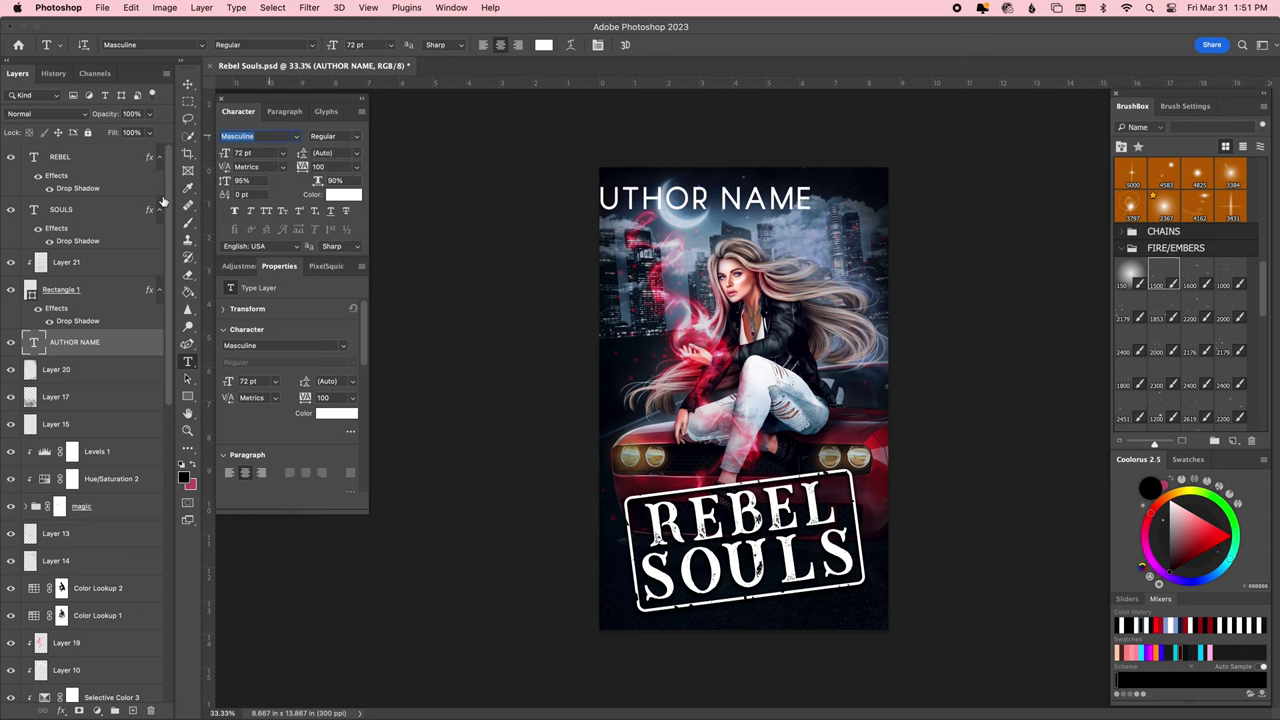
pyautogui.write('cinzel')
pyautogui.press('Return')
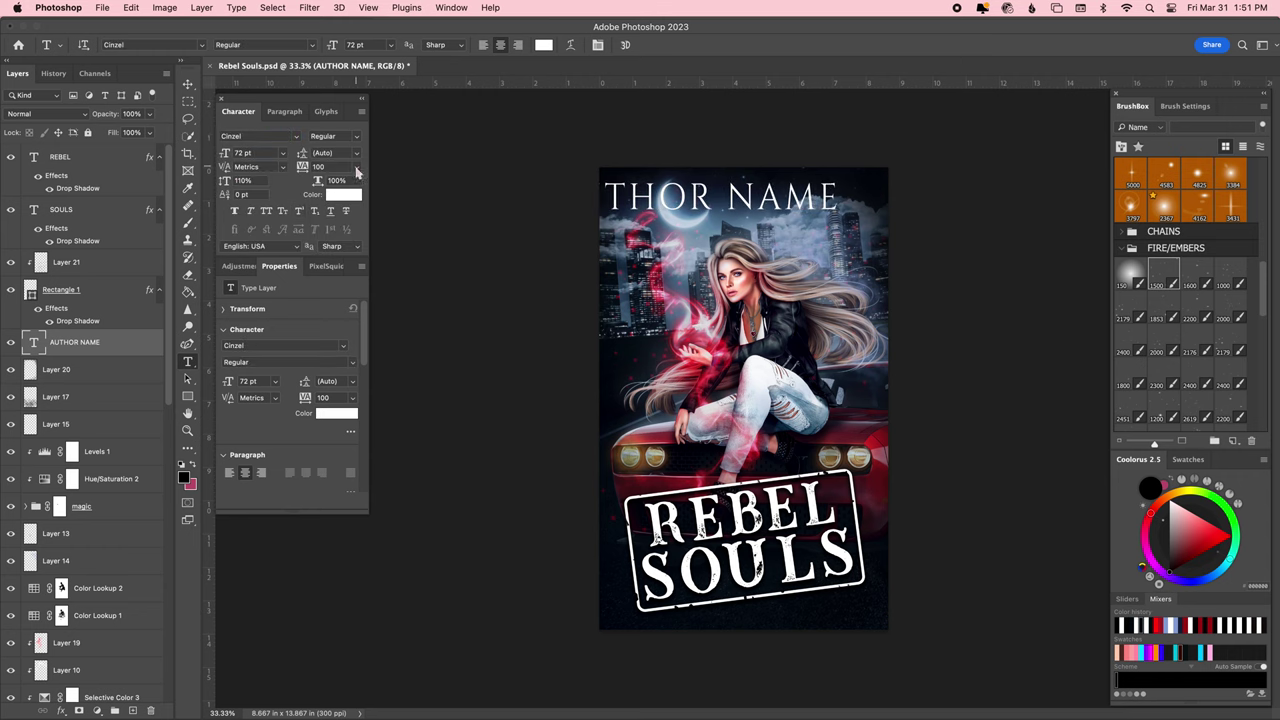
# Widen the AUTHOR NAME letter spacing to 200.
pyautogui.click(356, 166)
pyautogui.click(332, 368)
pyautogui.hotkey('ctrl', 't')
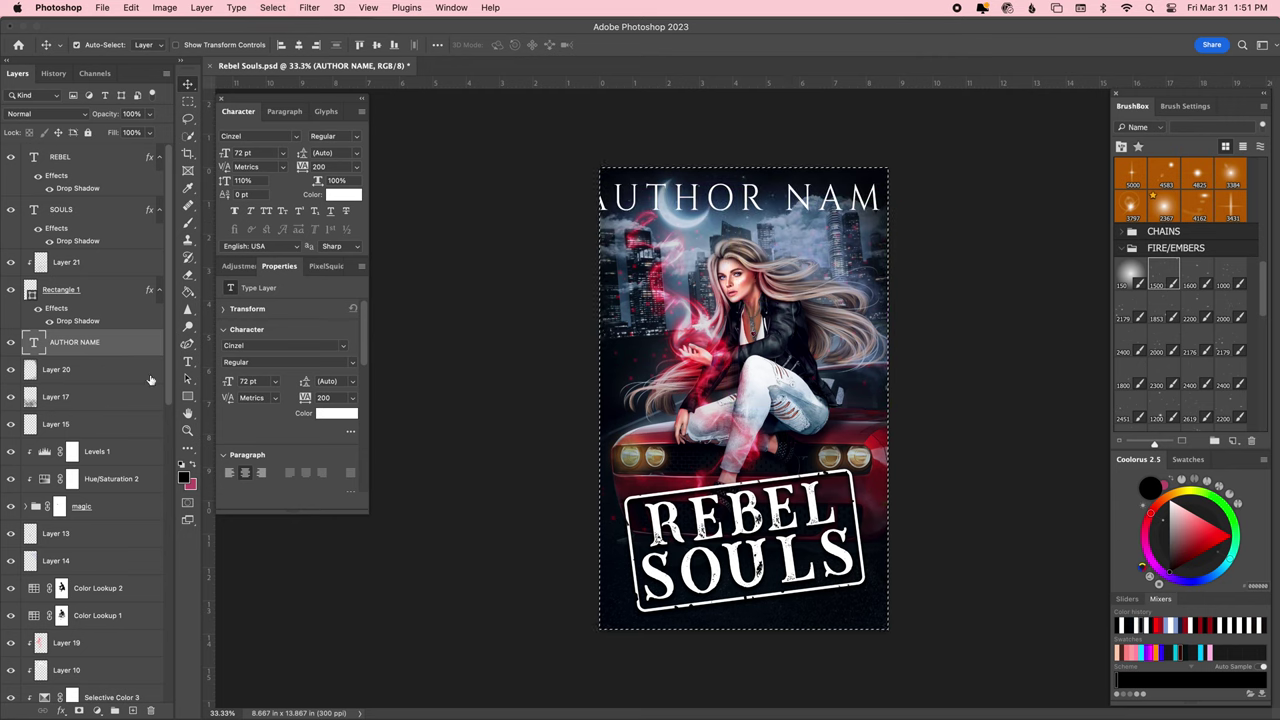
pyautogui.click(745, 590)
pyautogui.click(745, 560)
pyautogui.click(700, 515)
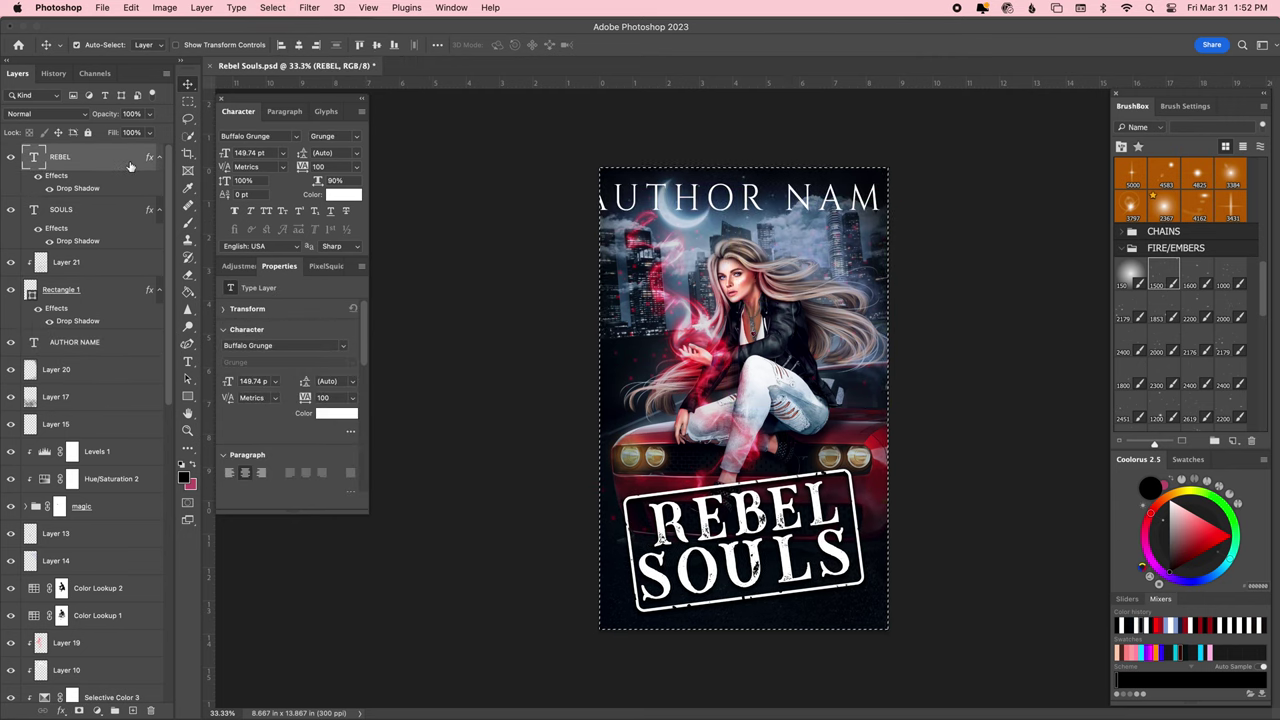
# Set the author name to Lucy Rose at 40 pt.
pyautogui.click(745, 200)
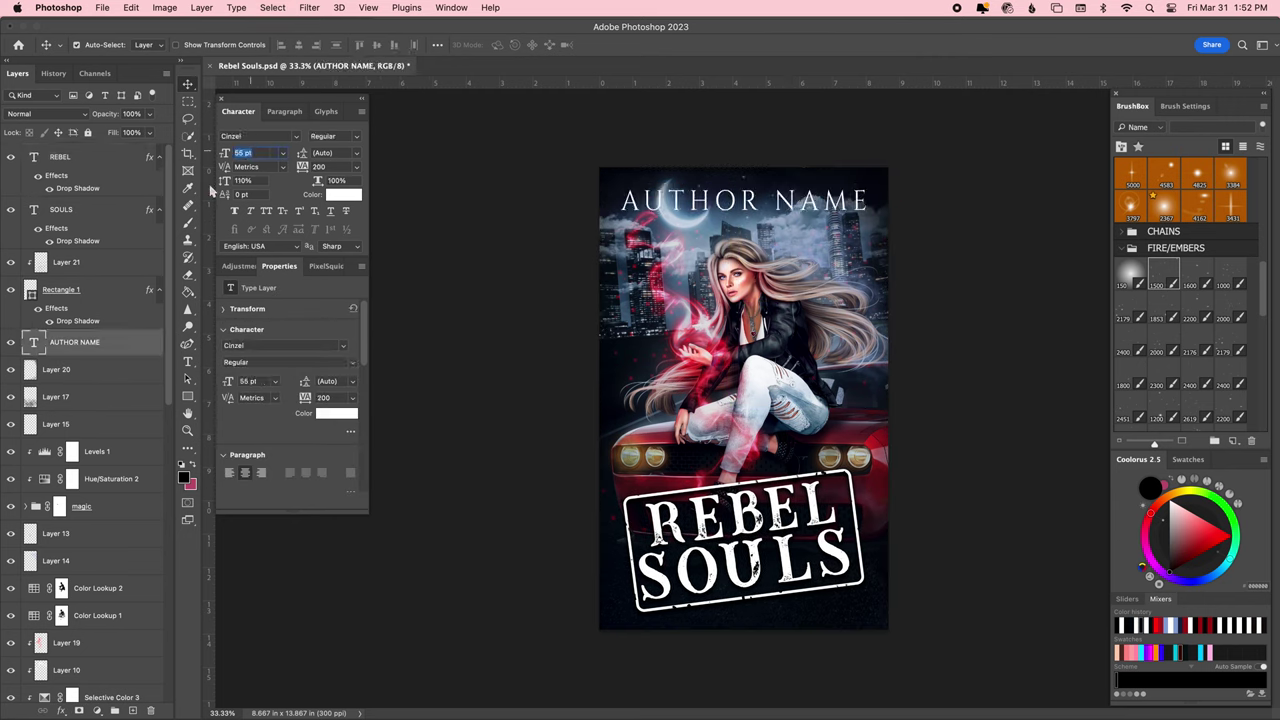
pyautogui.write('40')
pyautogui.press('Return')
pyautogui.click(258, 136)
pyautogui.write('rose')
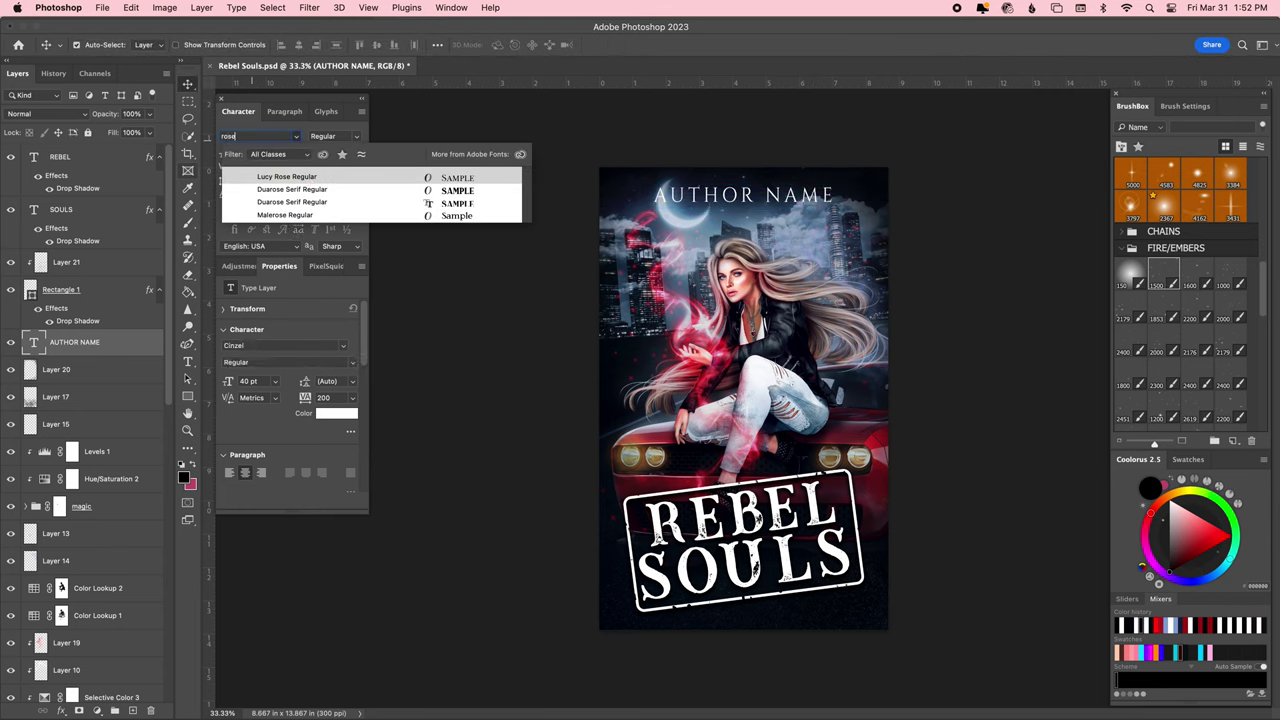
pyautogui.click(61, 710)
# Add a drop shadow to the author name and widen its tracking to 250.
pyautogui.click(110, 690)
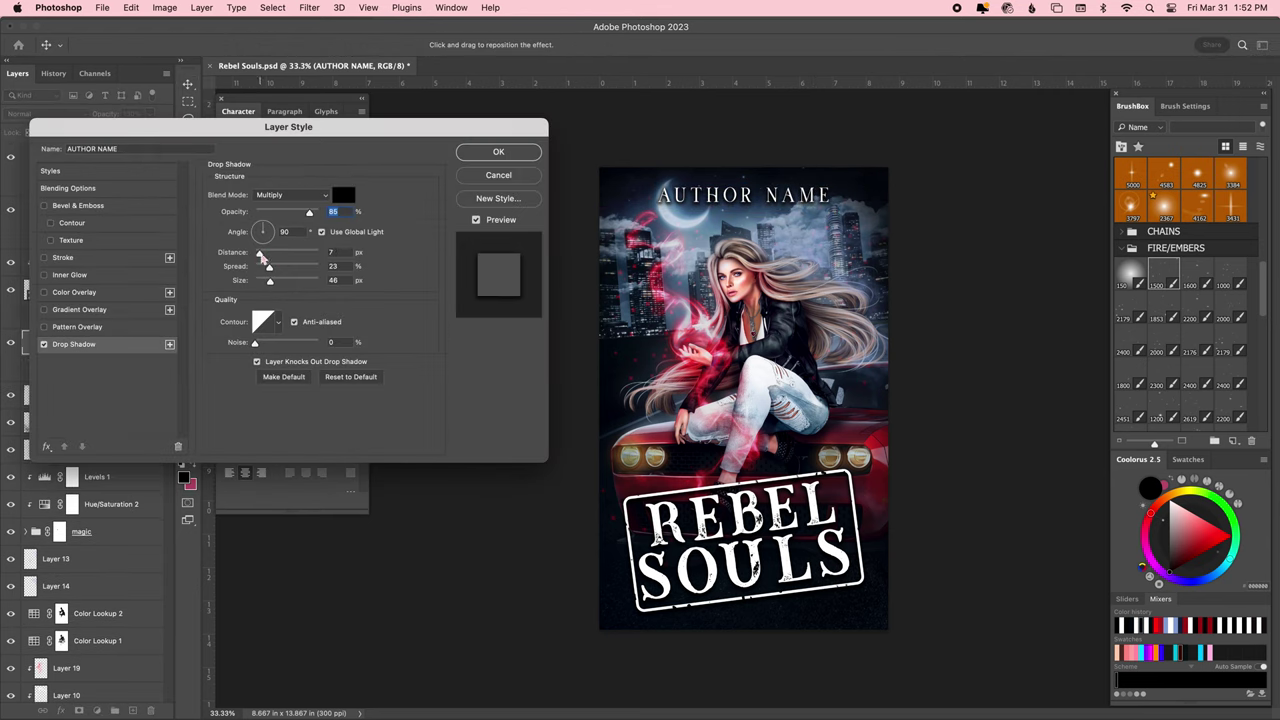
pyautogui.click(498, 151)
pyautogui.write('250')
pyautogui.press('Return')
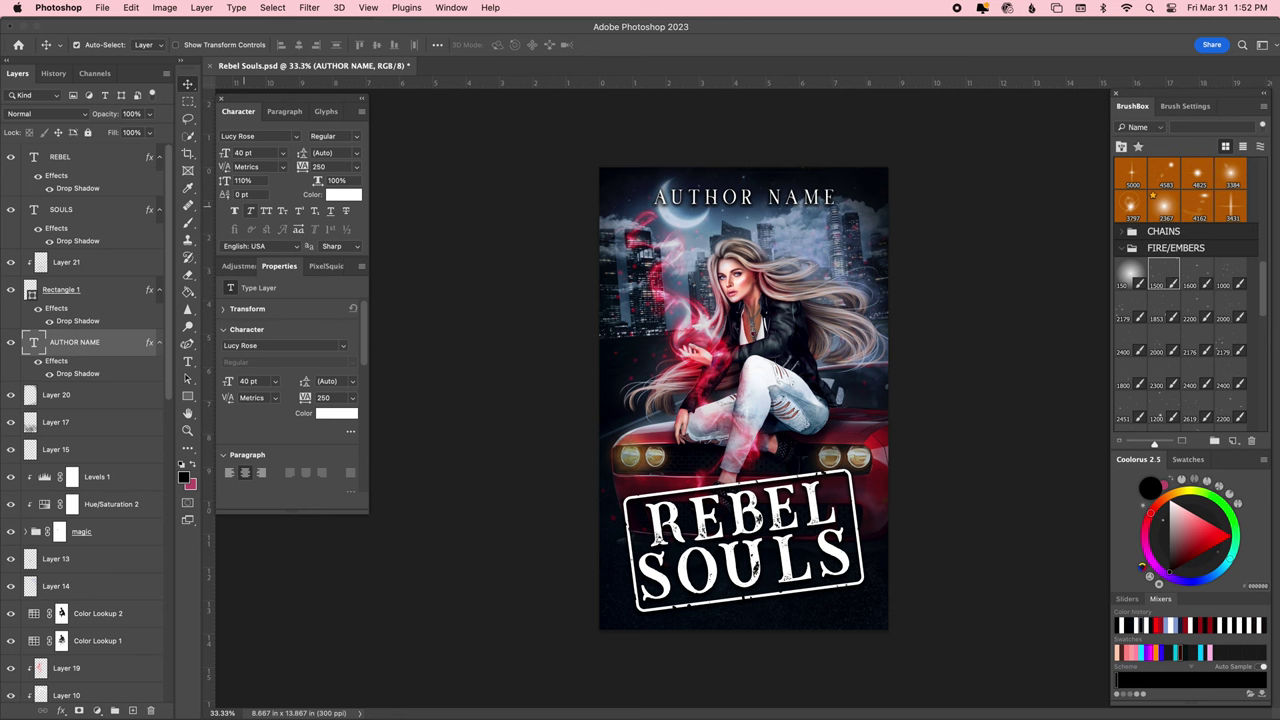
pyautogui.doubleClick(148, 342)
# Duplicate the author line just above it and retype it as A CAULDRON PRESS DESIGN in Masculine.
pyautogui.press('Return')
pyautogui.moveTo(745, 197); pyautogui.dragTo(745, 183)
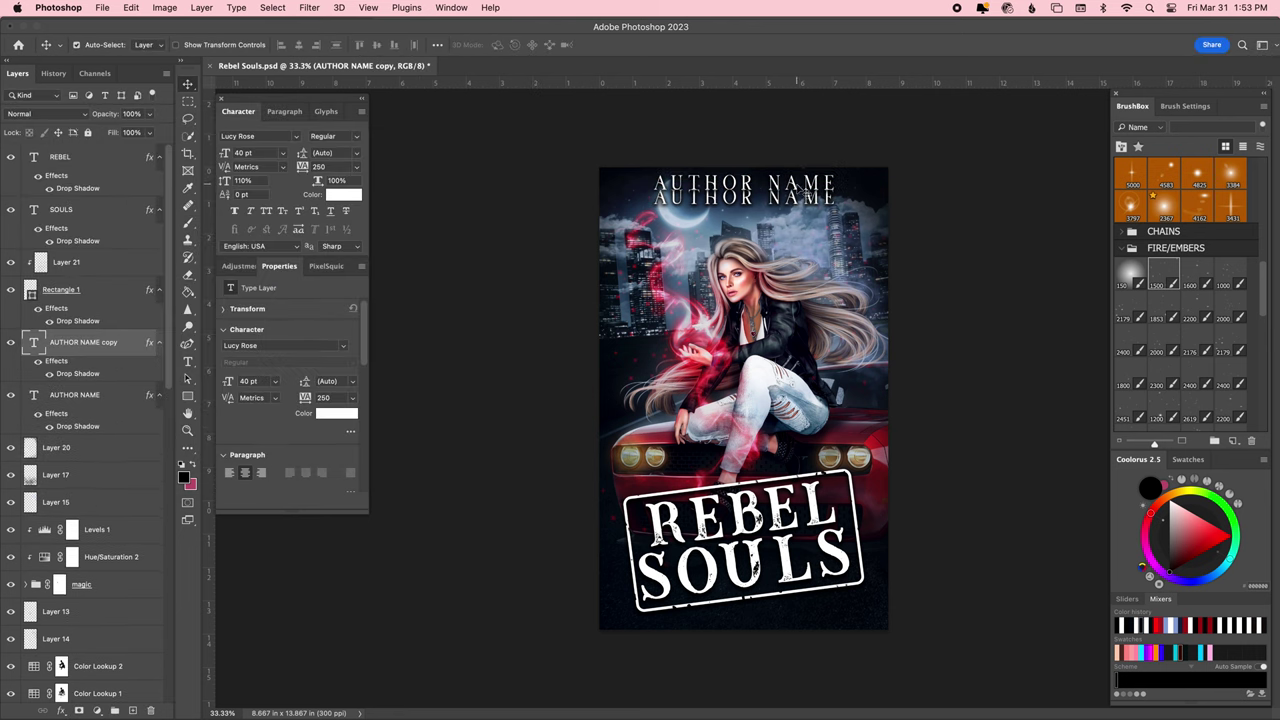
pyautogui.click(258, 136)
pyautogui.write('Masculine')
pyautogui.press('Return')
pyautogui.doubleClick(750, 185)
pyautogui.write('A CA')
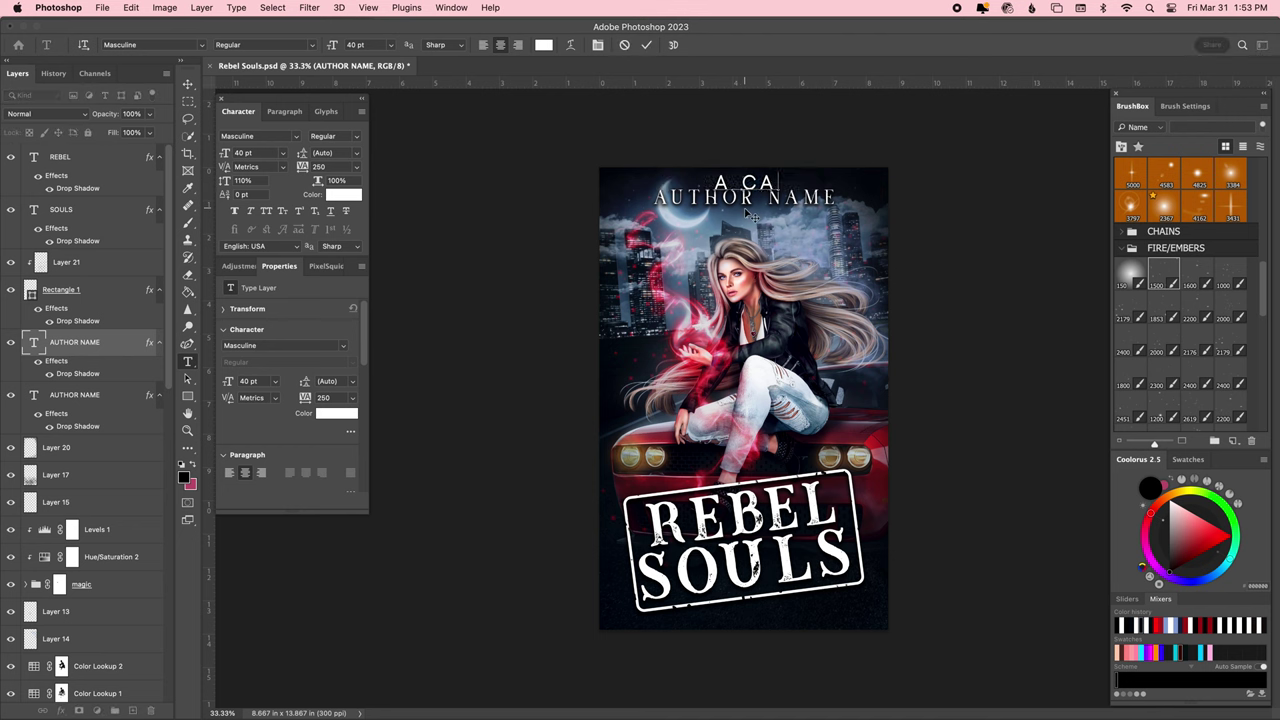
pyautogui.write('ULDRON PRESS DESIGN')
pyautogui.press('Escape')
pyautogui.press('Tab')
pyautogui.write('90')
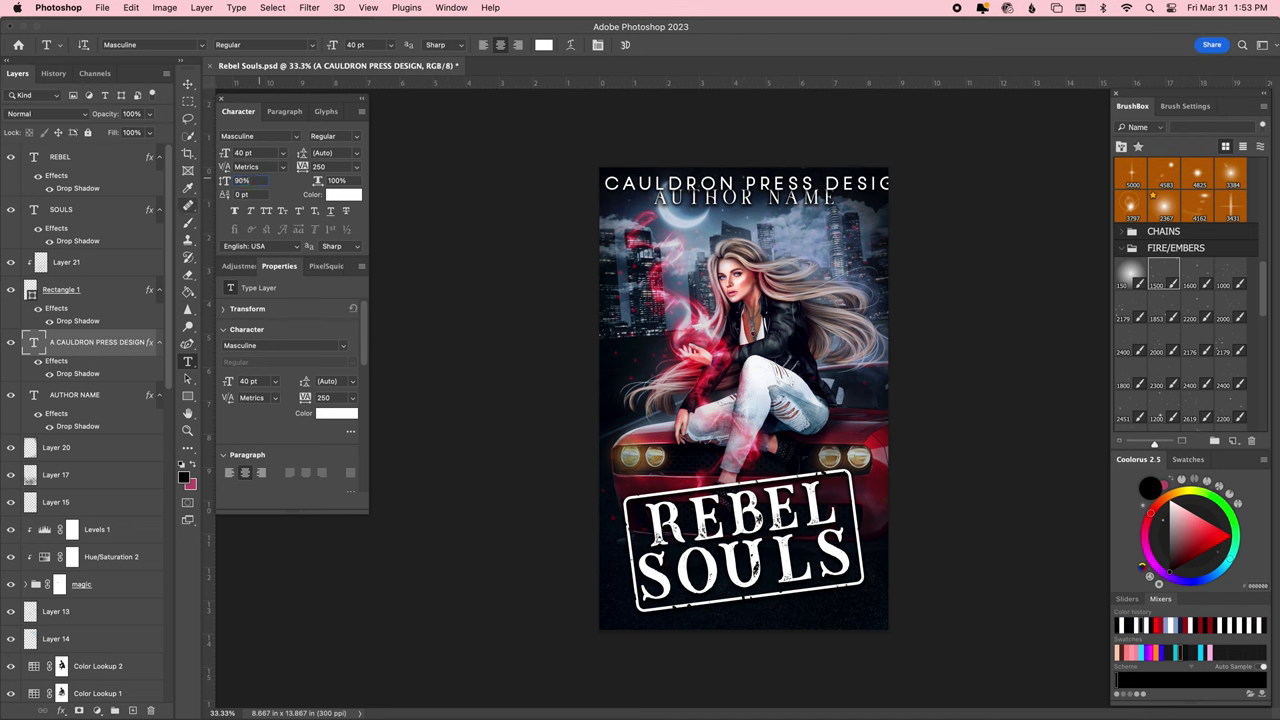
# Size the publisher line at 20 pt with 400 tracking, saving along the way.
pyautogui.click(356, 166)
pyautogui.click(330, 364)
pyautogui.write('14')
pyautogui.press('Return')
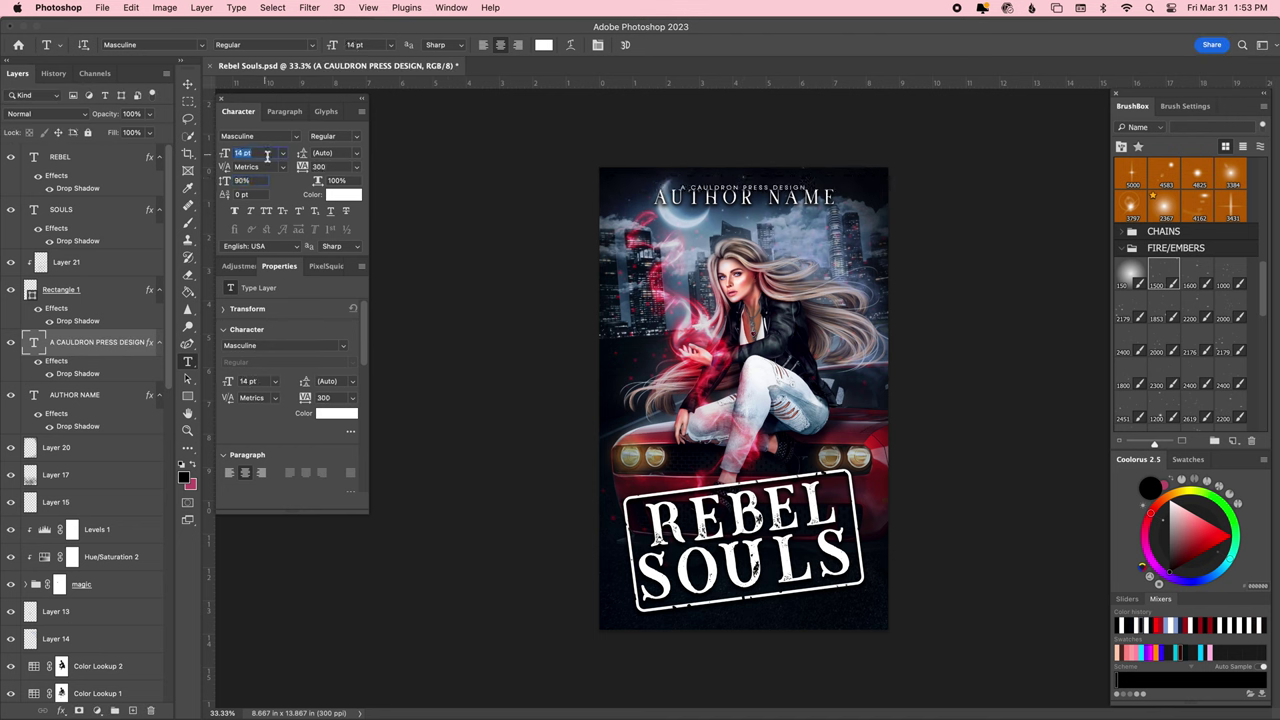
pyautogui.hotkey('ctrl', 'shift', '.')
pyautogui.press('v')
pyautogui.hotkey('ctrl', 's')
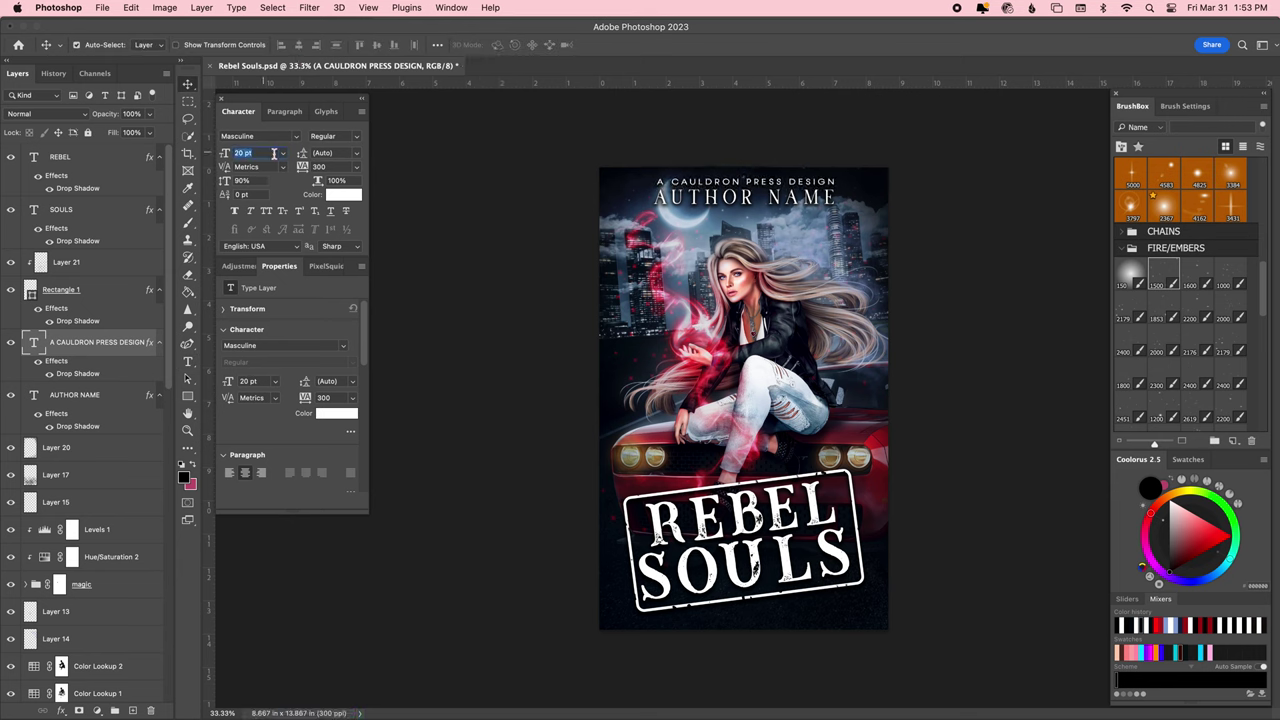
pyautogui.press('Tab')
pyautogui.press('Tab')
pyautogui.press('Tab')
pyautogui.write('400')
pyautogui.press('Return')
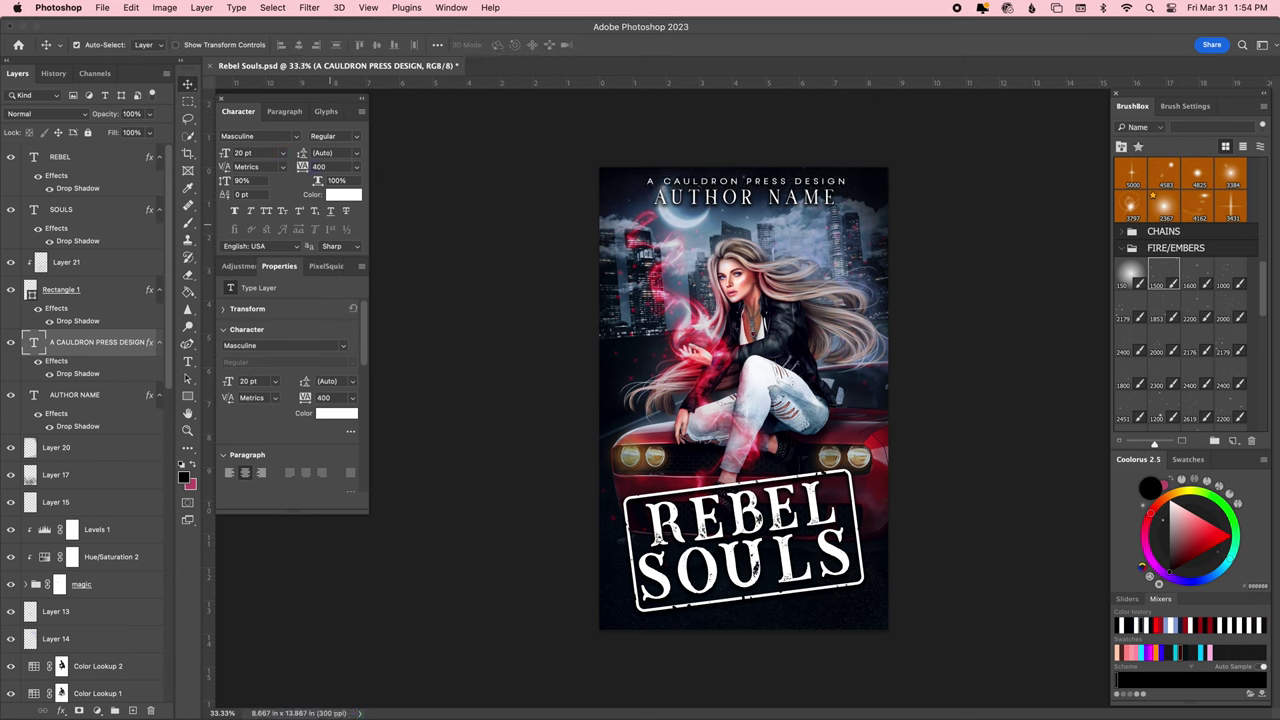
# Nudge both top text lines down, reorder AUTHOR NAME in the layer stack, and save.
pyautogui.keyDown('super'); pyautogui.click(128, 398); pyautogui.keyUp('super')
pyautogui.hotkey('shift', 'Down')
pyautogui.hotkey('shift', 'Down')
pyautogui.click(128, 398)
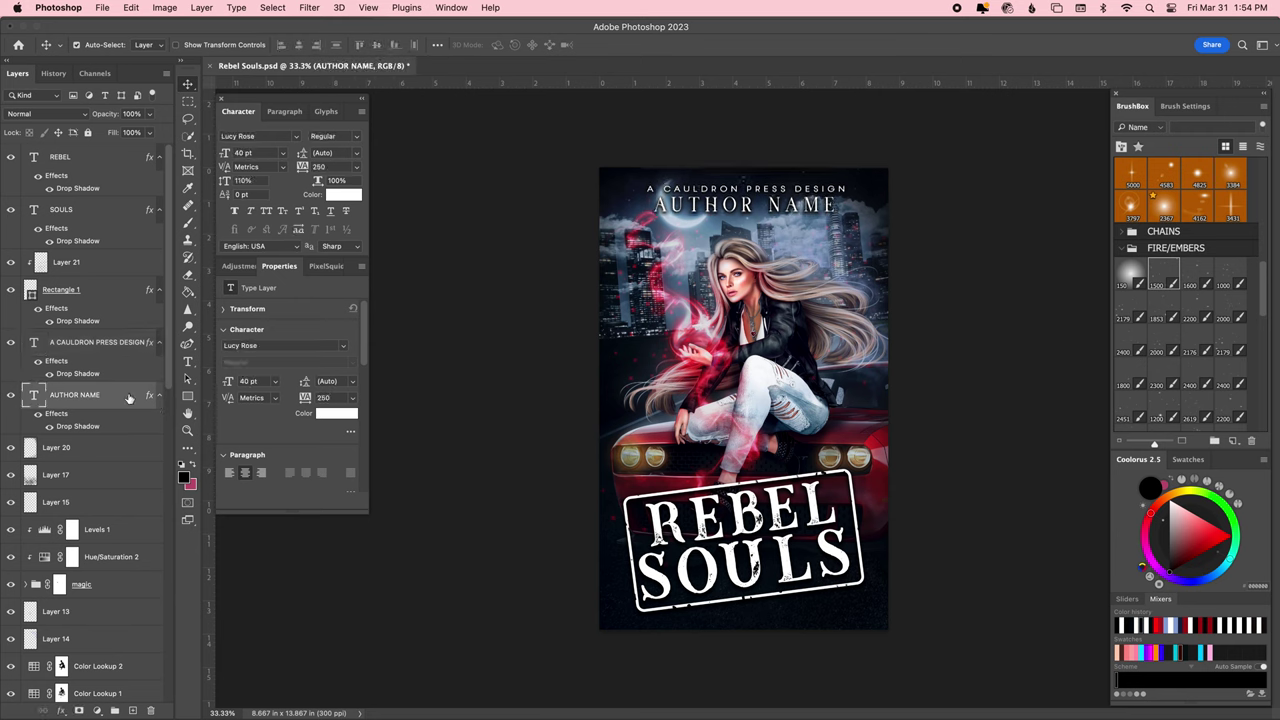
pyautogui.moveTo(128, 398); pyautogui.dragTo(125, 338)
pyautogui.press('super+s')
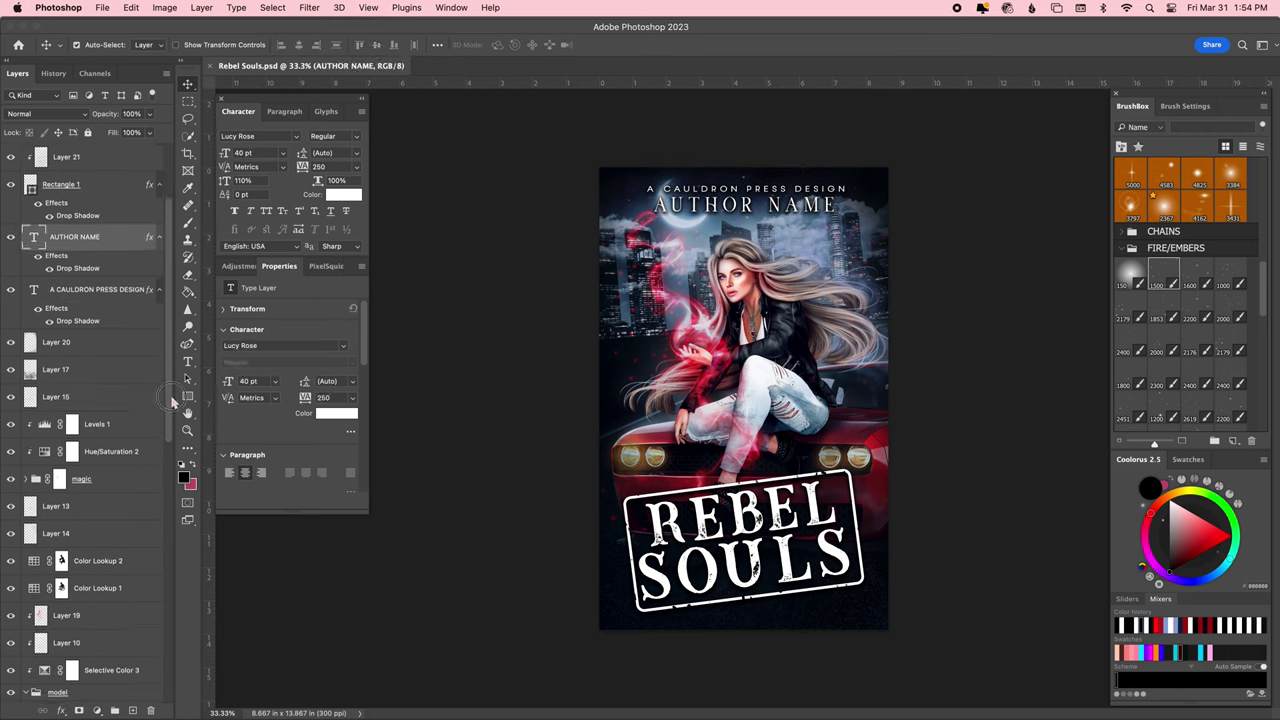
pyautogui.scroll(-10, 128, 400)
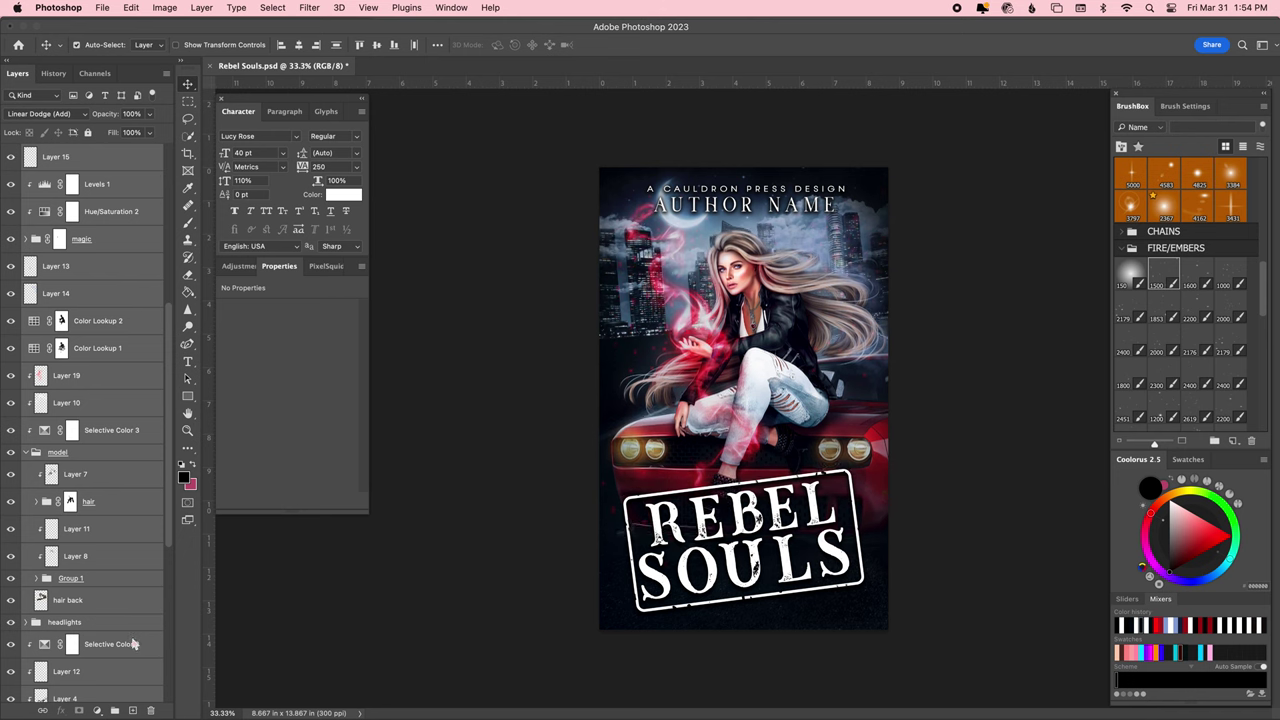